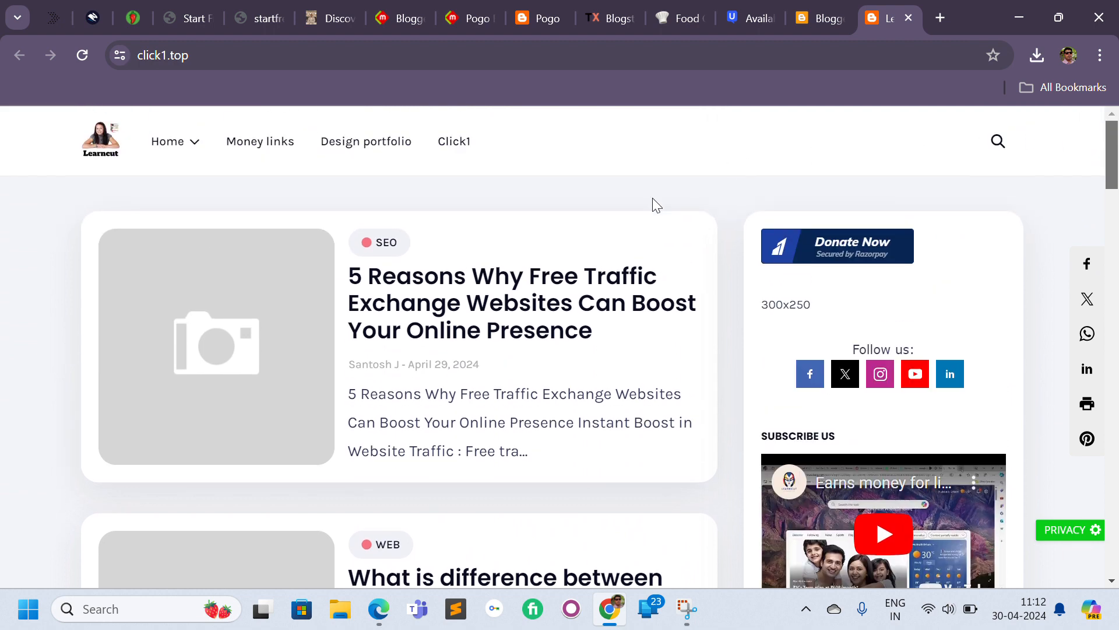
Open the latest post on the click1.top blog to review its current appearance.
left_click(472, 280)
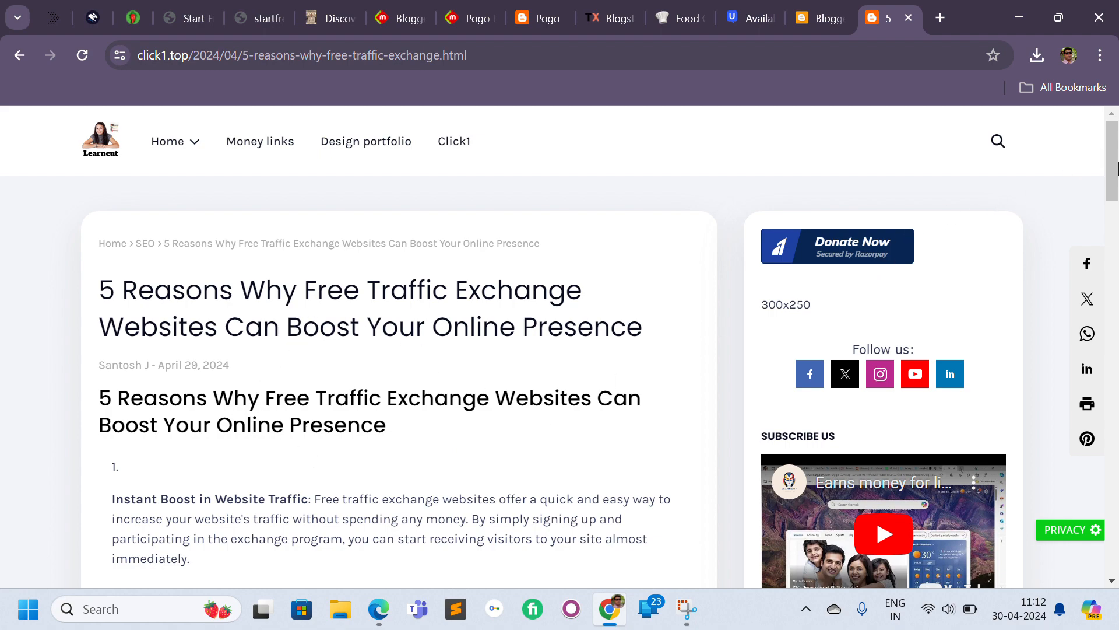
mouse_move(1117, 169)
left_mouse_down()
mouse_move(1118, 545)
mouse_move(1110, 168)
left_mouse_up()
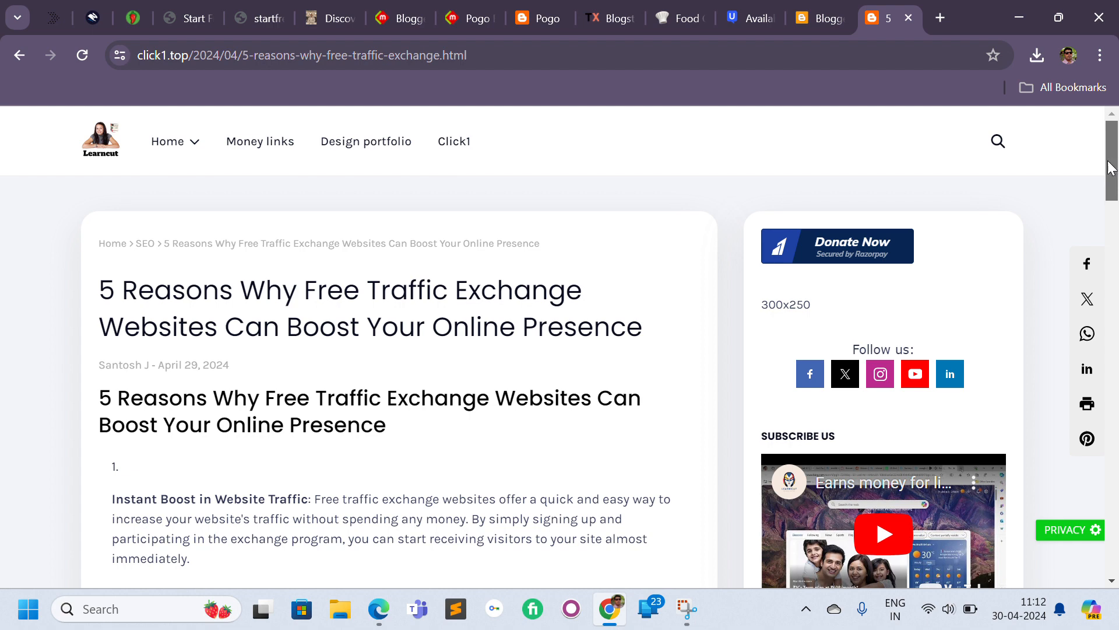
Go to blogger.com in the current tab to open the blog dashboard.
left_click(757, 55)
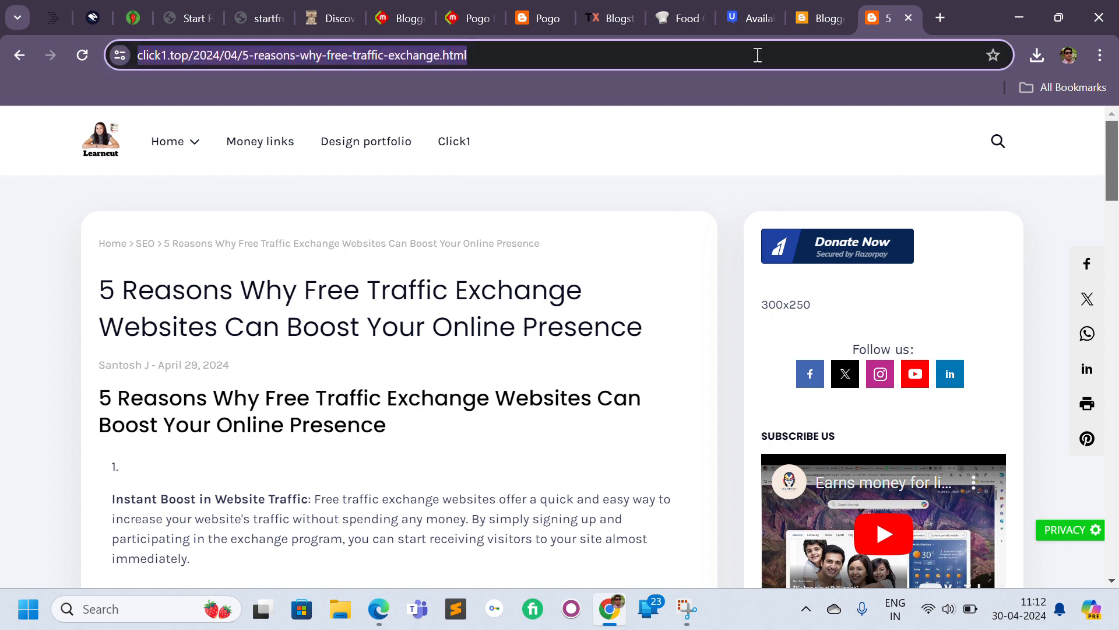
type("blogger.com")
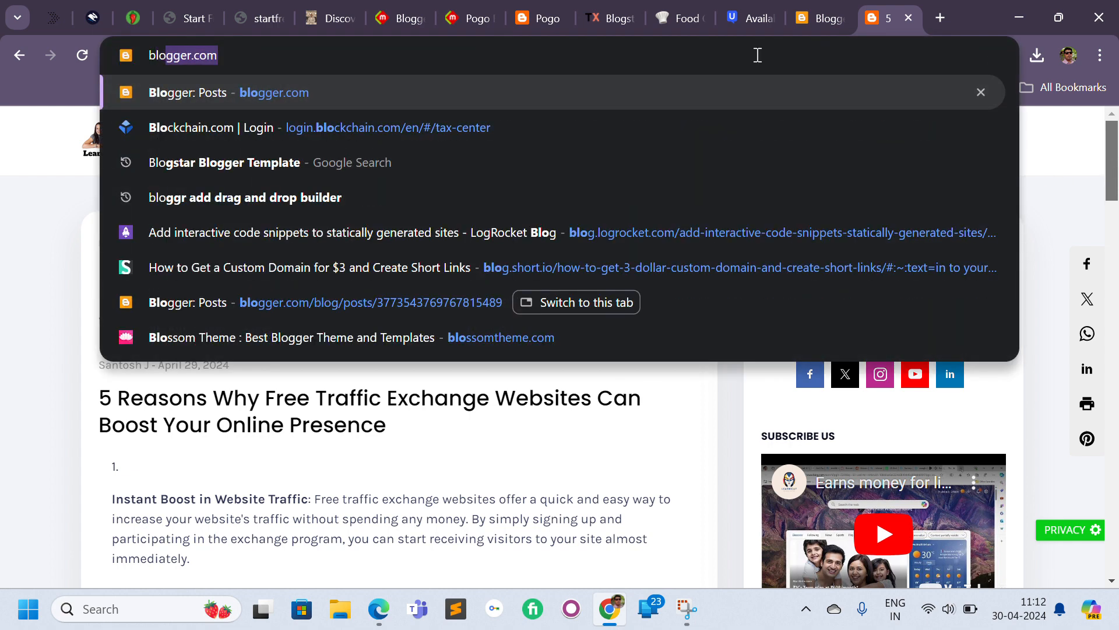
key("Return")
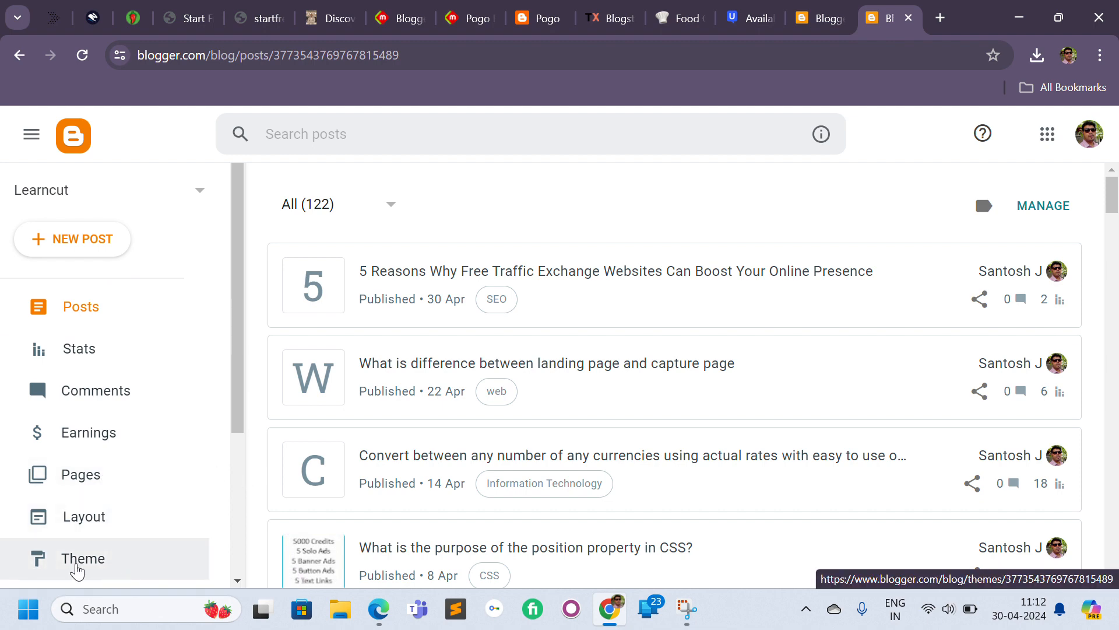
Download a backup of the blog's current custom theme from the Theme page.
left_click(79, 567)
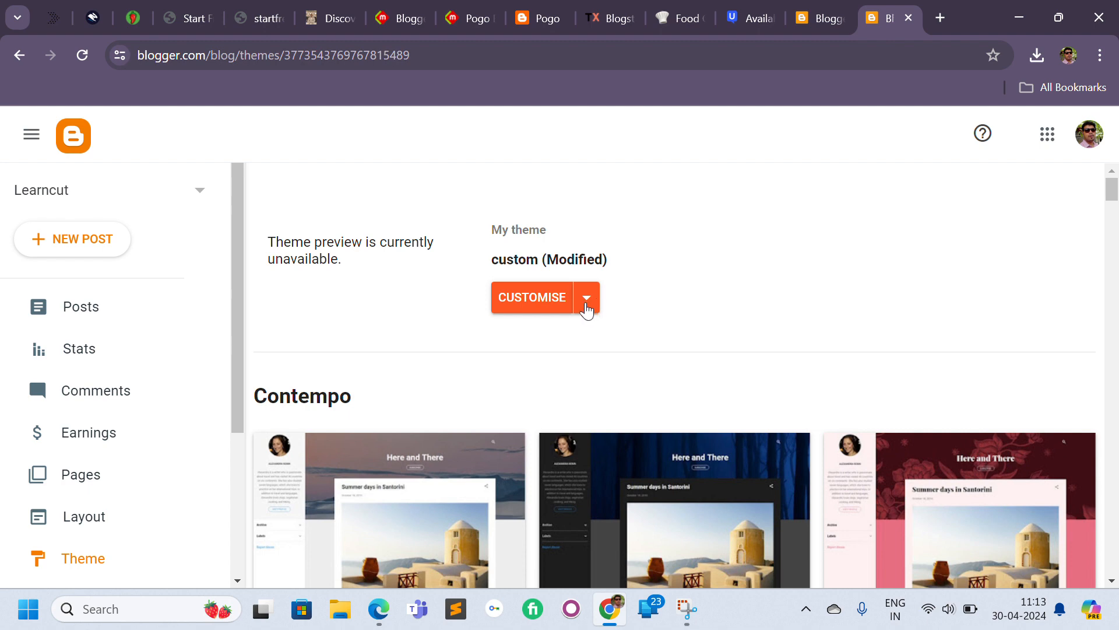
left_click(587, 298)
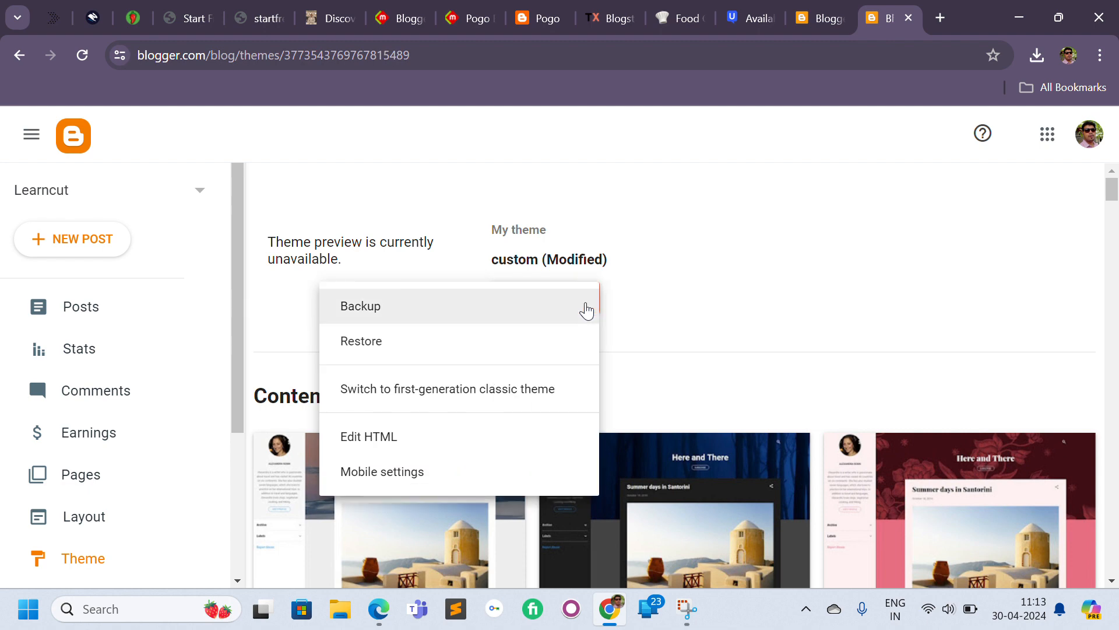
left_click(527, 305)
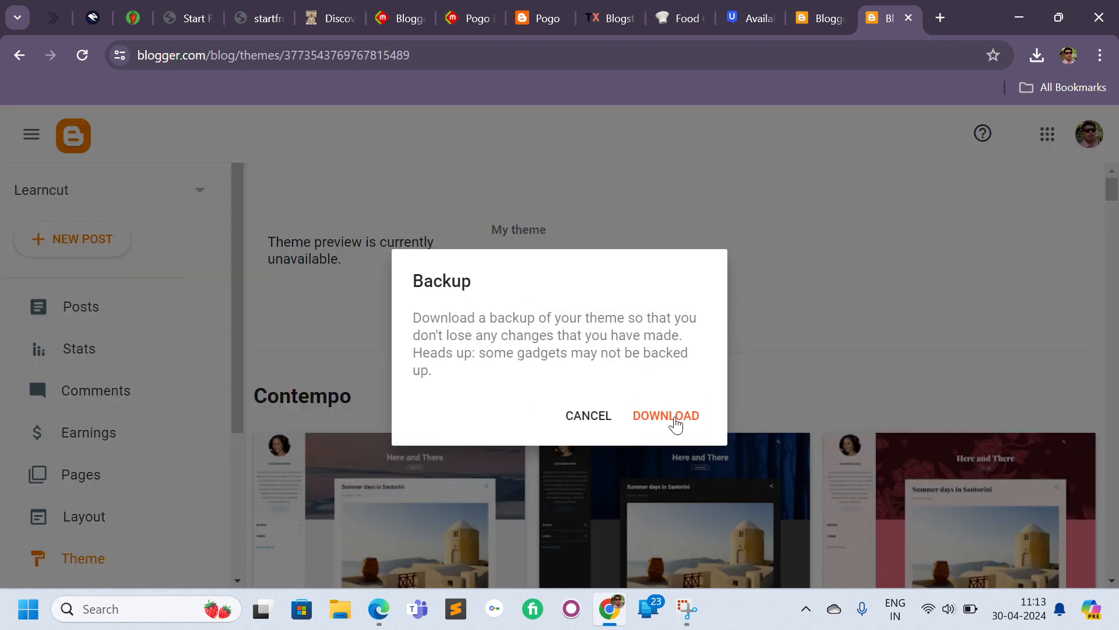
left_click(676, 425)
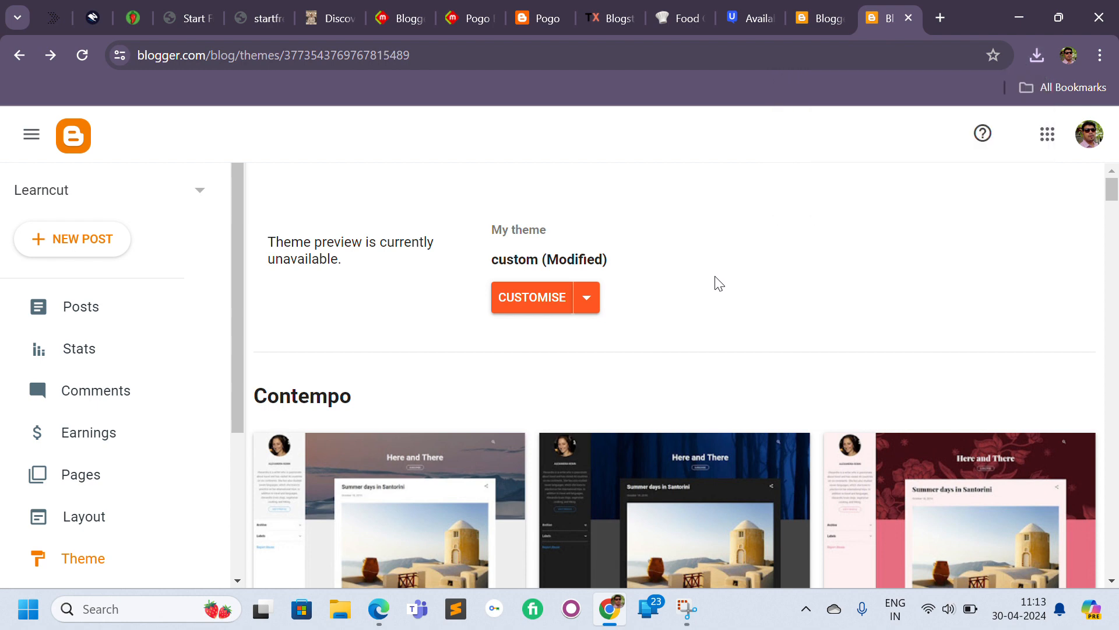
left_click(850, 19)
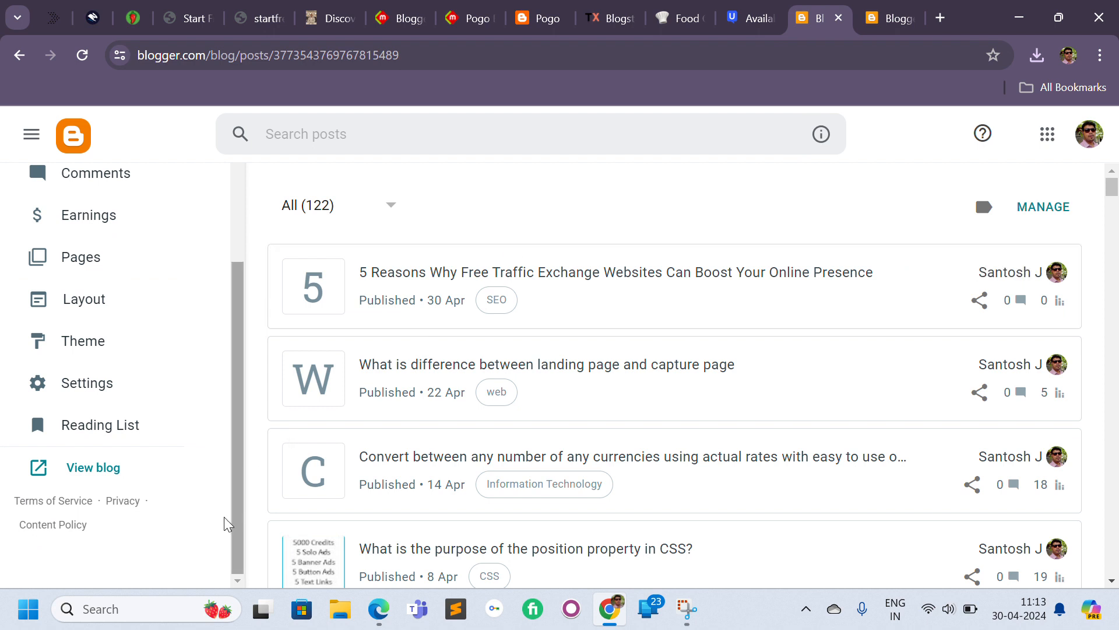
left_click(890, 19)
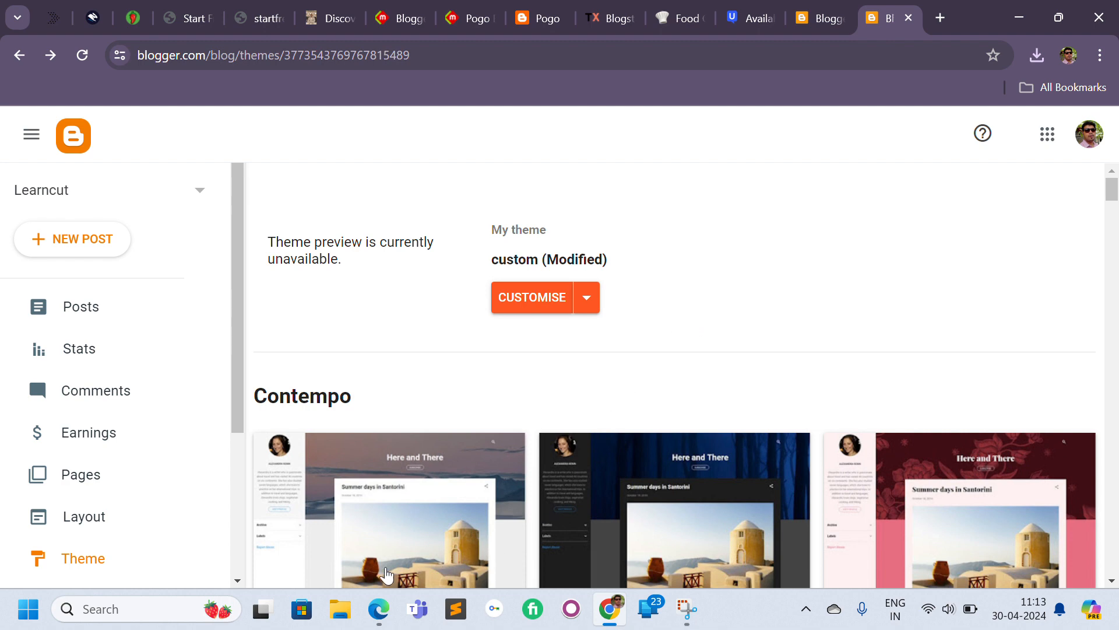
left_click(338, 612)
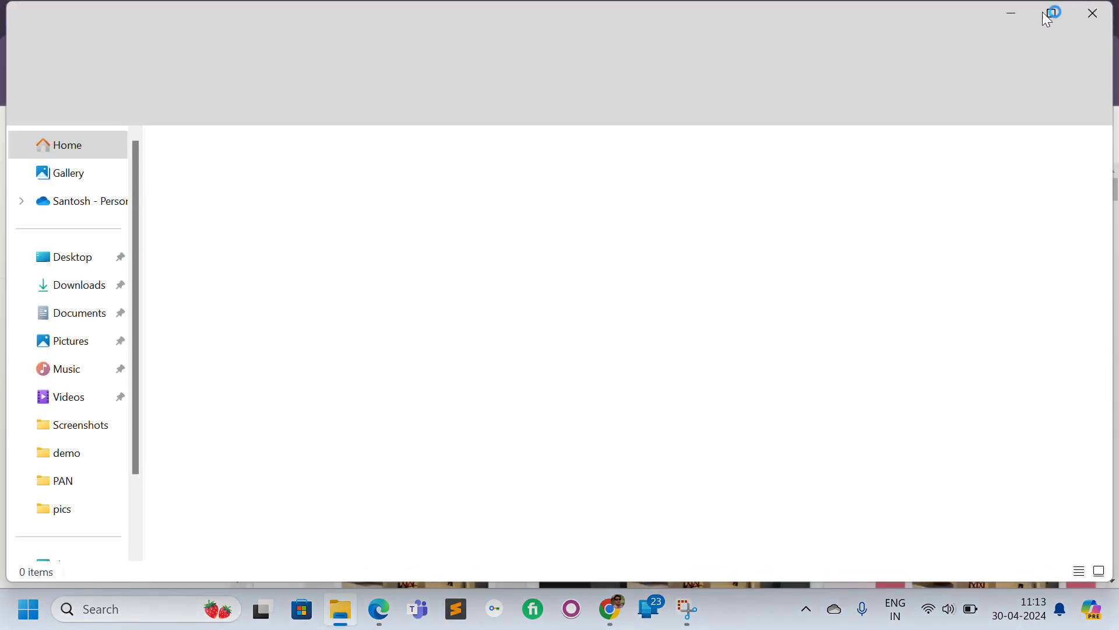
left_click(1020, 14)
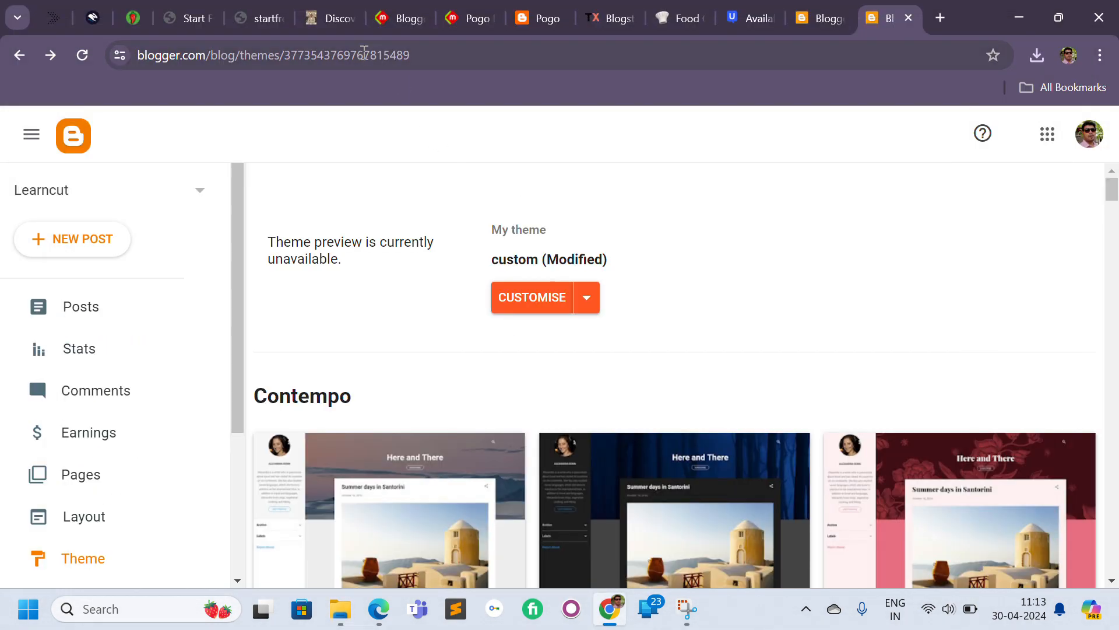
left_click(389, 47)
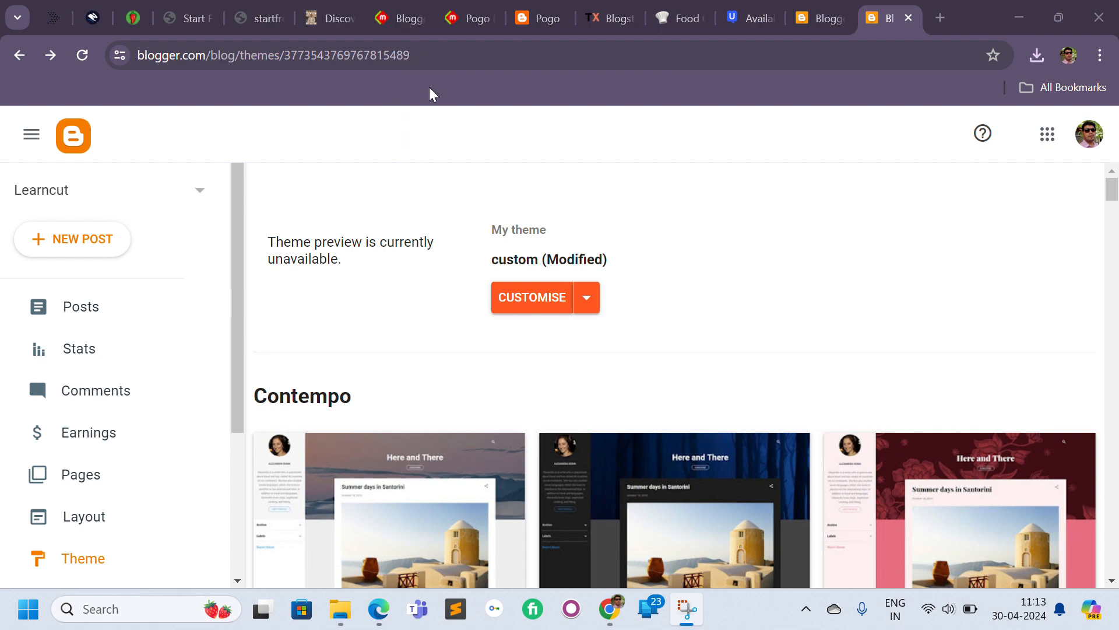
Download the free Pogo Blogger template from its myBloggerThemes page.
left_click(252, 20)
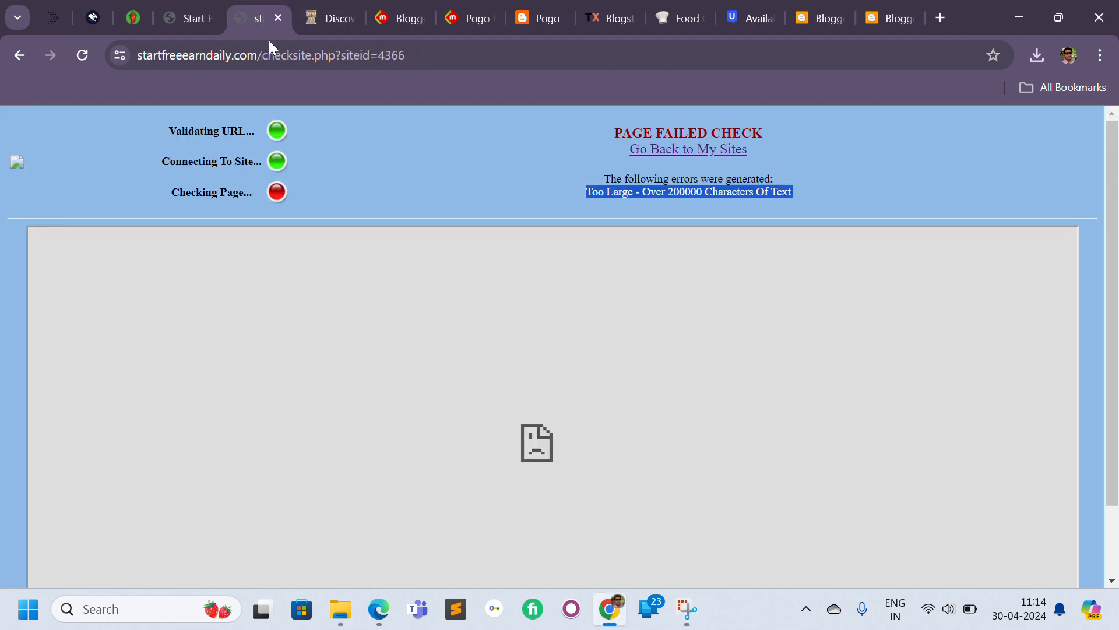
key("ctrl+Tab")
key("ctrl+Tab")
key("ctrl+Tab")
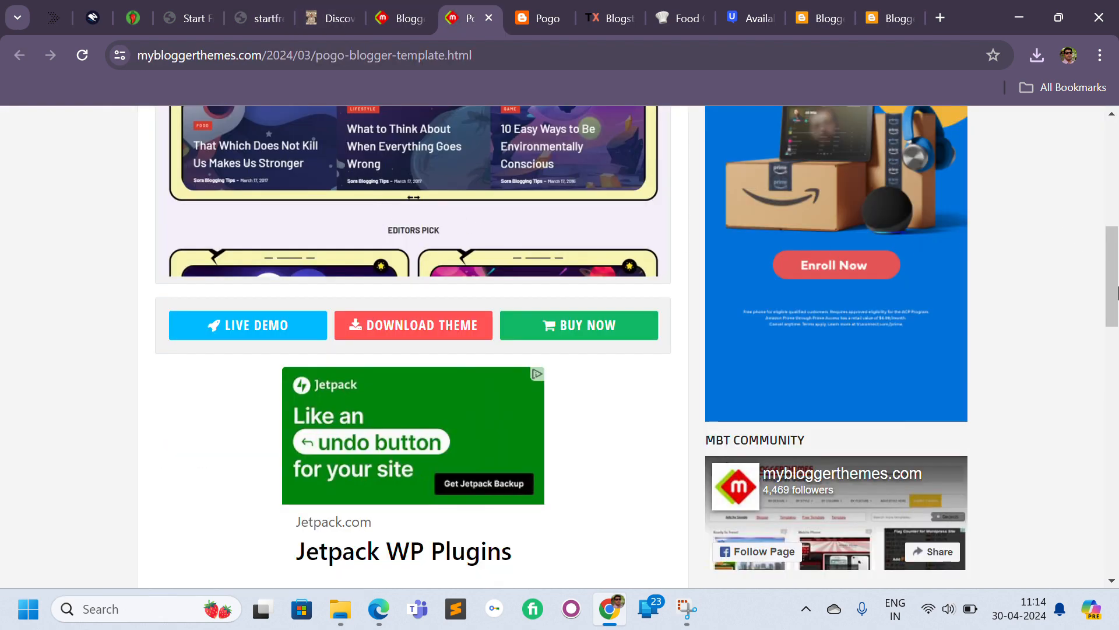
left_click_drag(1113, 318, 1111, 287)
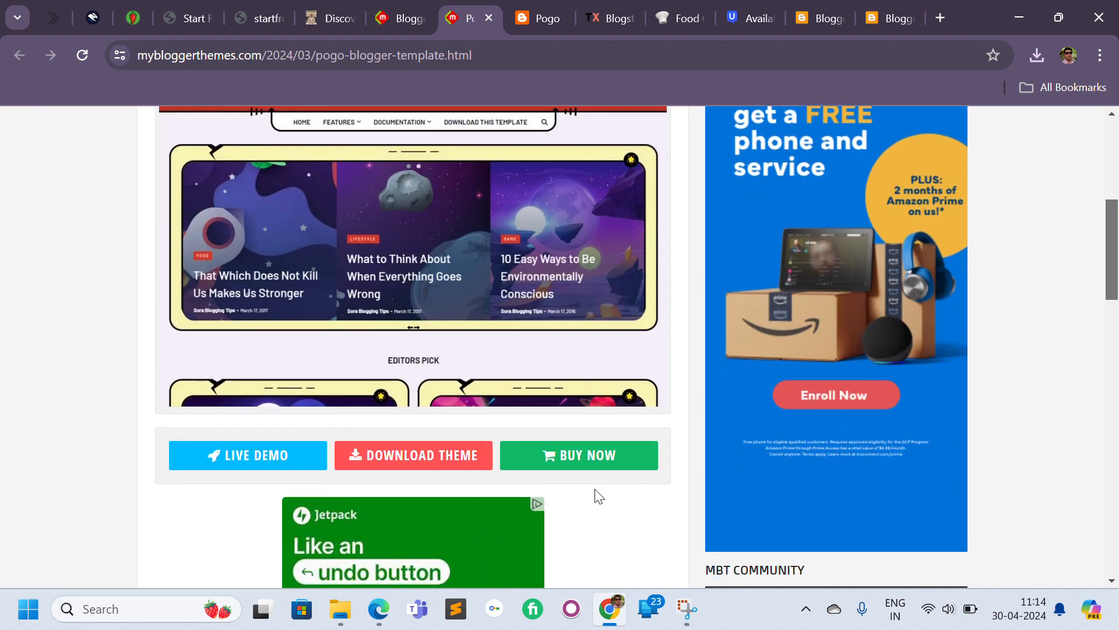
left_click(405, 464)
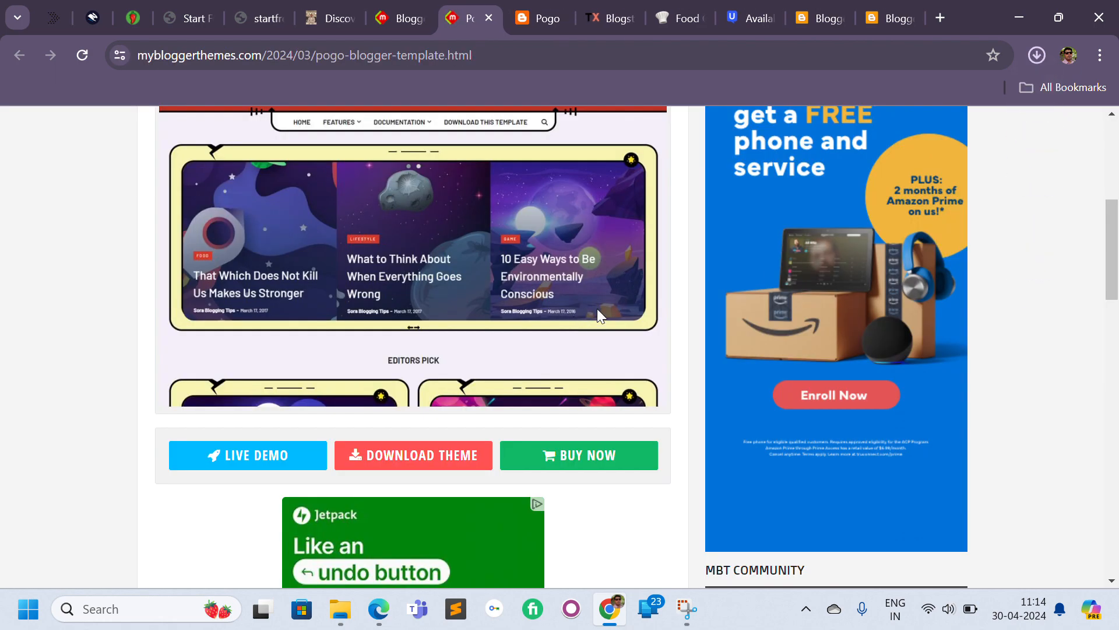
Extract the downloaded Pogo-Free-Version-1.0 zip archive in the Downloads folder.
left_click(1037, 55)
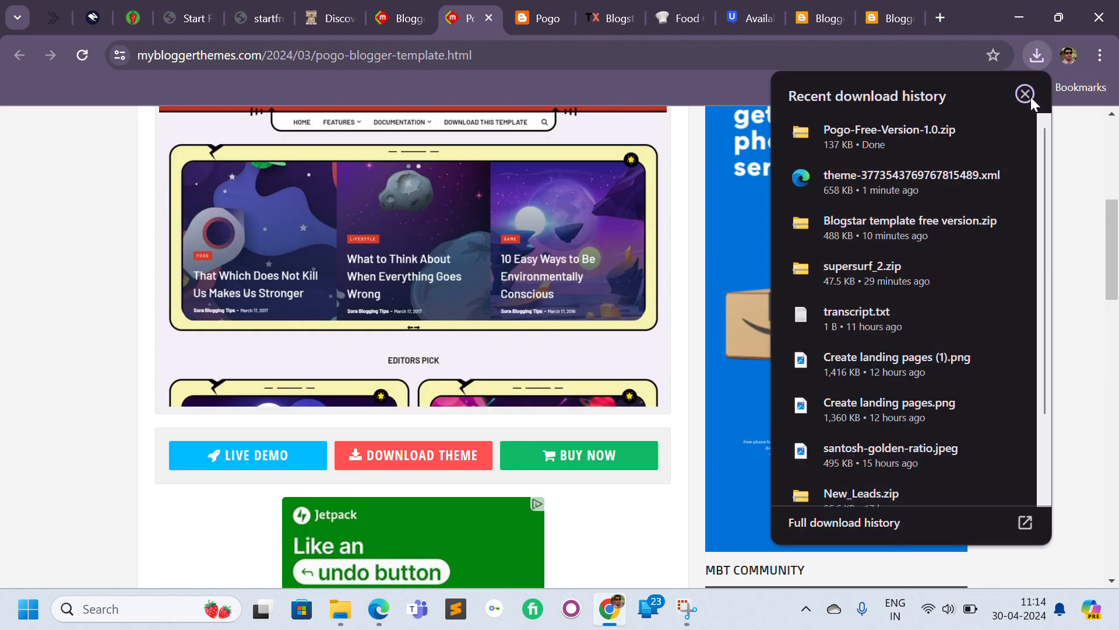
left_click(974, 133)
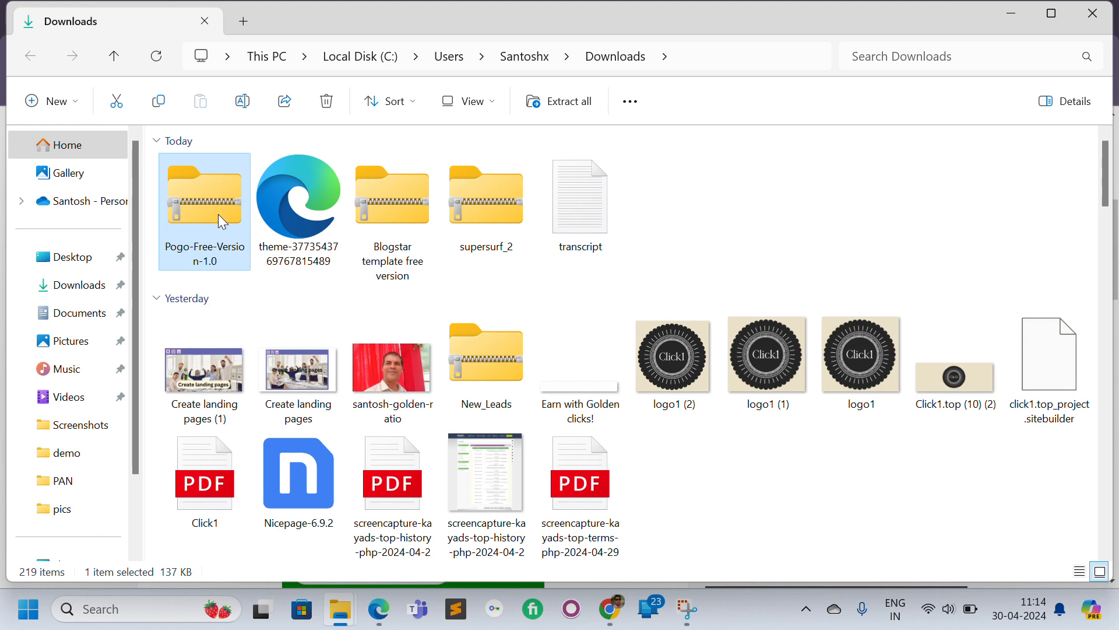
right_click(218, 215)
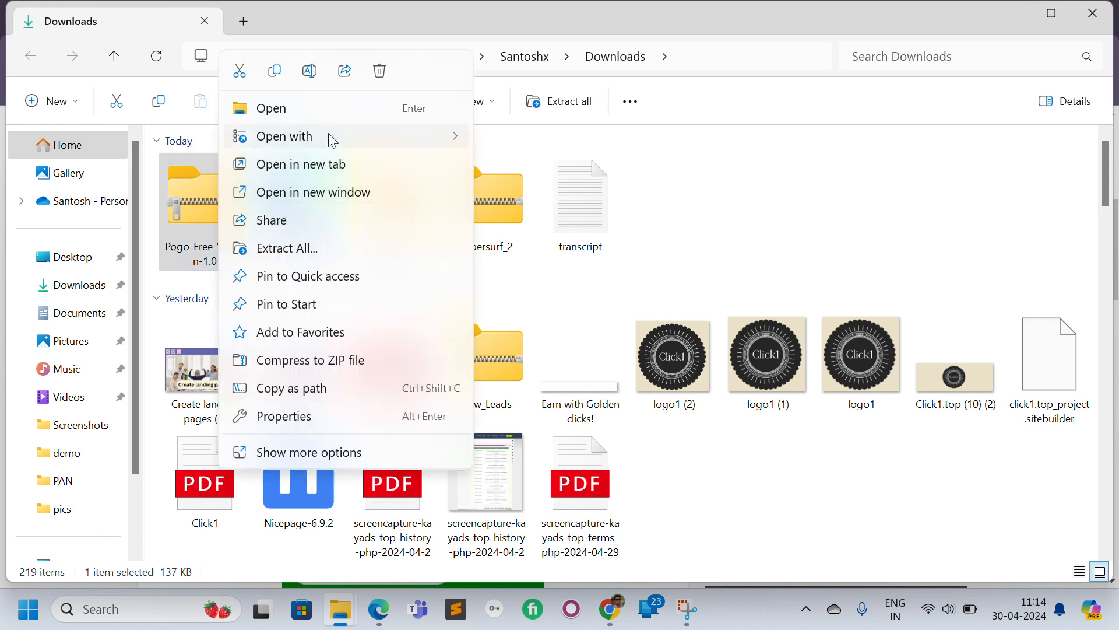
left_click(329, 247)
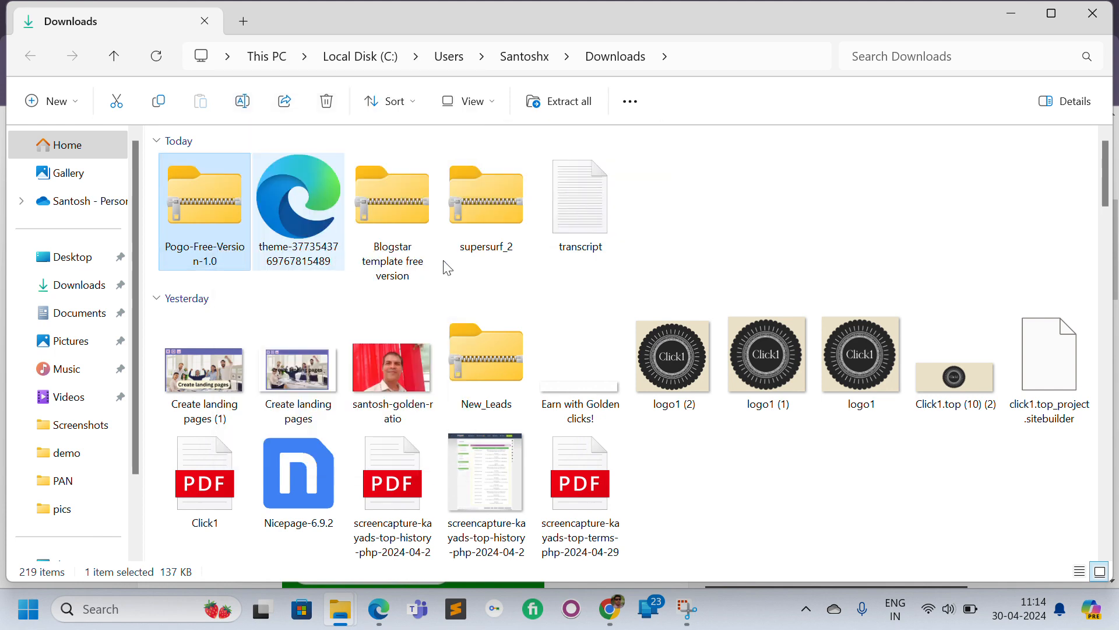
left_click(691, 487)
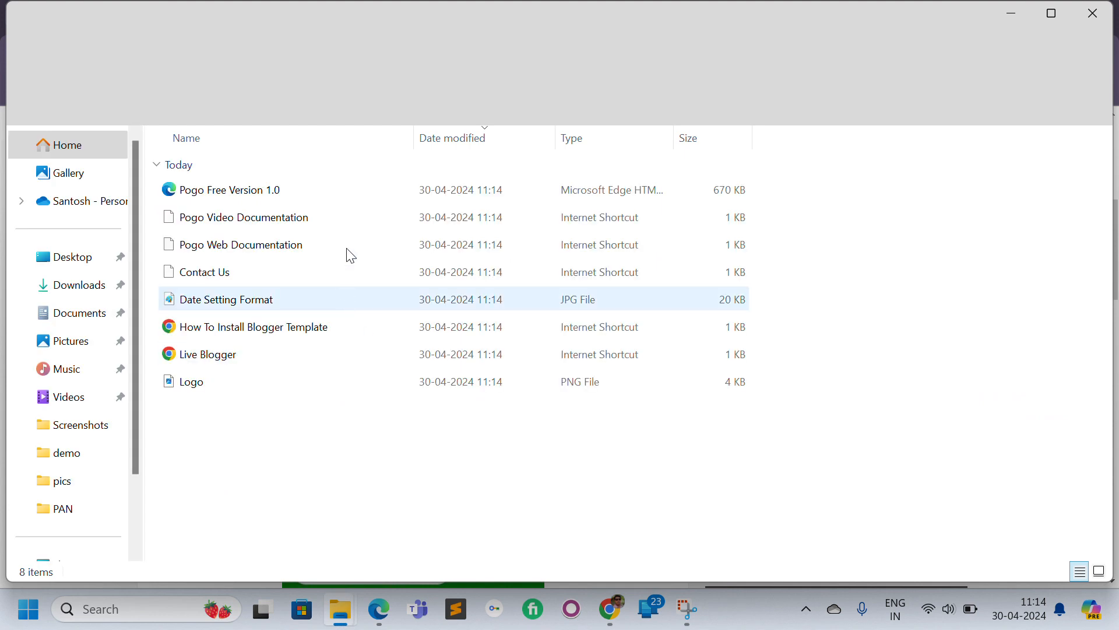
Inspect the extracted Pogo template files and locate the Pogo Free Version 1.0 theme file.
left_click_drag(505, 470, 230, 144)
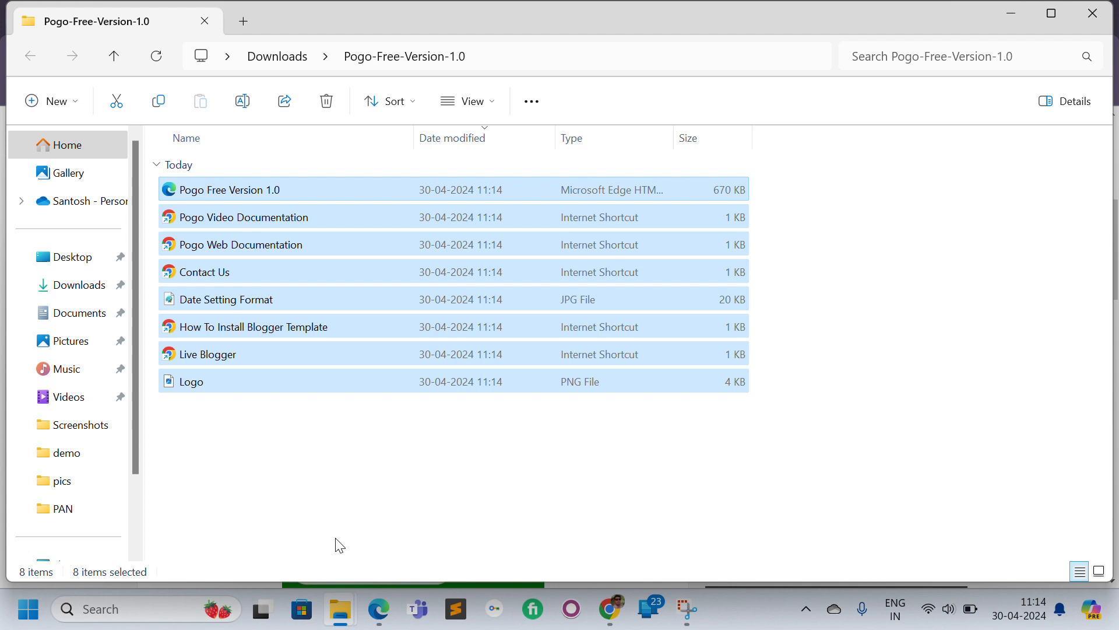
left_click(369, 506)
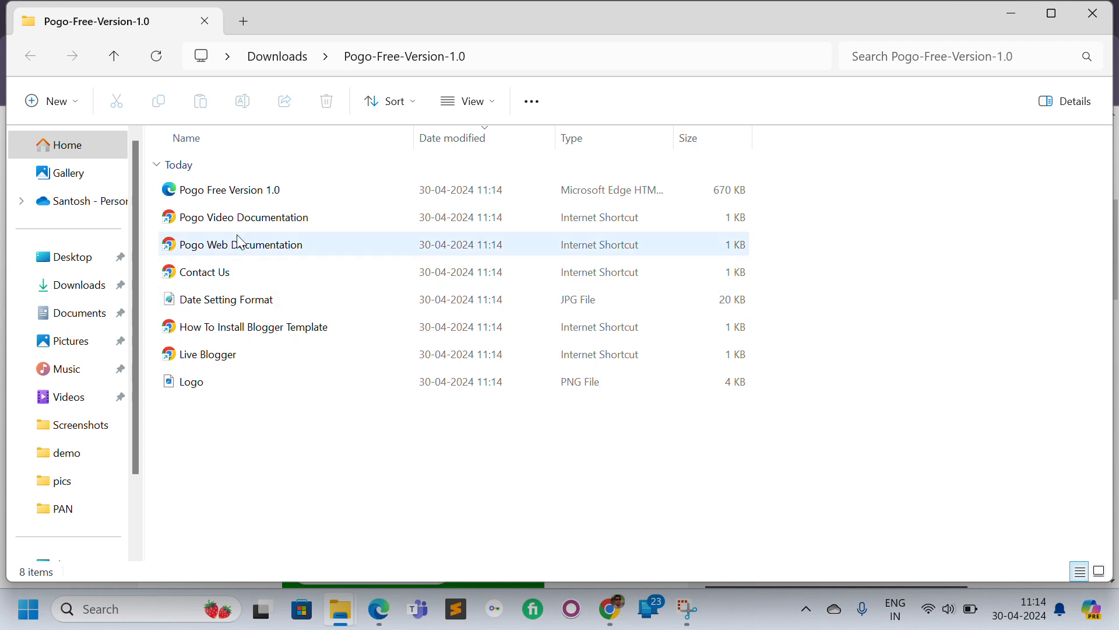
left_click(226, 191)
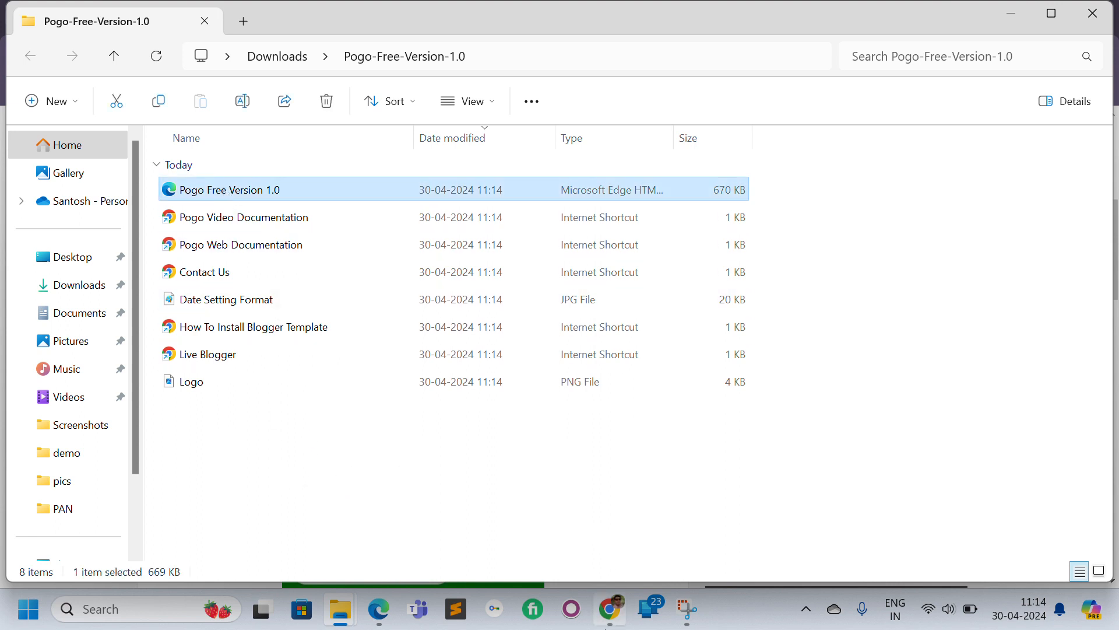
Restore the blog's theme by uploading the Pogo Free Version 1.0 file from the extracted Pogo-Free-Version-1.0 folder.
left_click(608, 611)
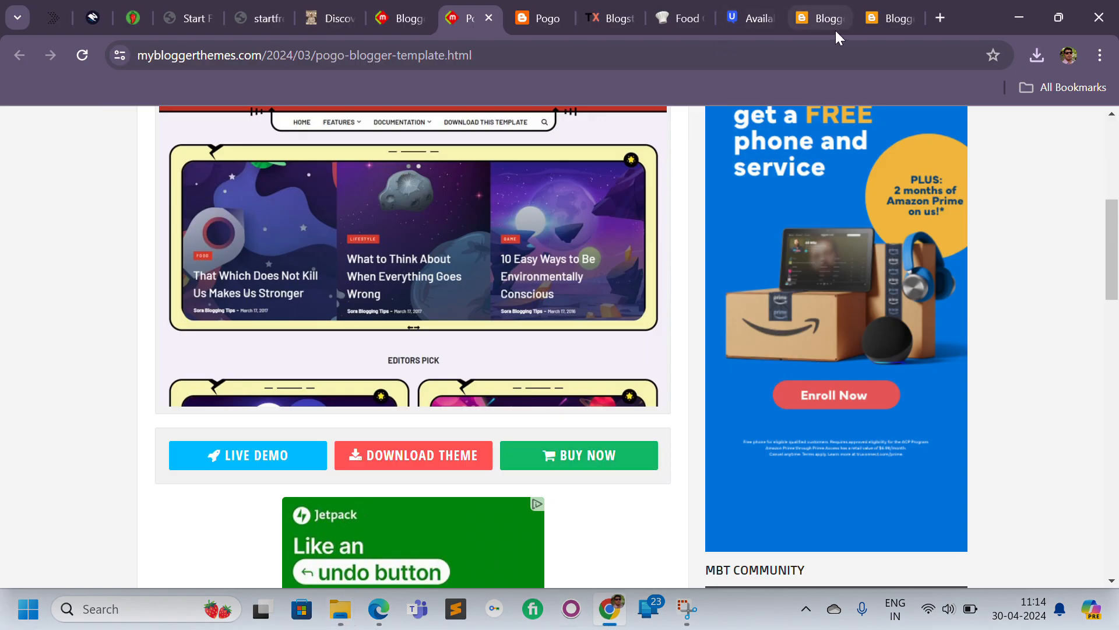
left_click(827, 16)
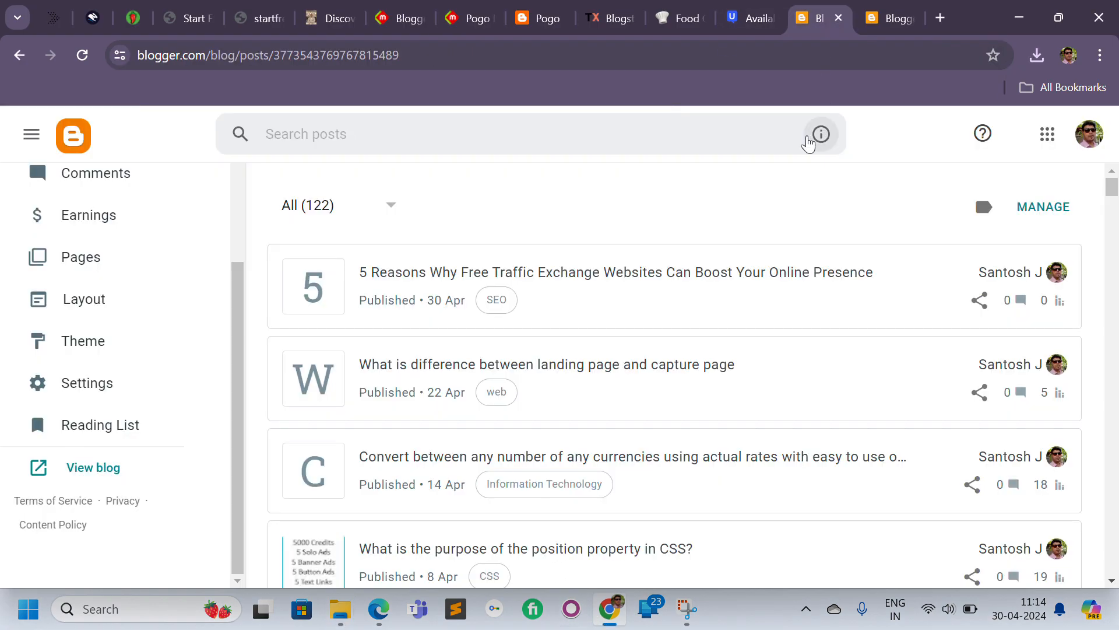
left_click(883, 24)
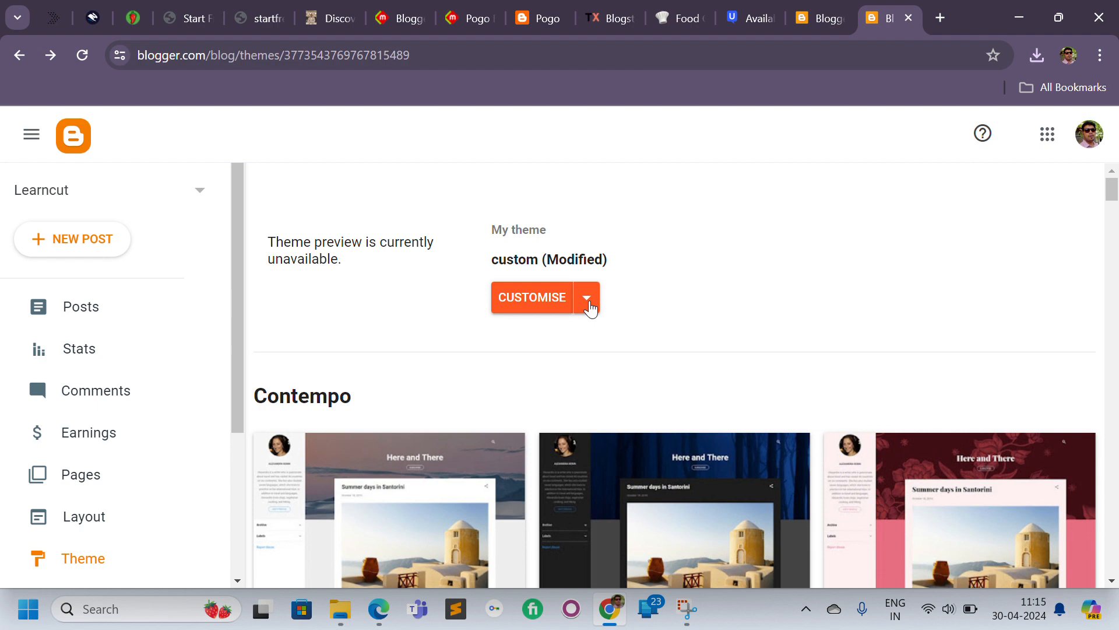
left_click(588, 304)
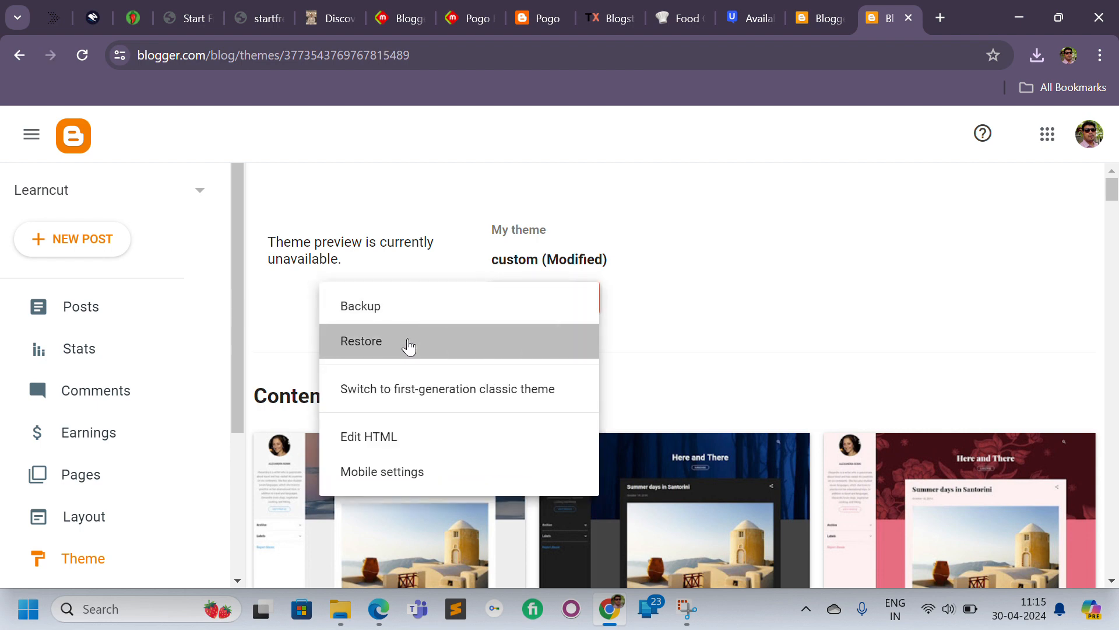
left_click(408, 344)
left_click(675, 398)
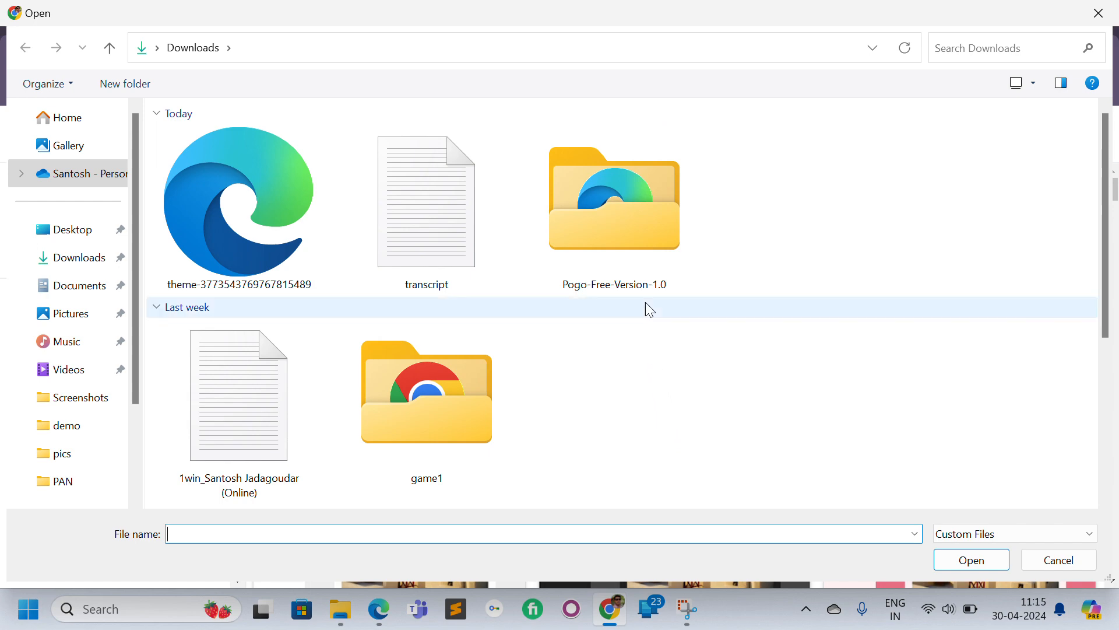
double_click(632, 251)
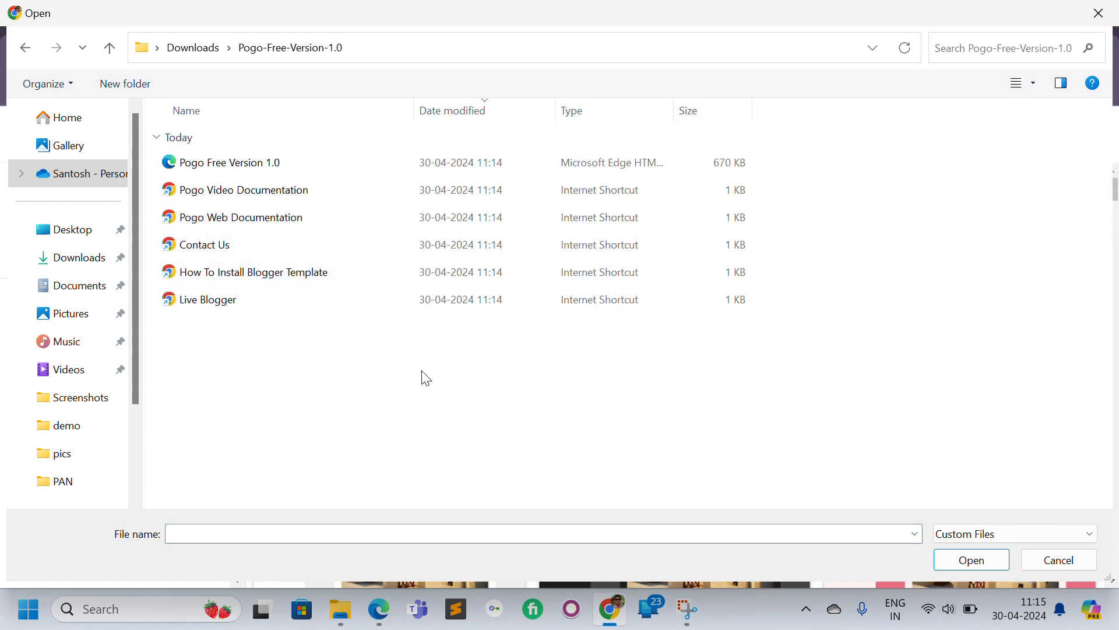
double_click(274, 162)
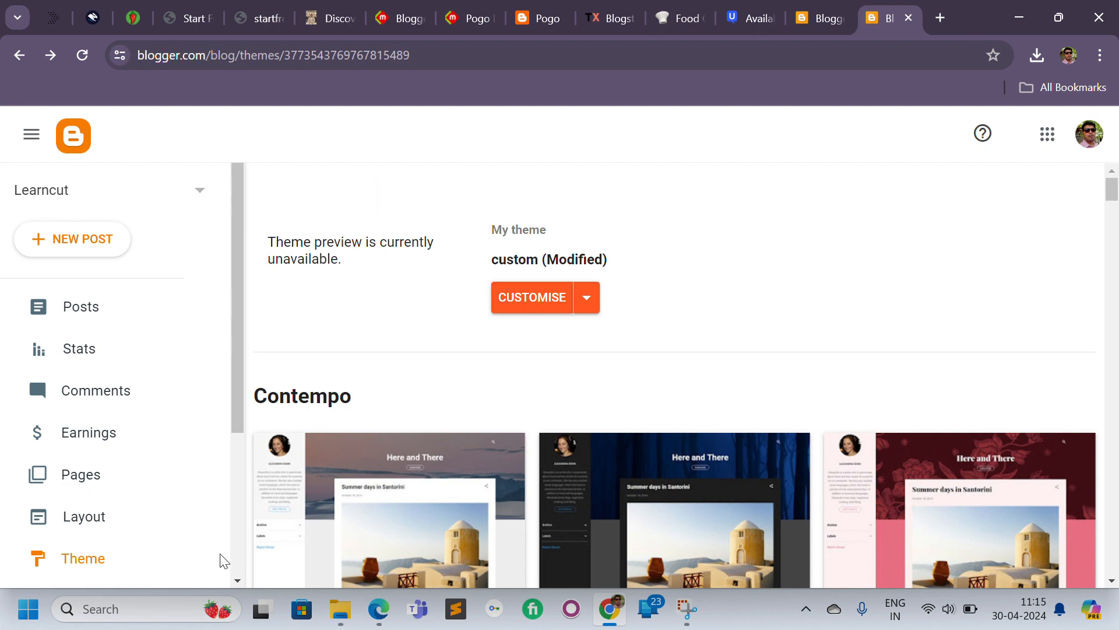
View the live blog to check the newly applied Pogo theme.
scroll(244, 523, "down", 3)
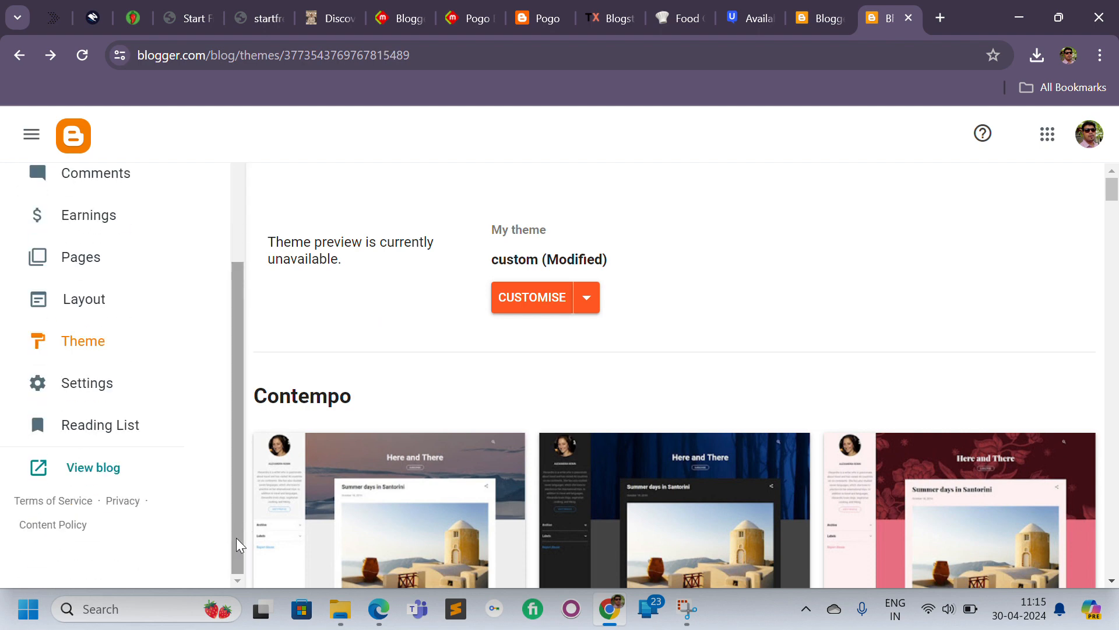
left_click(88, 469)
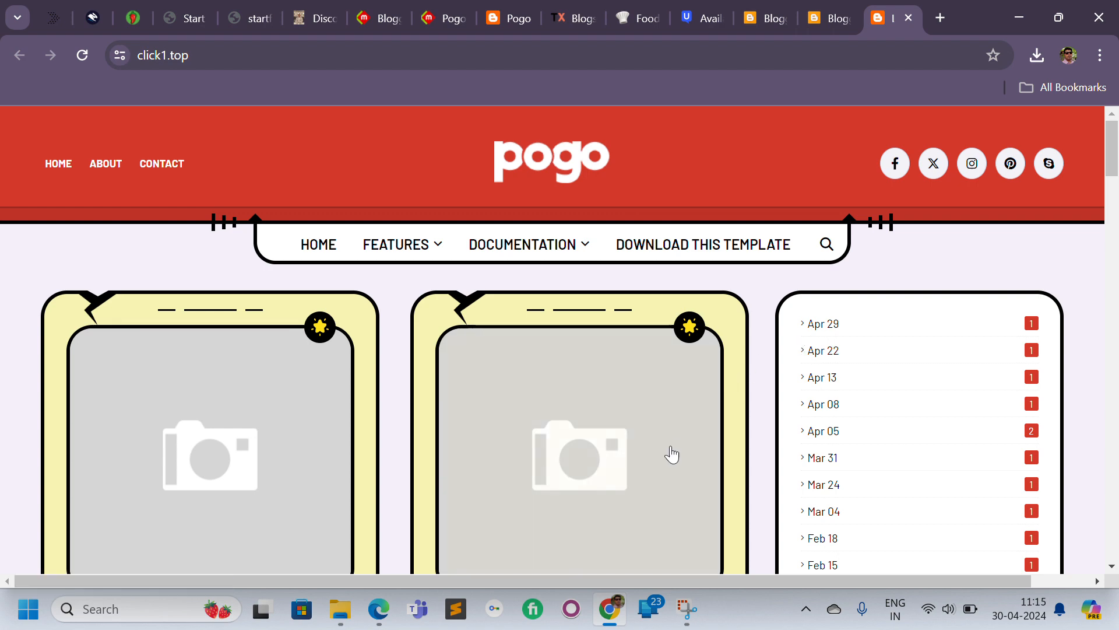
Scroll through the live blog to examine the Pogo theme's header, post cards and sidebar widgets.
left_click_drag(1117, 153, 1116, 377)
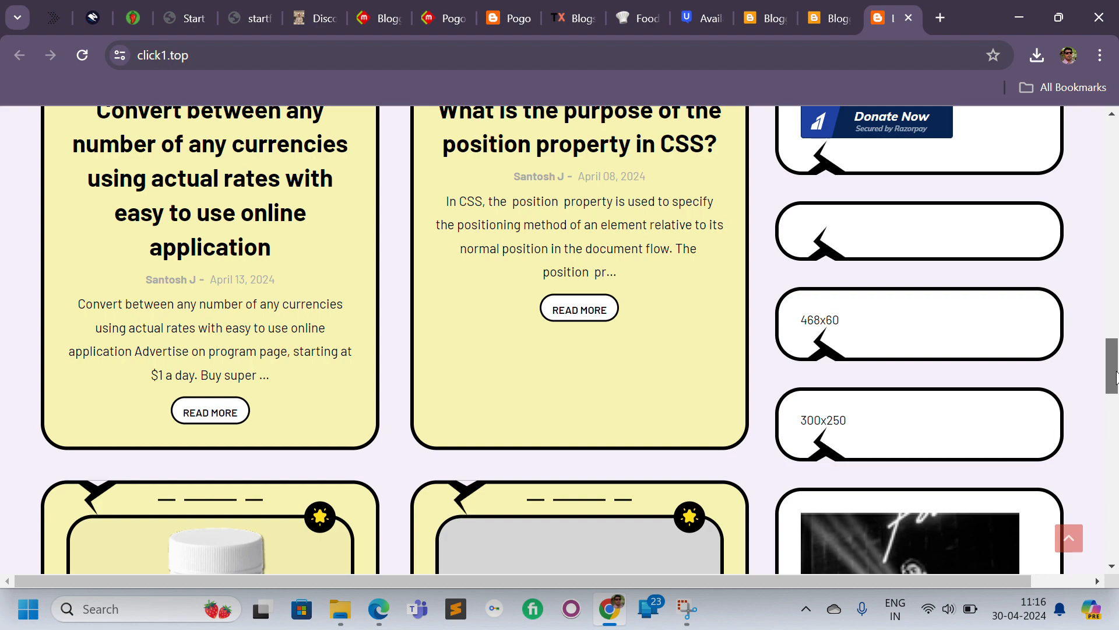
left_click_drag(1116, 376, 1116, 140)
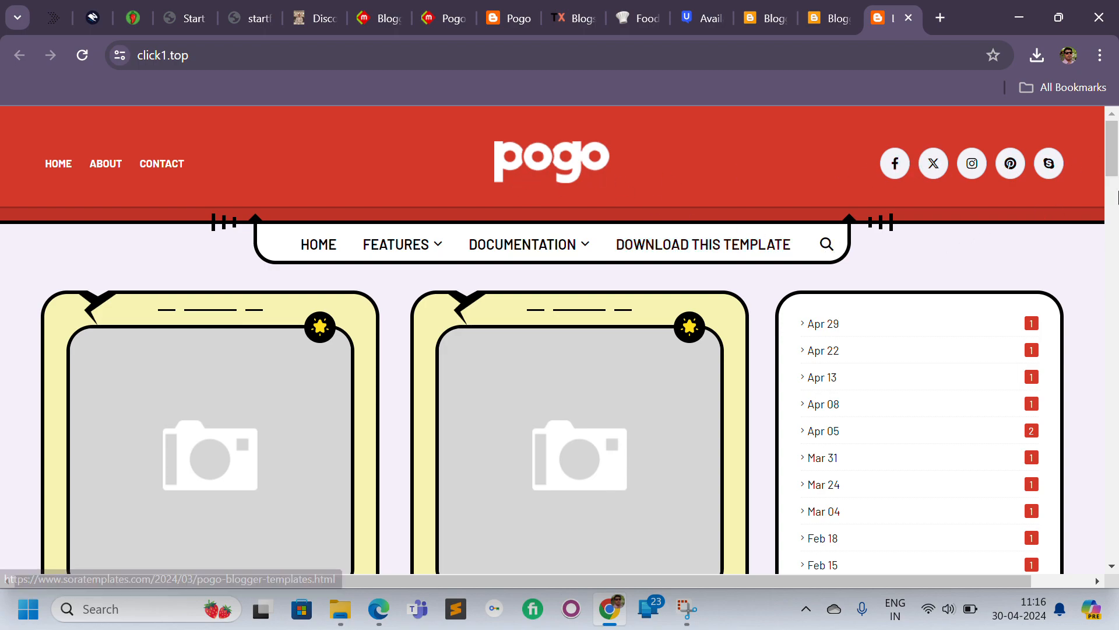
left_click_drag(1117, 151, 1110, 539)
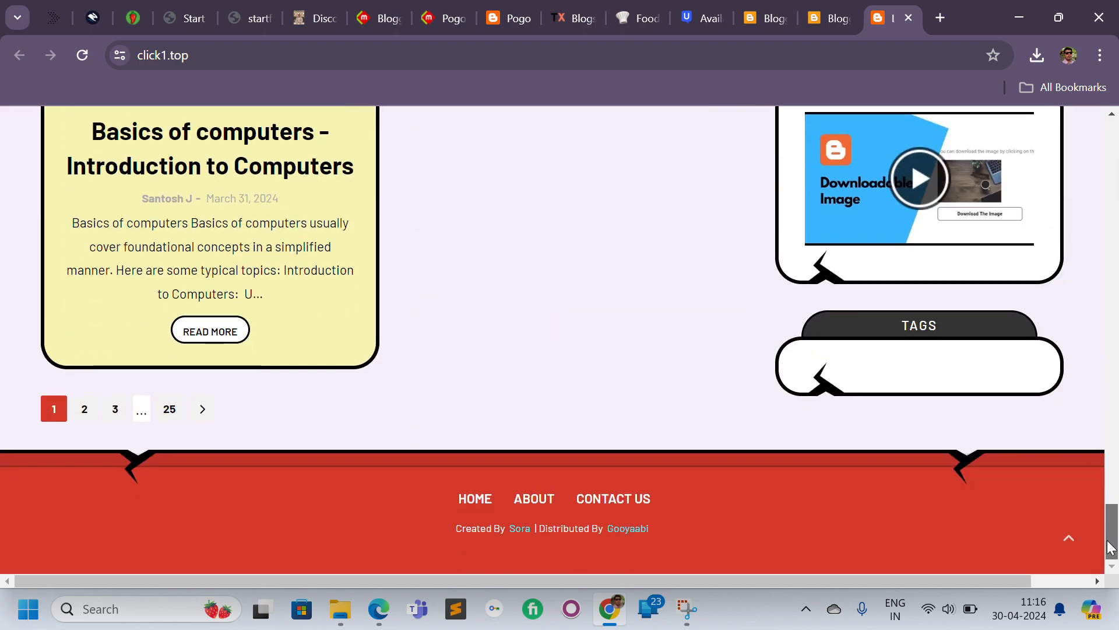
left_click_drag(1110, 548, 1106, 93)
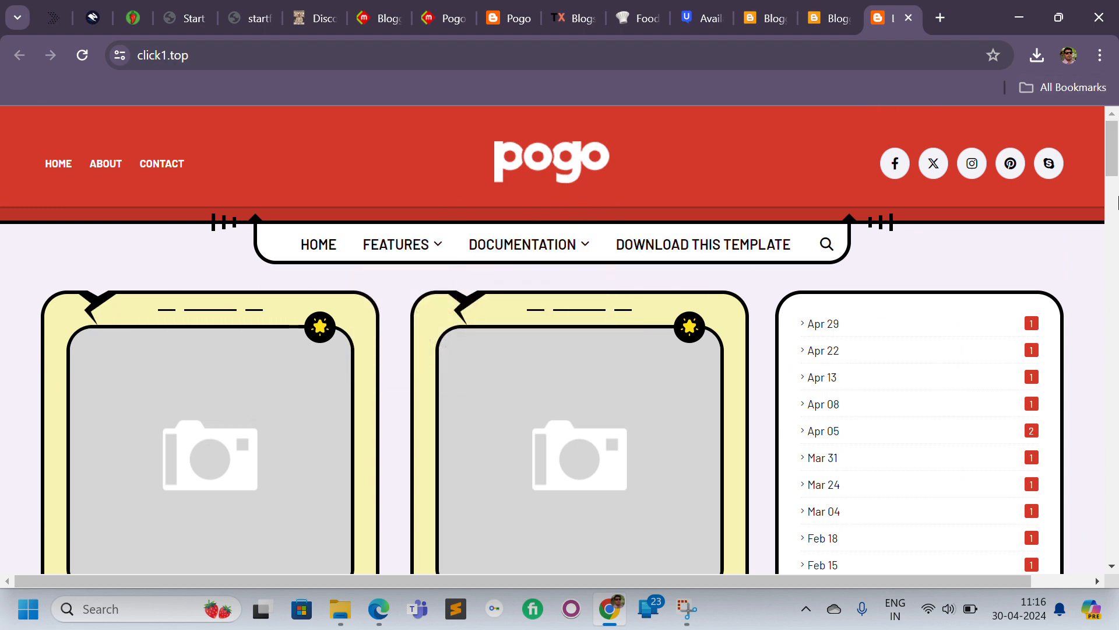
left_click_drag(1110, 153, 1112, 365)
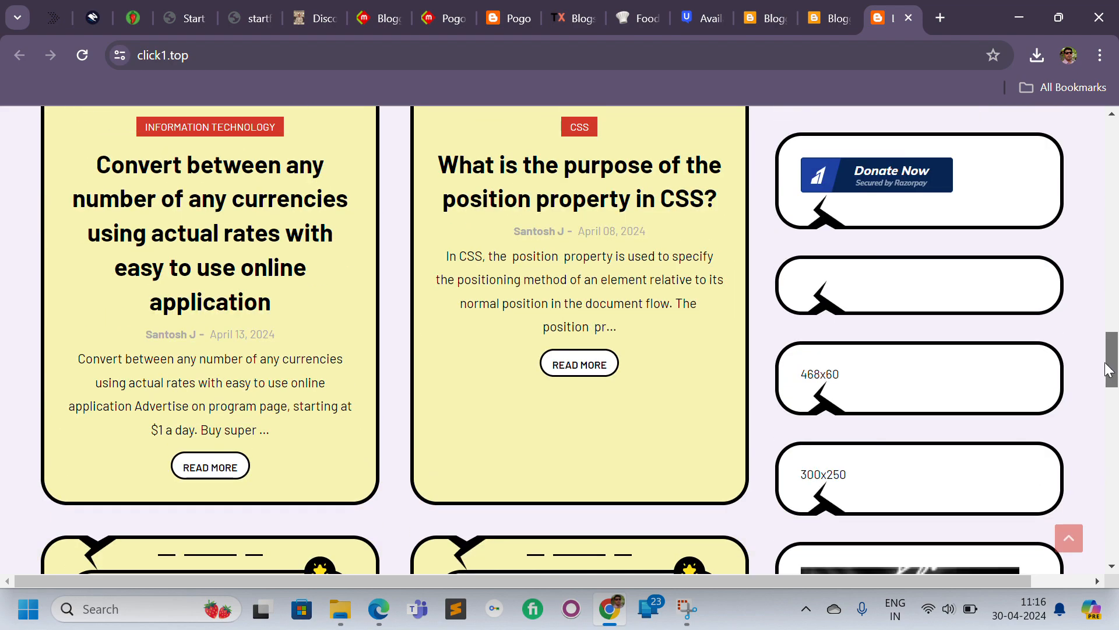
left_click_drag(888, 377, 799, 375)
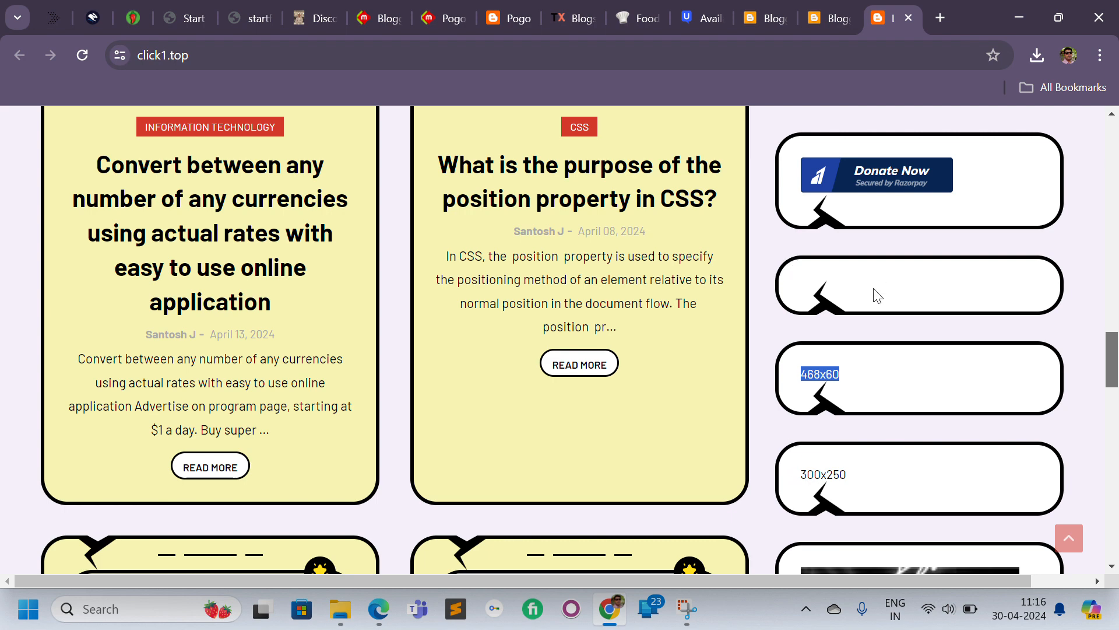
Open the blog's Layout page and review the new theme's gadget sections and sidebar gadgets.
left_click(828, 7)
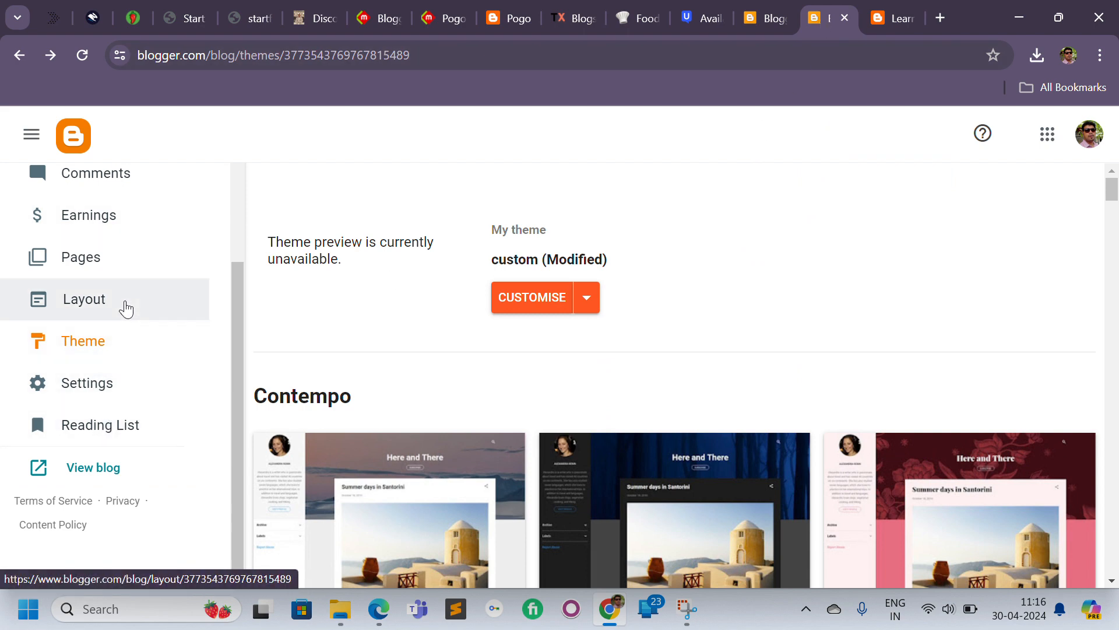
left_click(84, 308)
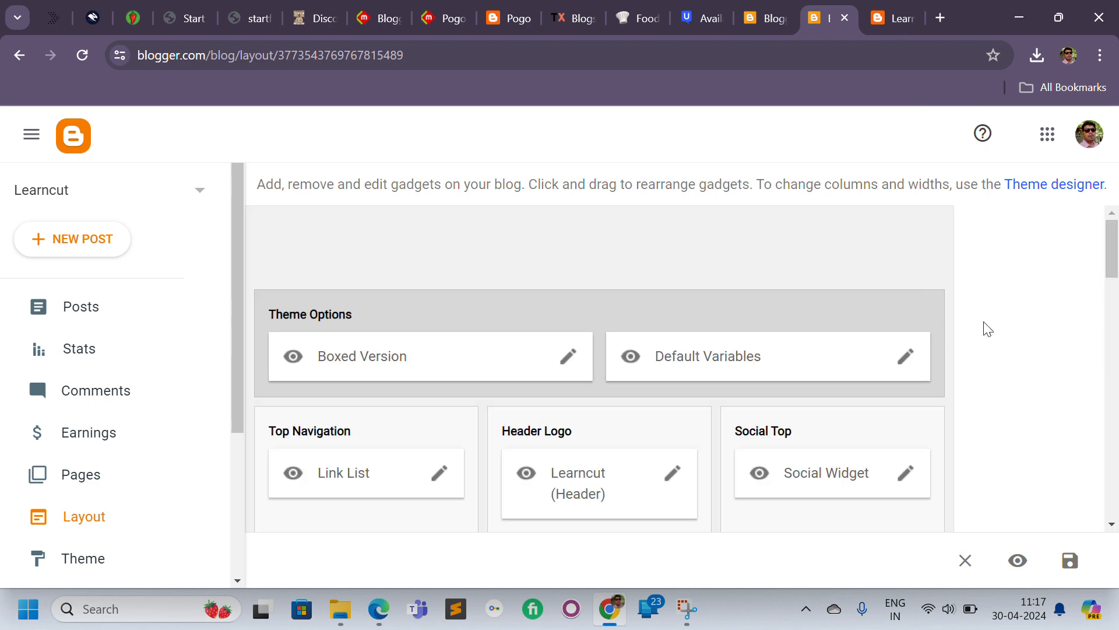
left_click_drag(1115, 242, 1115, 290)
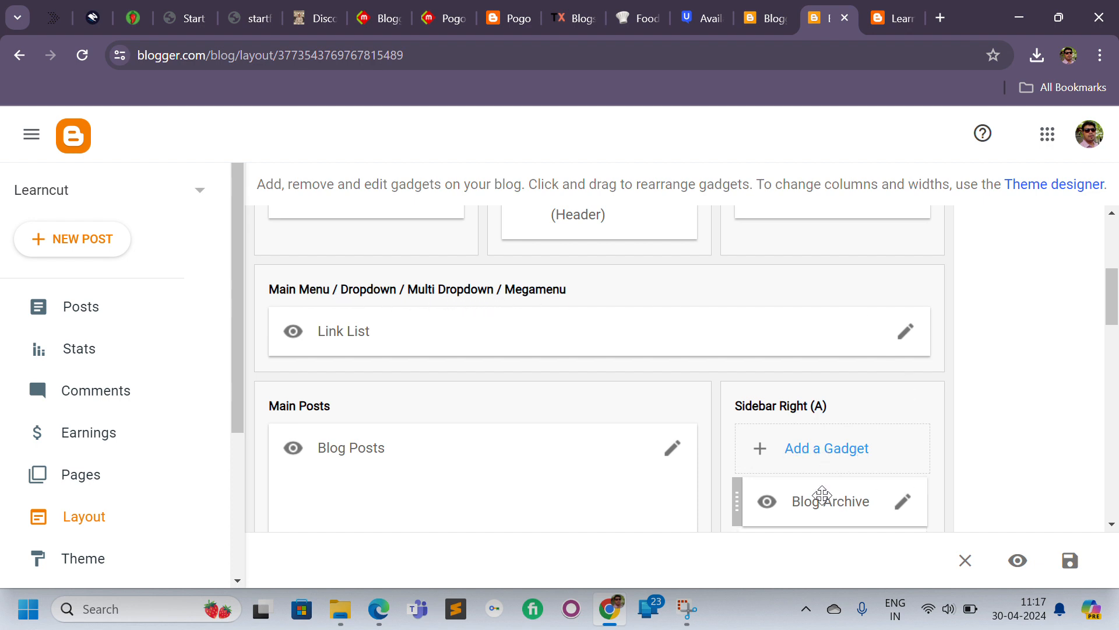
left_click_drag(820, 501, 666, 313)
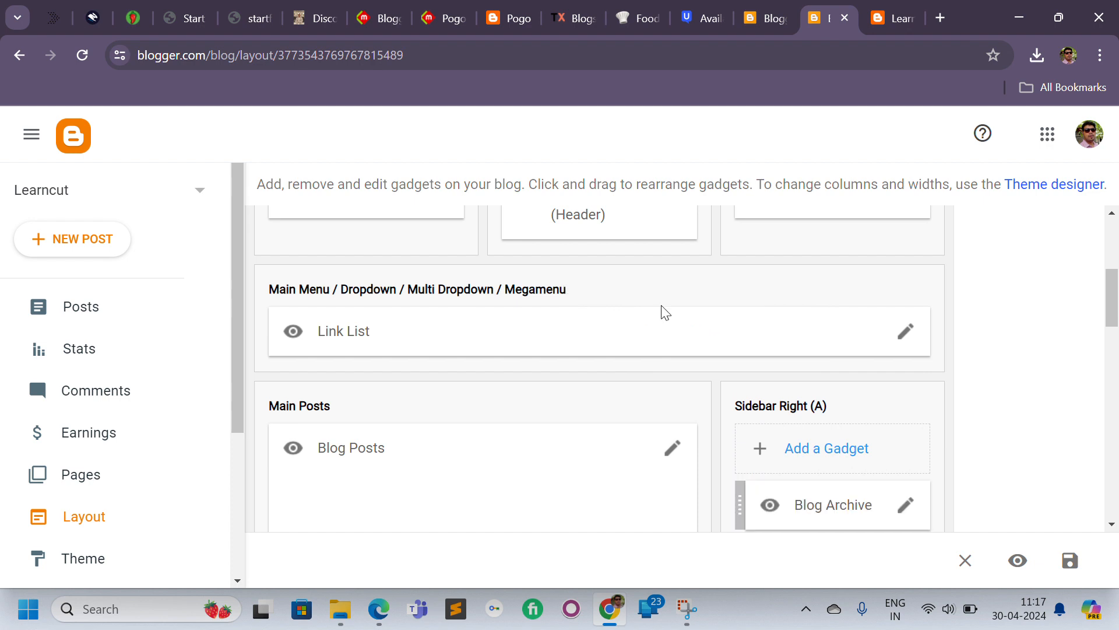
left_click_drag(1115, 297, 1116, 330)
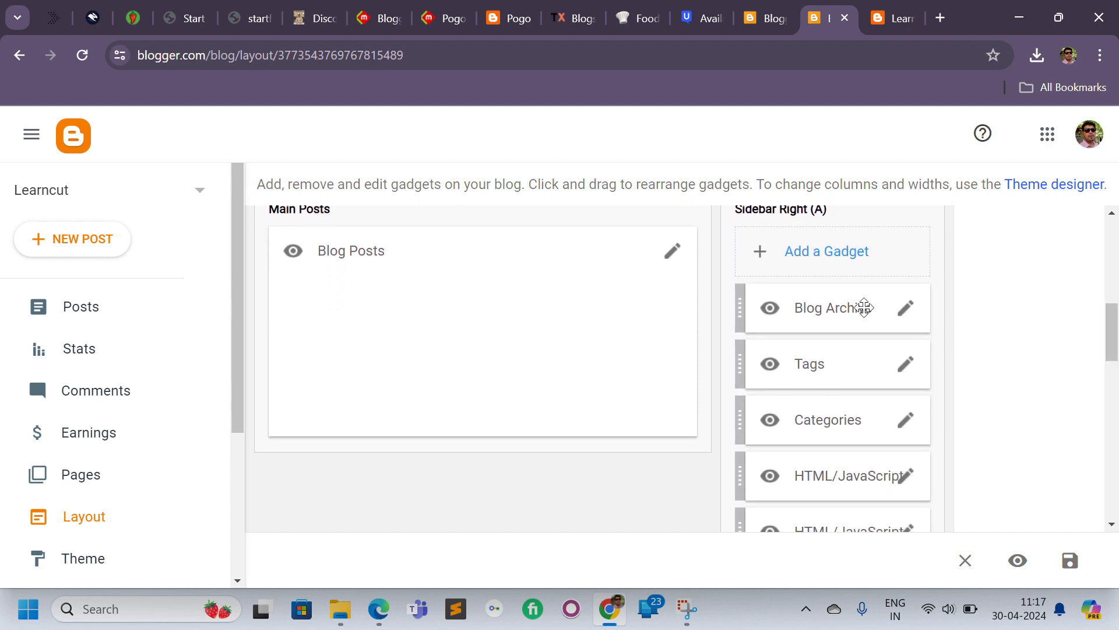
left_click_drag(798, 307, 417, 501)
left_click_drag(740, 420, 401, 492)
left_click_drag(814, 476, 390, 475)
scroll(1116, 379, "down", 7)
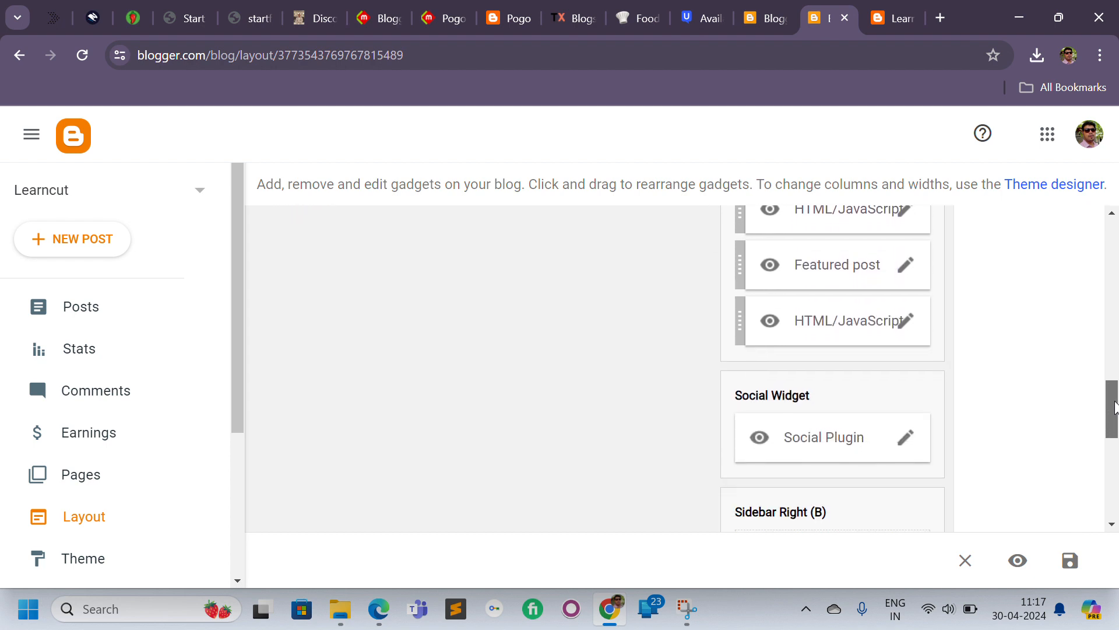
left_click_drag(1115, 408, 1113, 242)
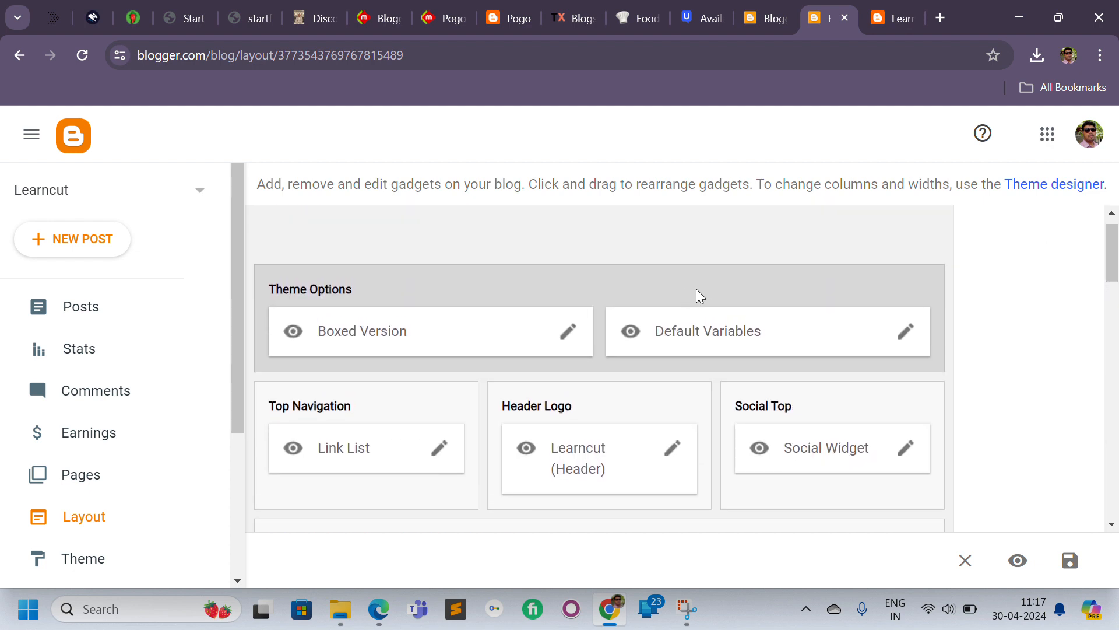
left_click(242, 498)
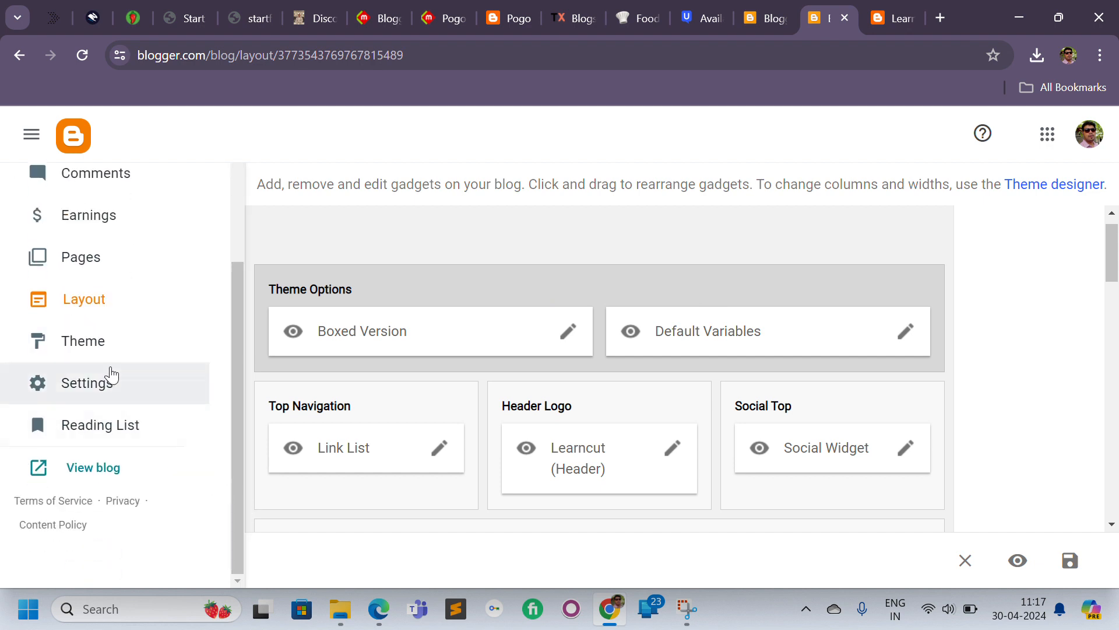
left_click(83, 382)
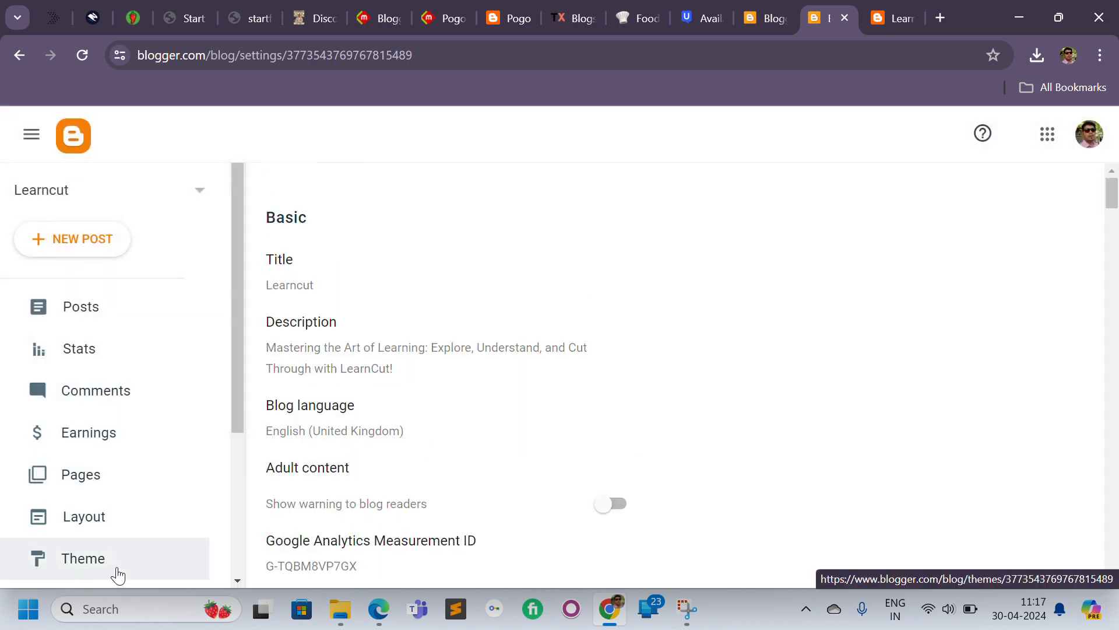
left_click(118, 575)
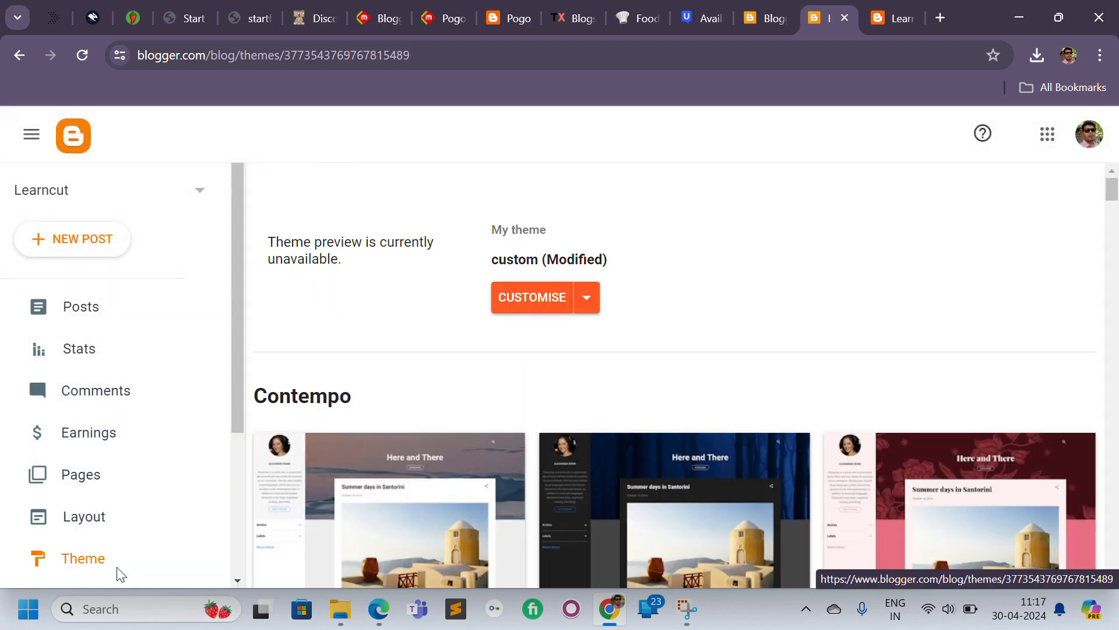
left_click(588, 299)
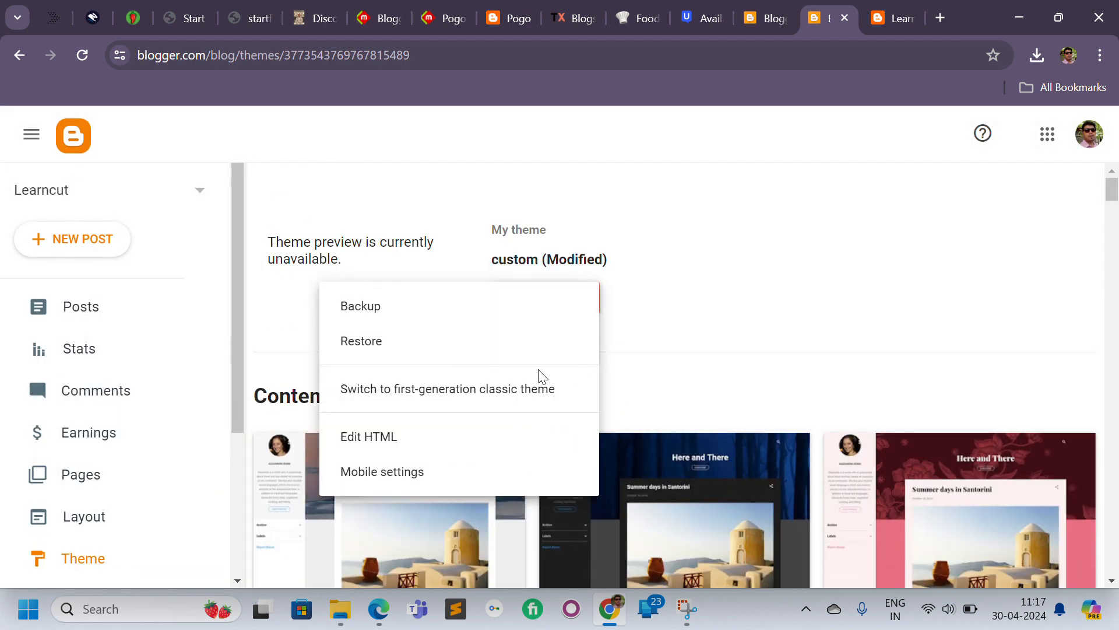
left_click(426, 343)
left_click(669, 398)
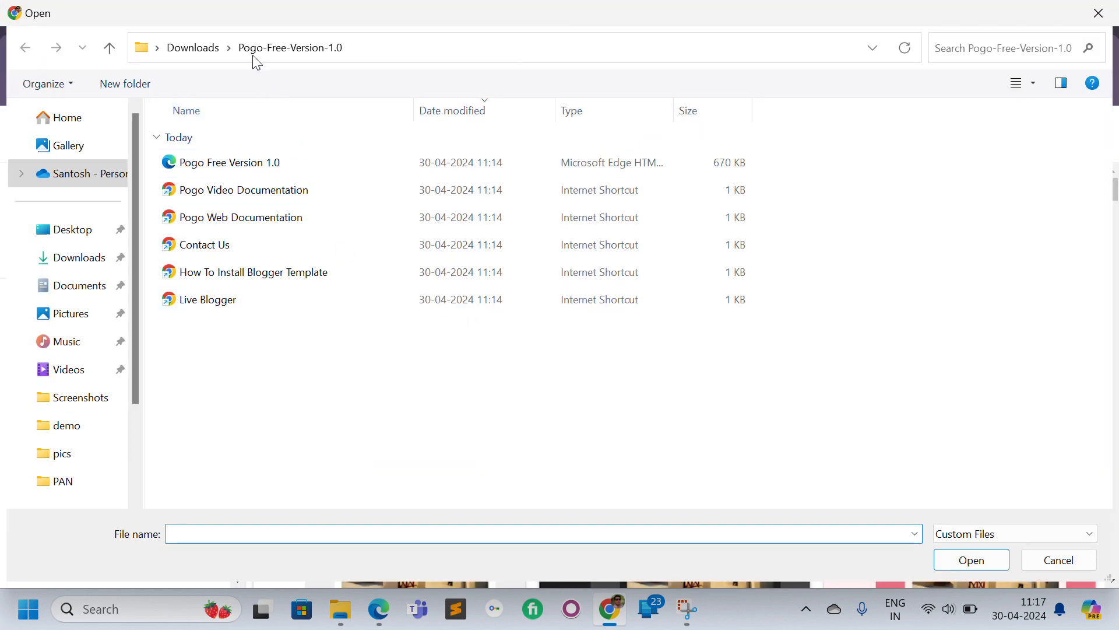
left_click(141, 48)
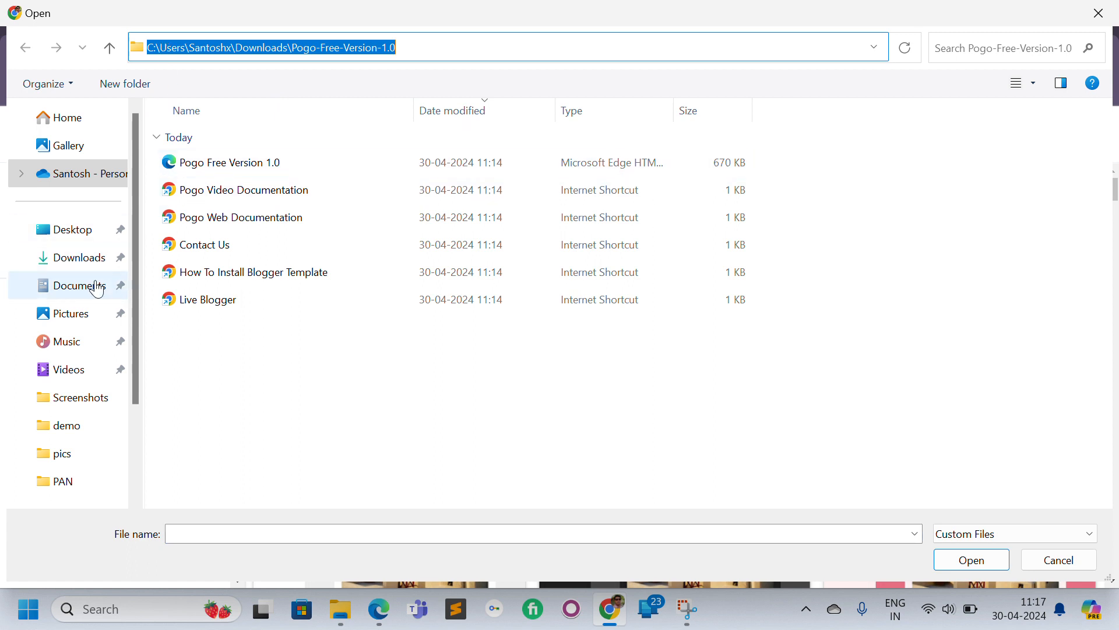
left_click(76, 286)
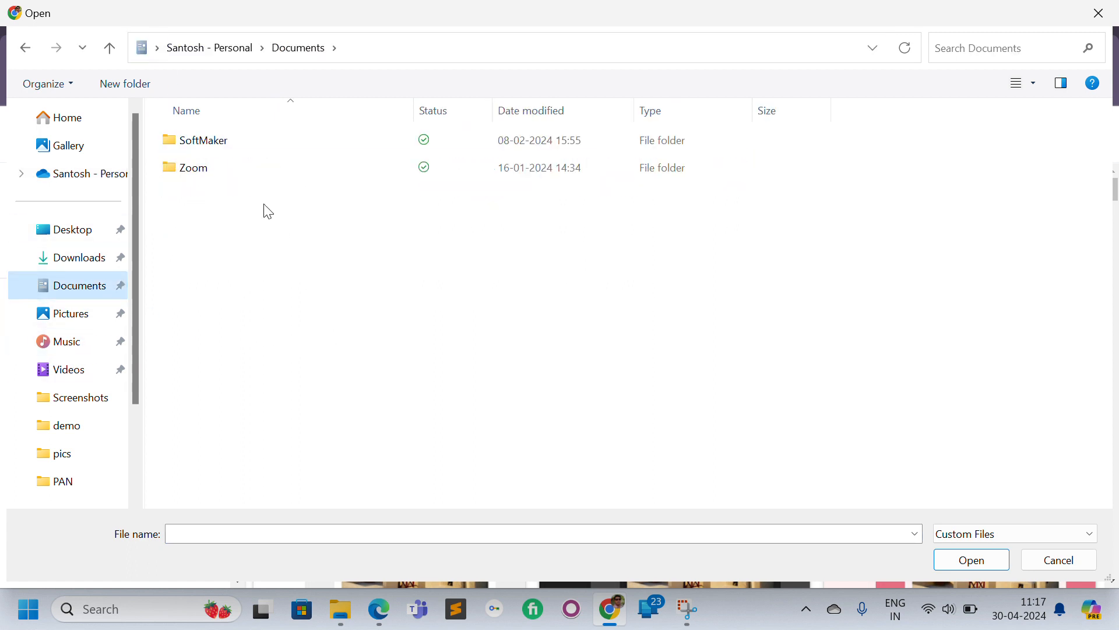
left_click(91, 263)
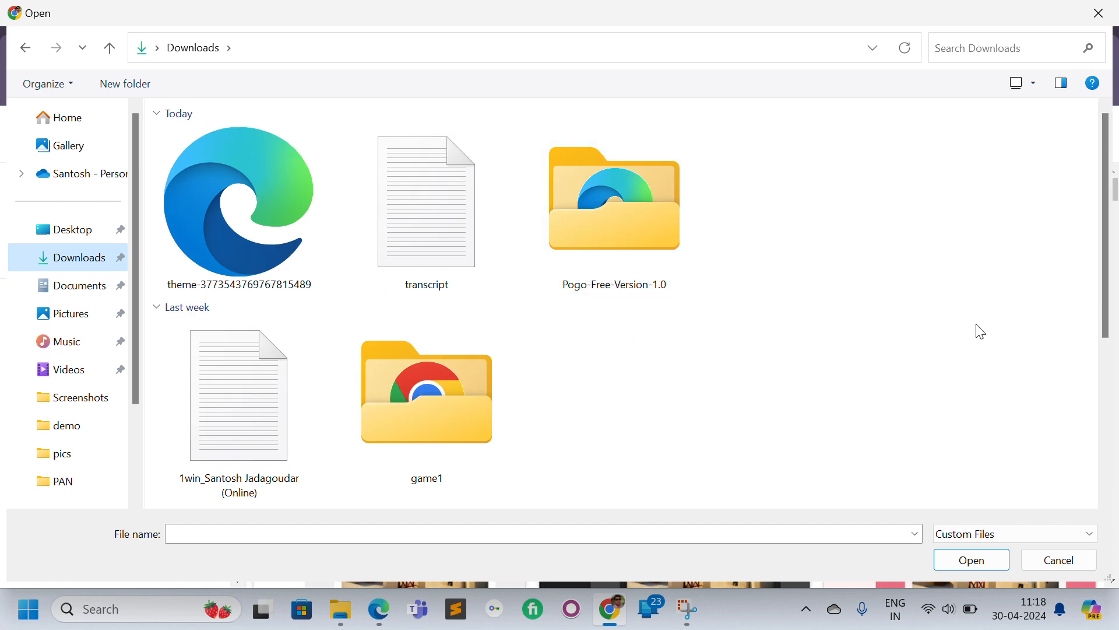
mouse_move(1103, 256)
left_mouse_down()
mouse_move(1107, 484)
mouse_move(1091, 272)
left_mouse_up()
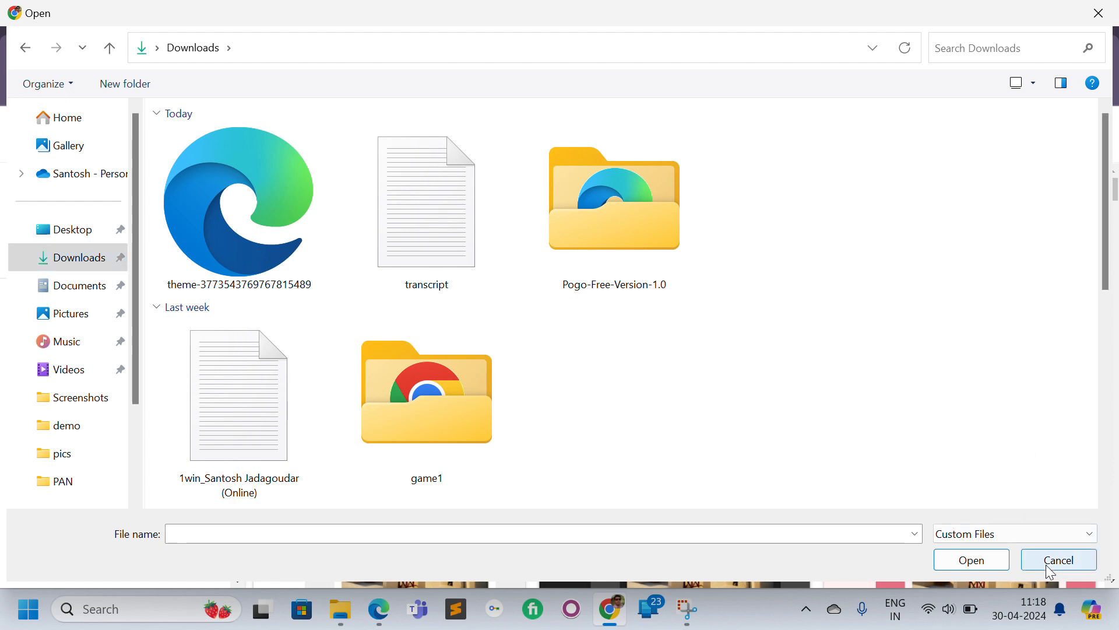
left_click(1060, 560)
Extract the downloaded Blogstar template free version zip archive into its own folder in Downloads.
left_click(1039, 55)
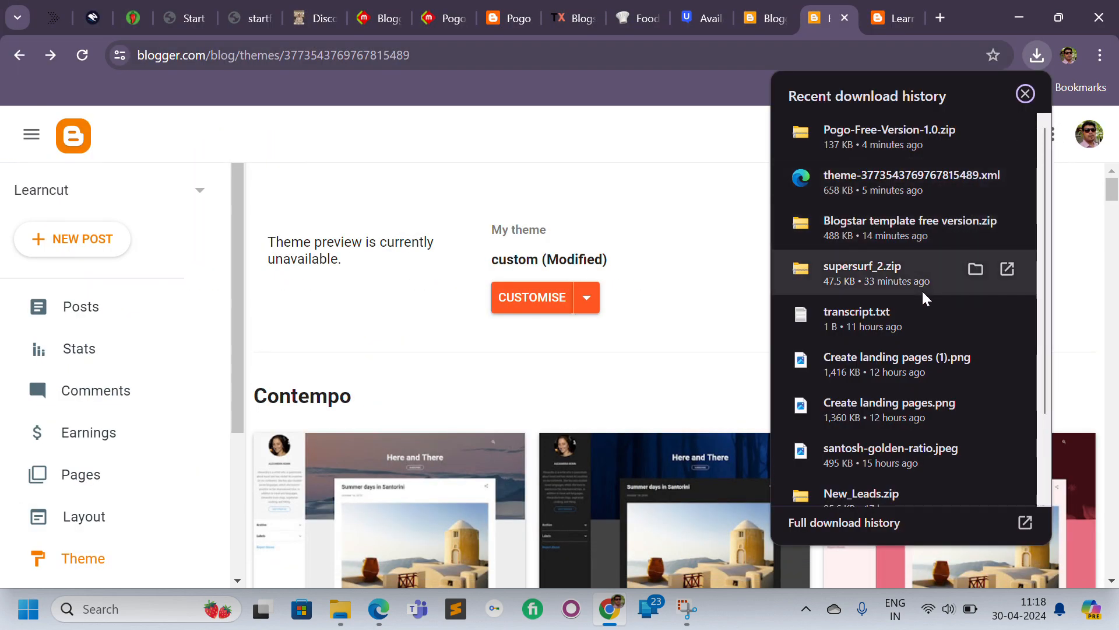
left_click(975, 225)
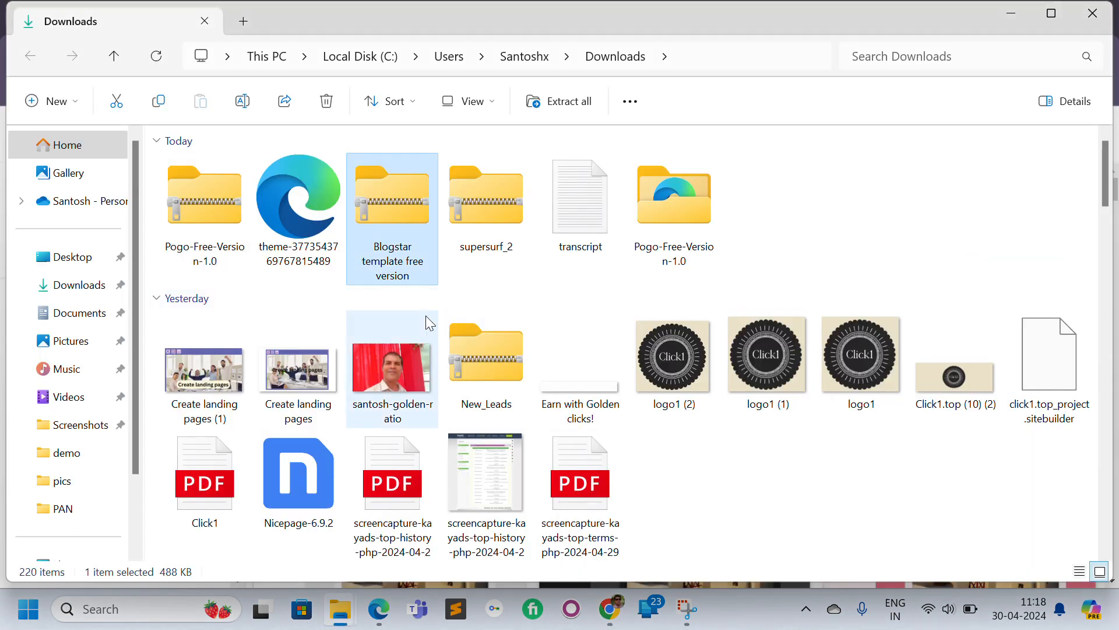
right_click(394, 218)
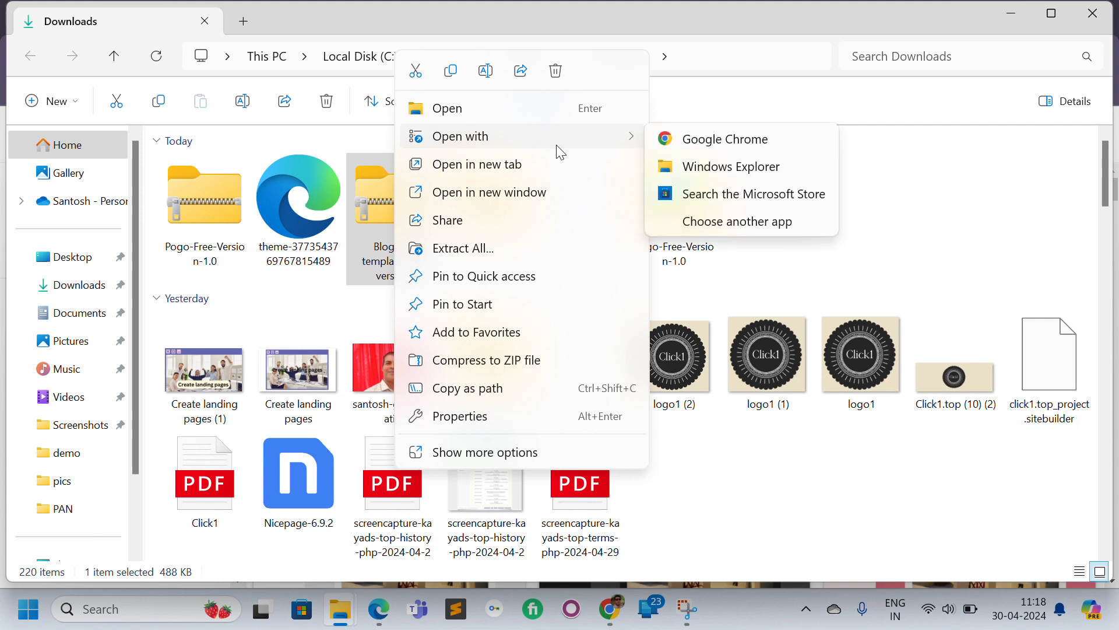
left_click(521, 248)
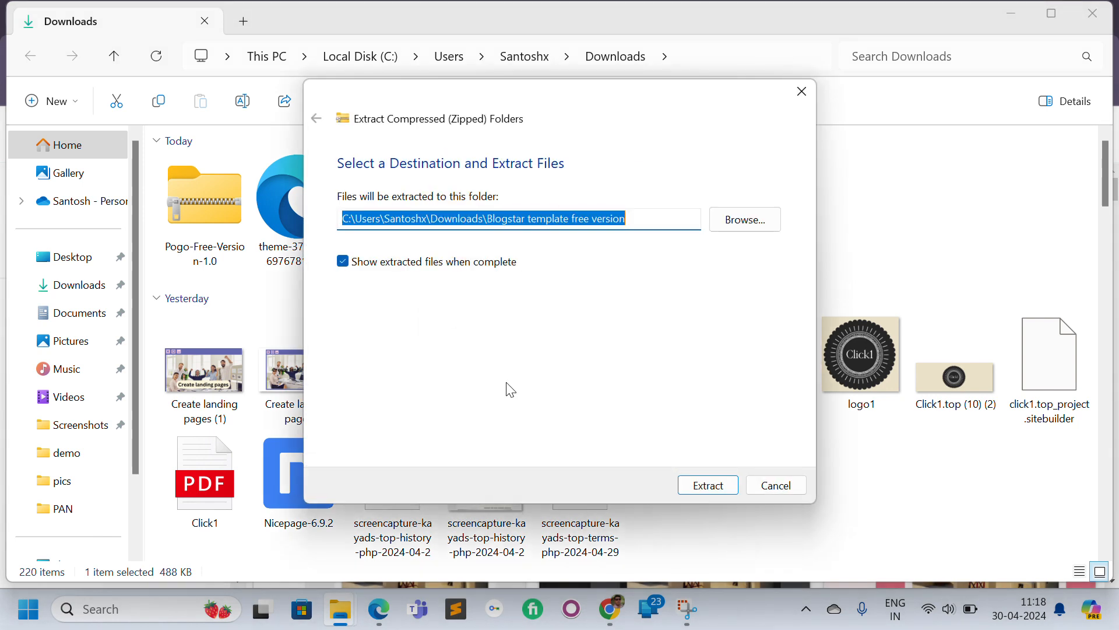
left_click(701, 489)
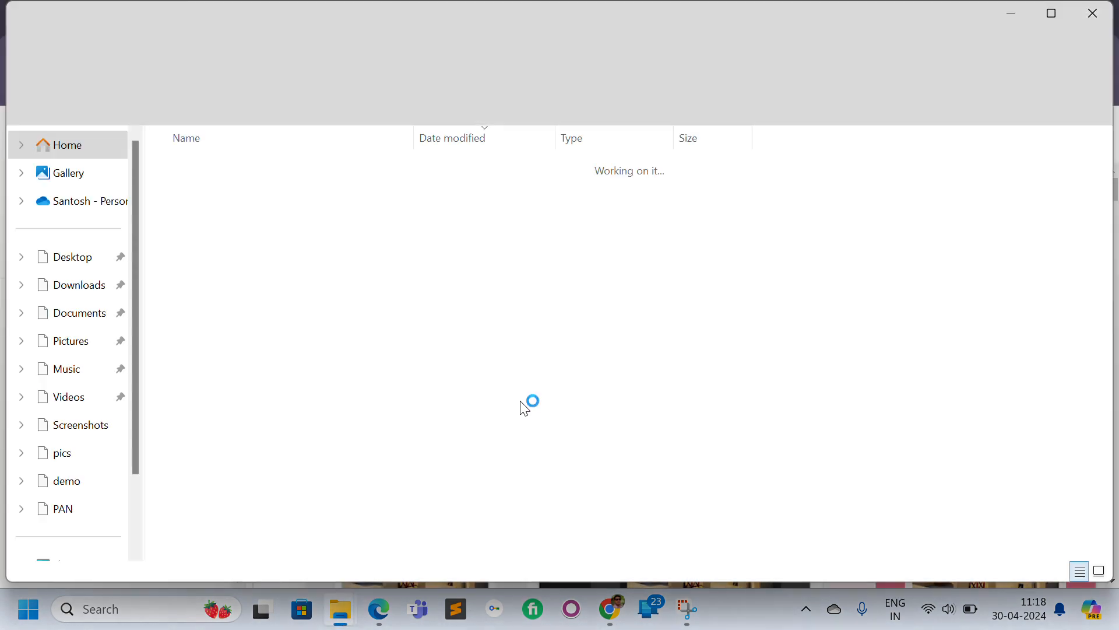
double_click(302, 188)
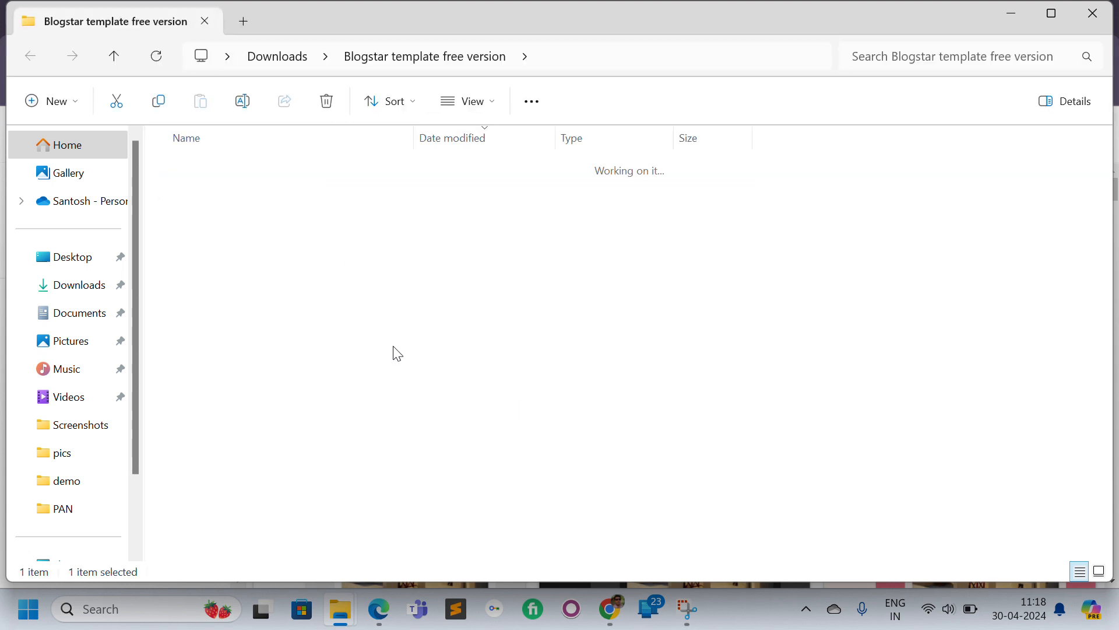
Restore the blog's theme from the Blogstar template free version file inside the extracted Blogstar folder in Downloads.
left_click(619, 623)
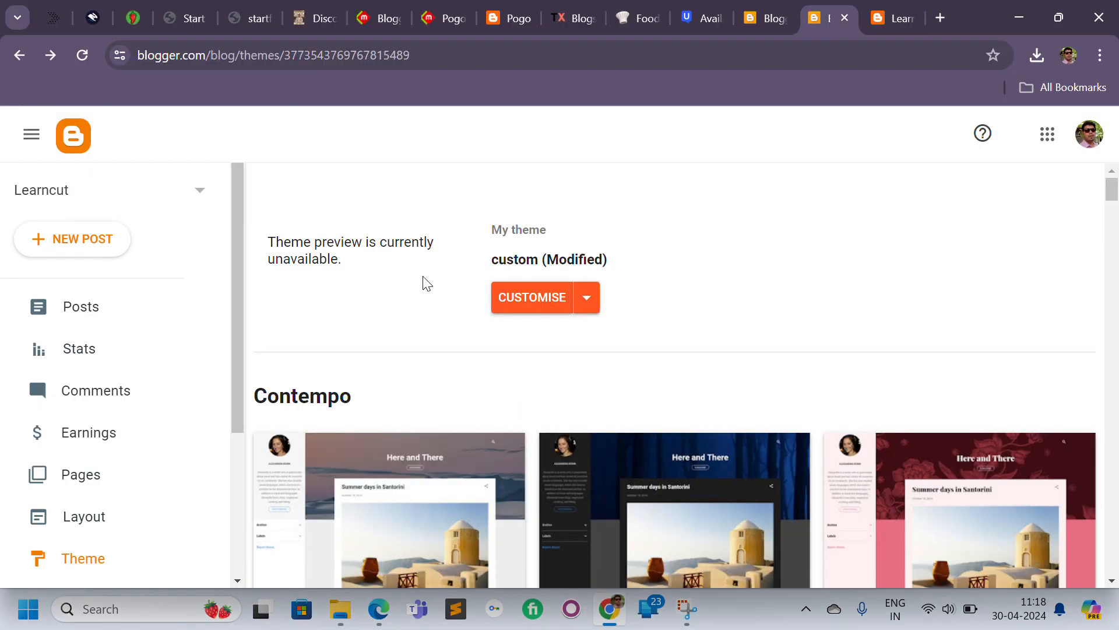
left_click(587, 303)
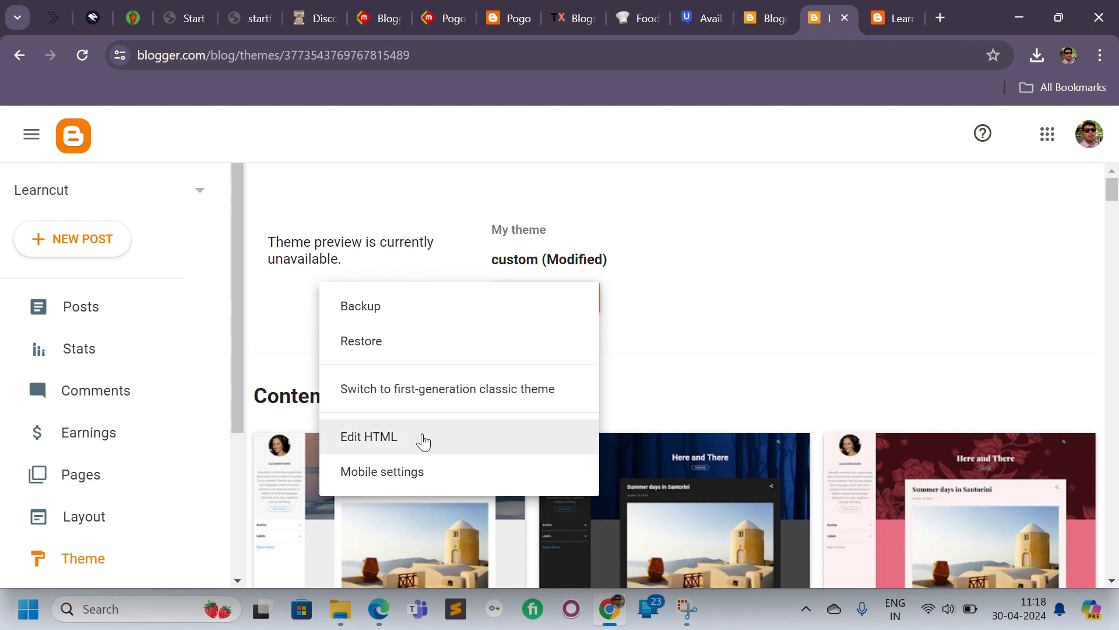
left_click(389, 351)
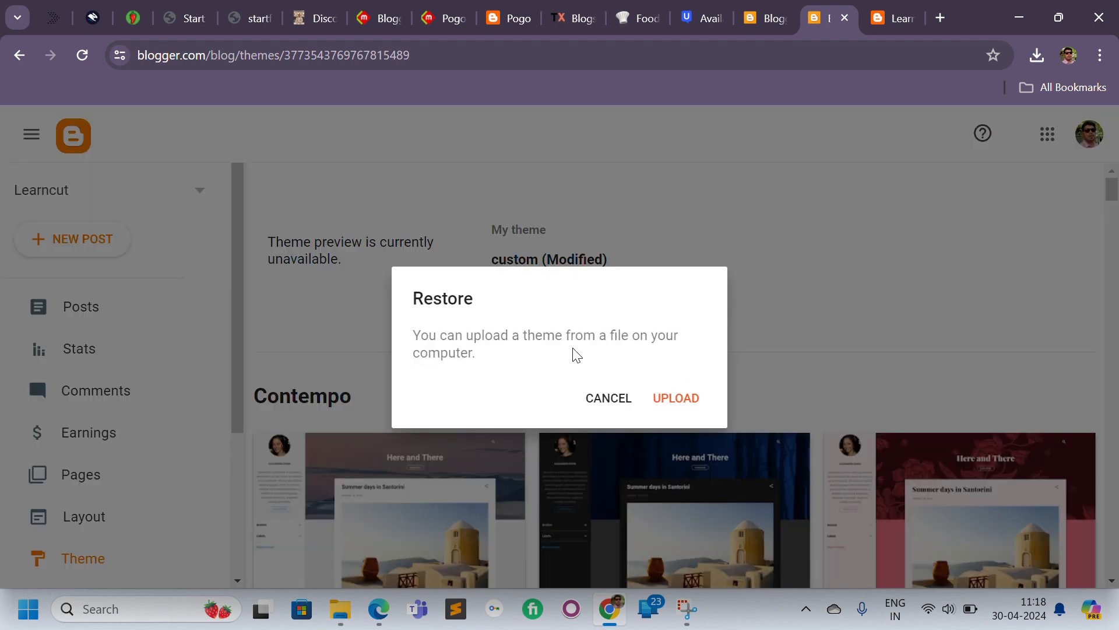
left_click(674, 403)
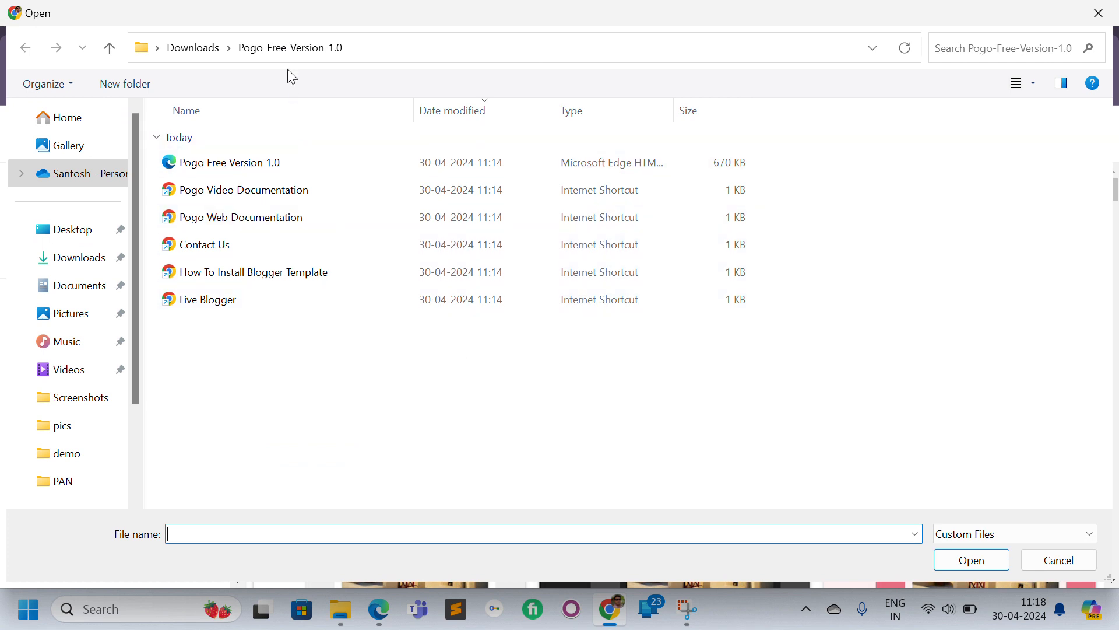
left_click(192, 48)
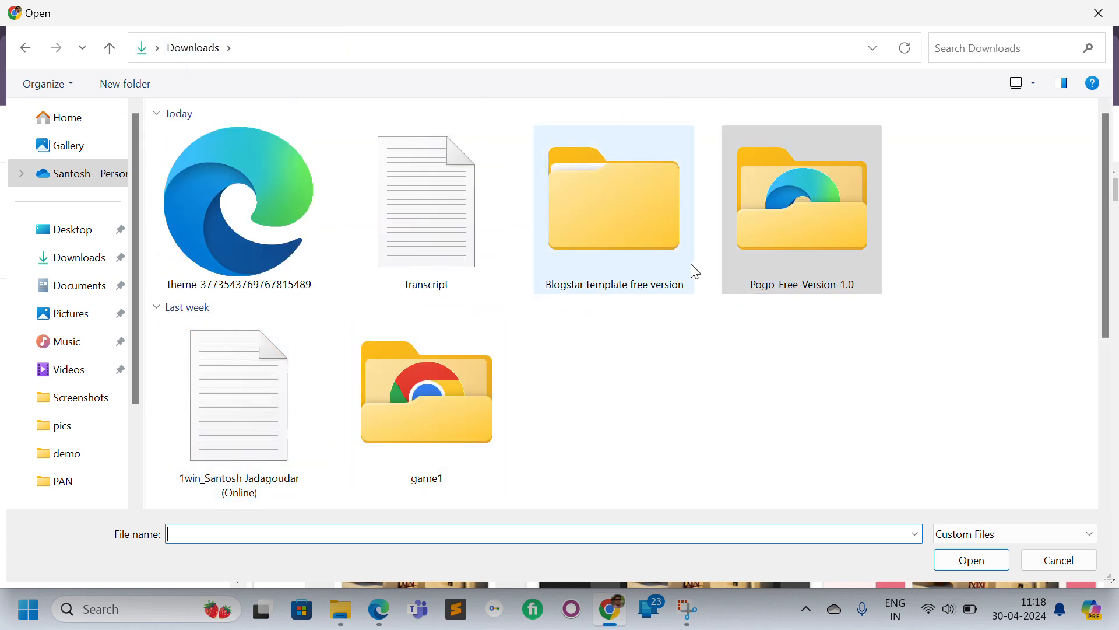
double_click(590, 228)
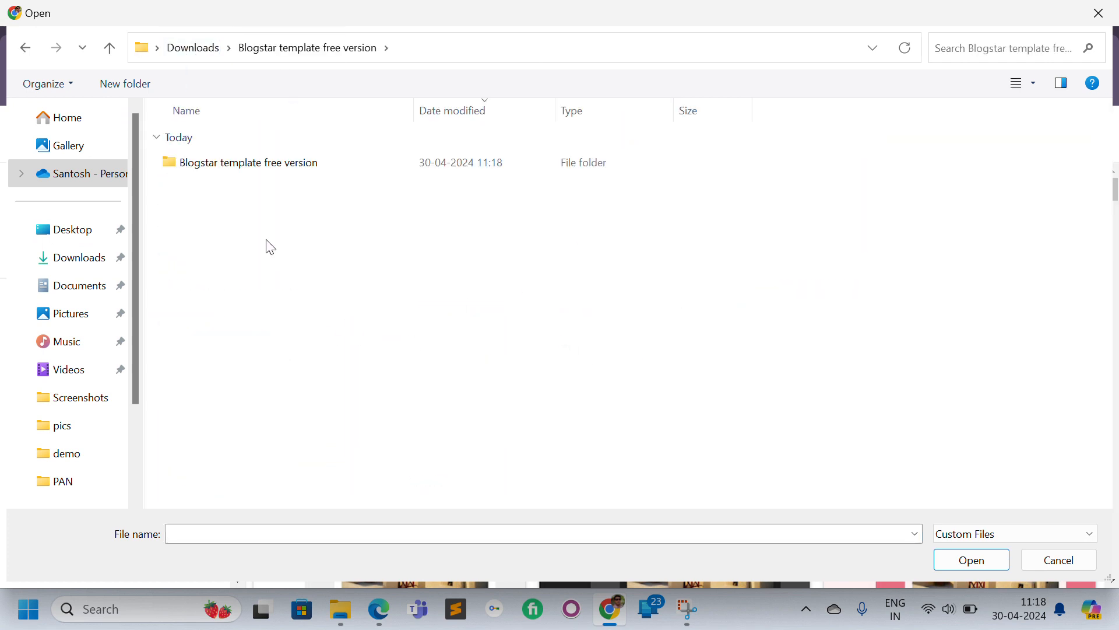
double_click(242, 163)
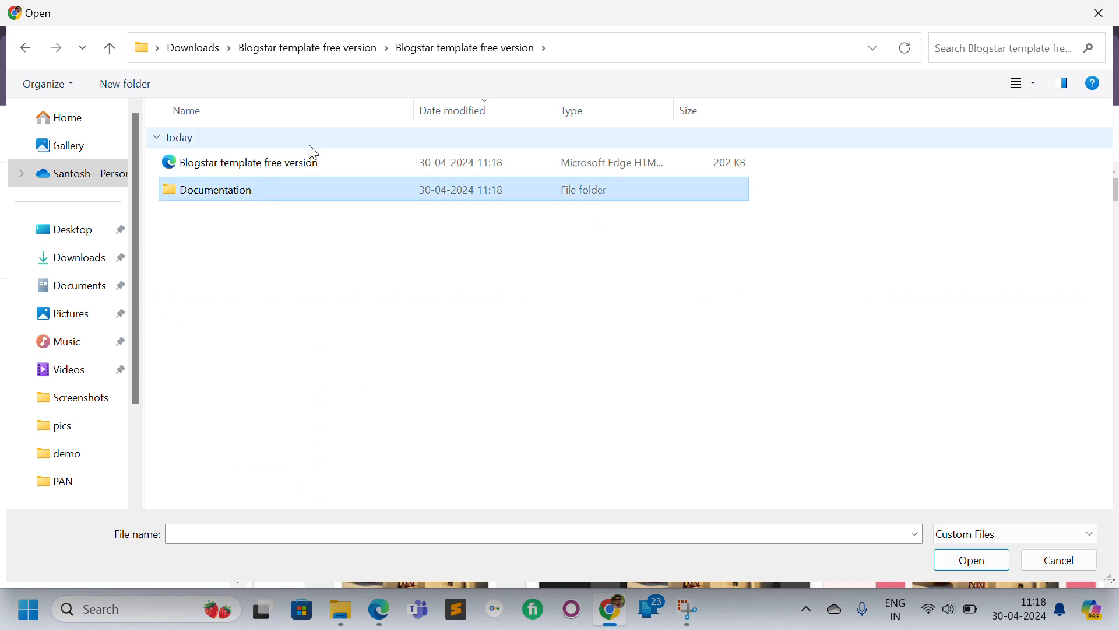
double_click(296, 166)
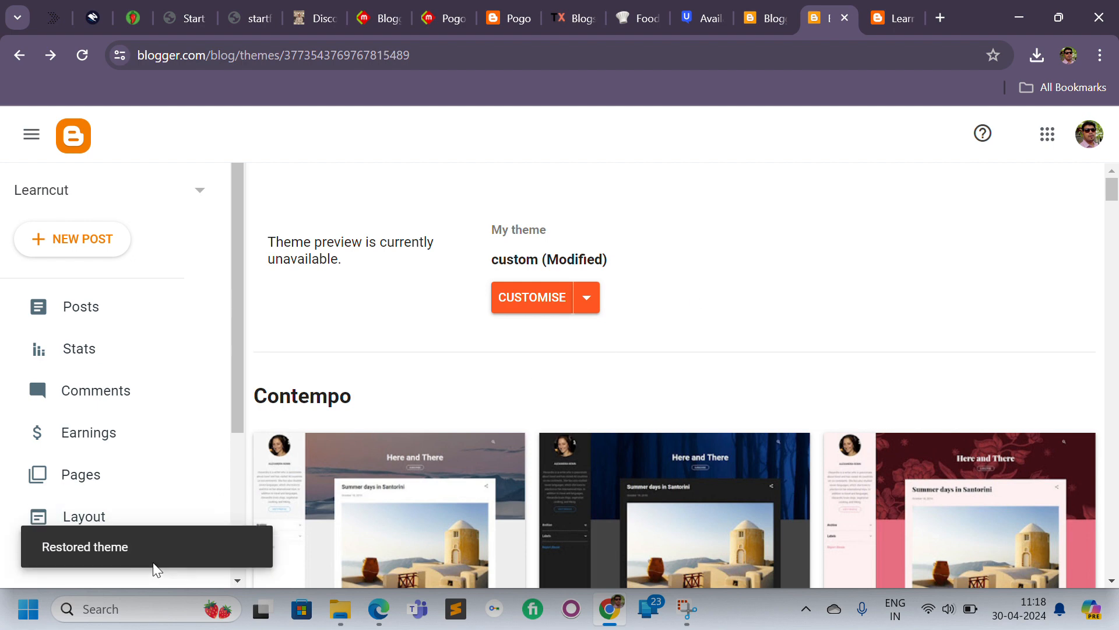
Switch to the live blog and reload it to view the newly restored Blogstar theme.
key("ctrl+Tab")
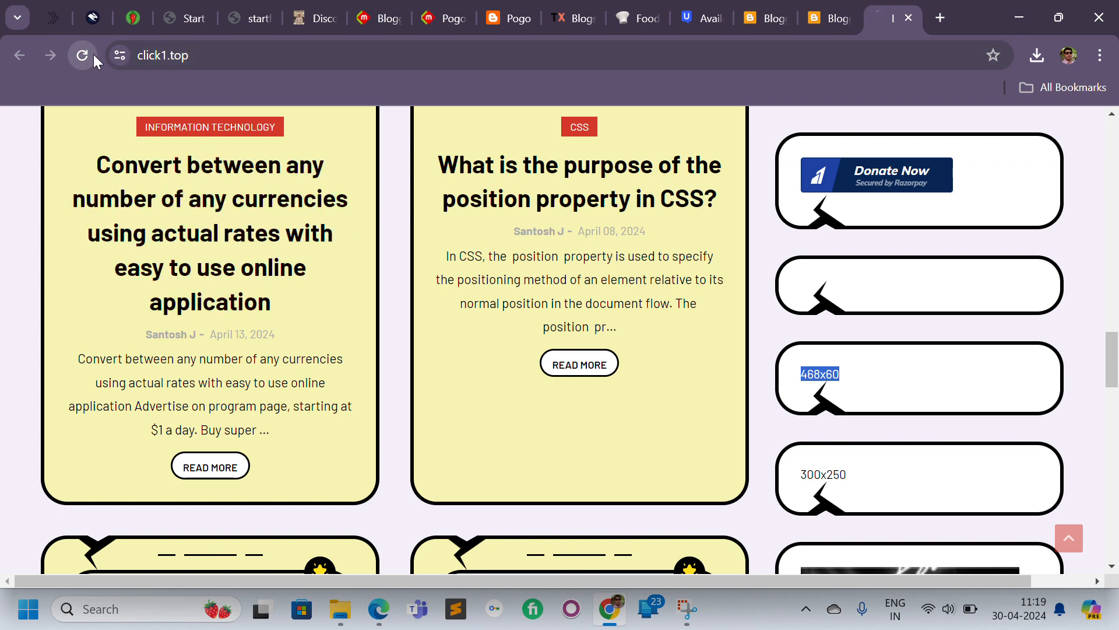
left_click(83, 55)
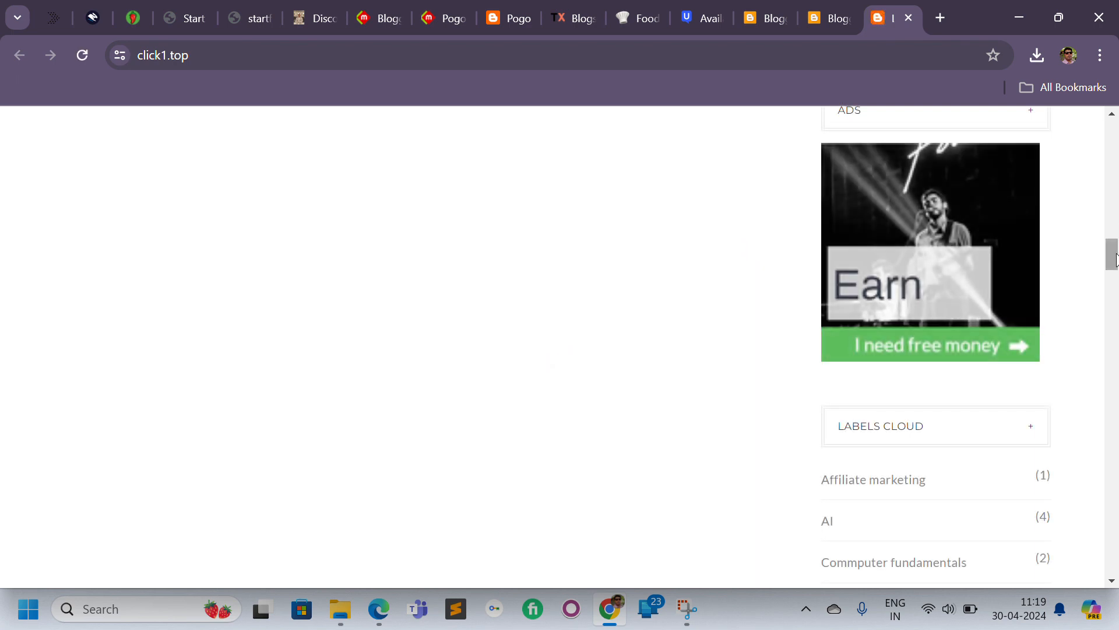
left_click_drag(1114, 256, 1109, 111)
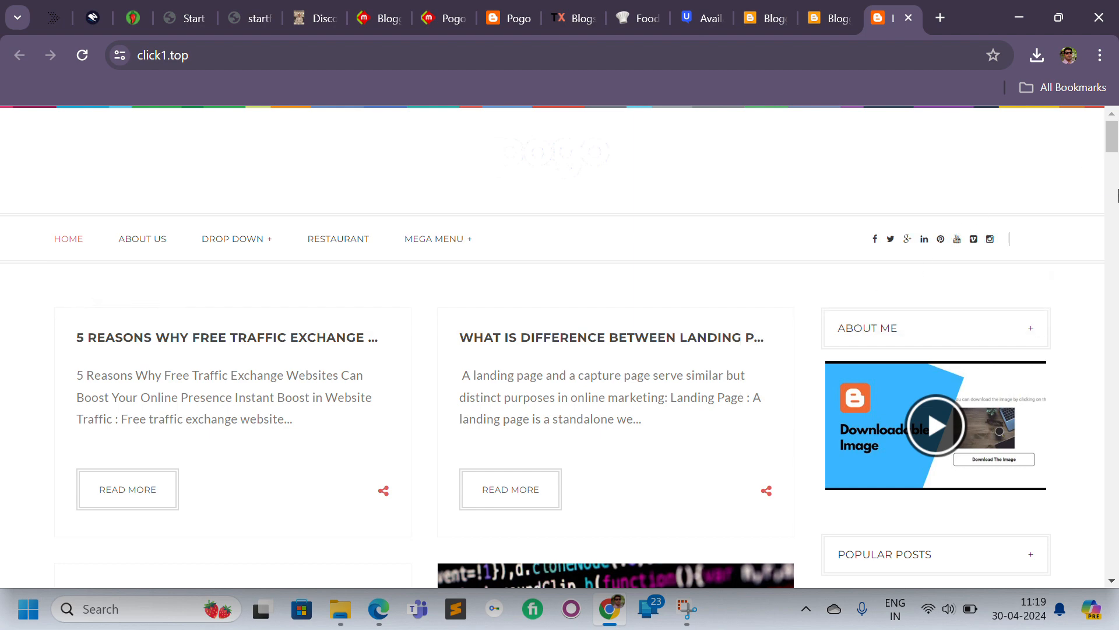
Scroll through the live blog to examine the Blogstar theme's menu, post cards, sidebar widgets and footer.
scroll(1116, 195, "down", 7)
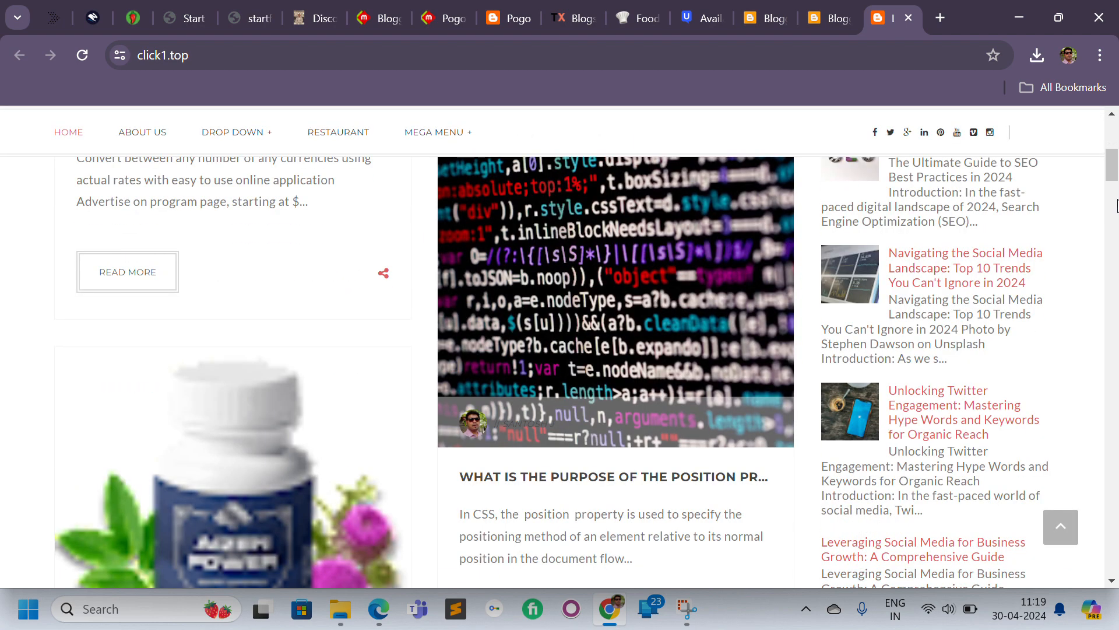
scroll(1117, 205, "down", 7)
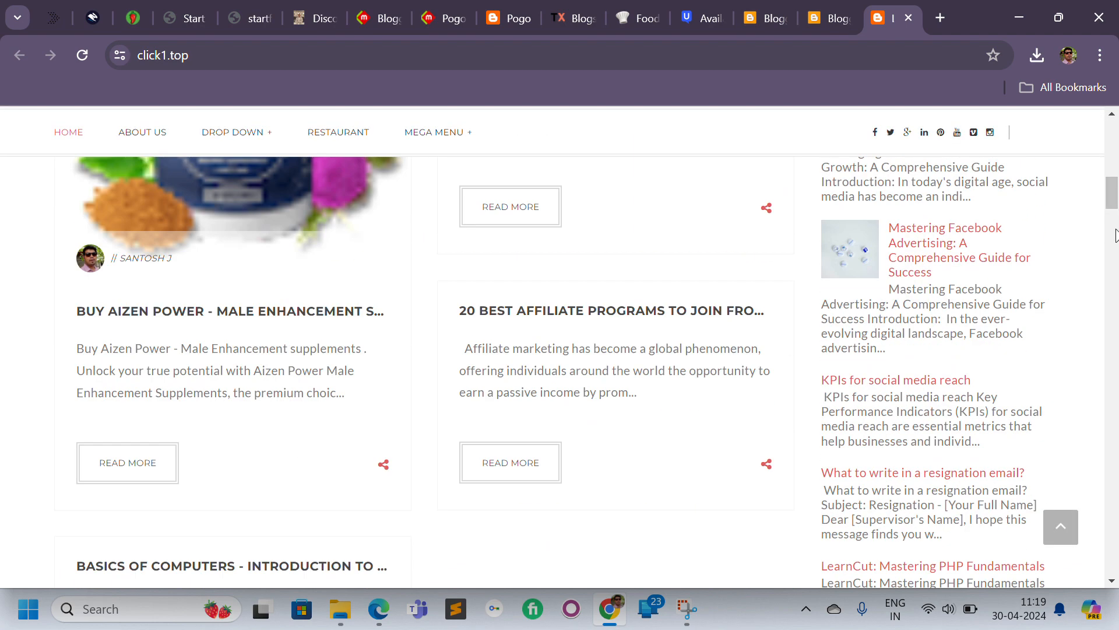
scroll(1107, 170, "up", 7)
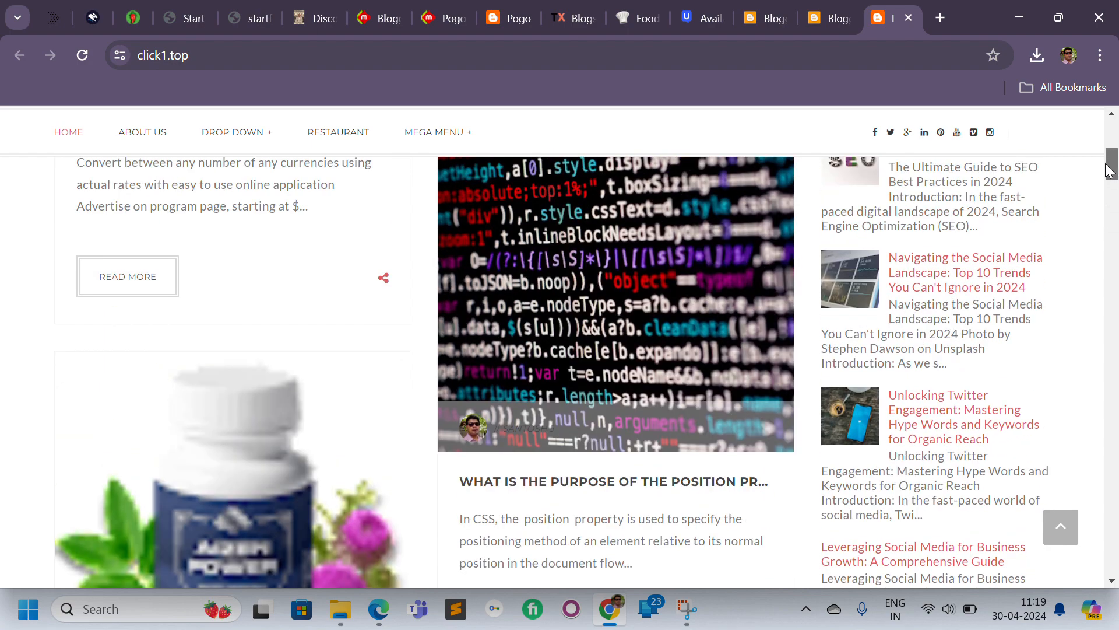
left_click_drag(1108, 171, 1081, 159)
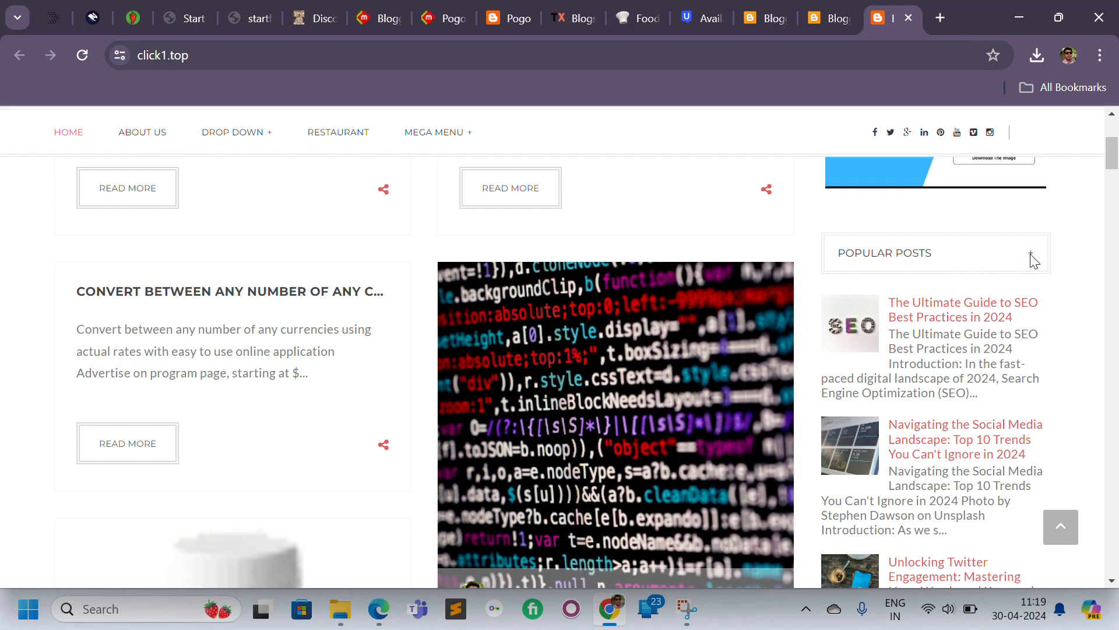
scroll(1116, 325, "down", 10)
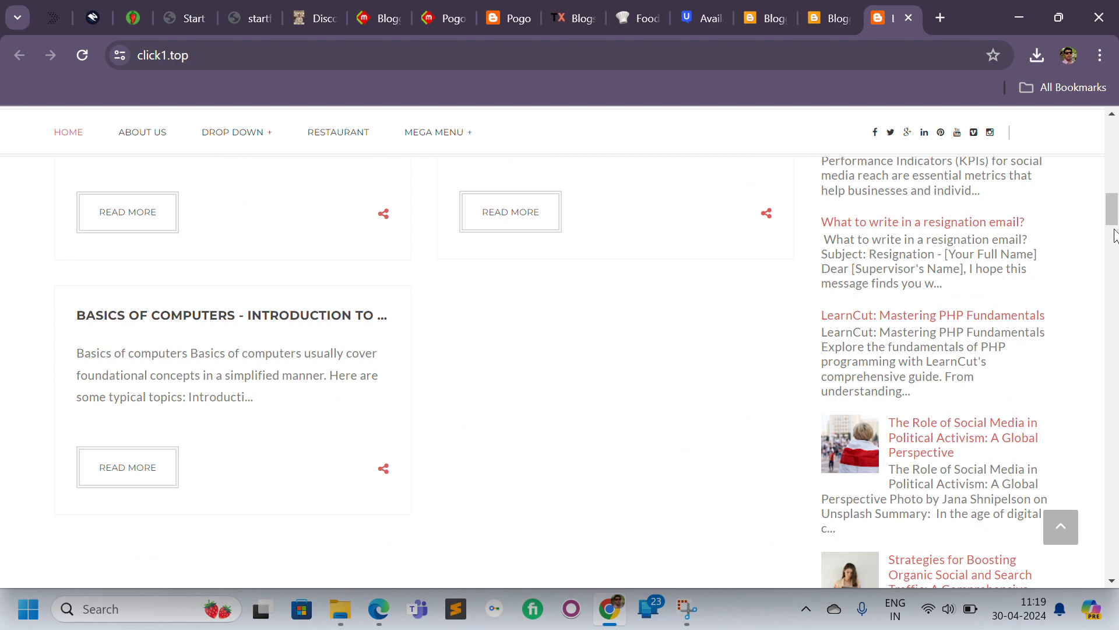
scroll(1115, 239, "down", 7)
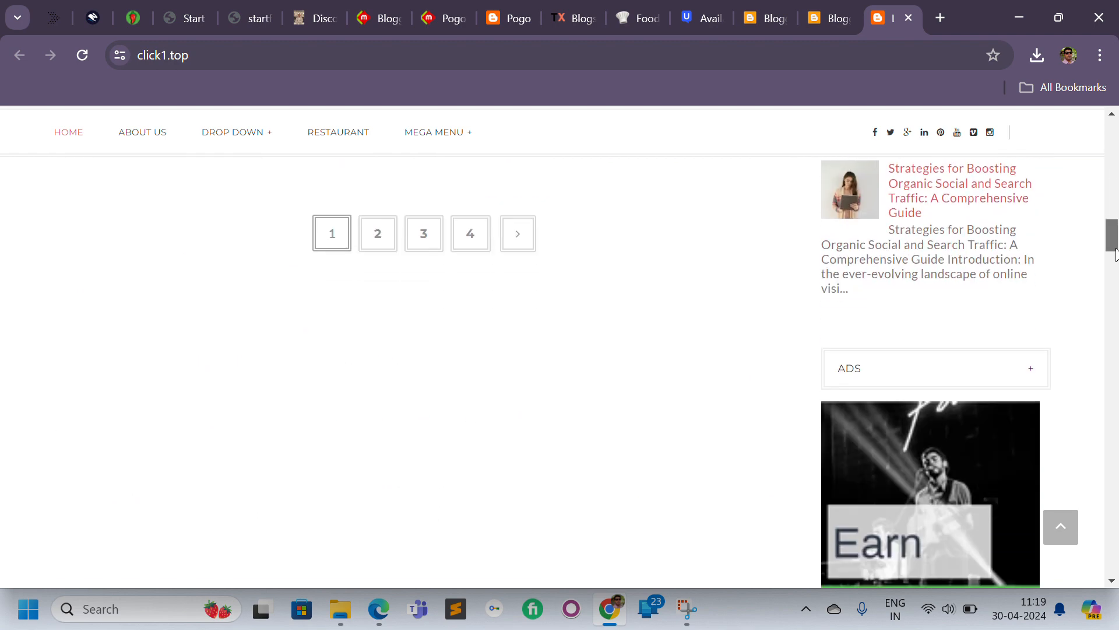
left_click_drag(1114, 254, 1114, 242)
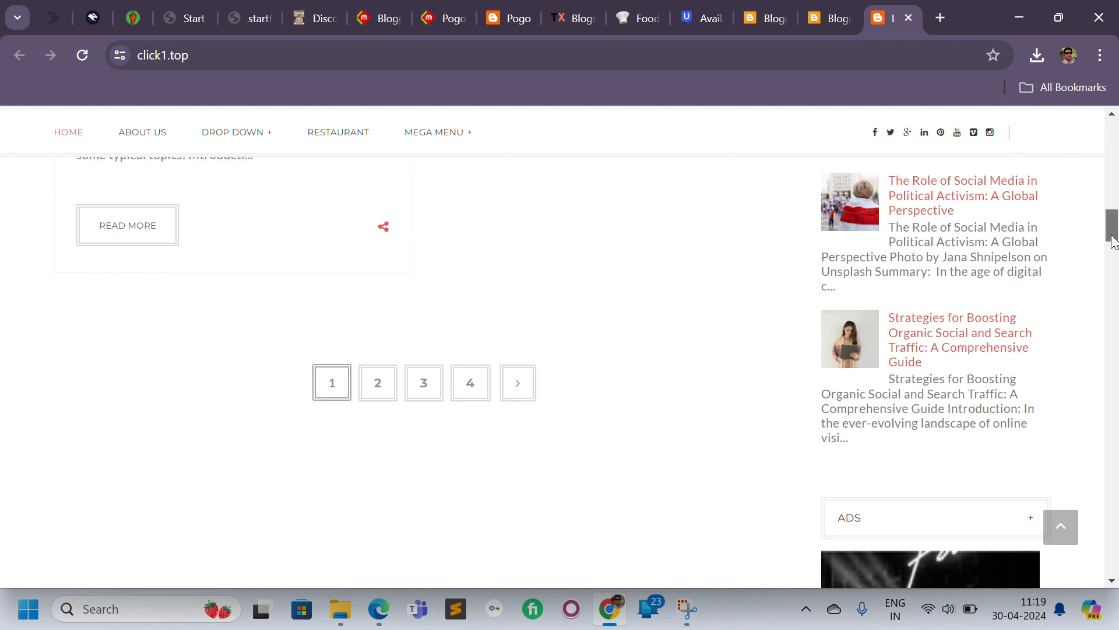
left_click_drag(1115, 239, 1114, 224)
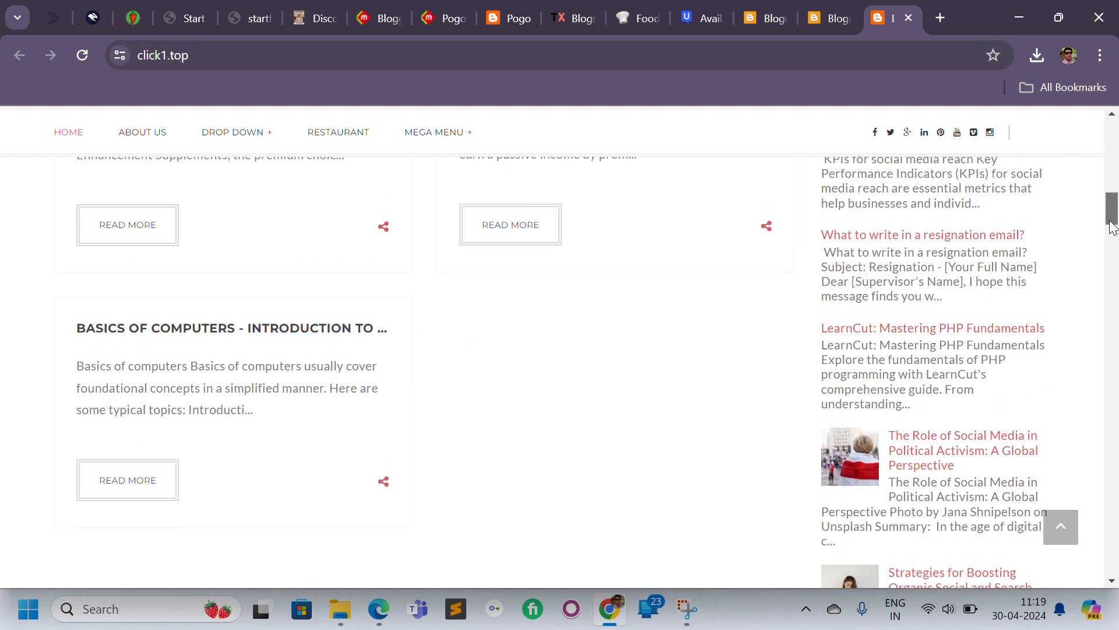
left_click_drag(1114, 230, 1115, 245)
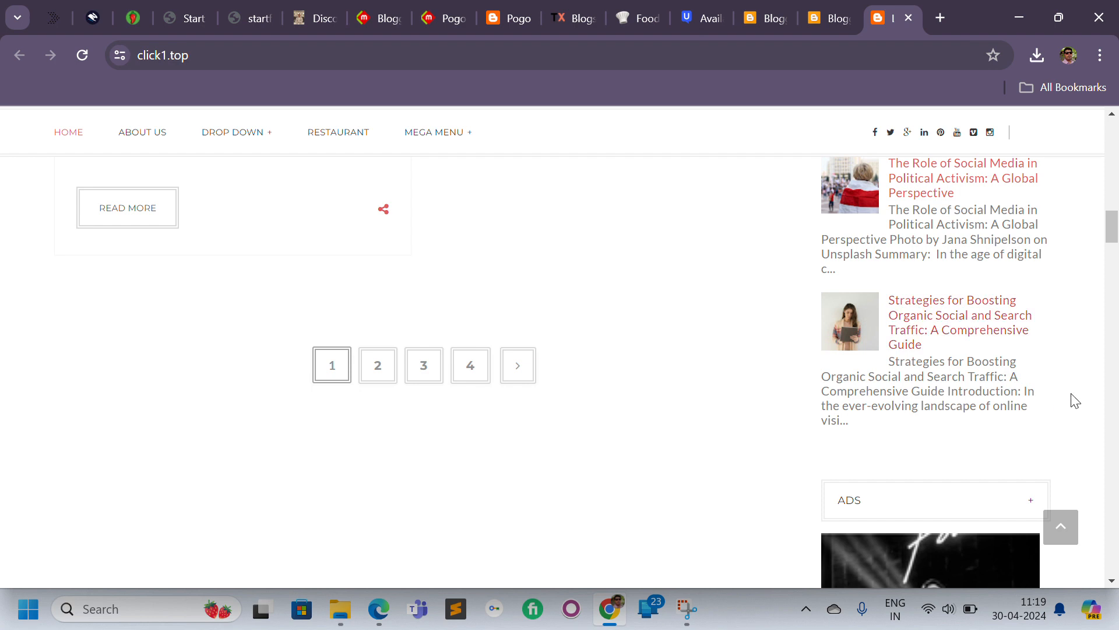
left_click_drag(1113, 239, 1105, 473)
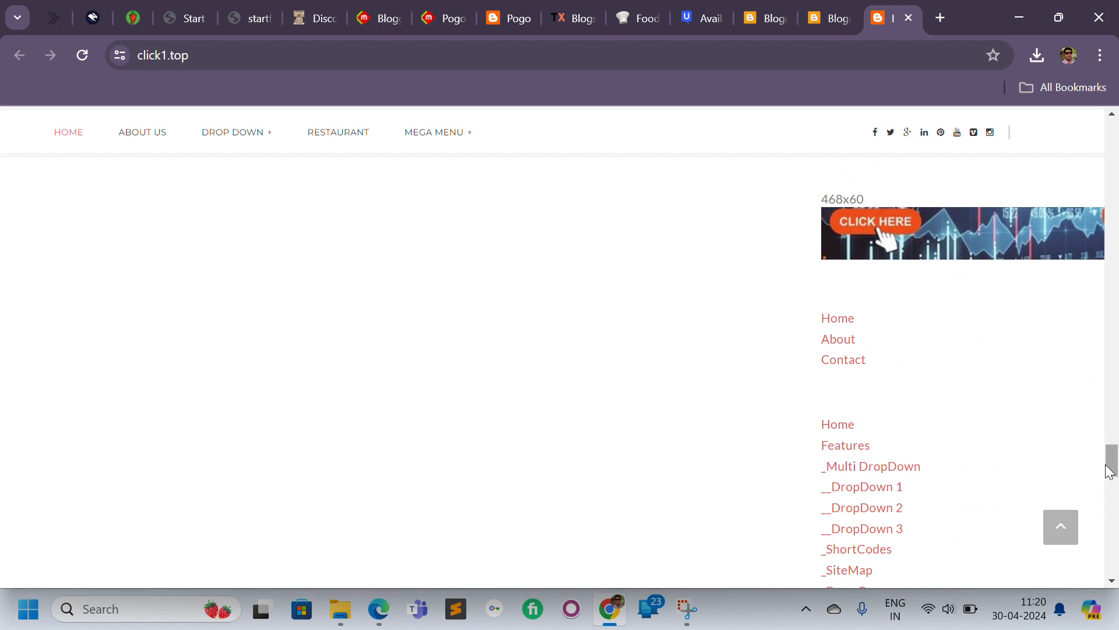
left_click_drag(1112, 466, 1108, 534)
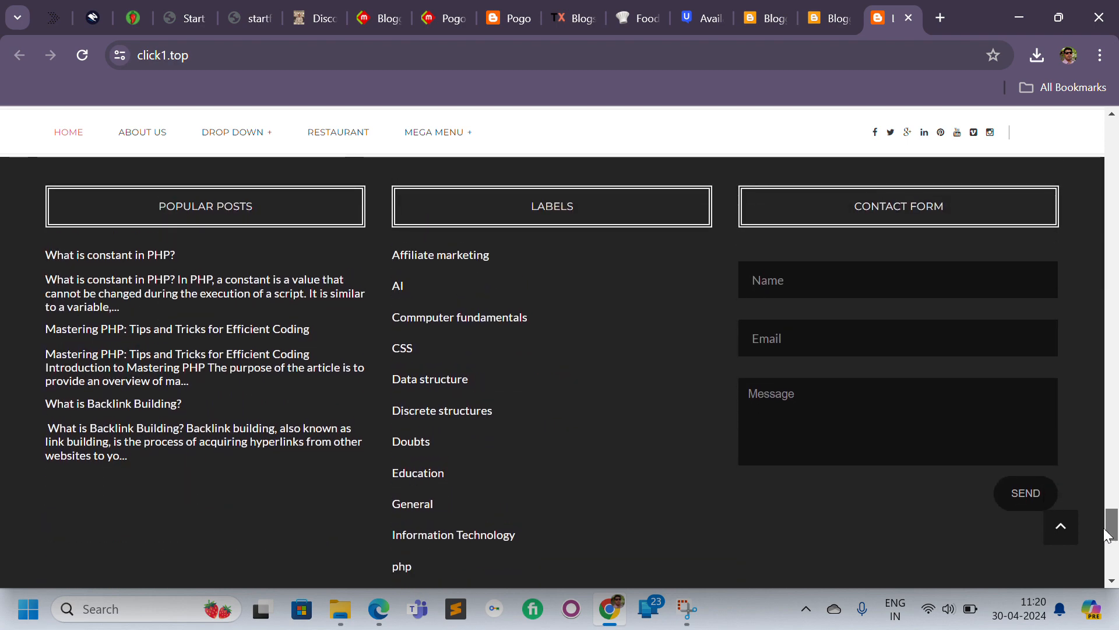
left_click_drag(1108, 533, 1109, 577)
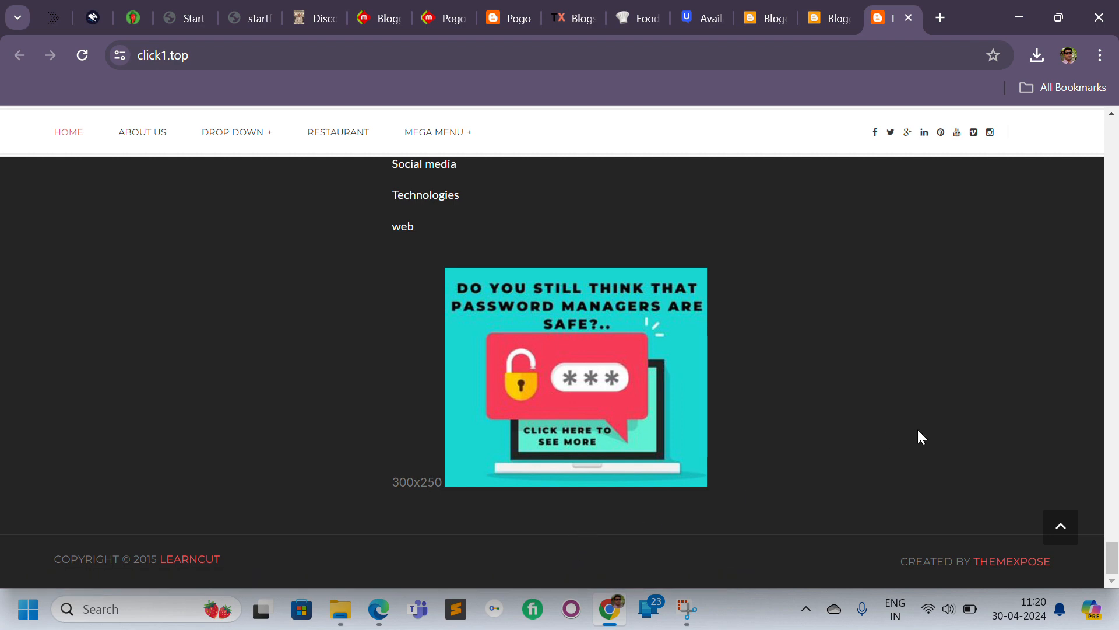
left_click_drag(1114, 534, 1114, 132)
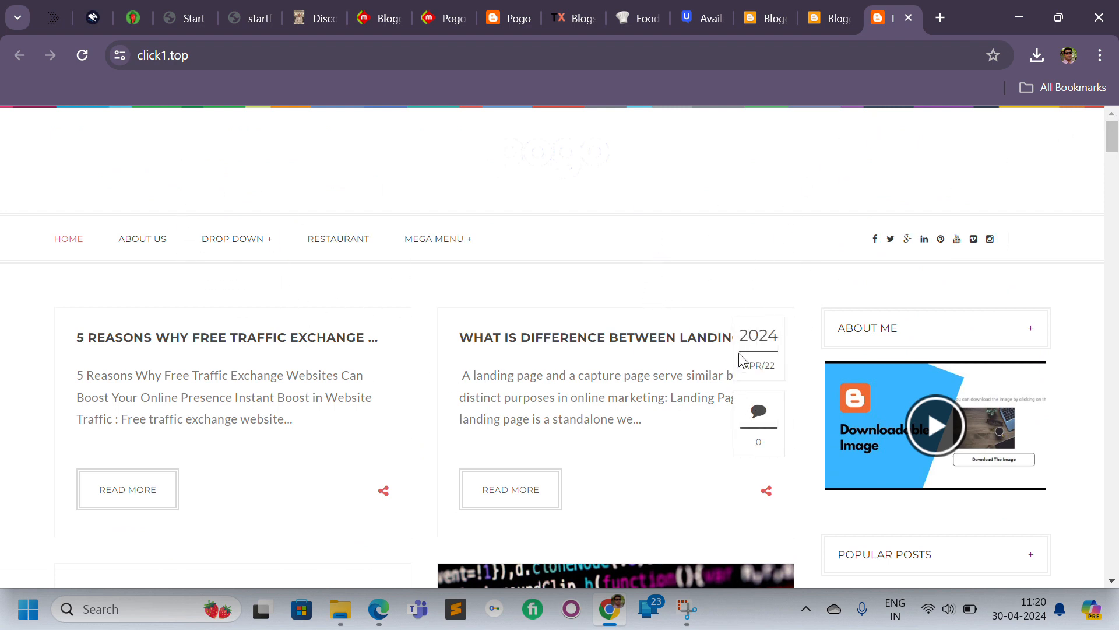
left_click(1114, 182)
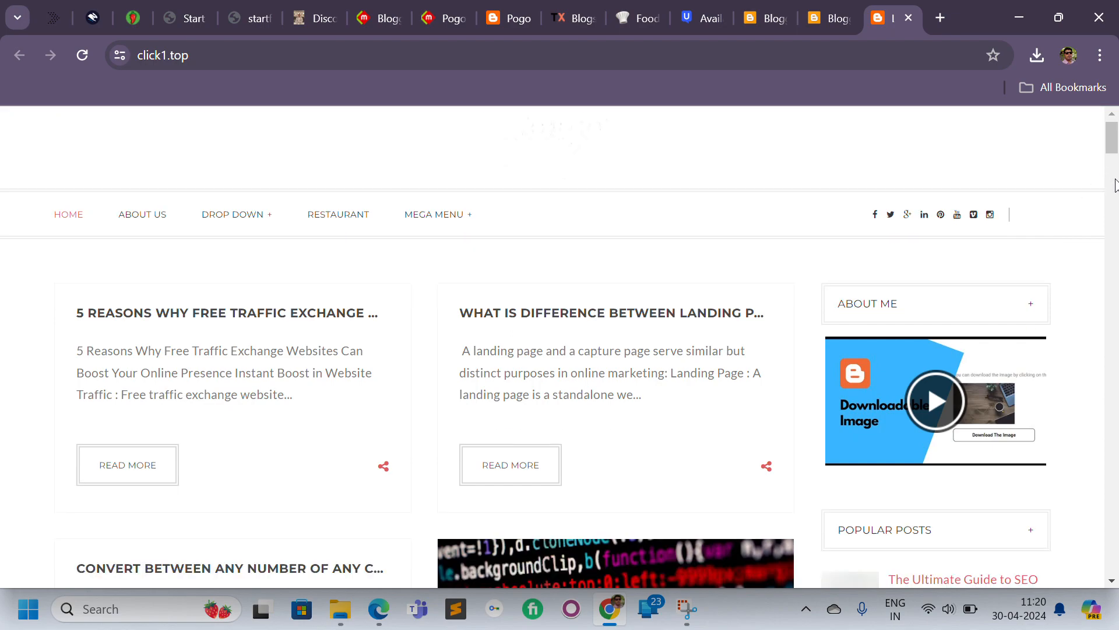
left_click_drag(1114, 165, 1116, 100)
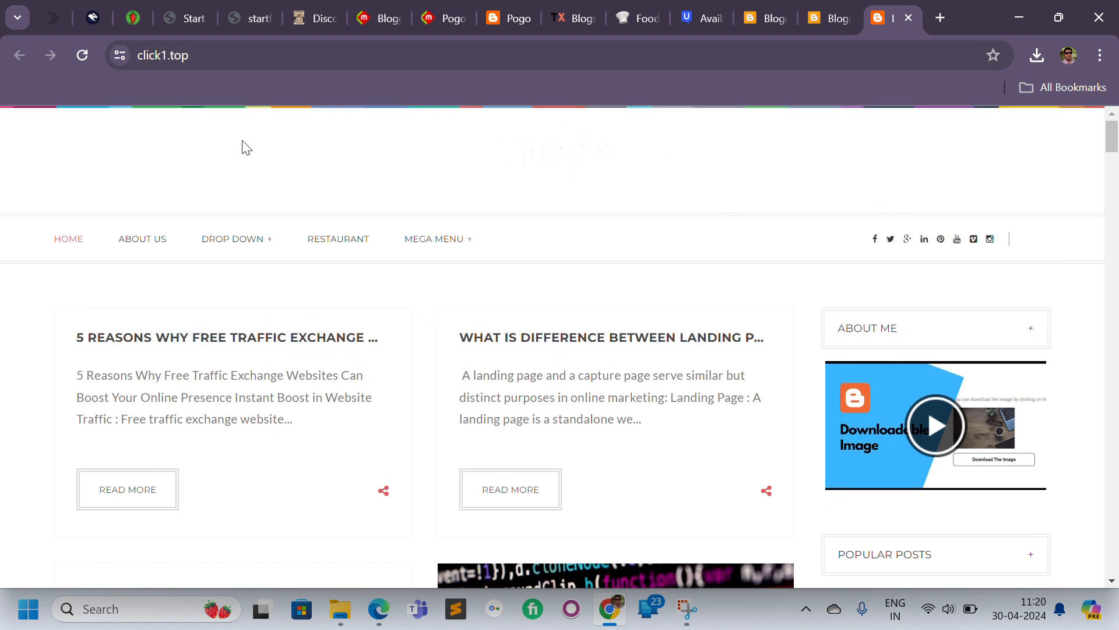
left_click_drag(1110, 138, 1118, 608)
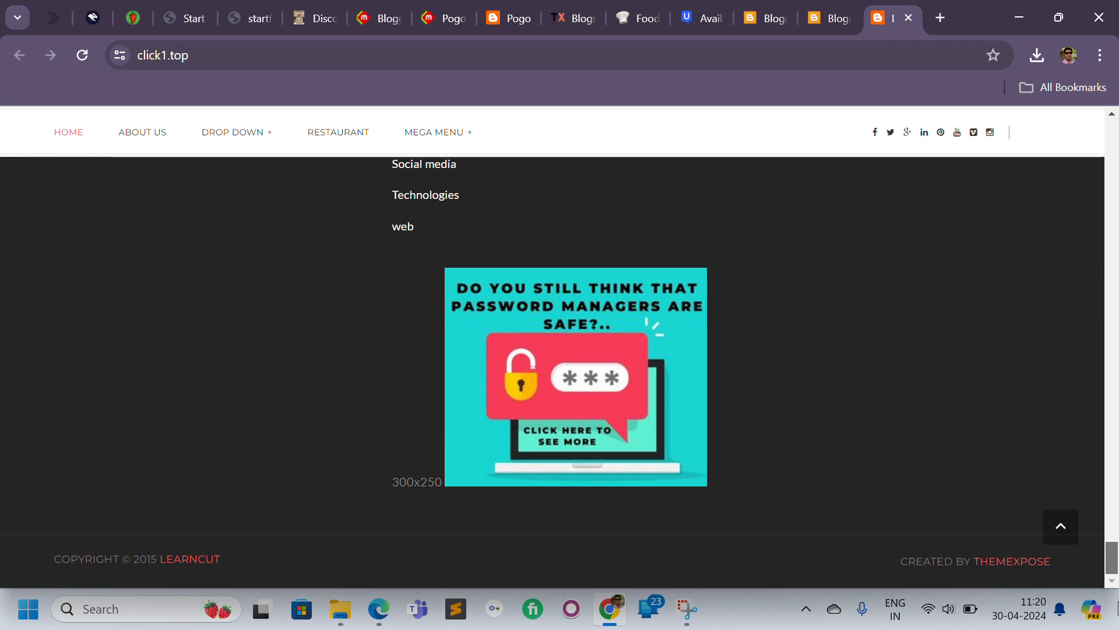
left_click_drag(1118, 608, 1118, 173)
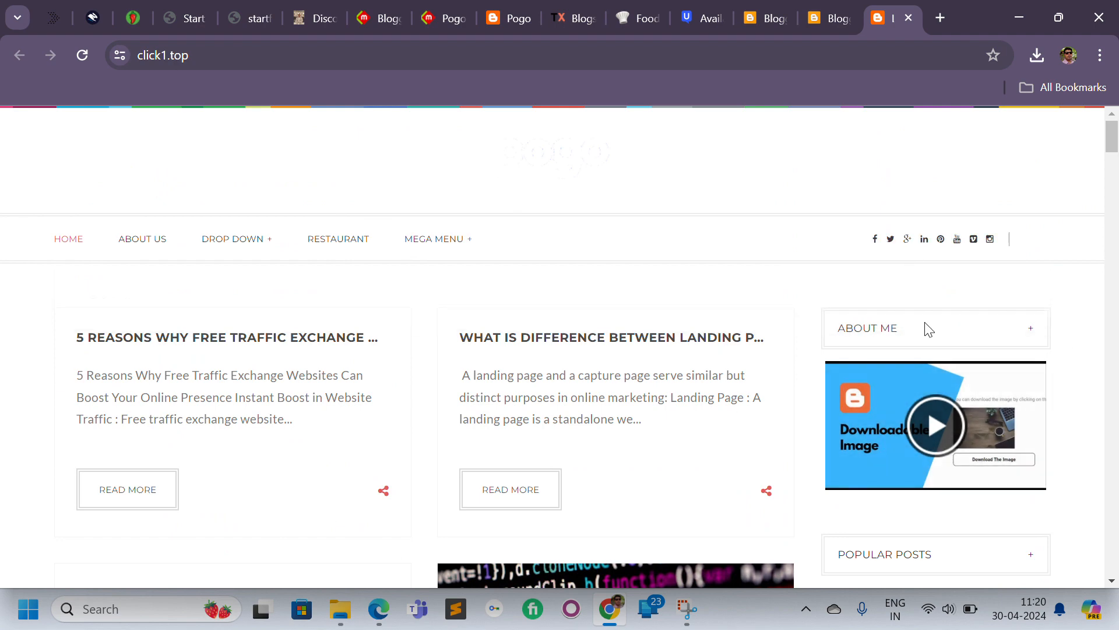
Open the blog's Layout page to review the Blogstar theme's gadget sections.
left_click(818, 18)
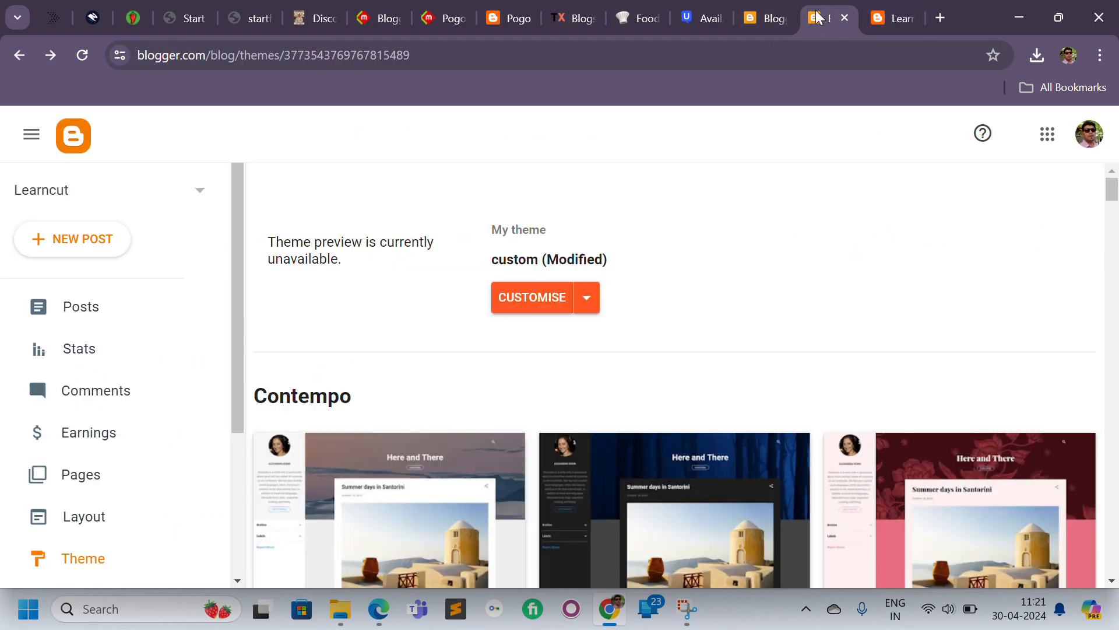
left_click(94, 519)
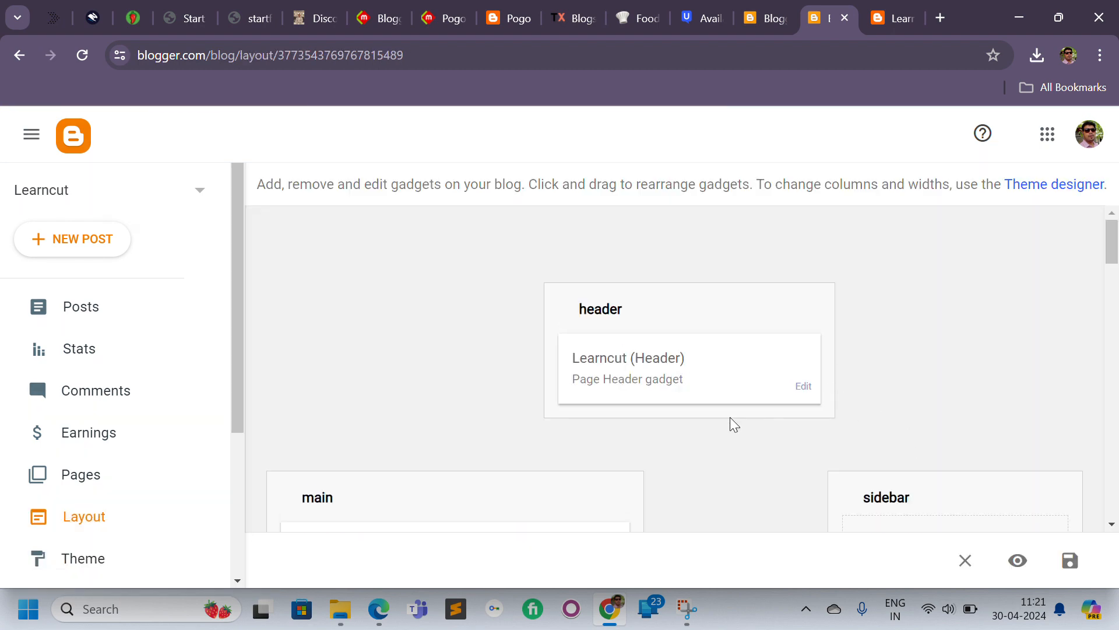
left_click(876, 21)
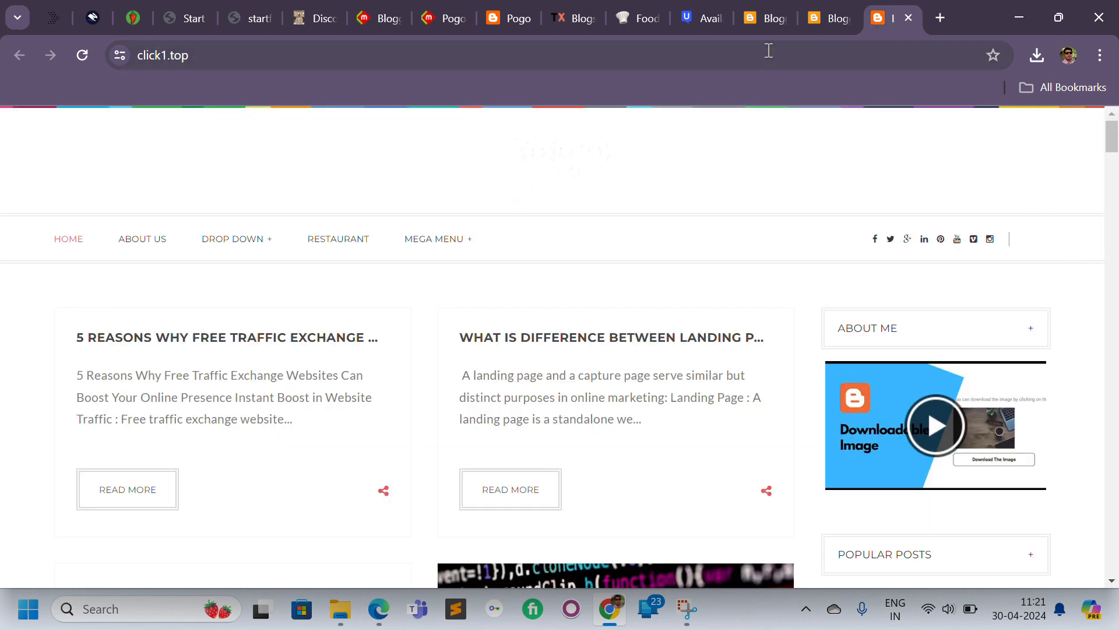
left_click(839, 13)
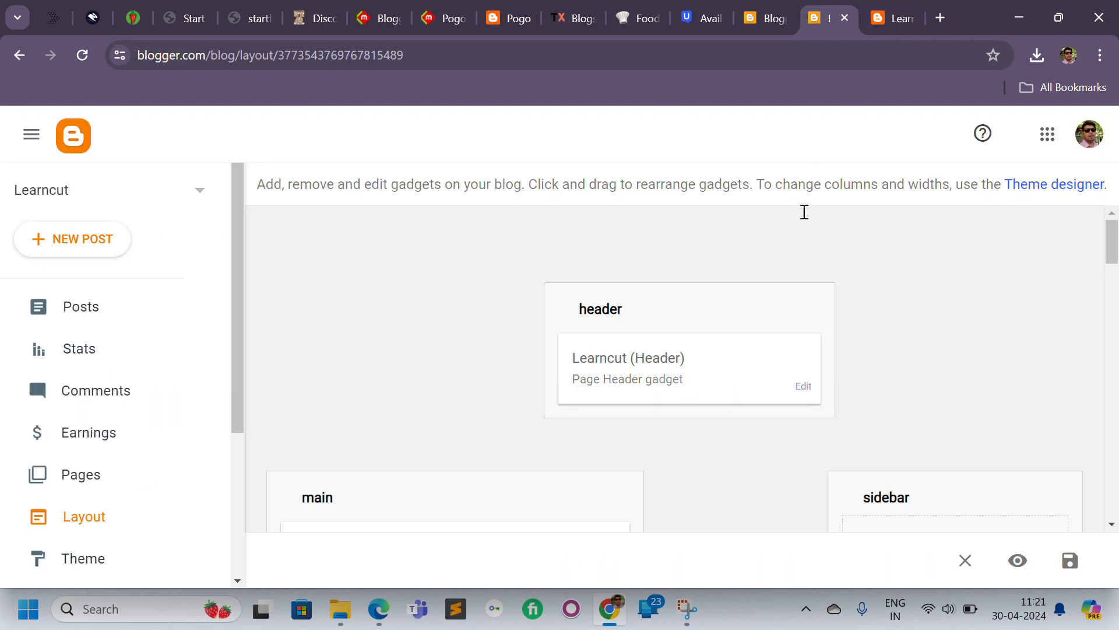
Open the header gadget's settings and inspect its current image URL.
left_click(804, 388)
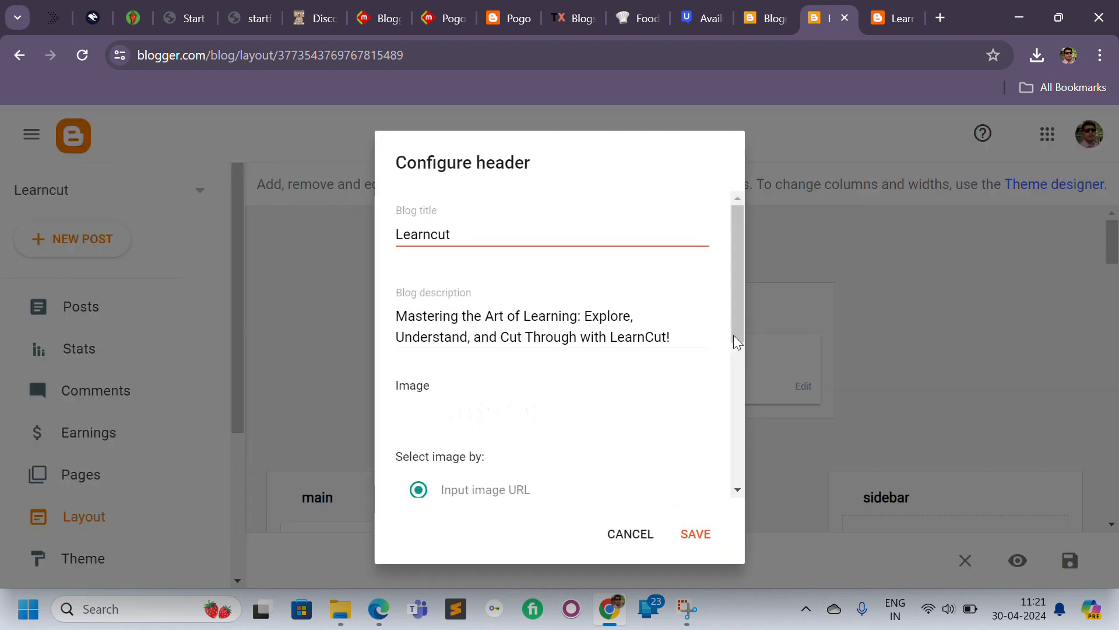
scroll(736, 356, "down", 2)
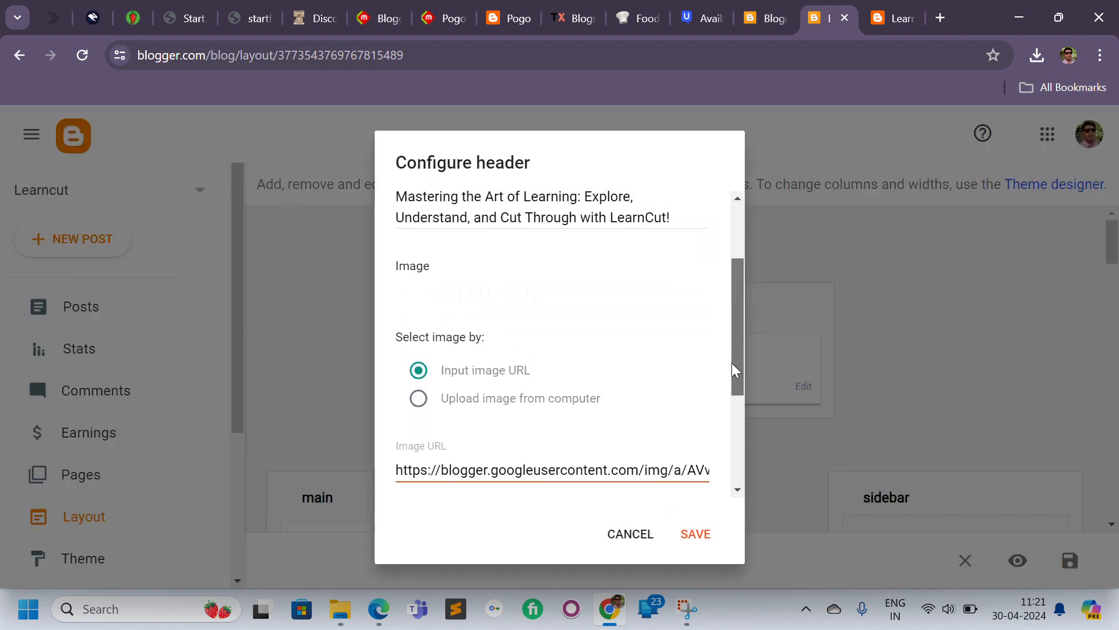
left_click_drag(736, 371, 729, 434)
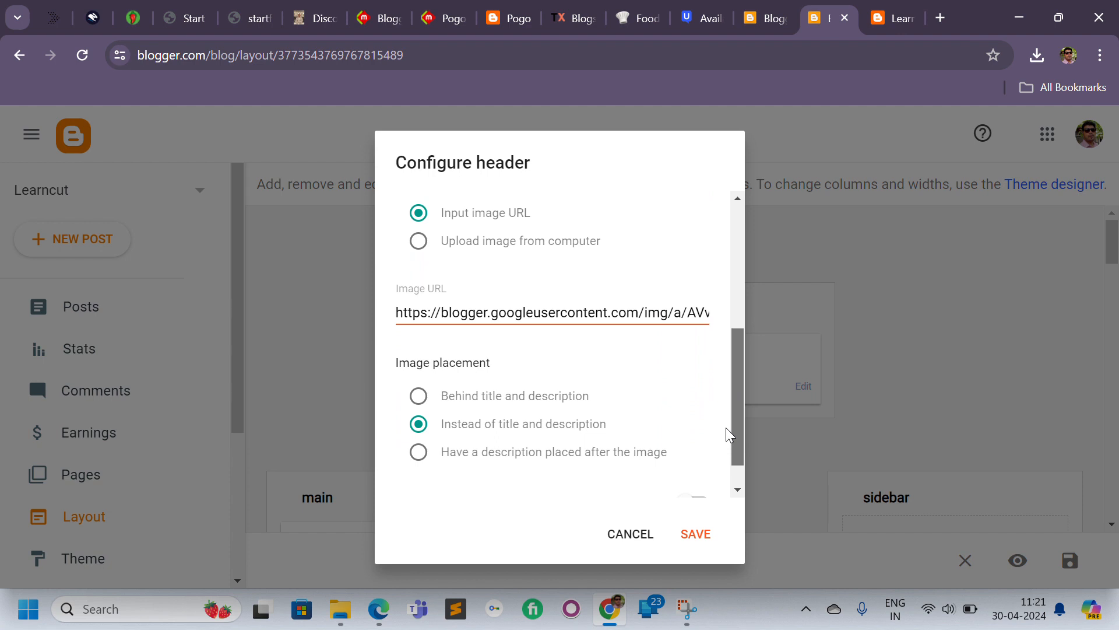
left_click_drag(662, 315, 734, 326)
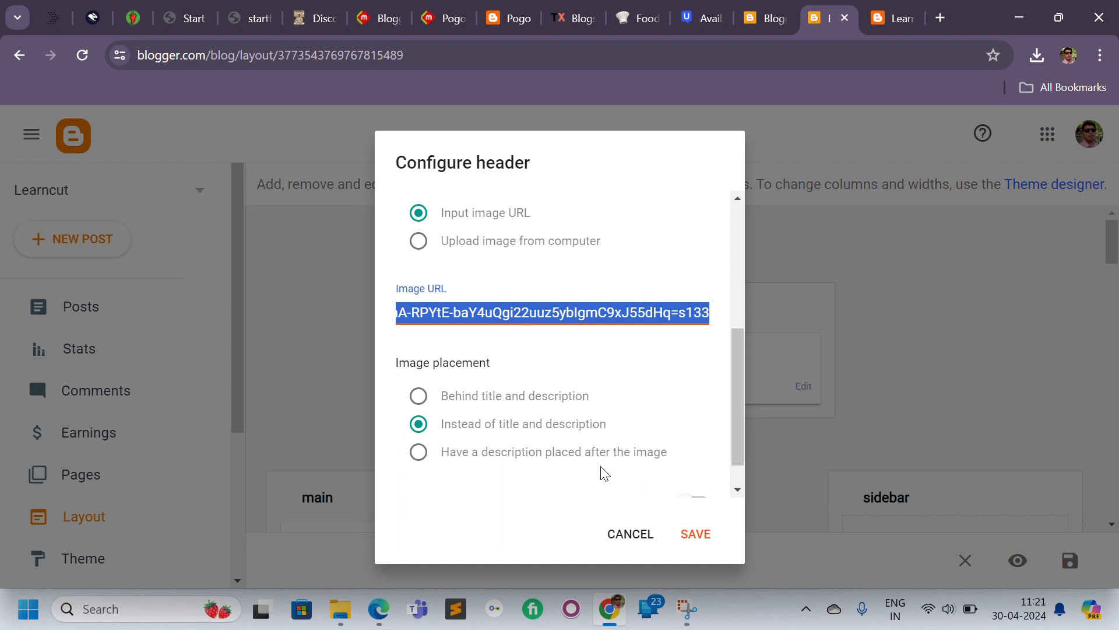
double_click(564, 314)
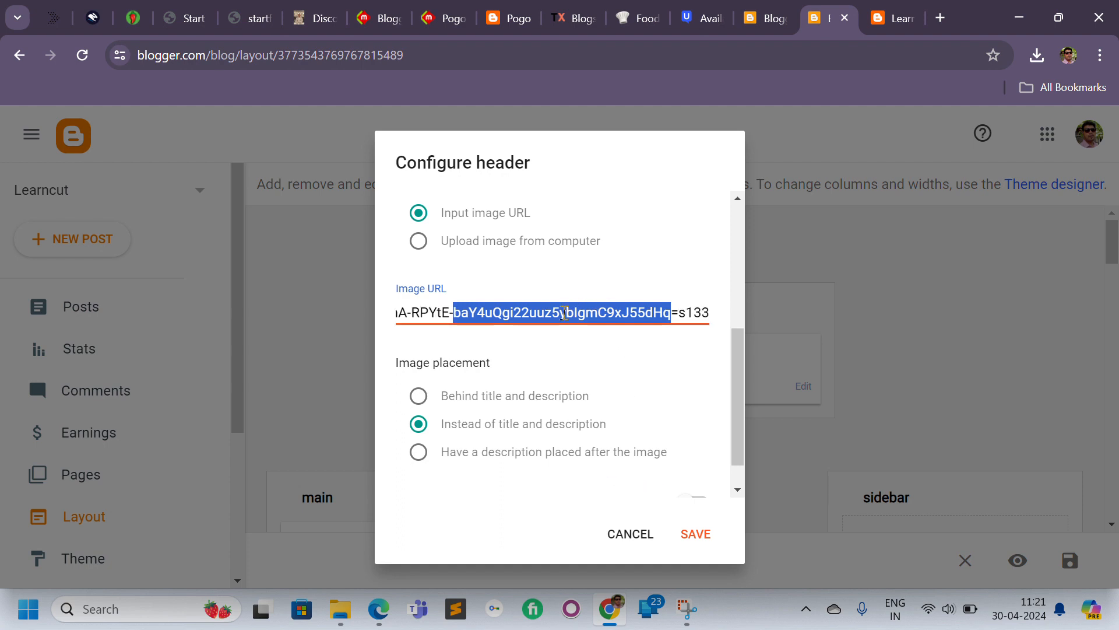
key("End")
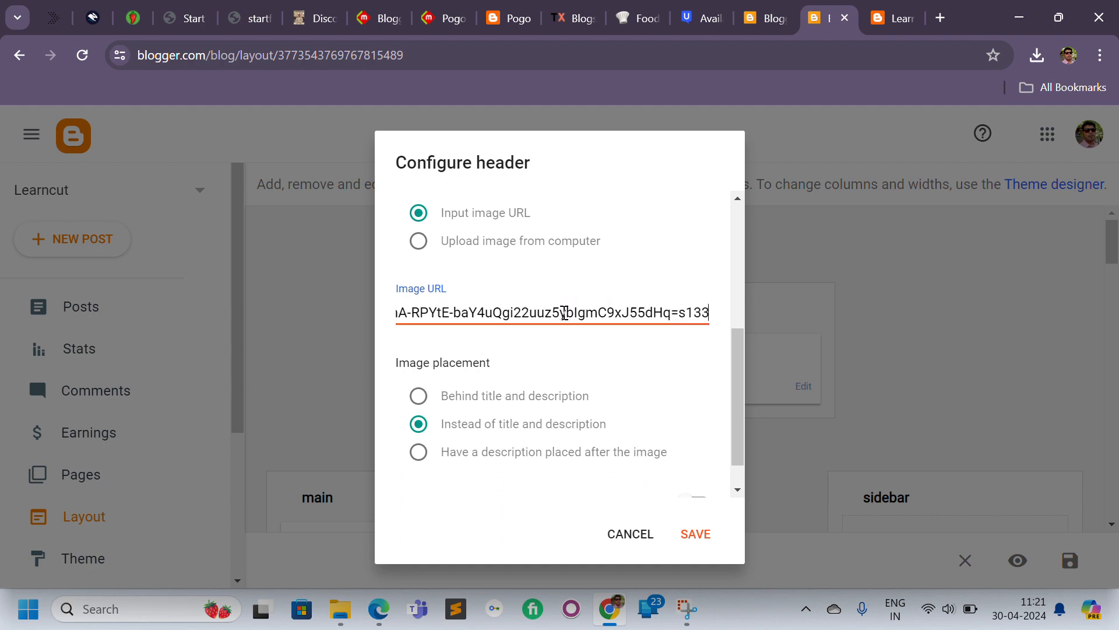
left_click_drag(564, 313, 298, 319)
left_click(512, 312)
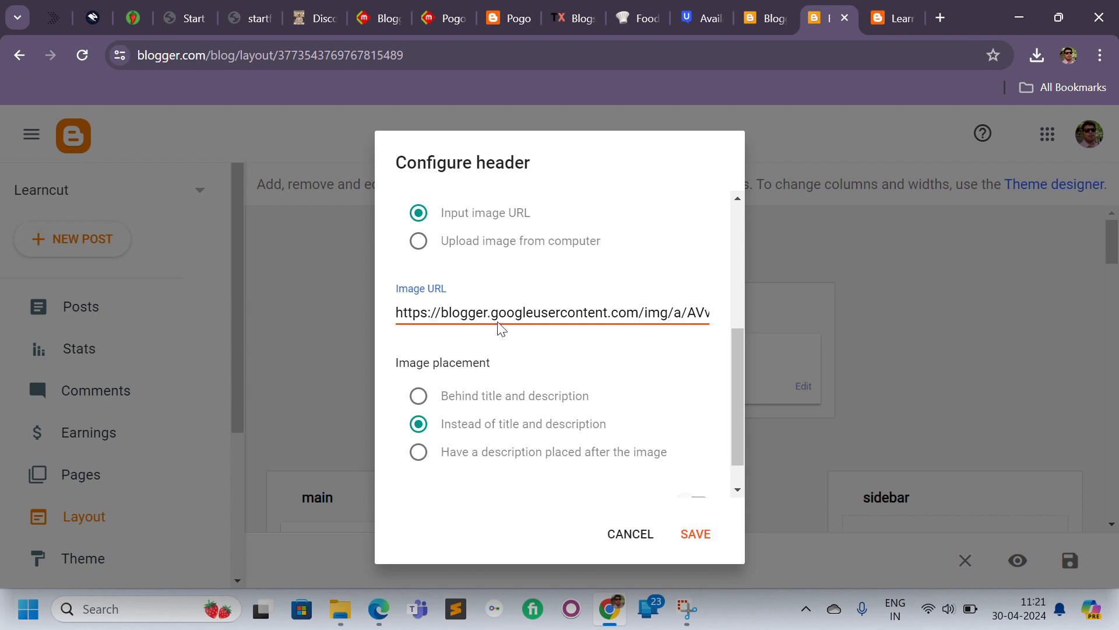
Try to upload the learncut image from Downloads as the header image and save the header gadget.
left_click(469, 242)
left_click(446, 309)
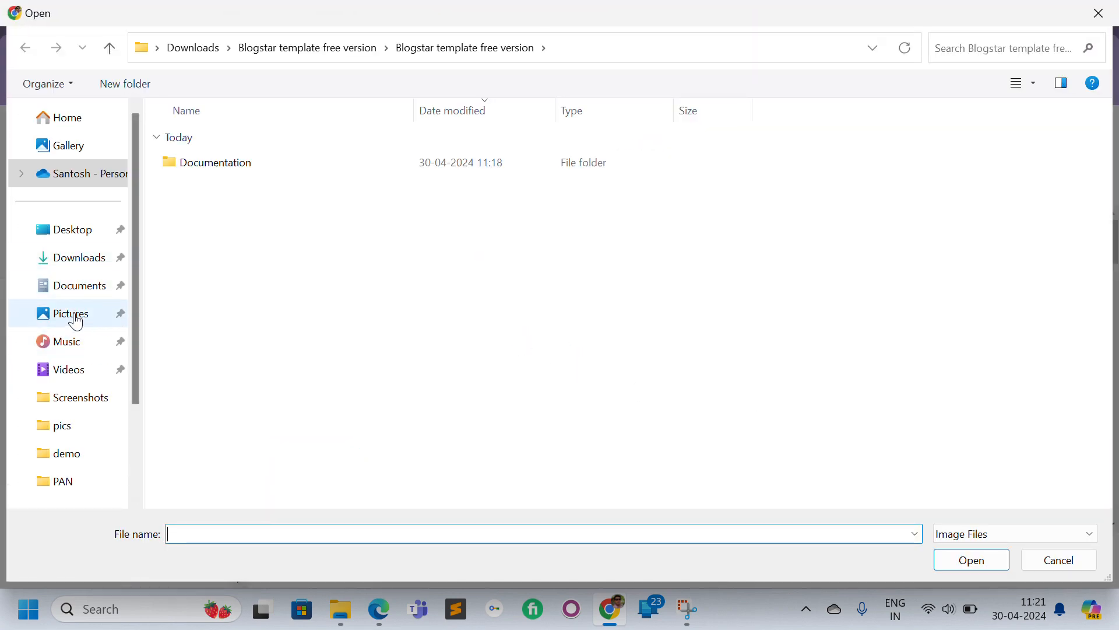
left_click(90, 272)
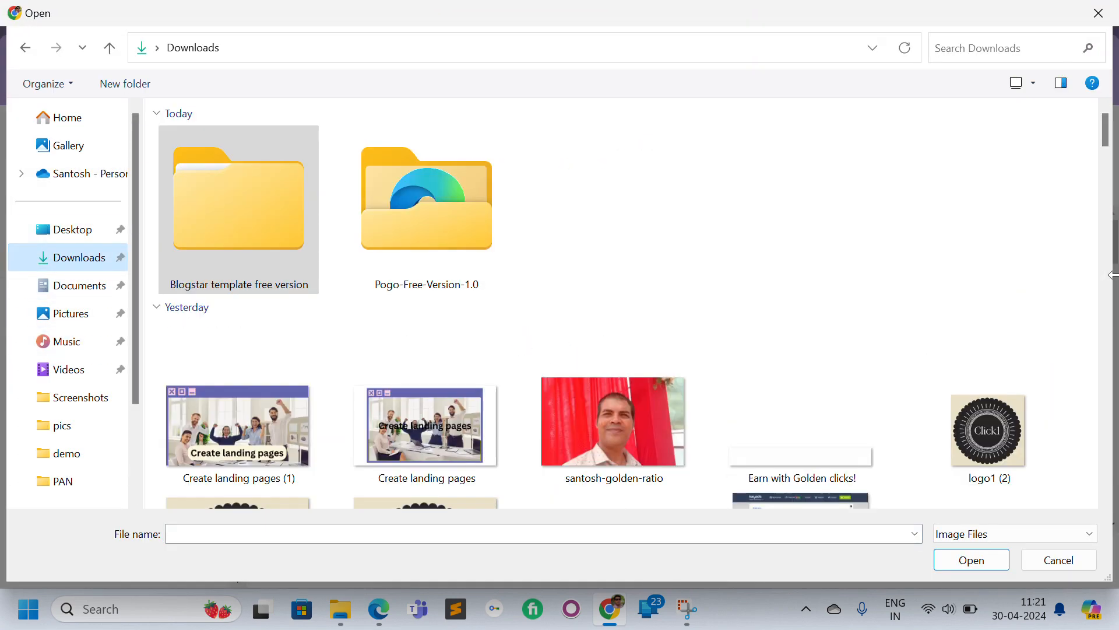
left_click_drag(1106, 130, 1082, 481)
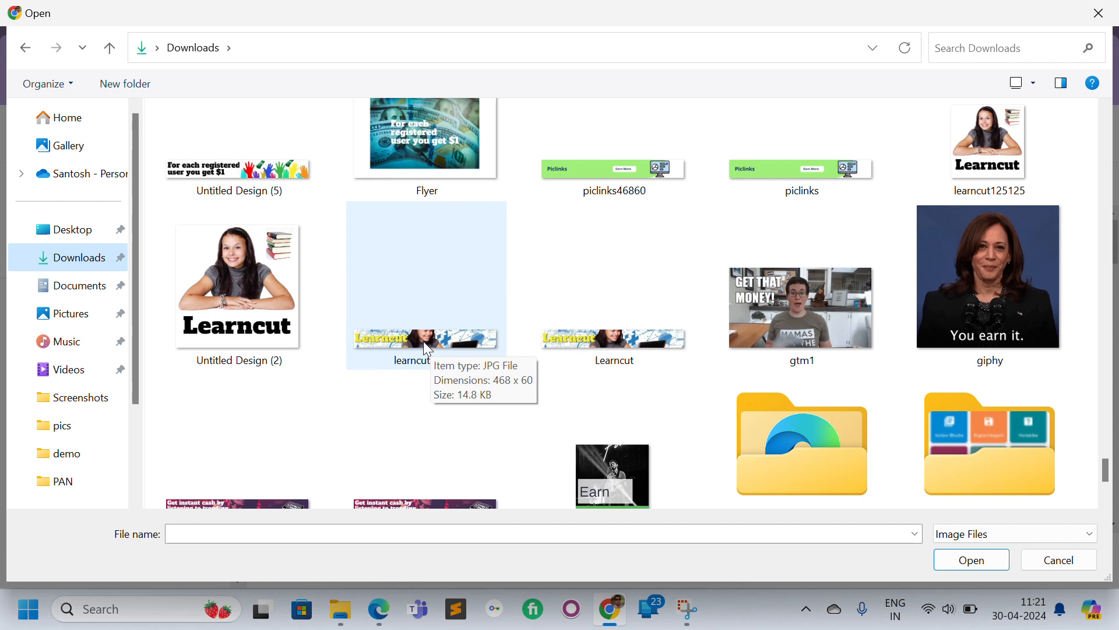
double_click(577, 343)
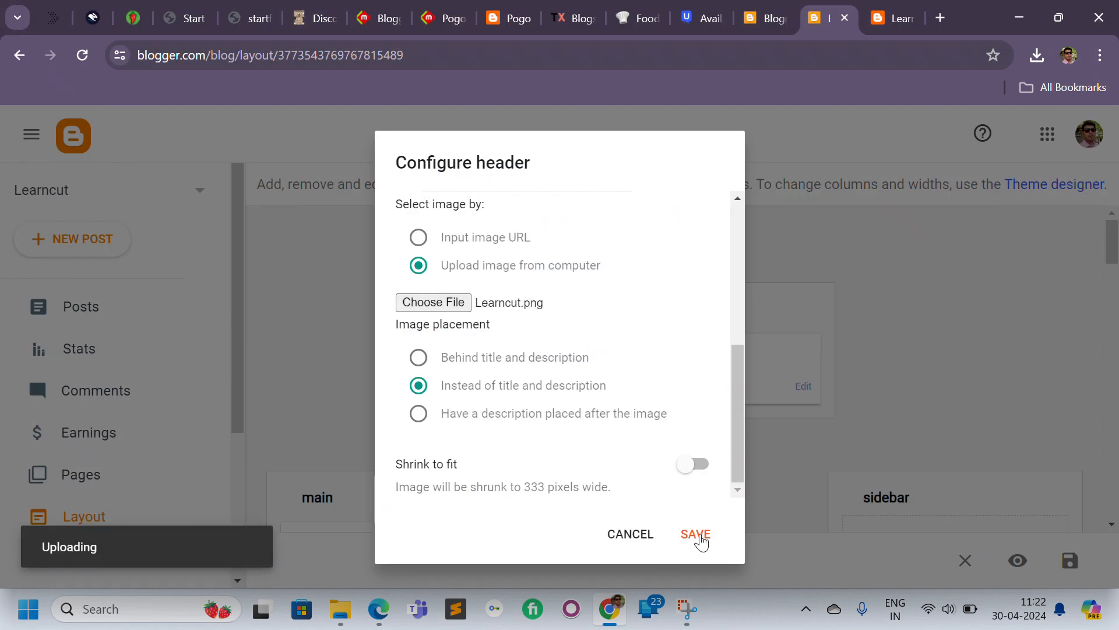
left_click(701, 542)
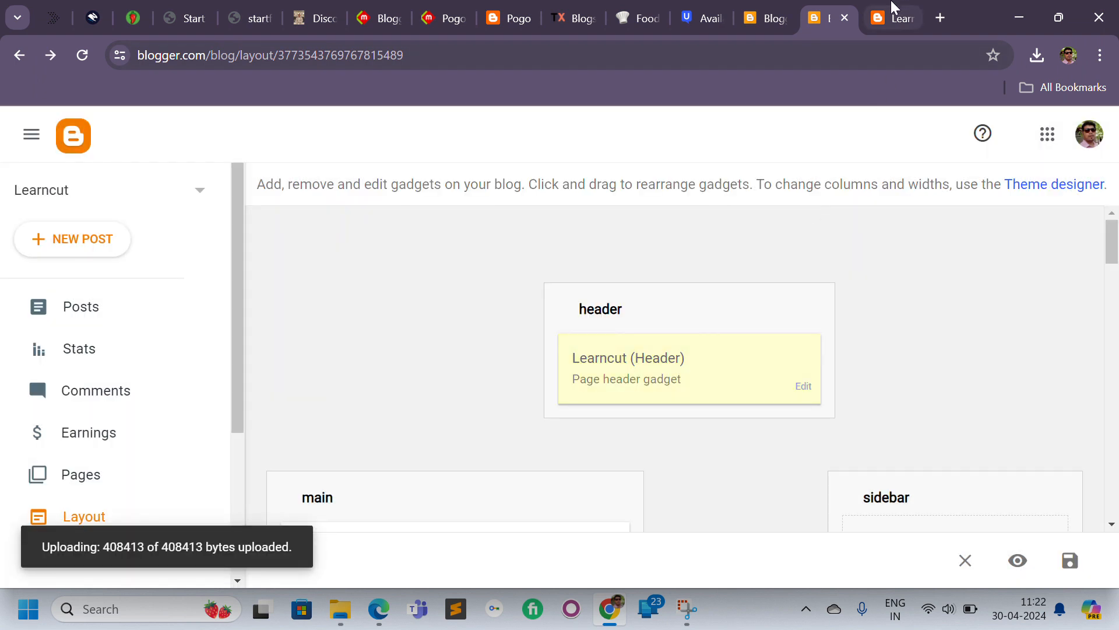
Switch to the live blog and reload it to check the header.
left_click(891, 17)
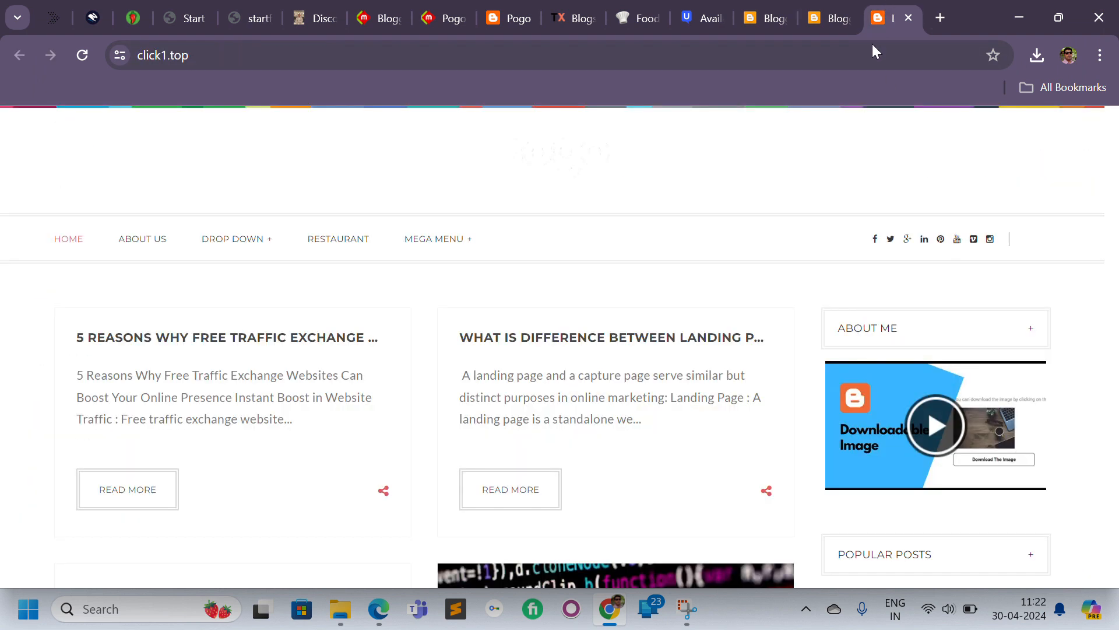
left_click(85, 52)
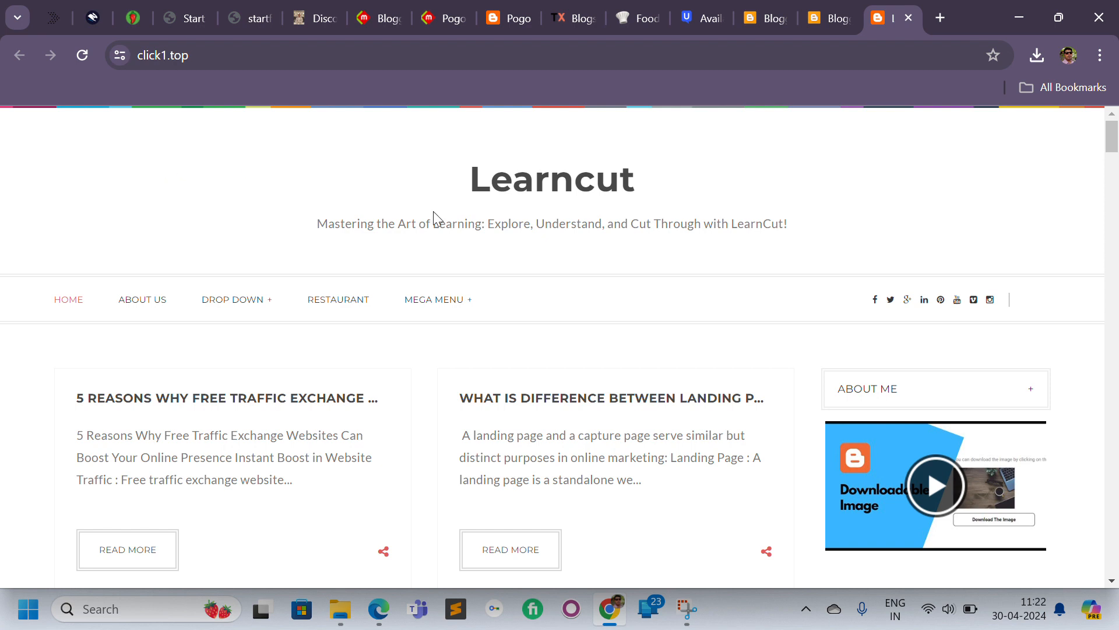
Upload Learncut.png from the computer as the header image, placed instead of title and description, and save the header.
left_click(811, 18)
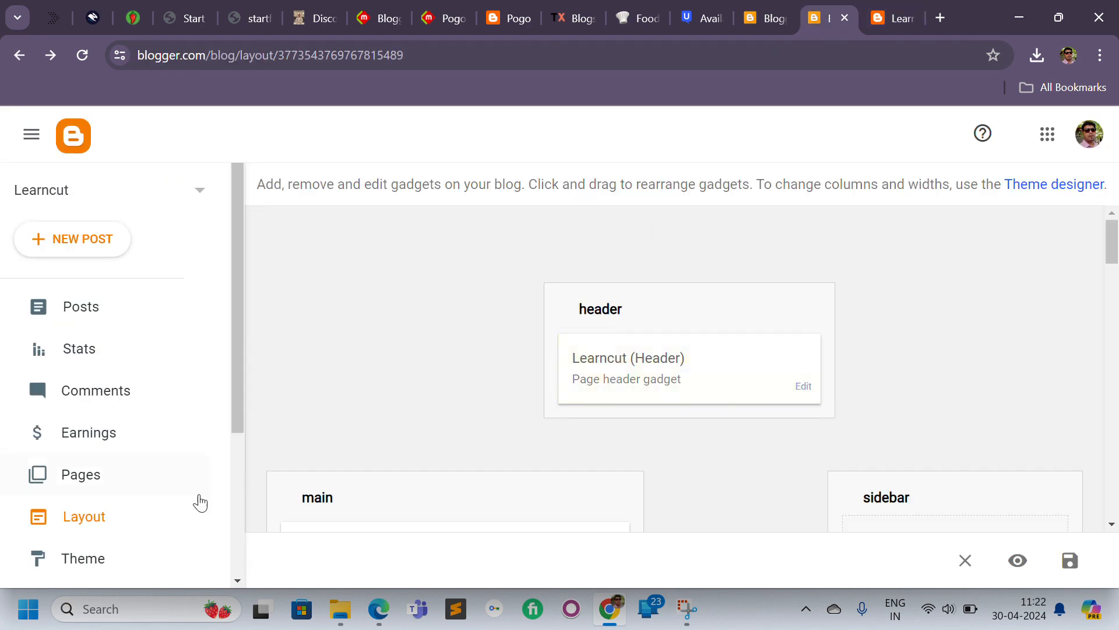
left_click(802, 387)
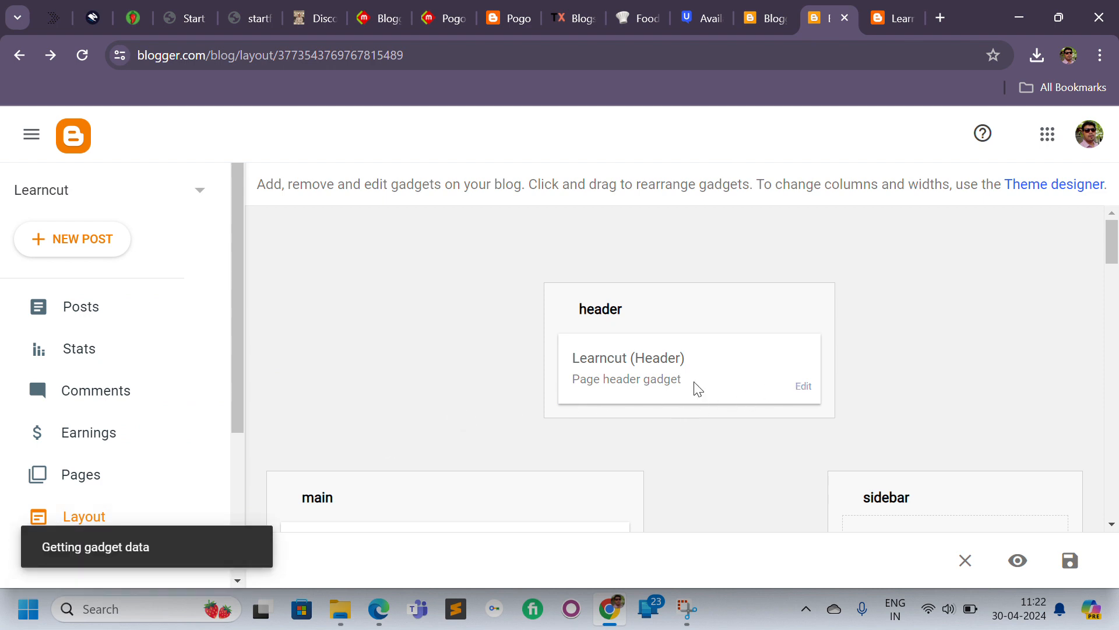
left_click(733, 341)
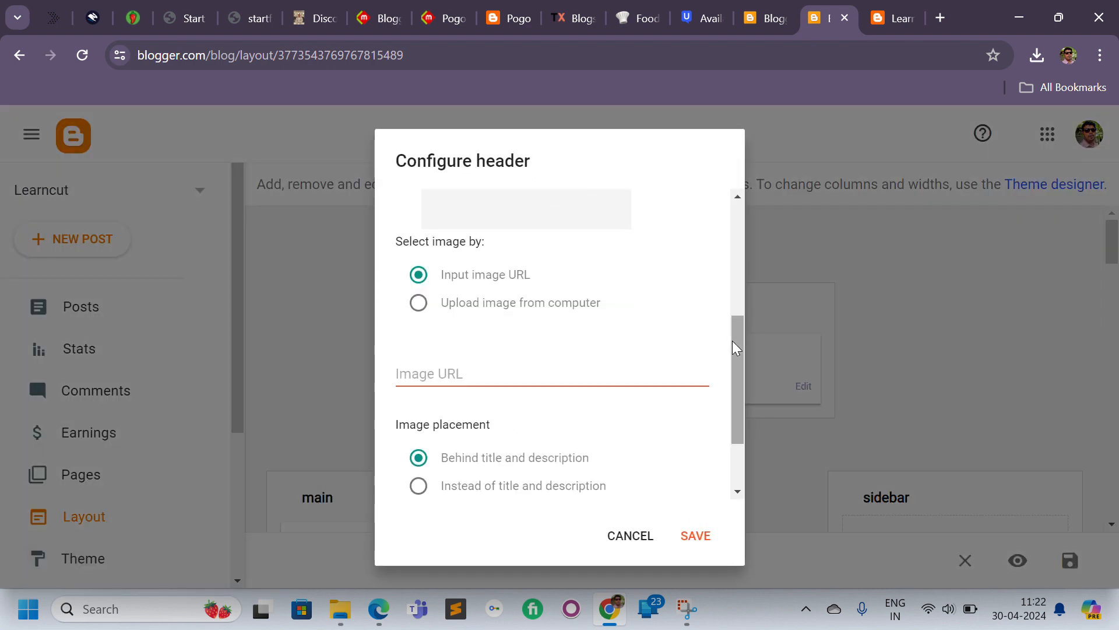
left_click_drag(732, 341, 732, 295)
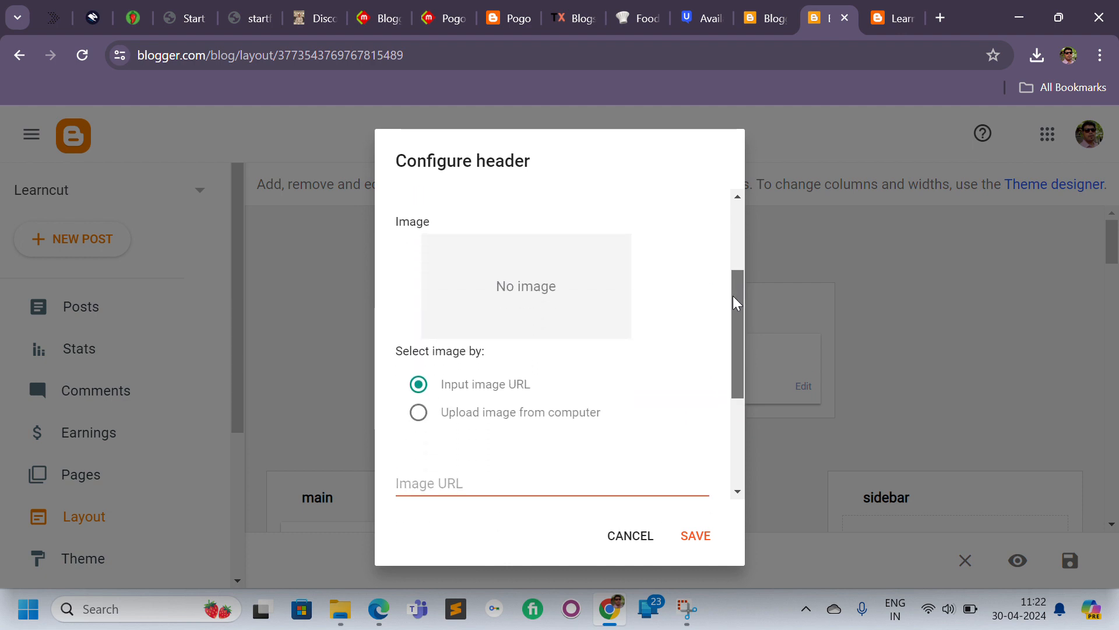
left_click(461, 411)
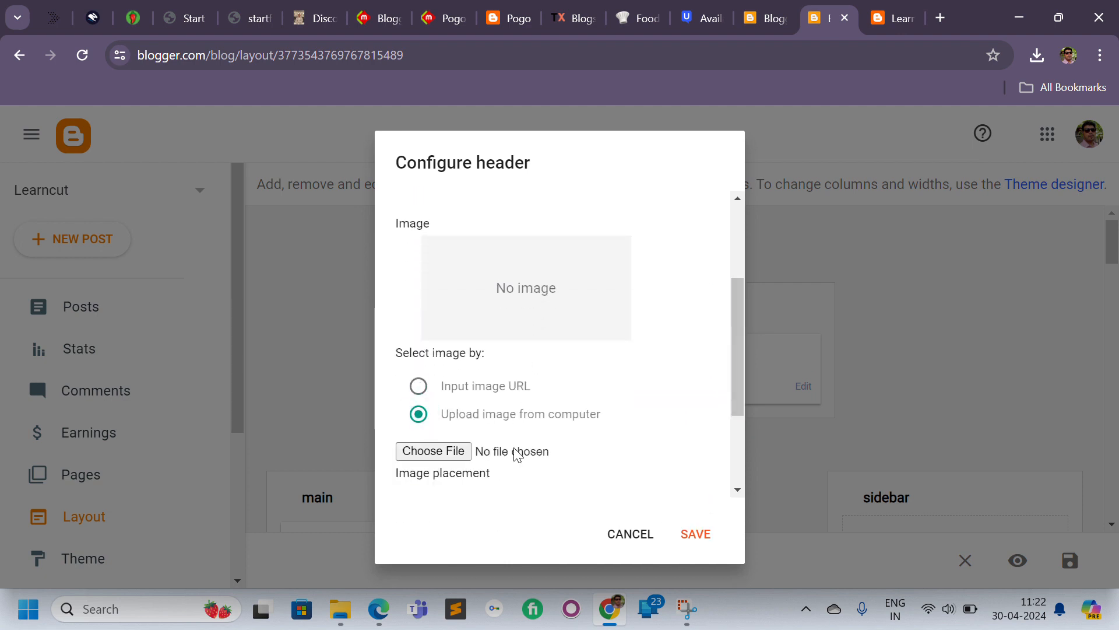
left_click(590, 453)
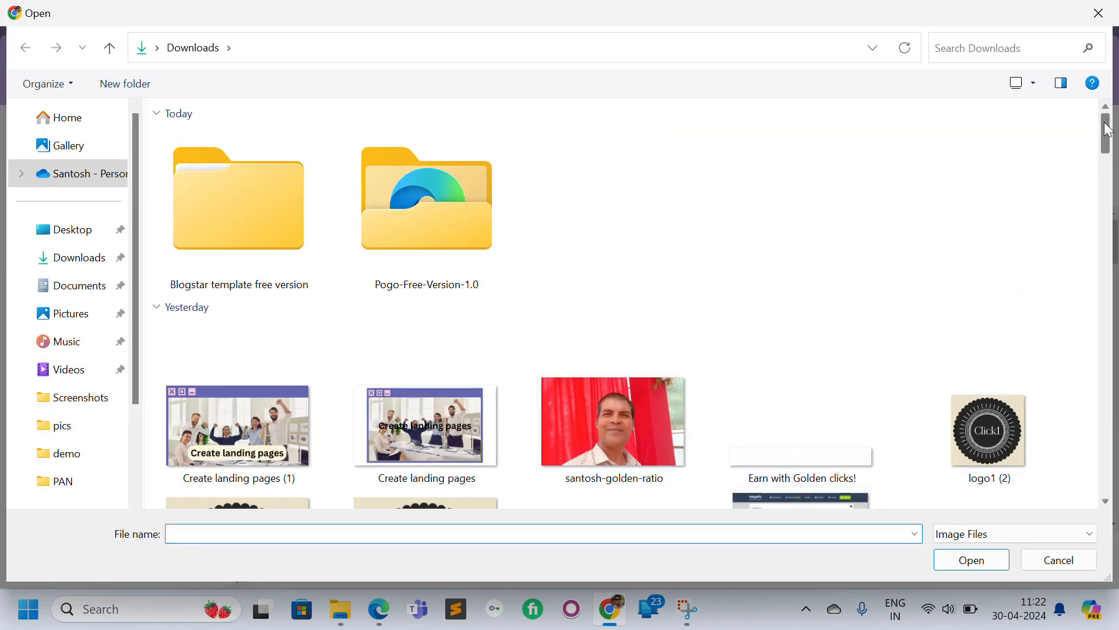
left_click_drag(1107, 129, 1102, 489)
double_click(594, 285)
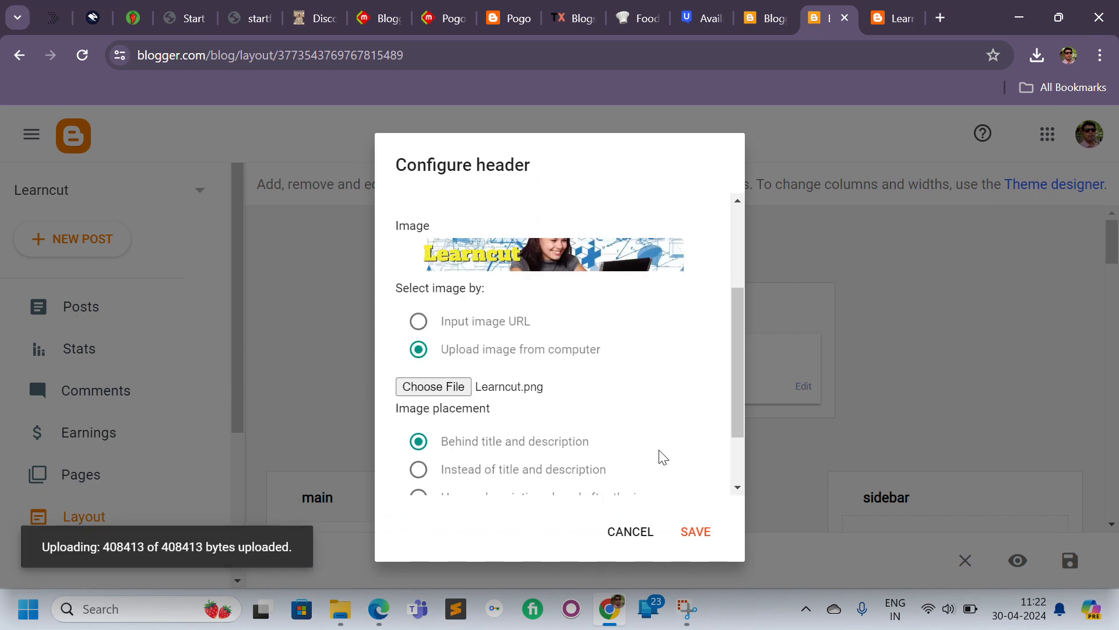
left_click(482, 472)
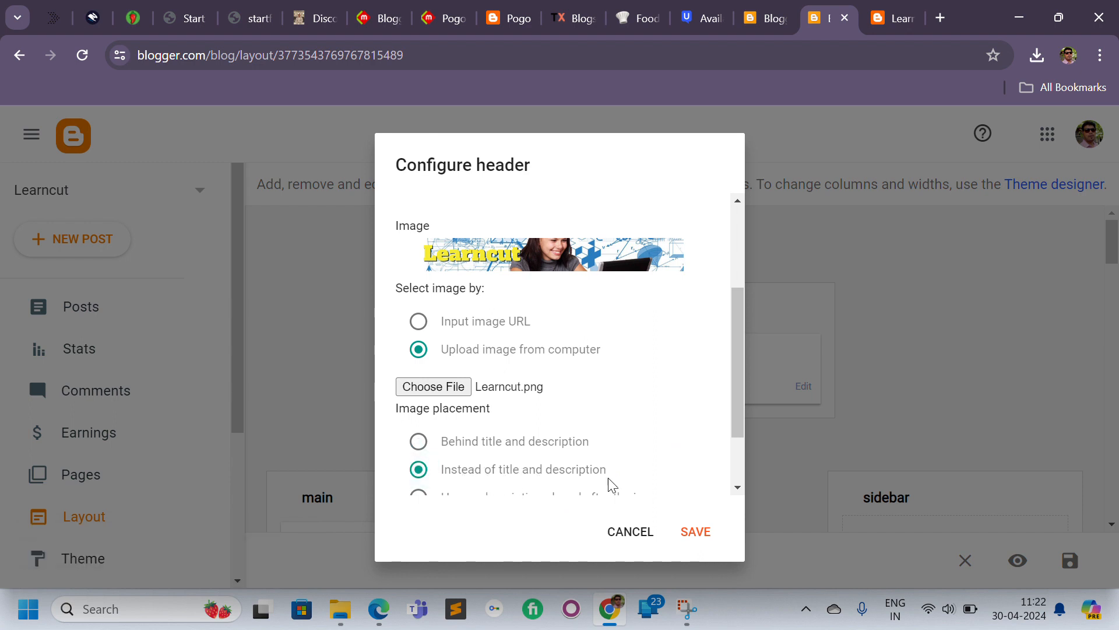
left_click(698, 533)
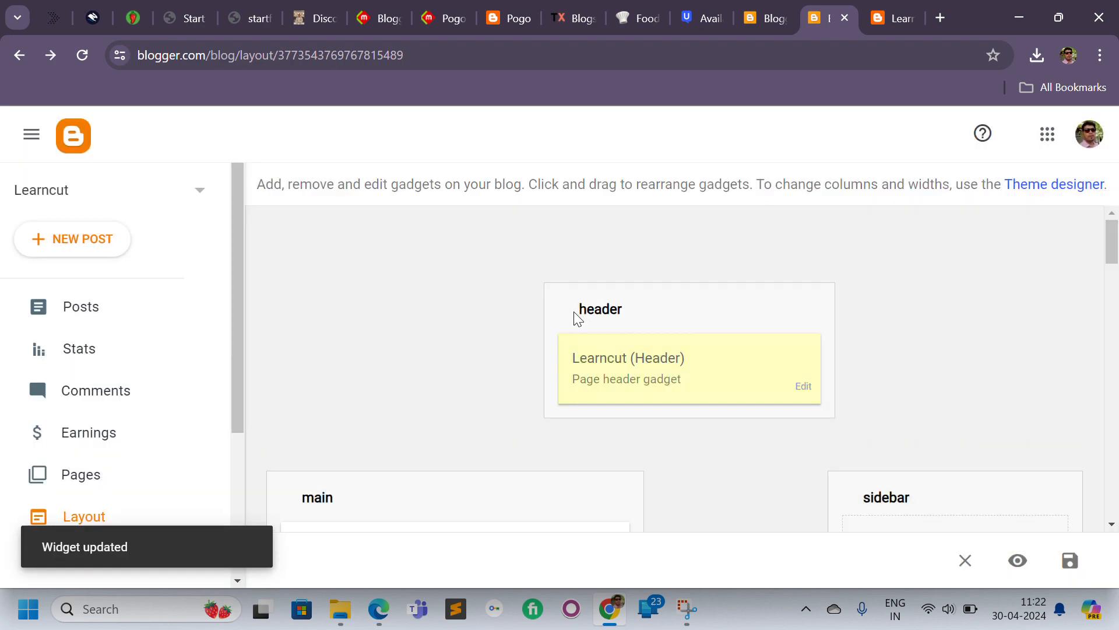
Reload the live blog and look over the new header banner.
left_click(884, 18)
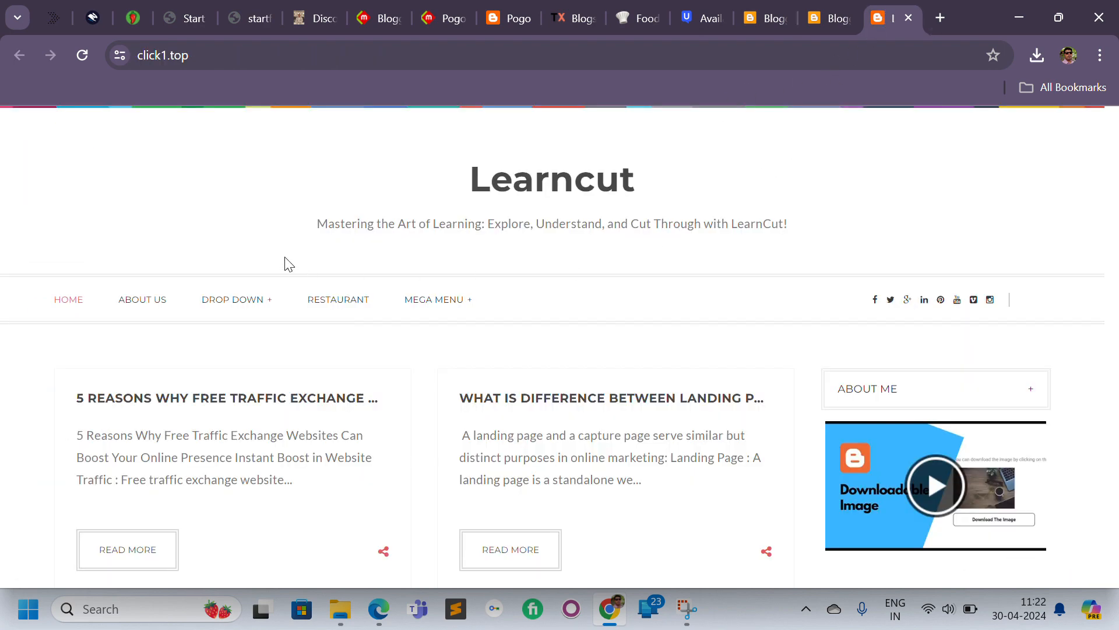
left_click(82, 55)
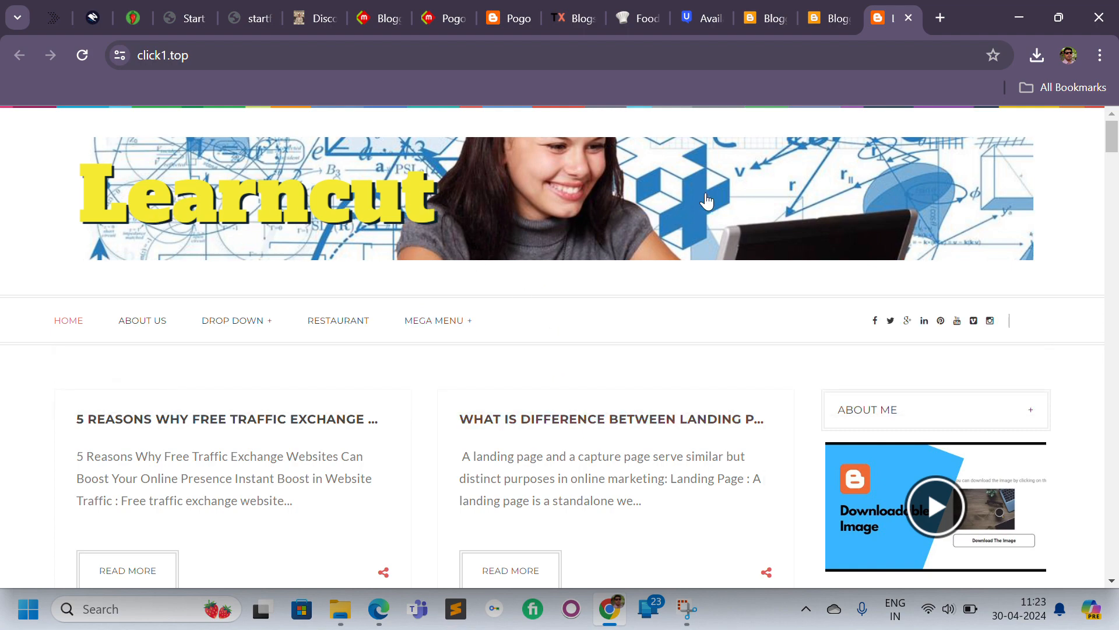
scroll(1112, 143, "down", 5)
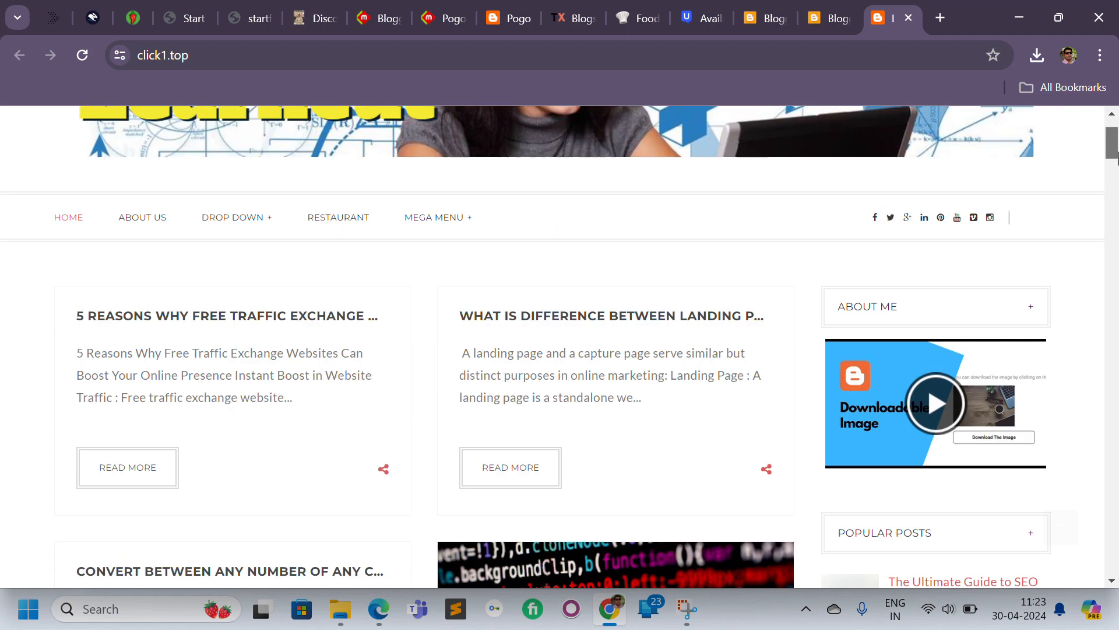
scroll(1113, 143, "up", 5)
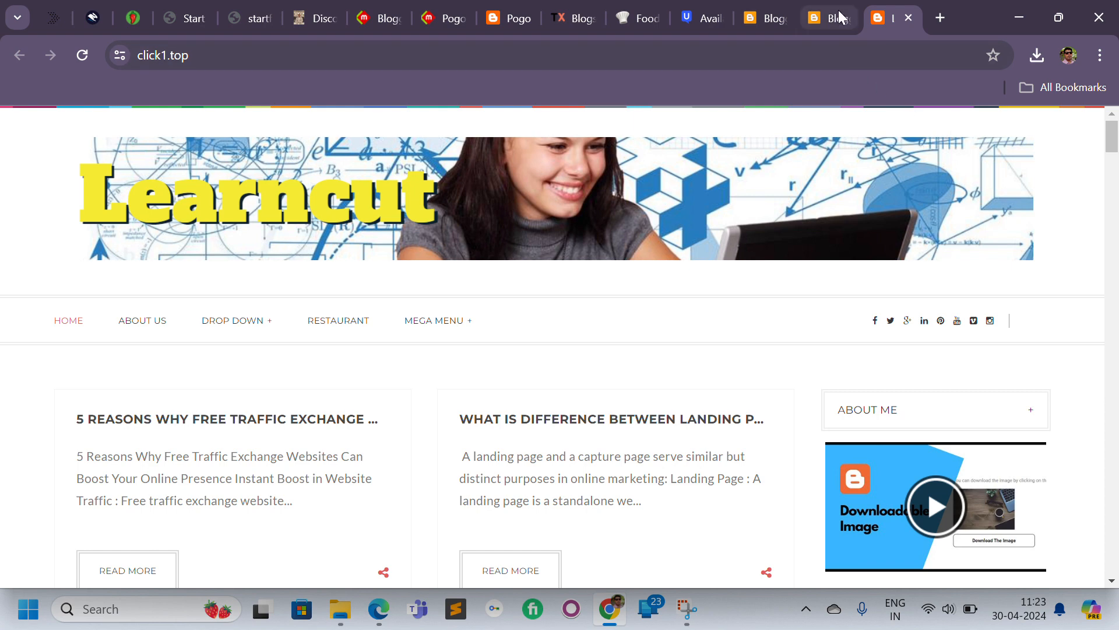
Open the Blog Posts gadget settings in the layout and set the number of posts on the main page to 10.
left_click(830, 7)
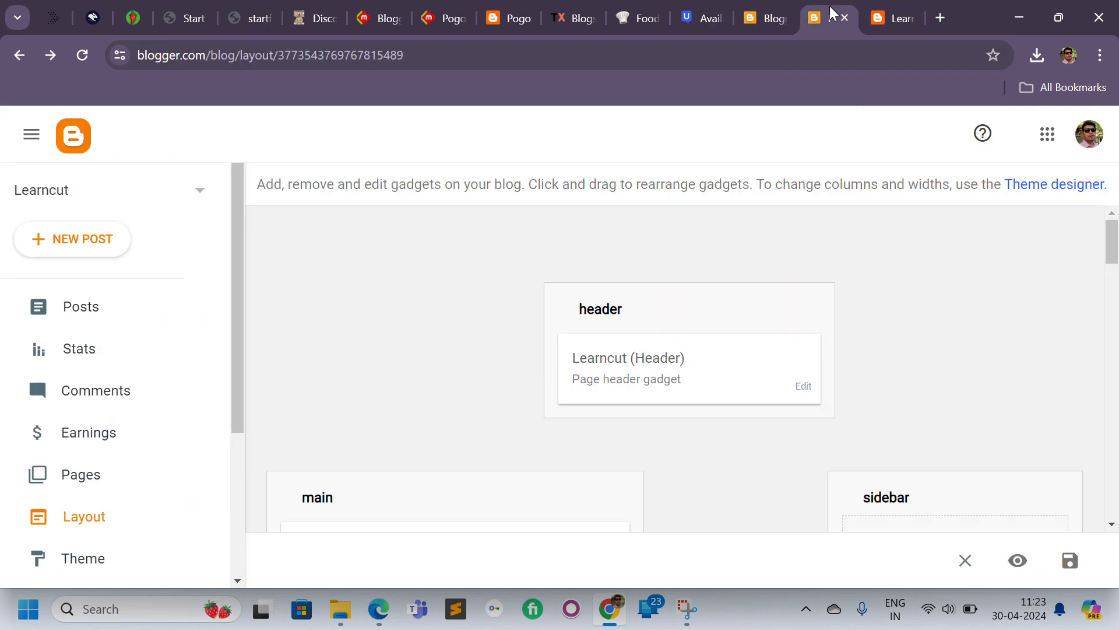
left_click_drag(1113, 241, 1114, 272)
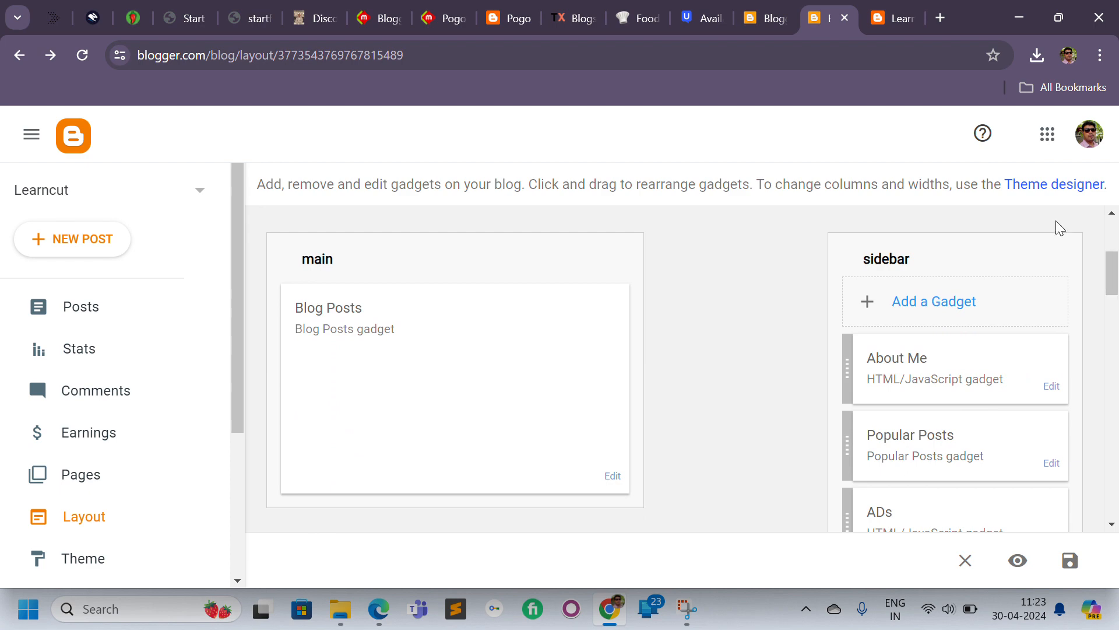
left_click(883, 14)
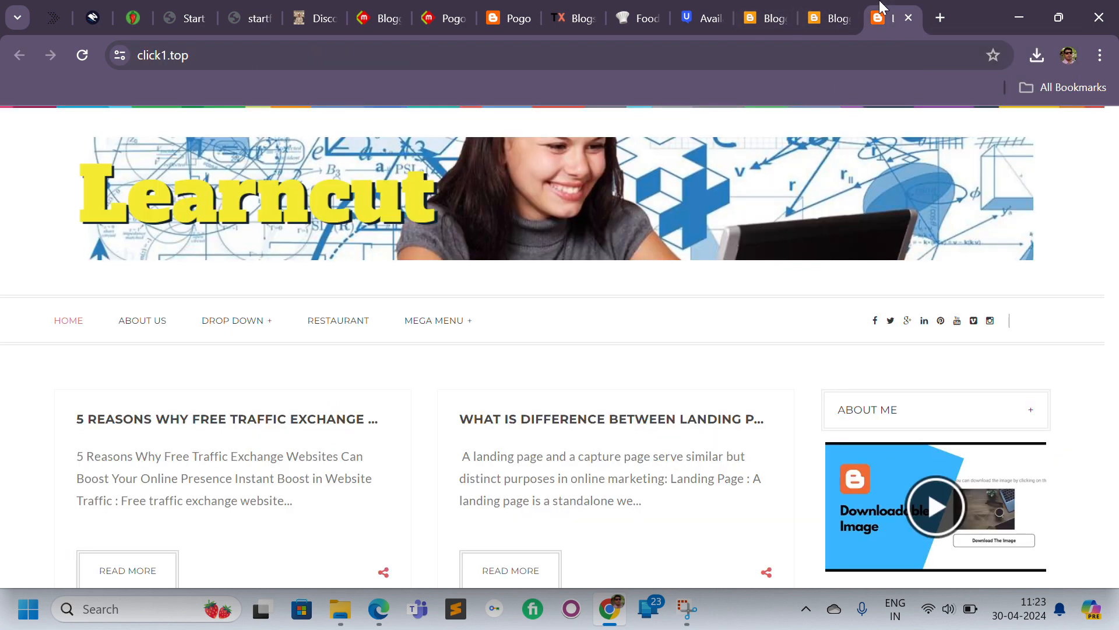
left_click(832, 2)
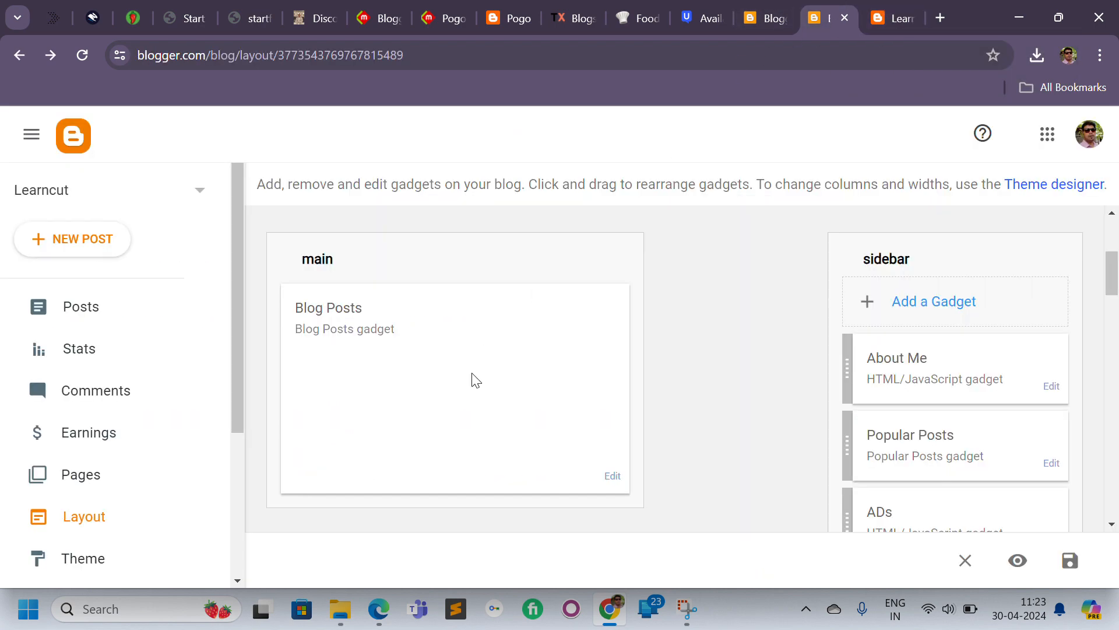
left_click(605, 481)
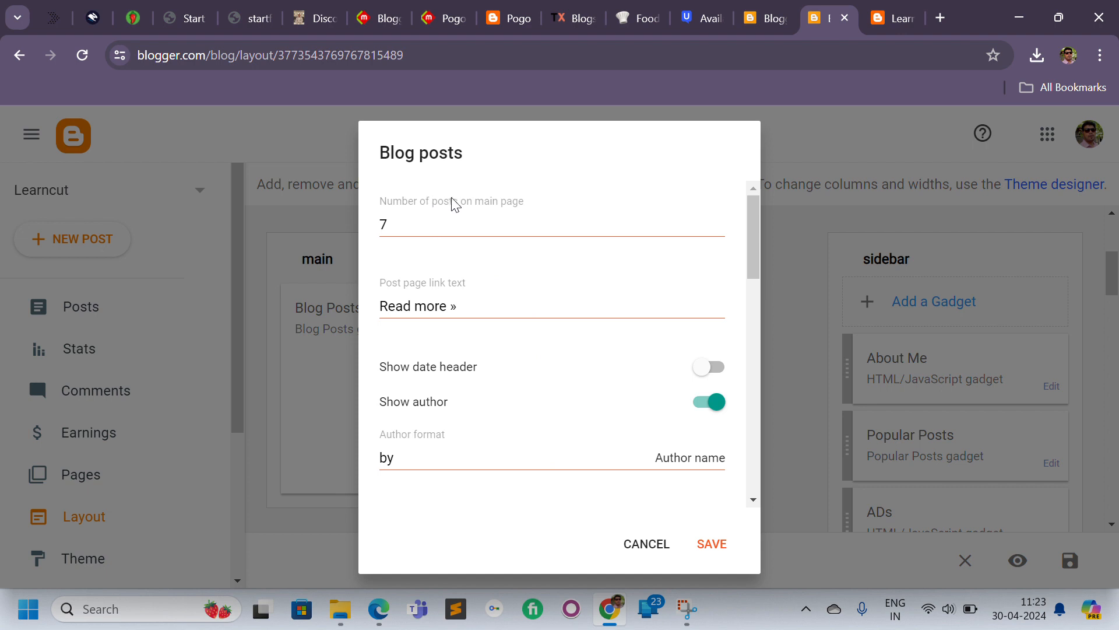
double_click(483, 229)
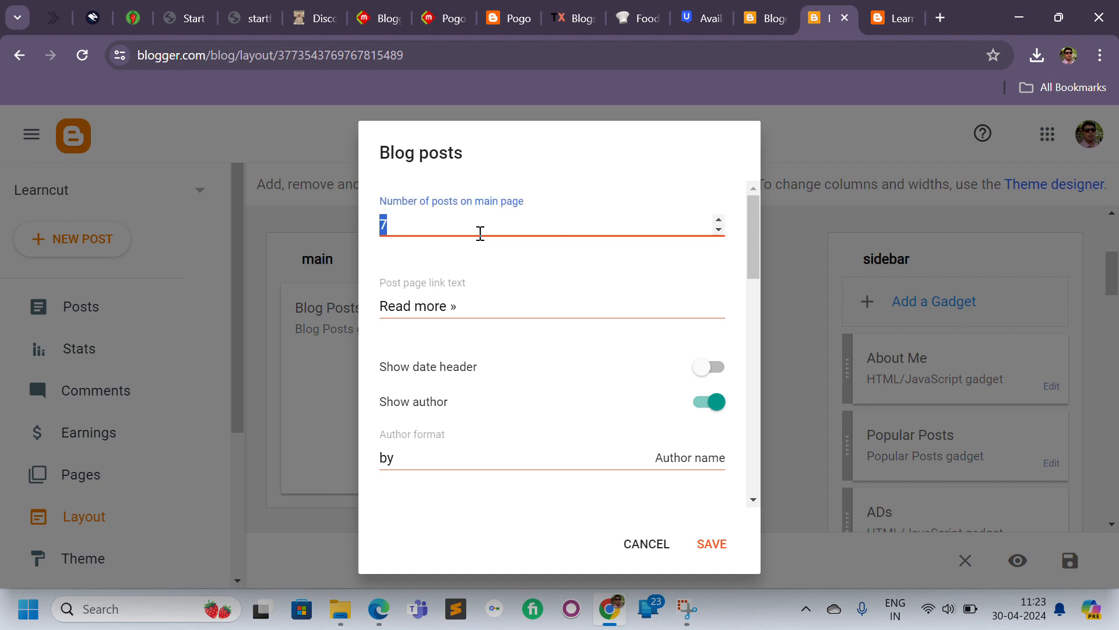
type("10")
Turn on the date header and choose the "Tuesday, April 30, 2024" date header format.
left_click(721, 369)
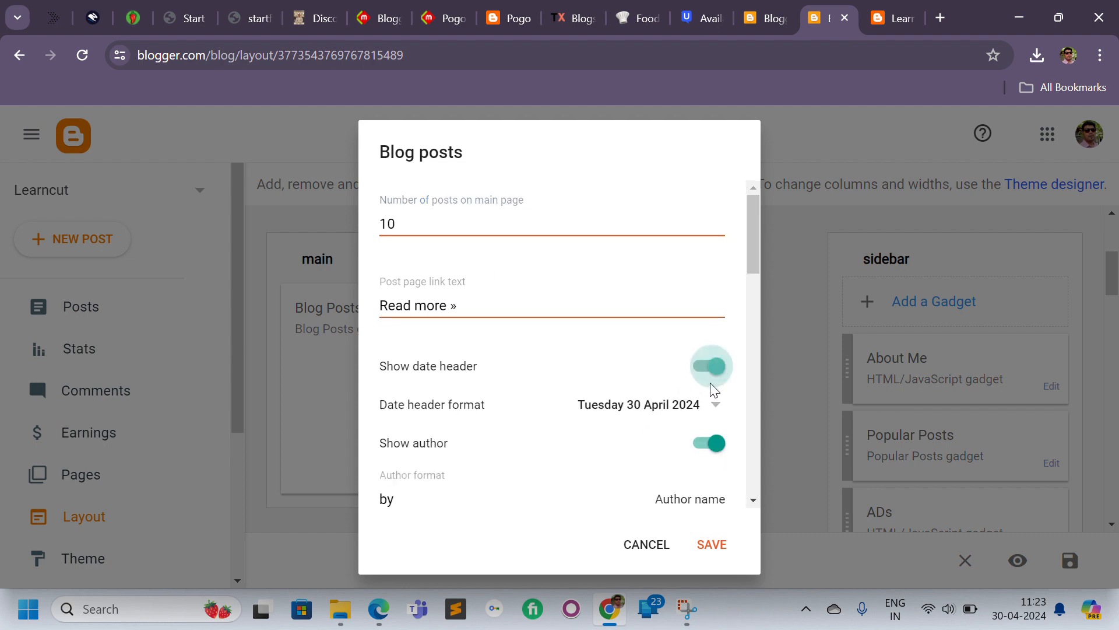
left_click(651, 406)
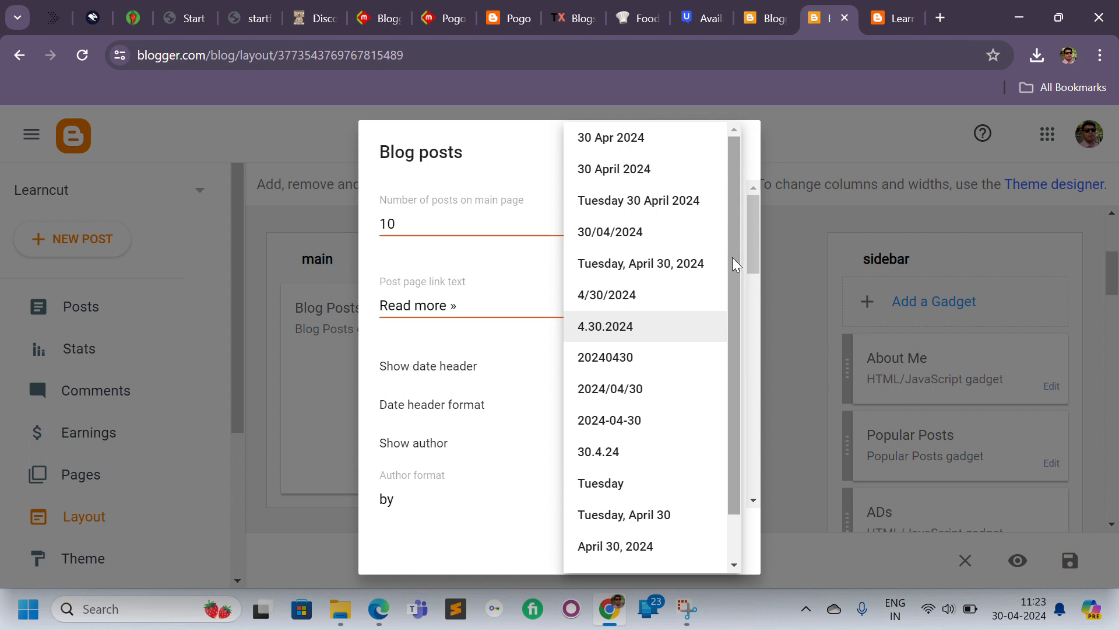
left_click_drag(733, 257, 736, 382)
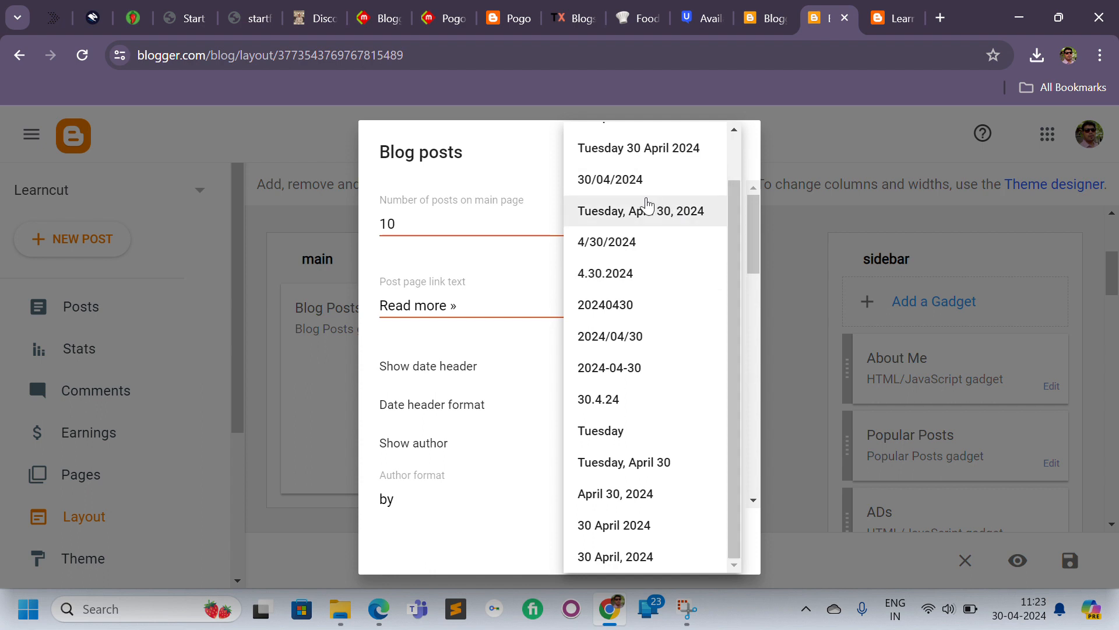
left_click(606, 213)
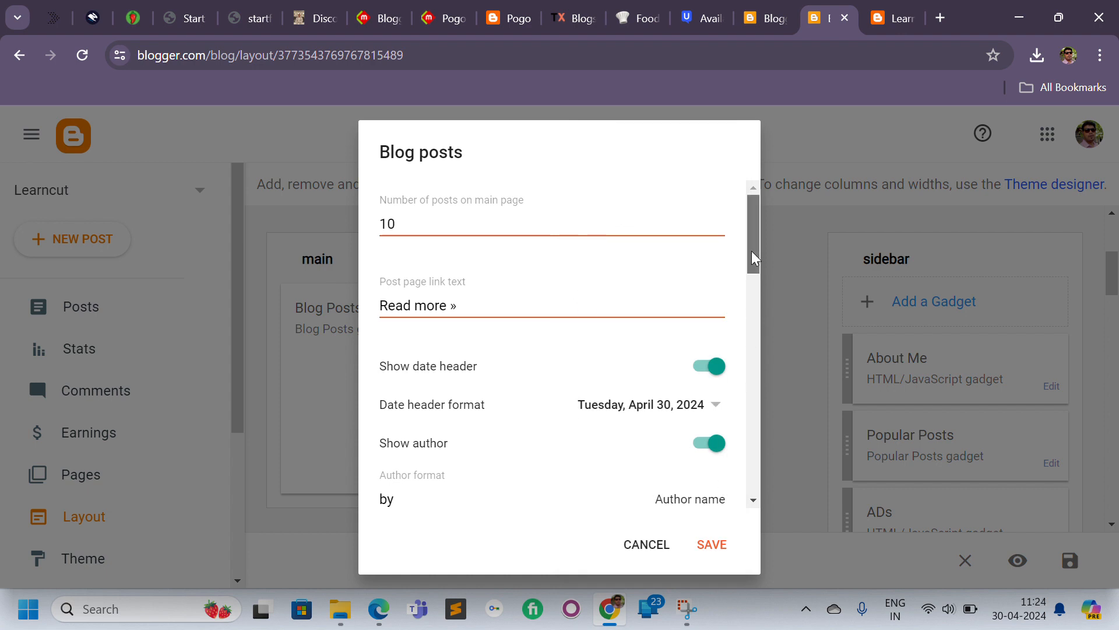
Turn on the Show email post link and Show location options in the Blog Posts settings.
left_click_drag(751, 250, 751, 308)
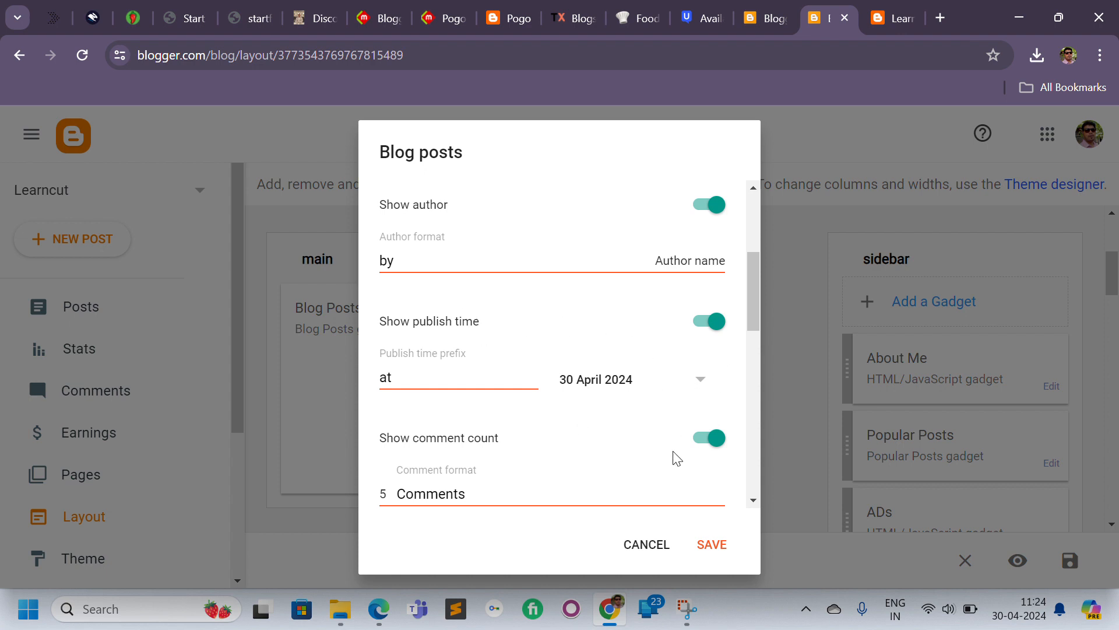
left_click_drag(756, 297, 748, 339)
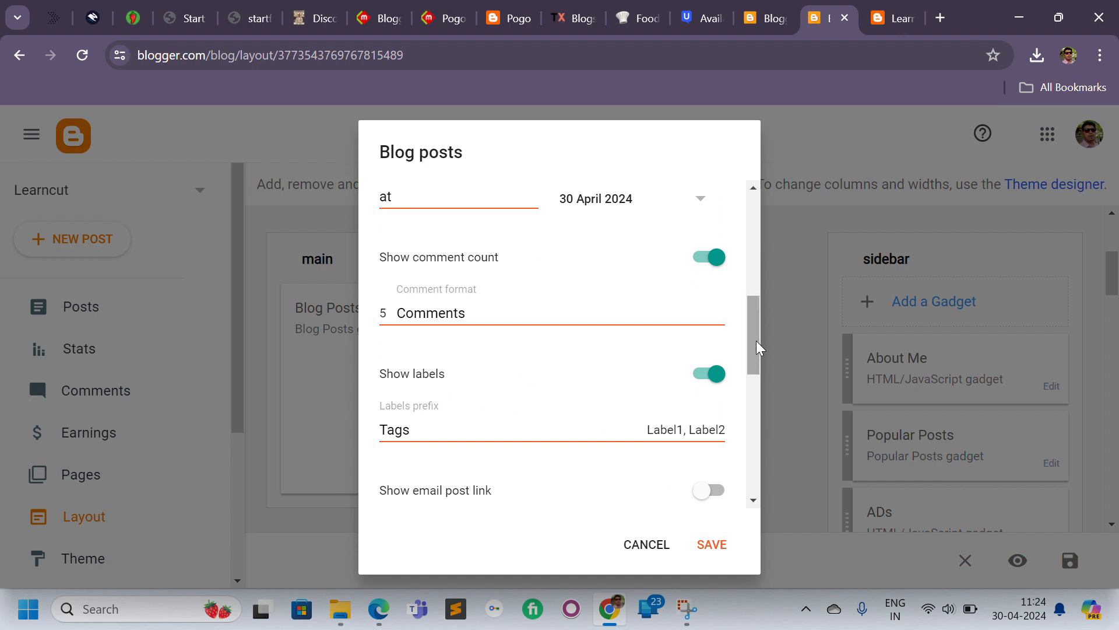
left_click_drag(757, 341, 757, 378)
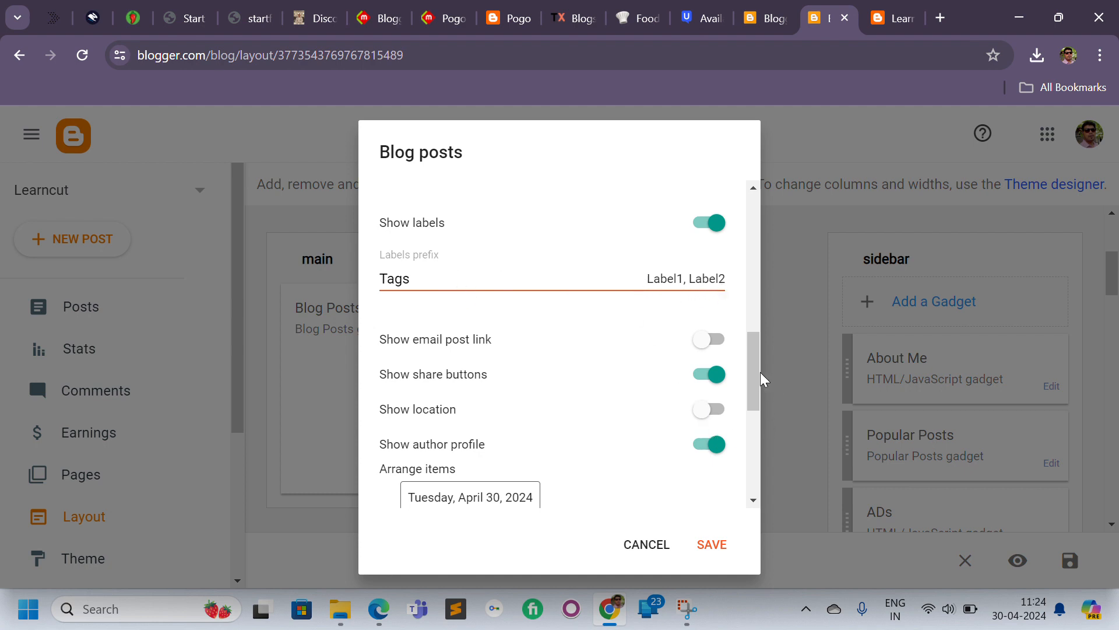
left_click_drag(753, 390, 754, 398)
left_click(705, 305)
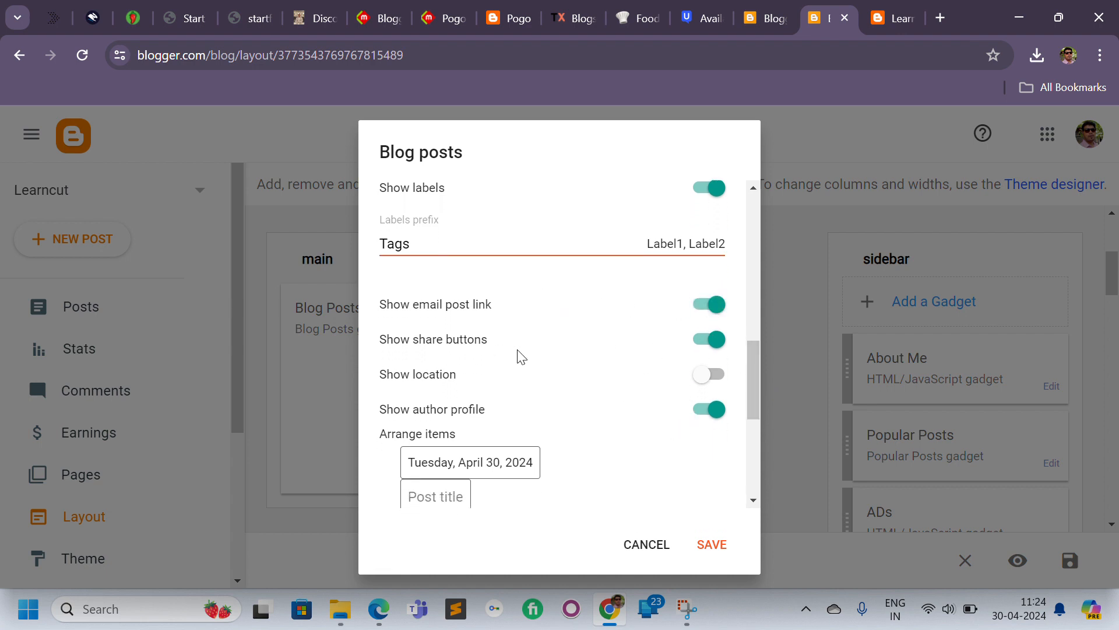
left_click(719, 379)
Try to rearrange the post elements in the Arrange items preview of the Blog Posts settings.
scroll(748, 390, "down", 2)
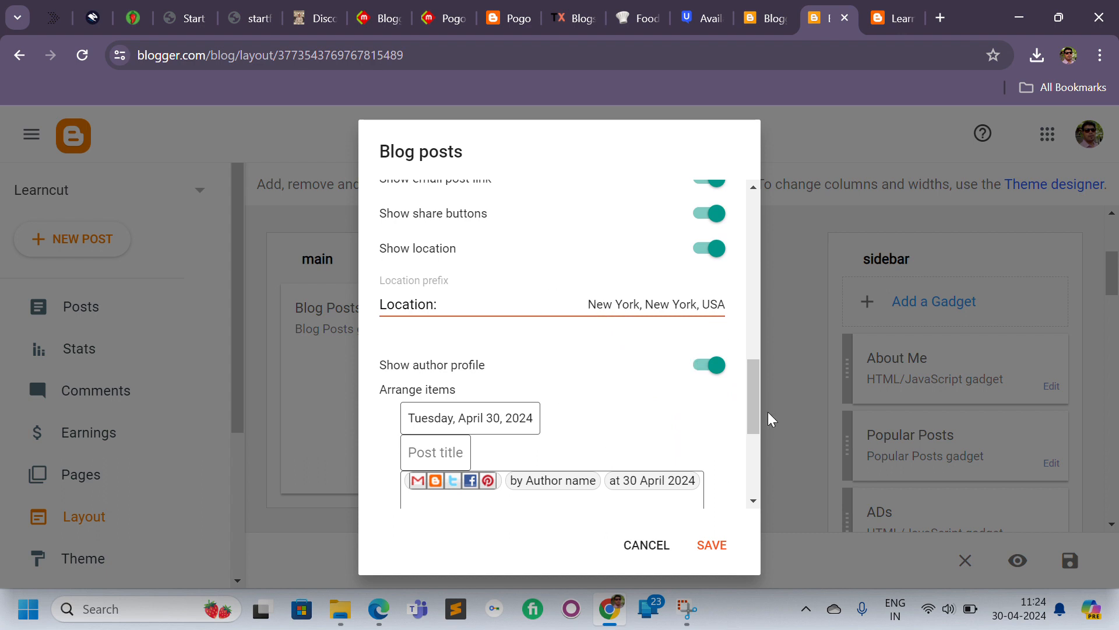
left_click_drag(754, 404, 758, 446)
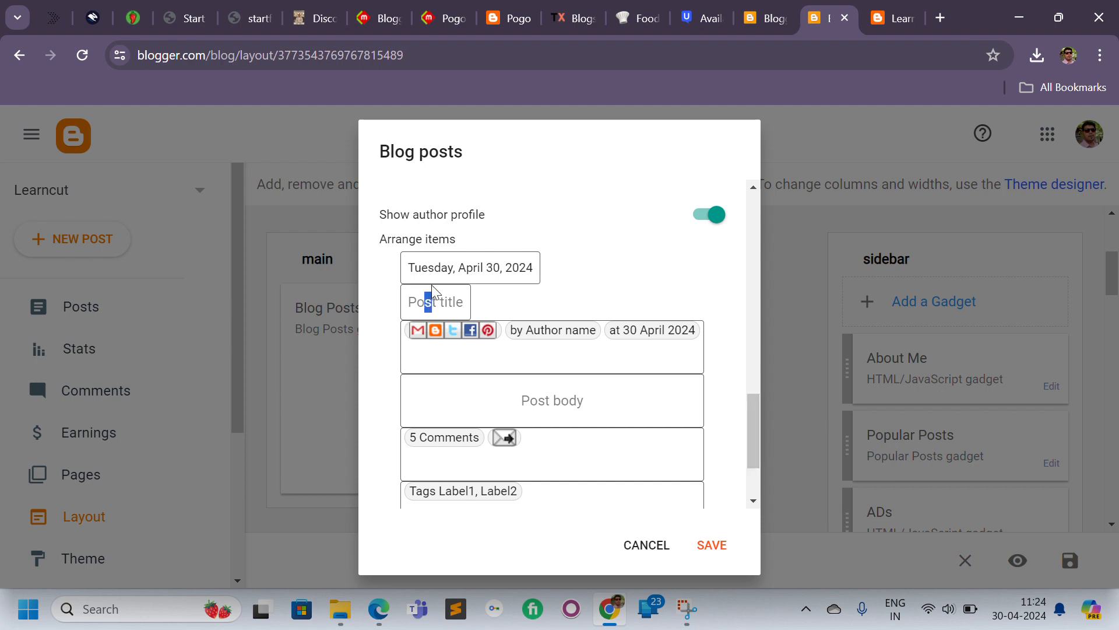
left_click_drag(459, 283, 473, 273)
left_click(599, 269)
double_click(482, 269)
left_click_drag(481, 332, 545, 266)
left_click(508, 403)
Save the Blog Posts gadget settings.
left_click_drag(751, 436, 750, 461)
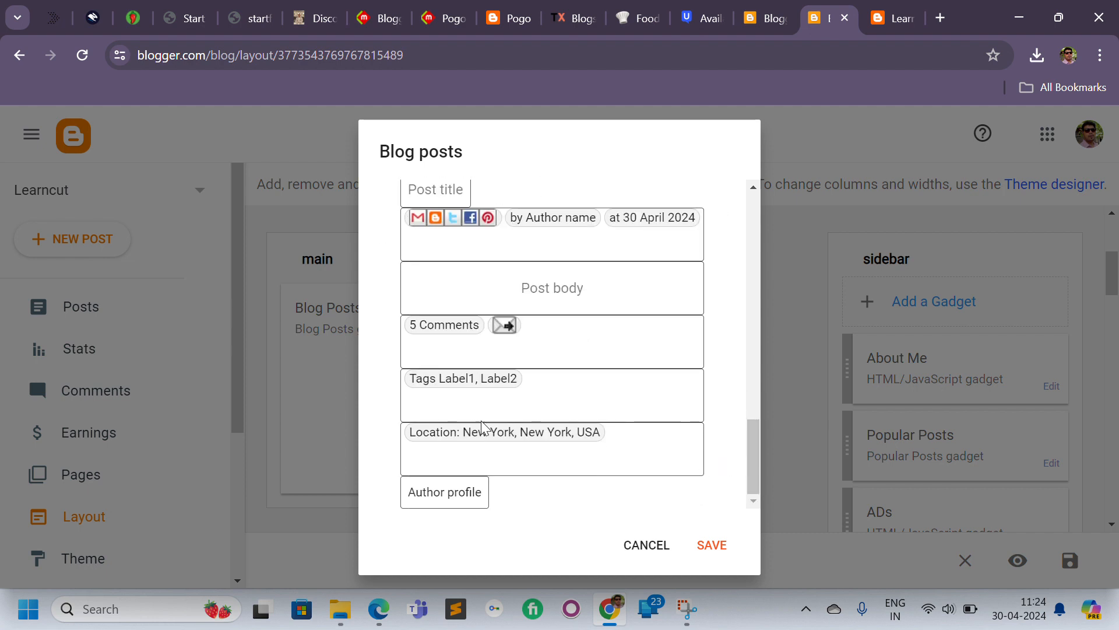
mouse_move(481, 432)
left_mouse_down()
mouse_move(463, 375)
mouse_move(382, 369)
mouse_move(434, 385)
mouse_move(442, 425)
mouse_move(533, 372)
mouse_move(470, 443)
mouse_move(477, 450)
left_mouse_up()
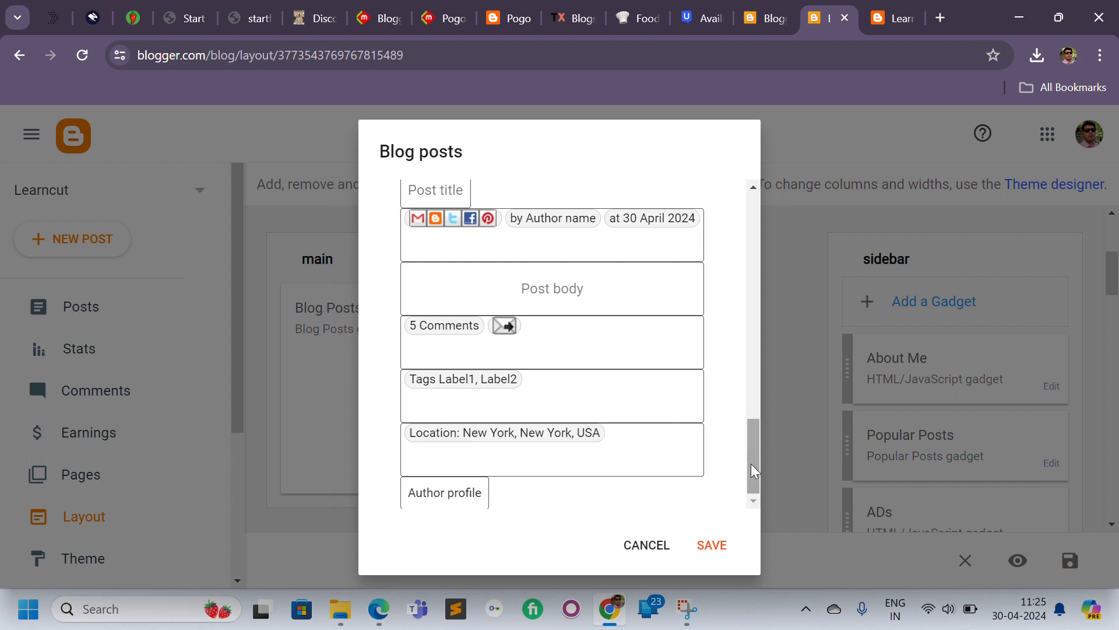
mouse_move(751, 463)
left_mouse_down()
mouse_move(750, 410)
mouse_move(751, 473)
left_mouse_up()
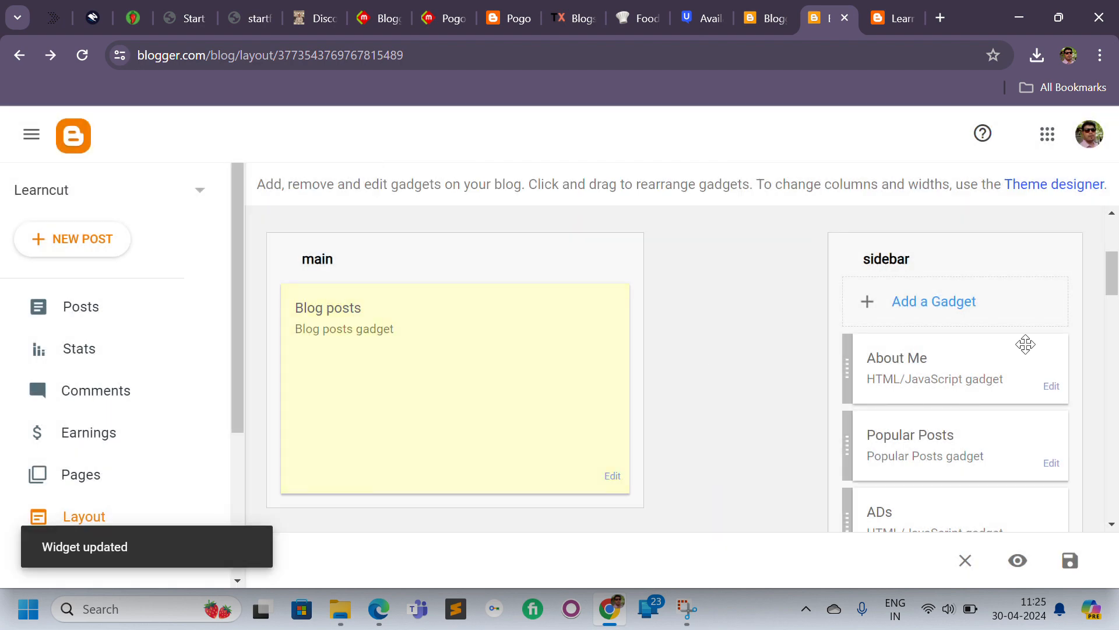
Copy the 300x250 ad script from the footer2 HTML/JavaScript gadget and close it without changes.
left_click_drag(1111, 272, 1104, 518)
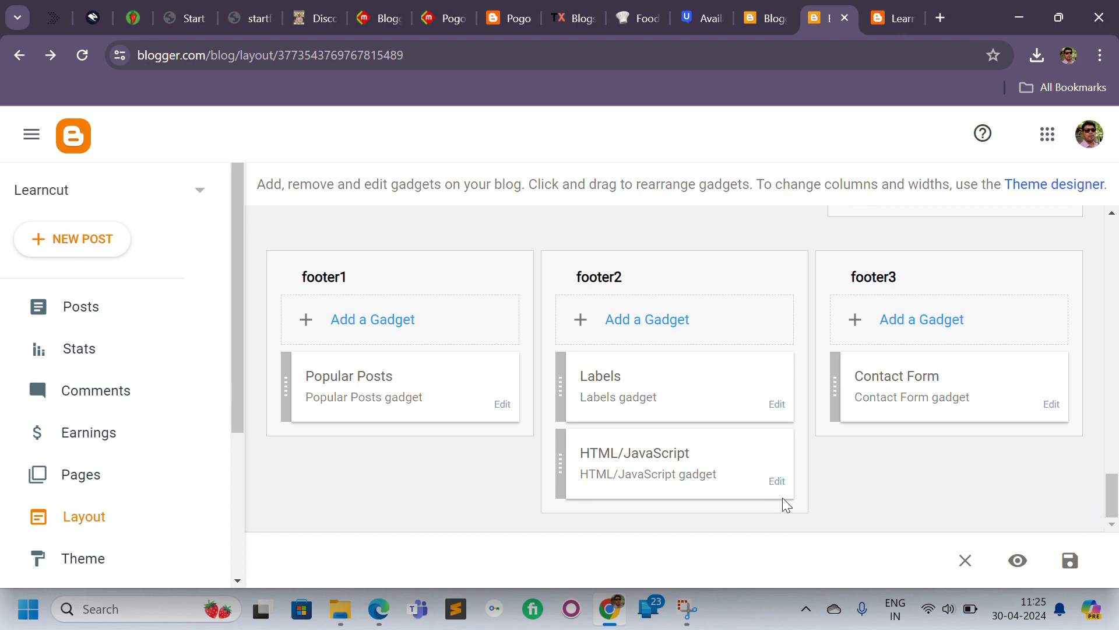
left_click(777, 481)
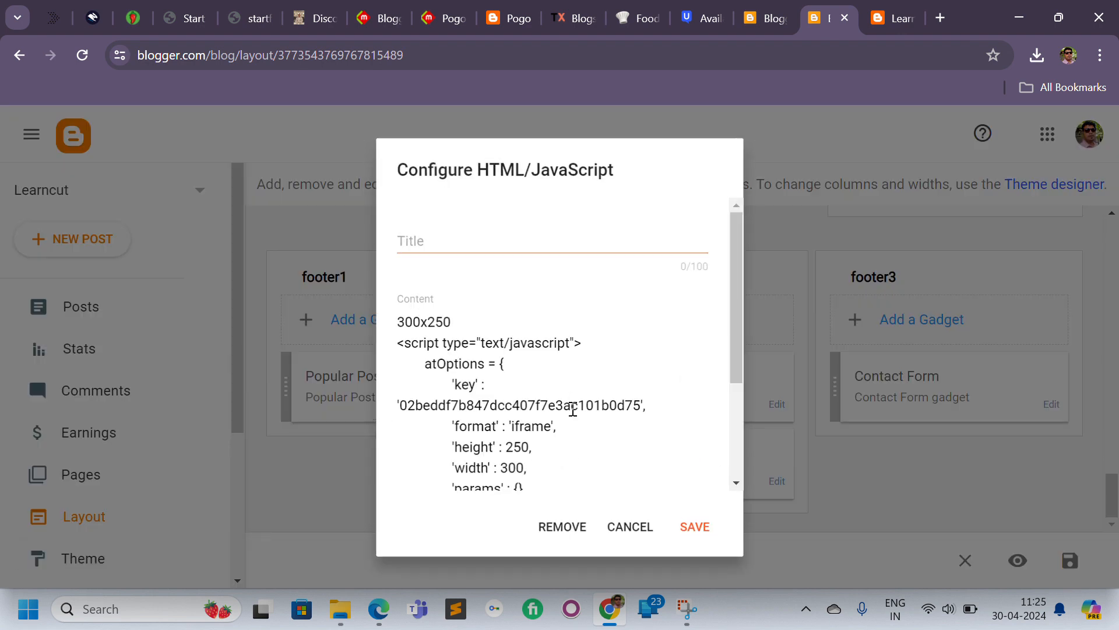
left_click(565, 378)
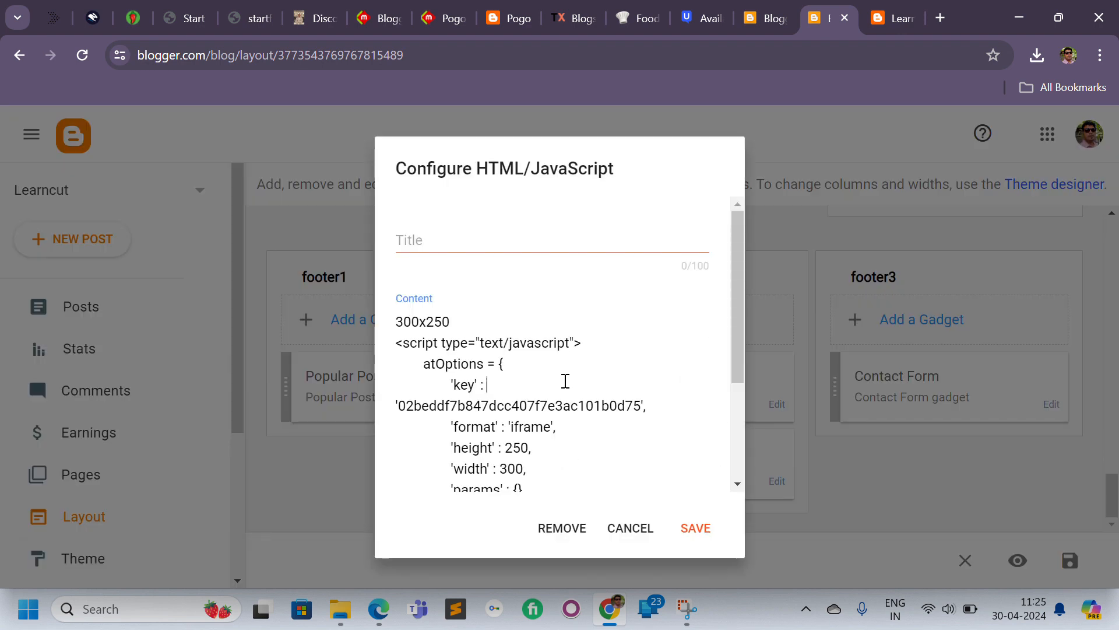
key("ctrl+a")
key("ctrl+c")
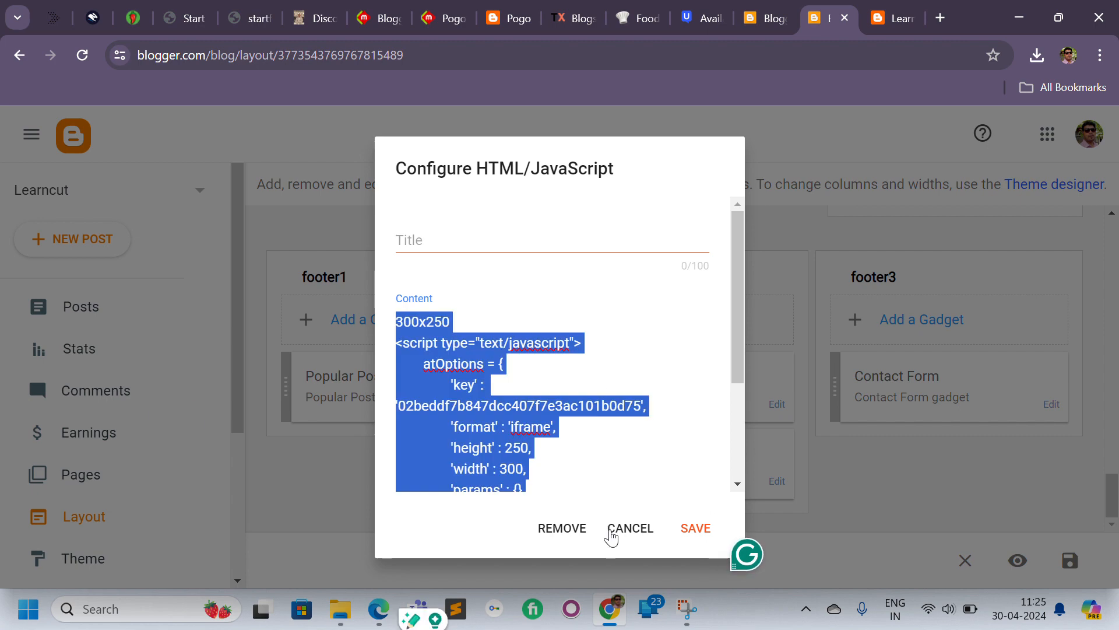
left_click(610, 530)
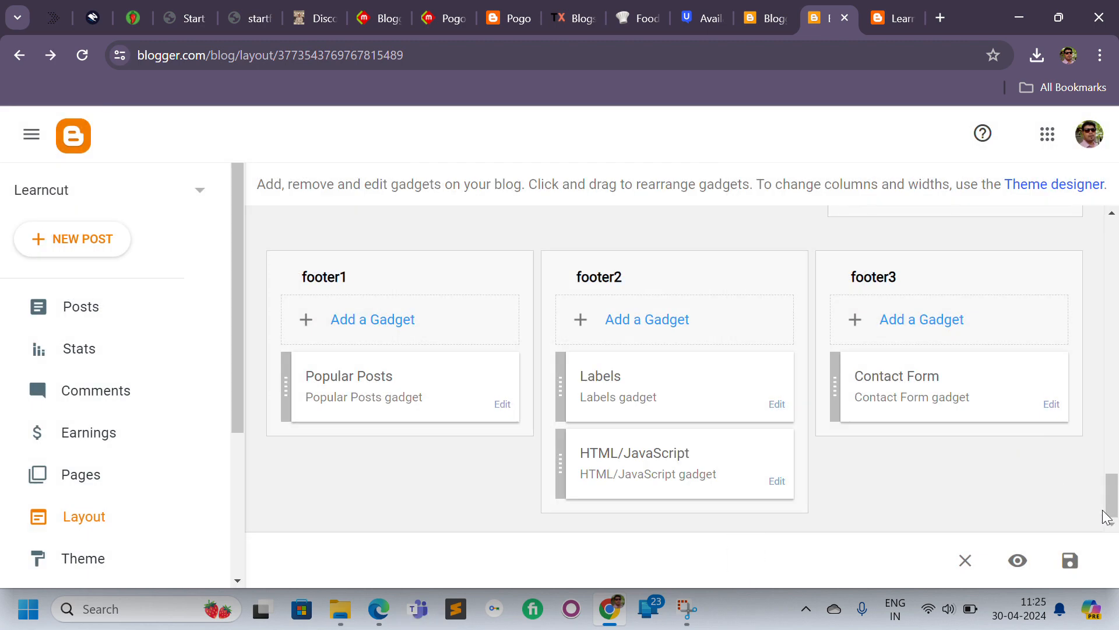
left_click_drag(1109, 507, 1091, 301)
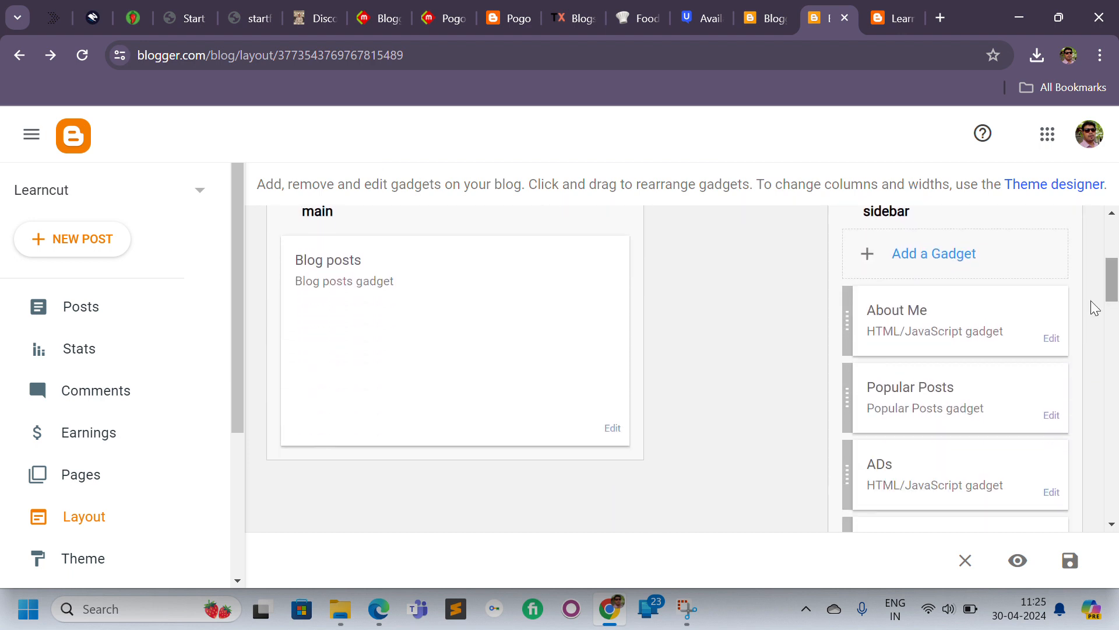
left_click(1048, 341)
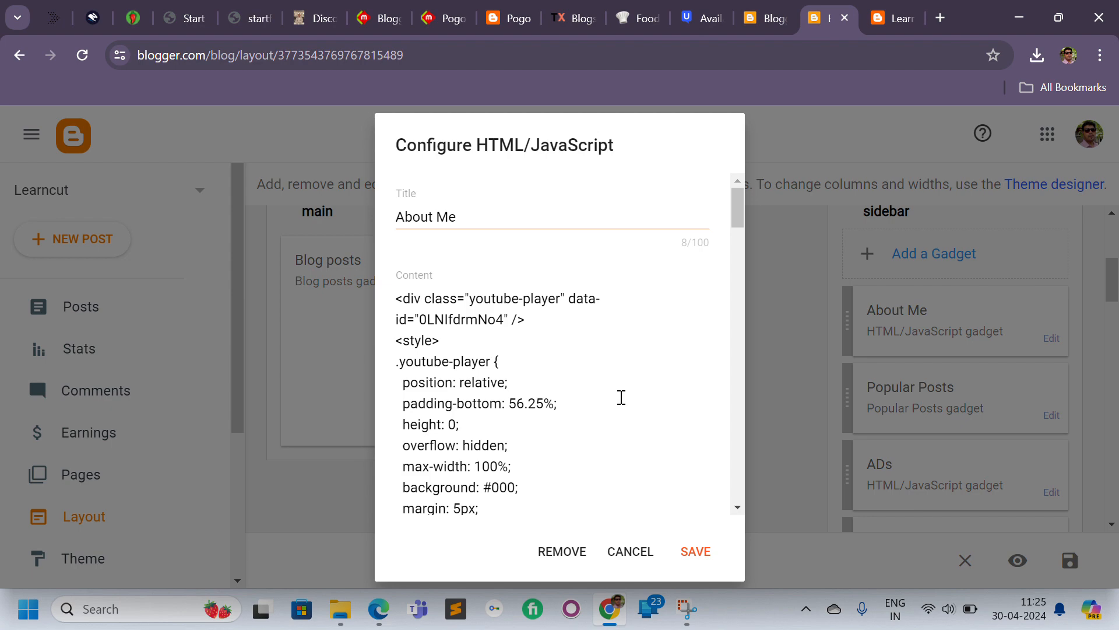
left_click(626, 553)
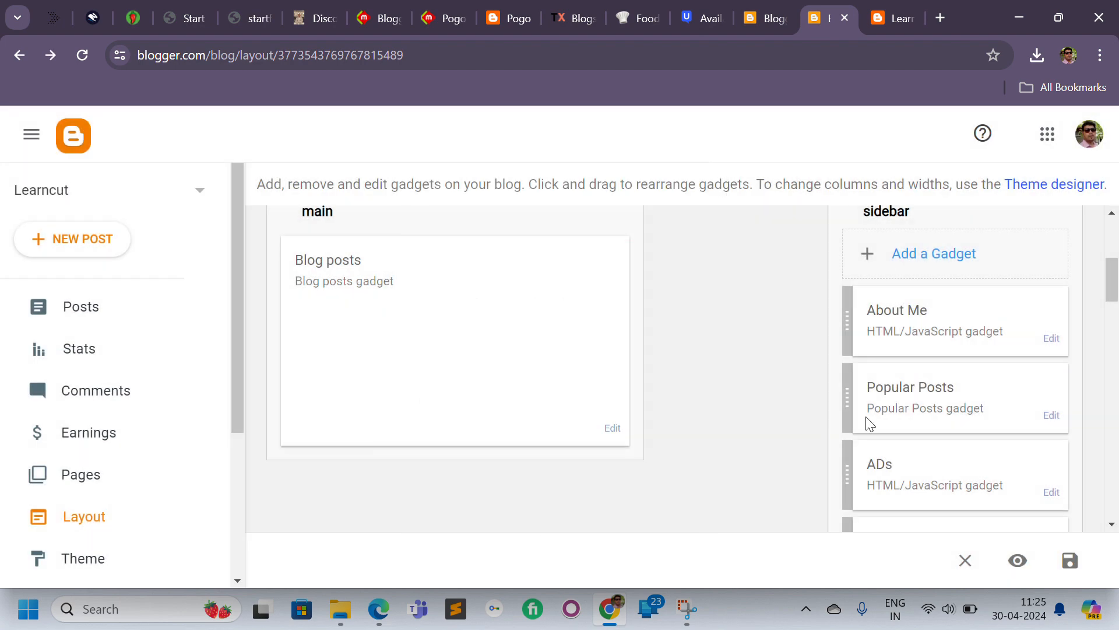
Add an HTML/JavaScript gadget to the sidebar containing the copied ad script, and save the layout.
left_click(927, 257)
left_click(600, 434)
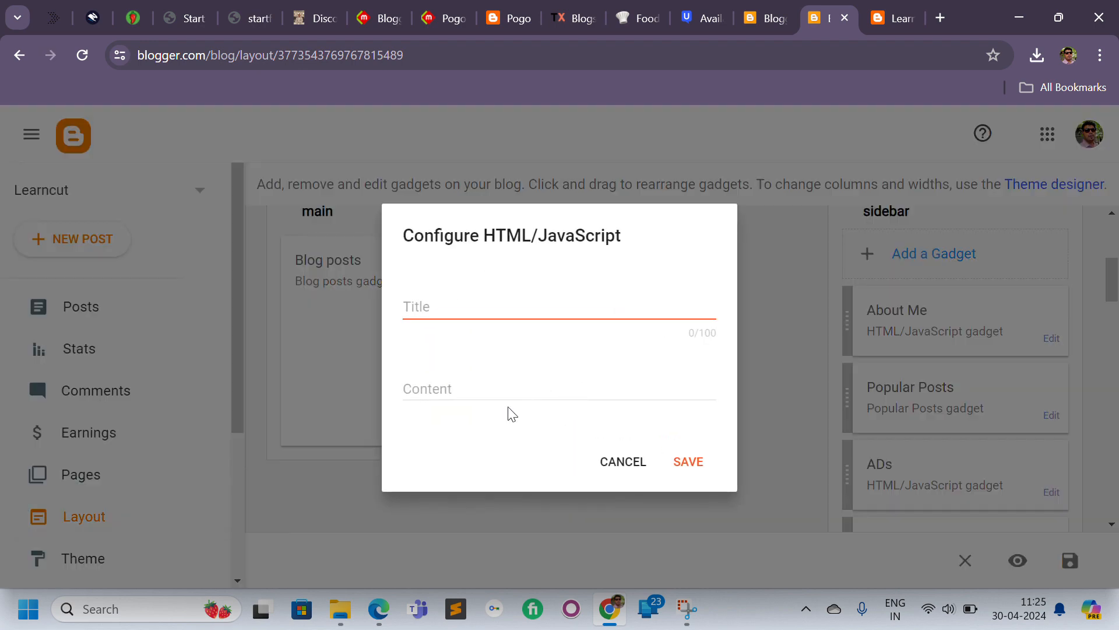
left_click(498, 388)
key("ctrl+v")
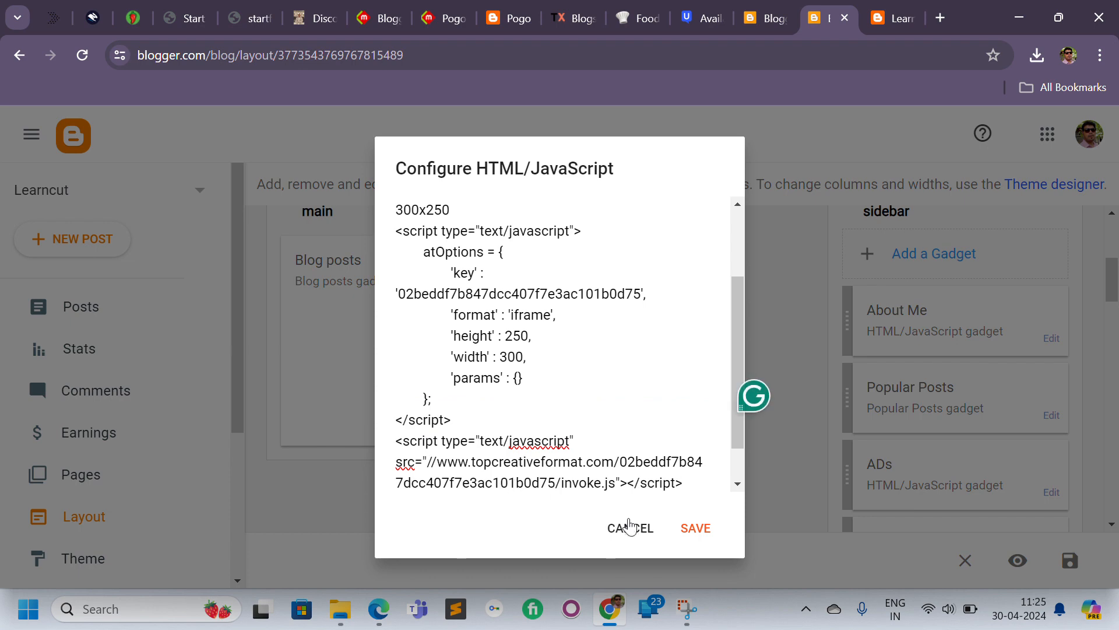
left_click(697, 528)
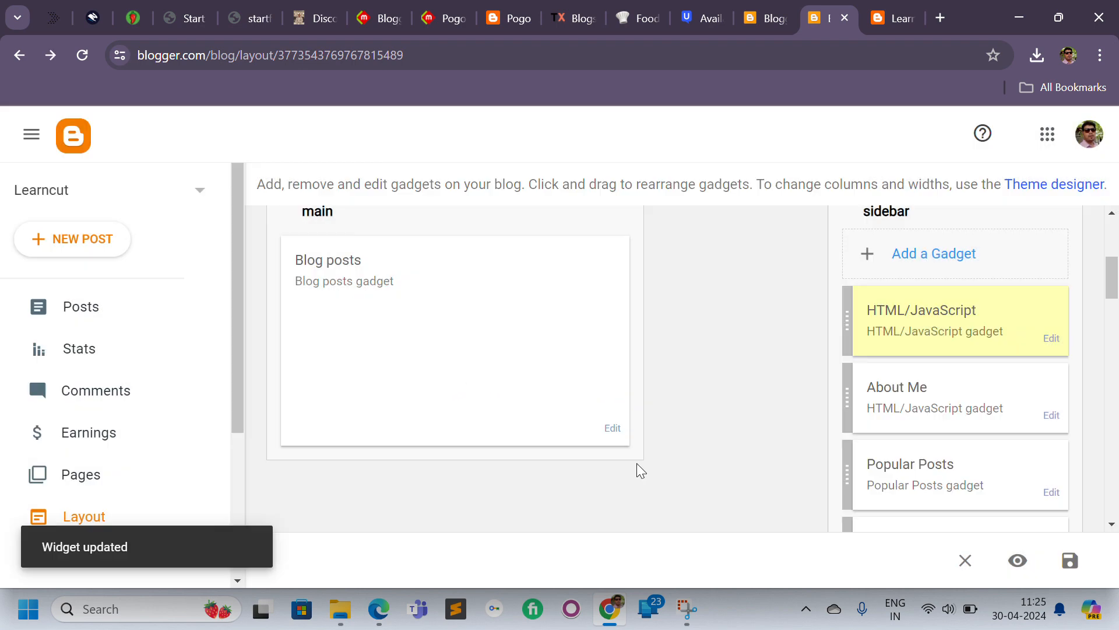
left_click(1073, 562)
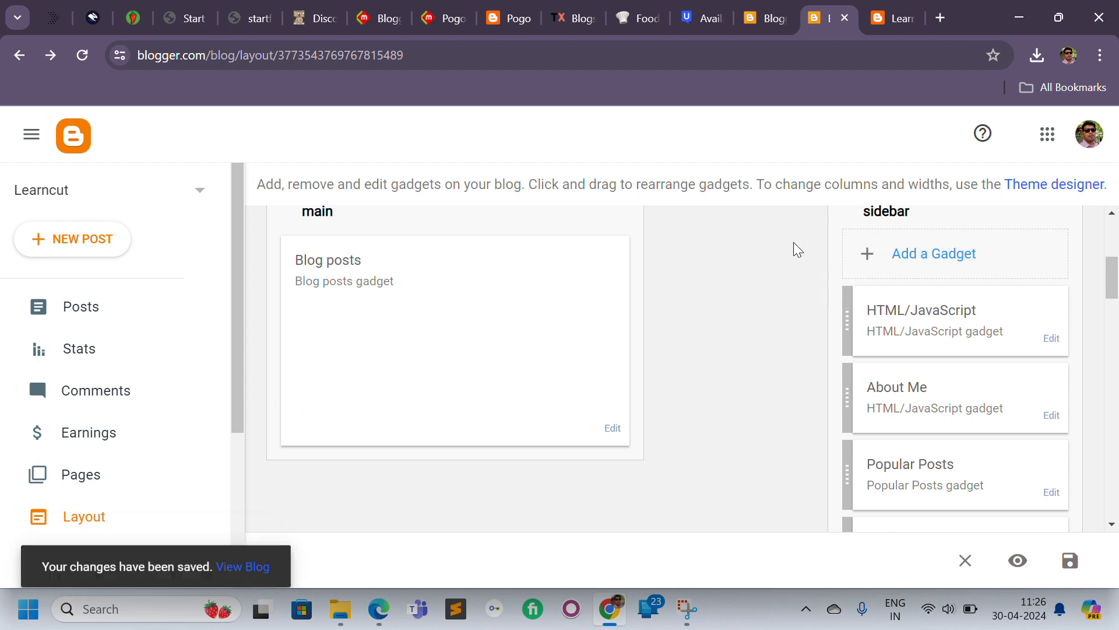
Switch to the live blog, reload it, and scroll through the page to check the new sidebar ad.
left_click(874, 22)
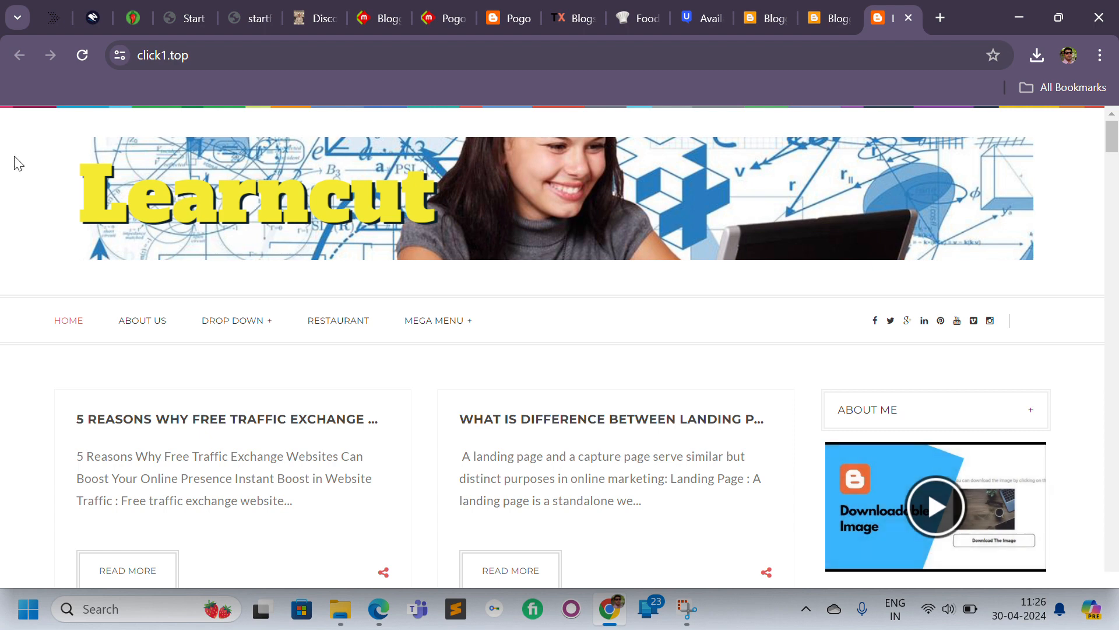
left_click(82, 58)
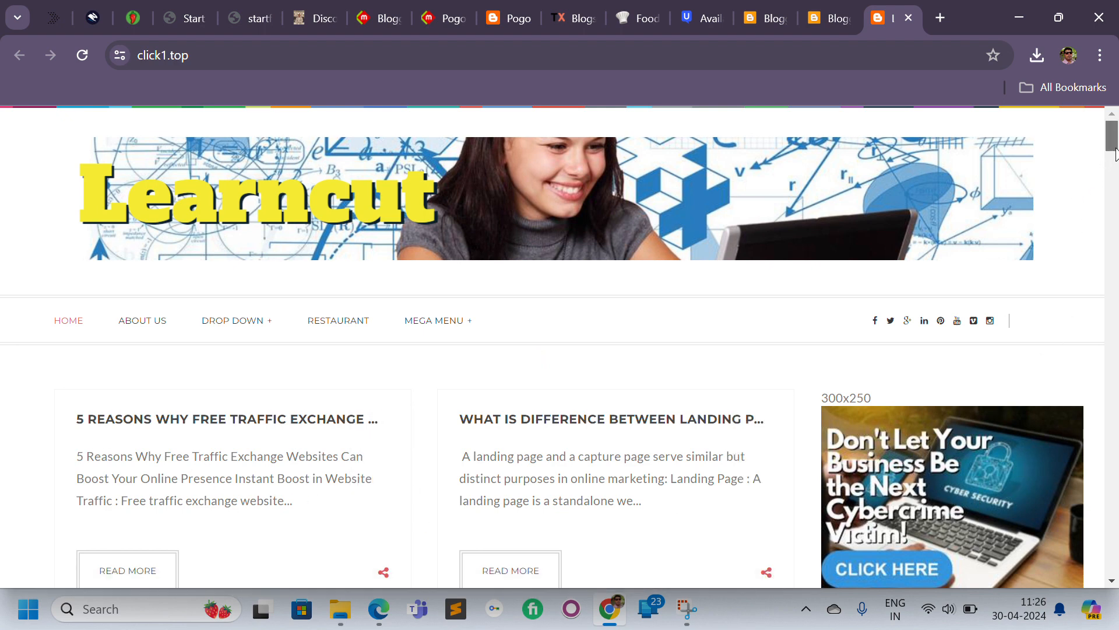
left_click_drag(1114, 149, 1116, 170)
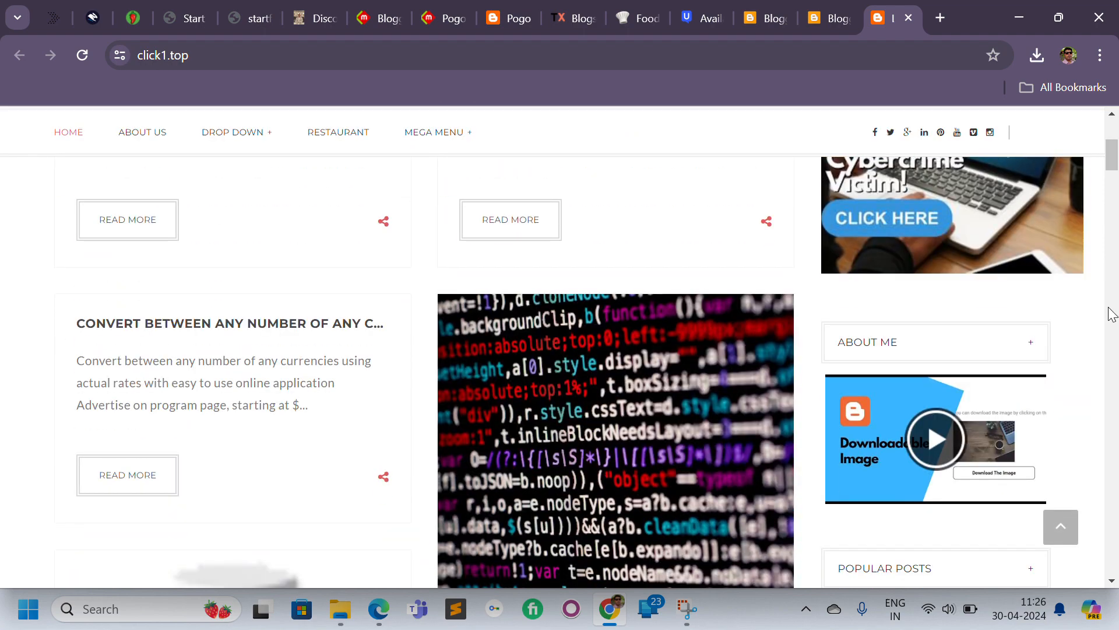
scroll(1047, 354, "up", 1)
scroll(1037, 352, "down", 1)
scroll(1037, 354, "up", 3)
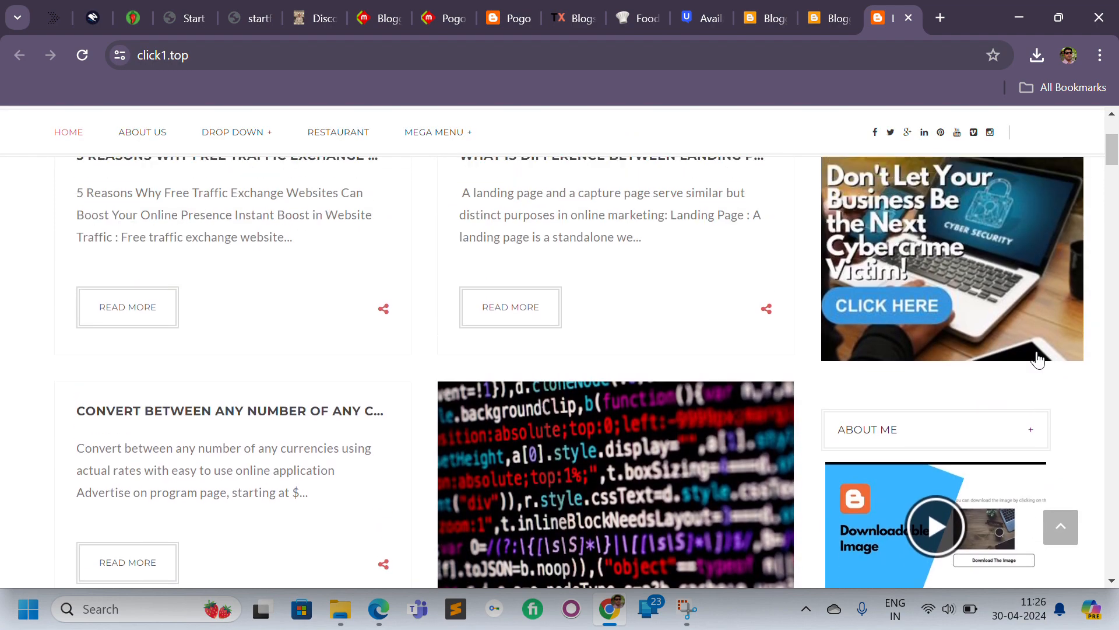
Scroll through the live blog page to review the header and the new sidebar ad.
scroll(1037, 360, "up", 2)
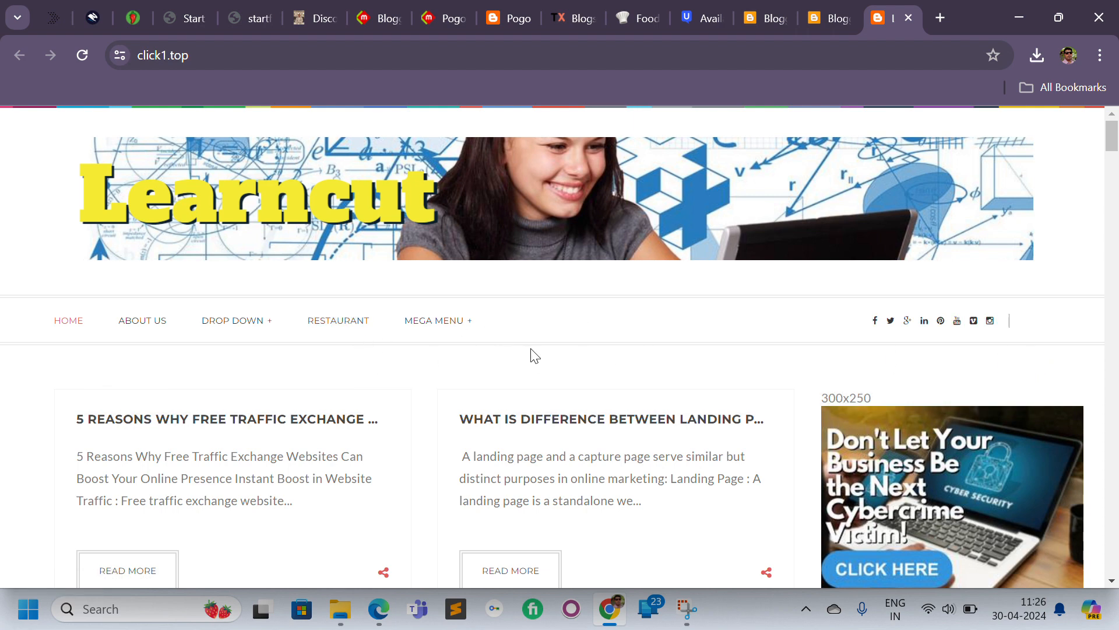
left_click(1117, 189)
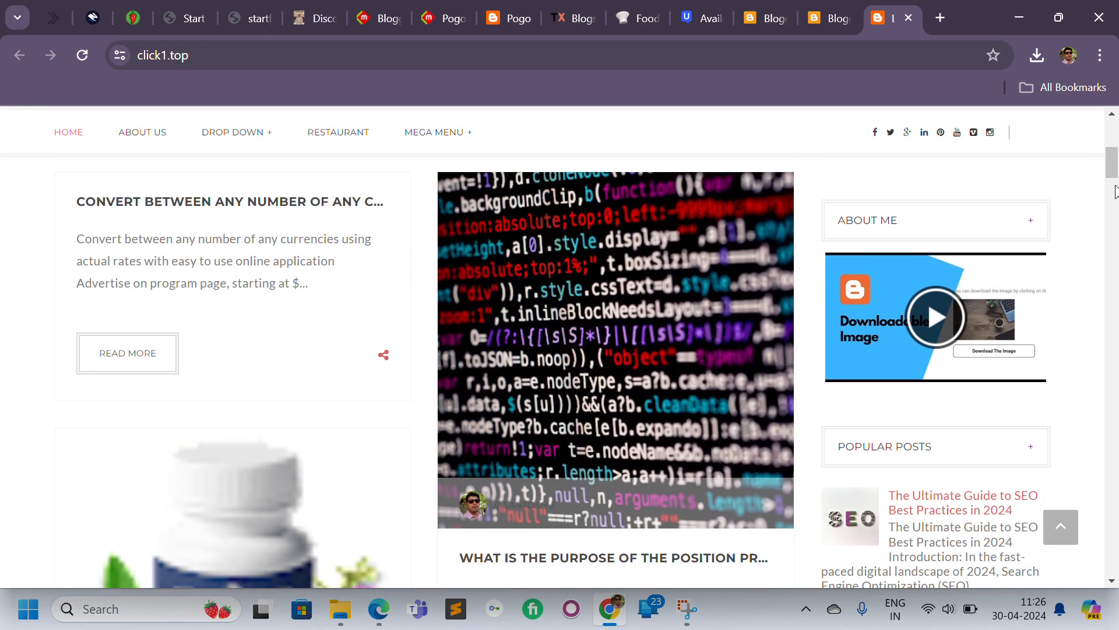
left_click_drag(1114, 174, 1106, 150)
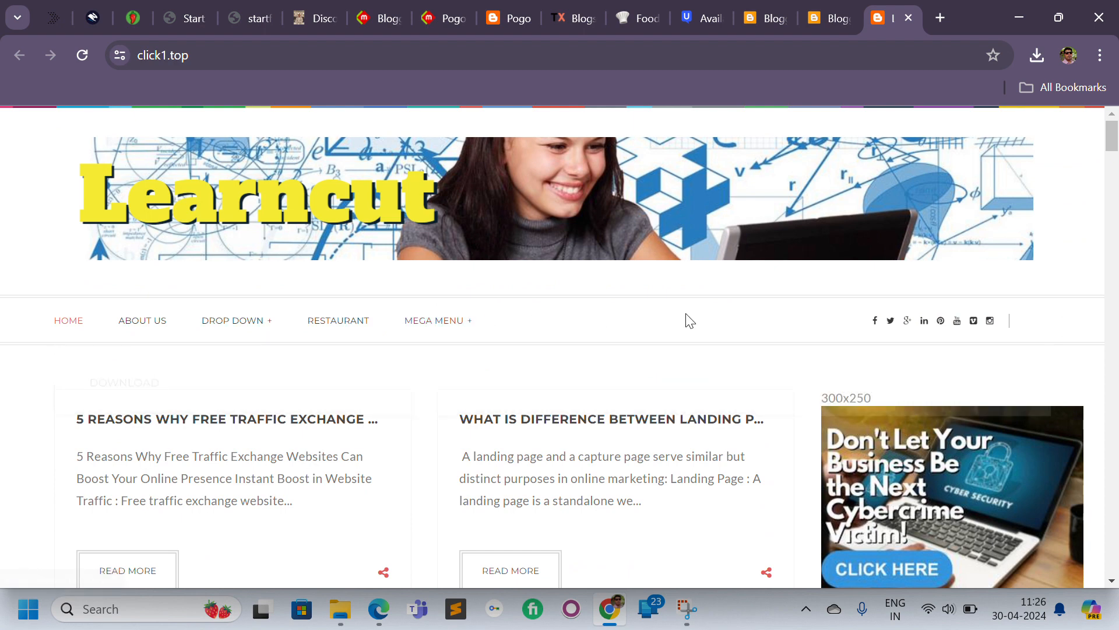
Open the Video of the day gadget in the Layout to inspect its content, and cancel without changes.
left_click(824, 14)
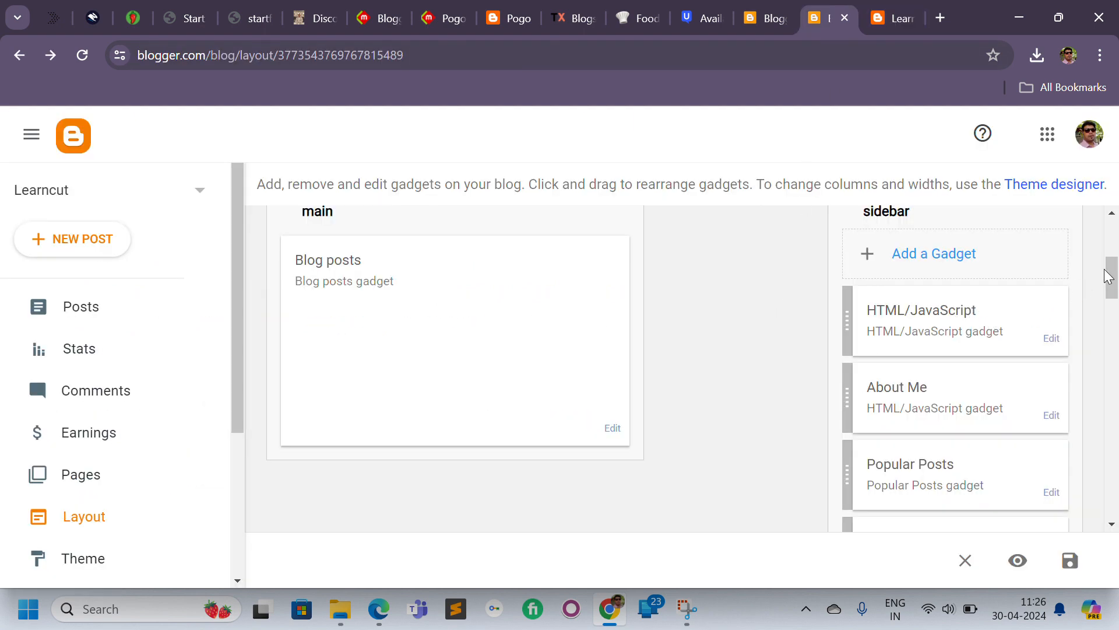
left_click_drag(1110, 277, 1112, 333)
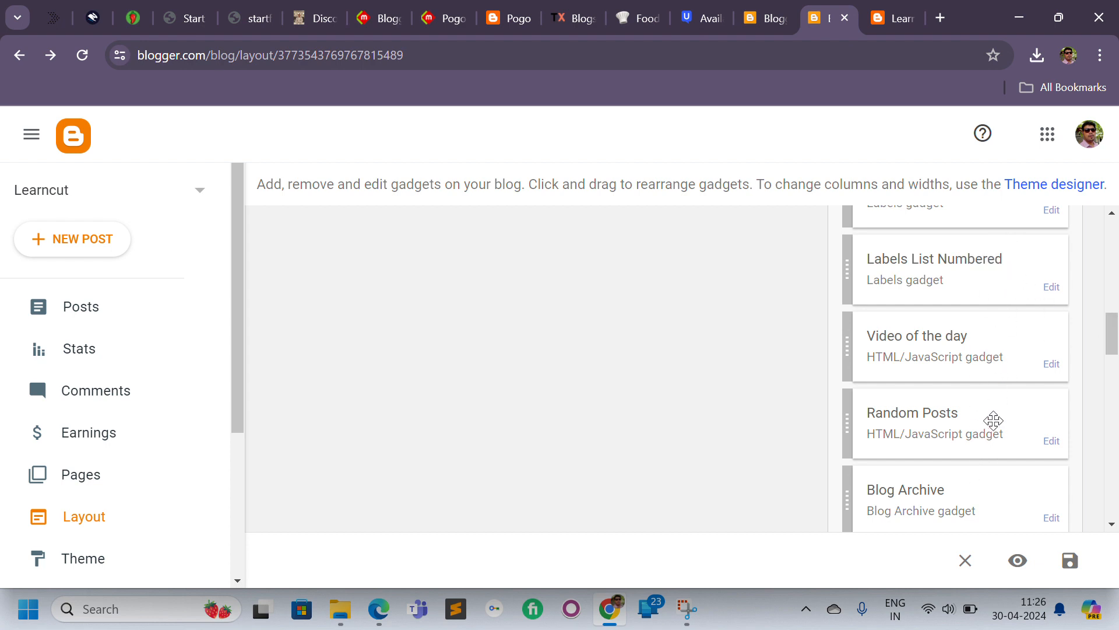
left_click(1057, 371)
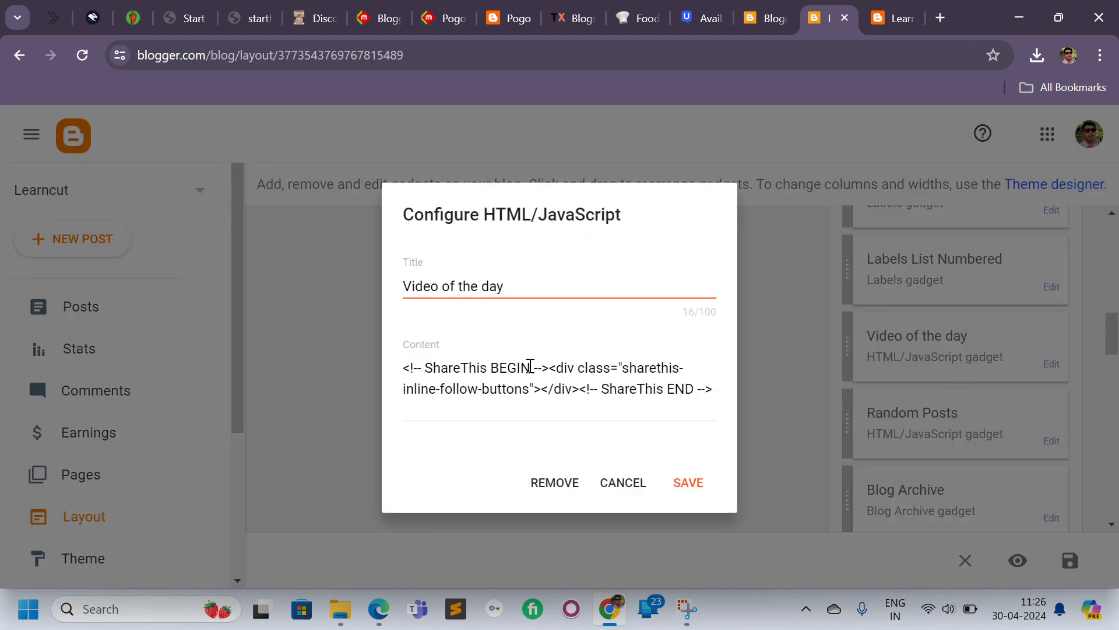
left_click(634, 485)
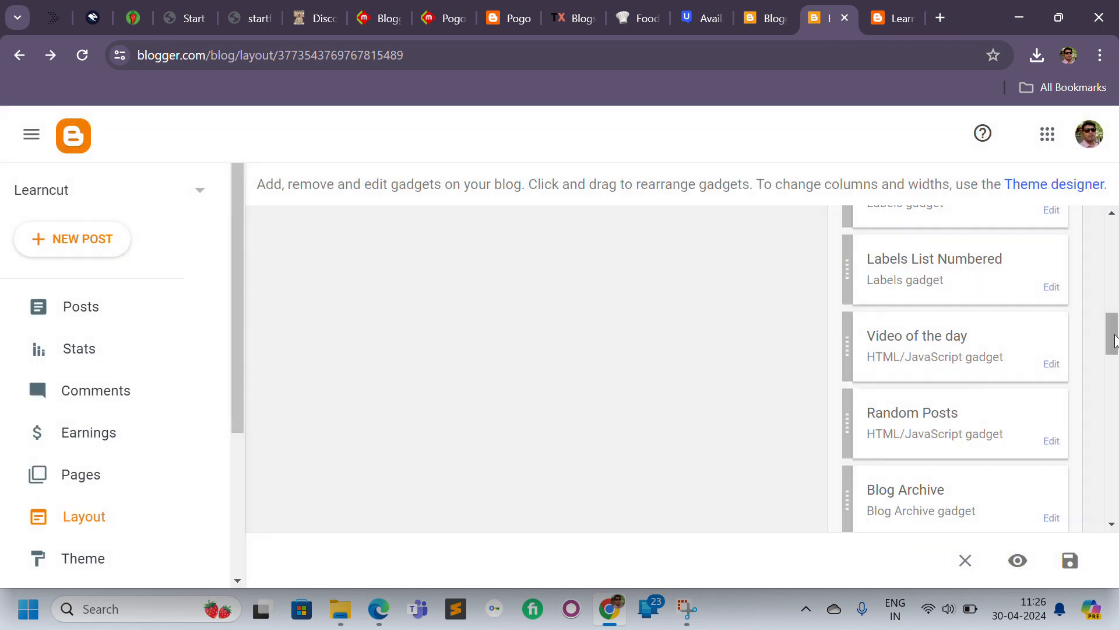
left_click_drag(1112, 344, 1111, 249)
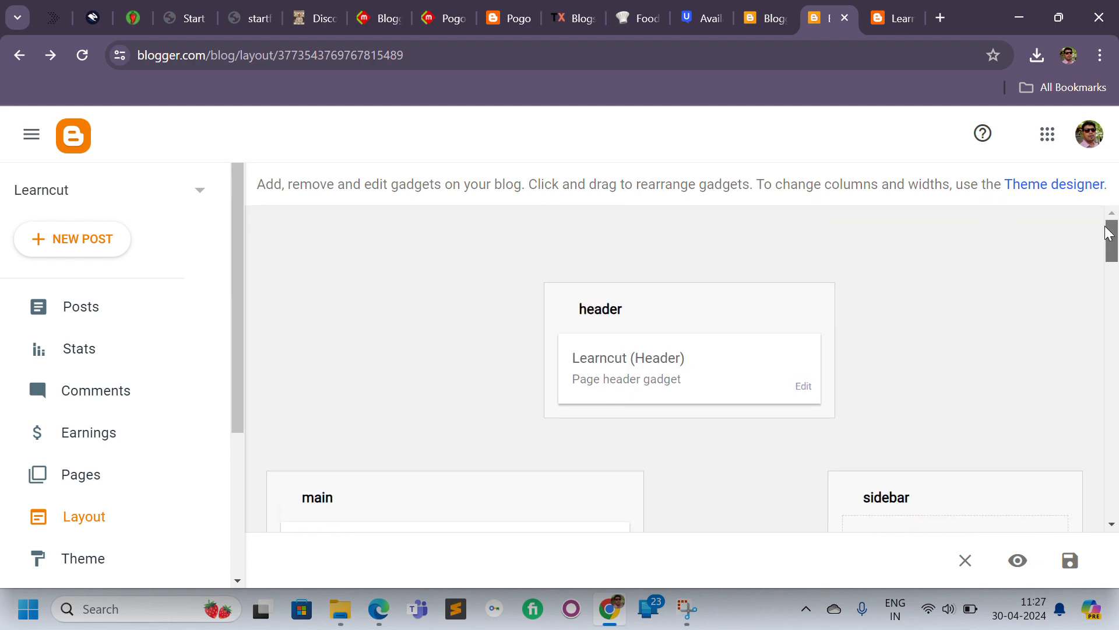
Open the sidebar Link List gadget, review its Home, About and Contact links, and cancel.
left_click(889, 8)
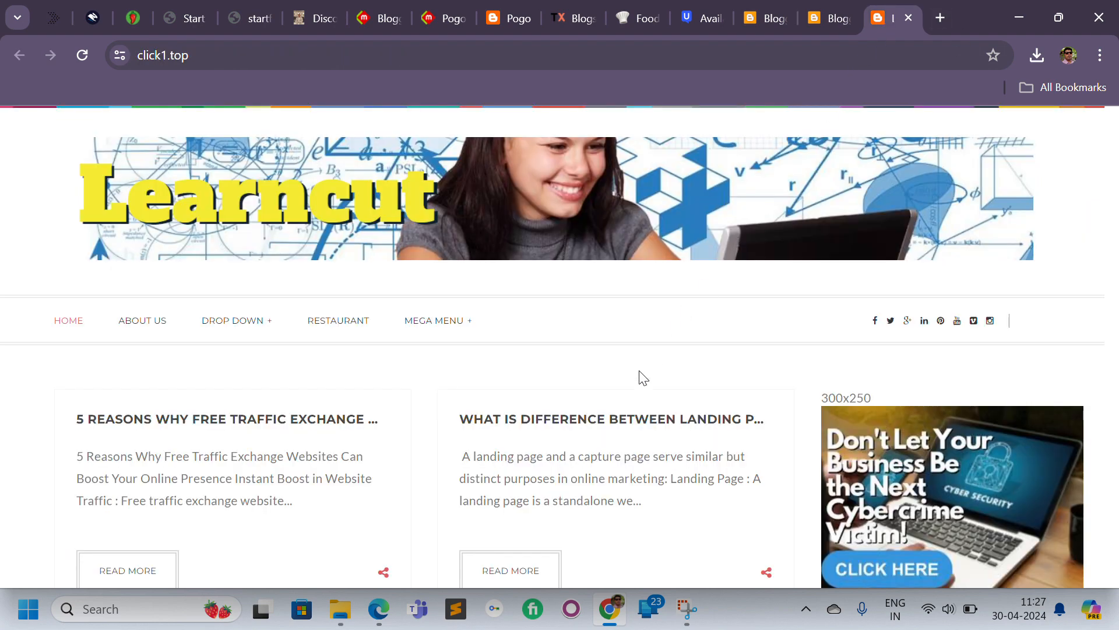
left_click(836, 9)
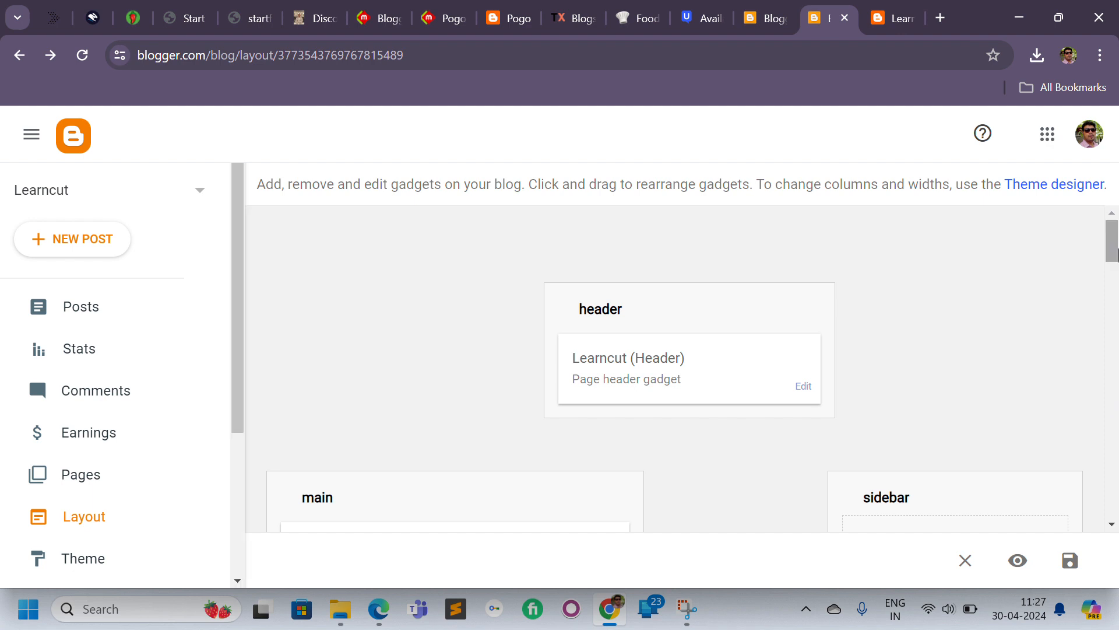
left_click_drag(1112, 256, 1116, 439)
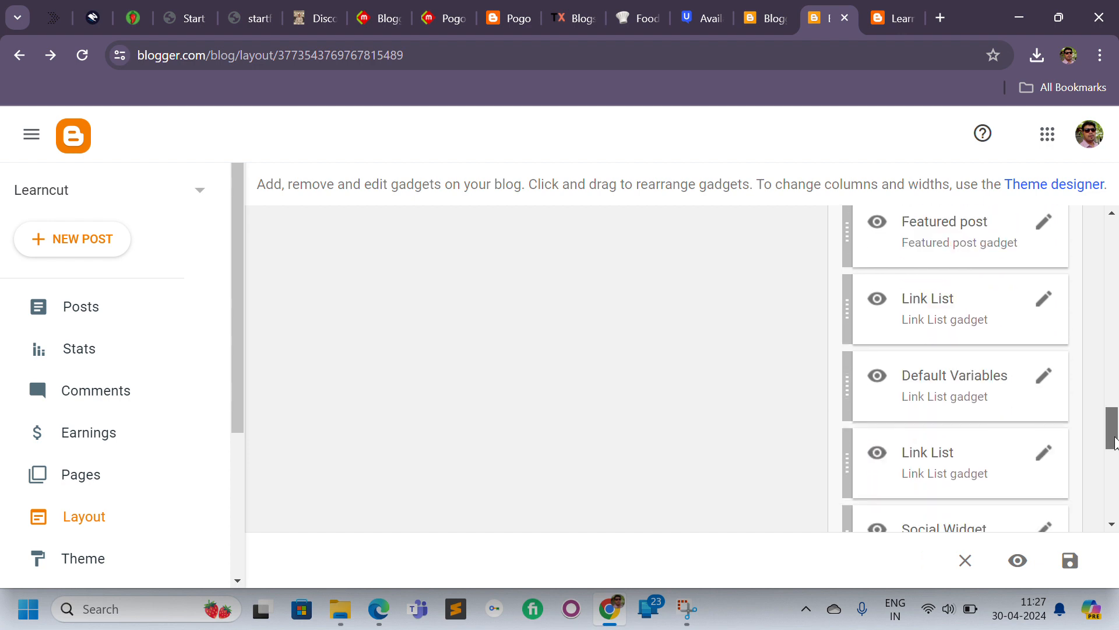
left_click(1042, 307)
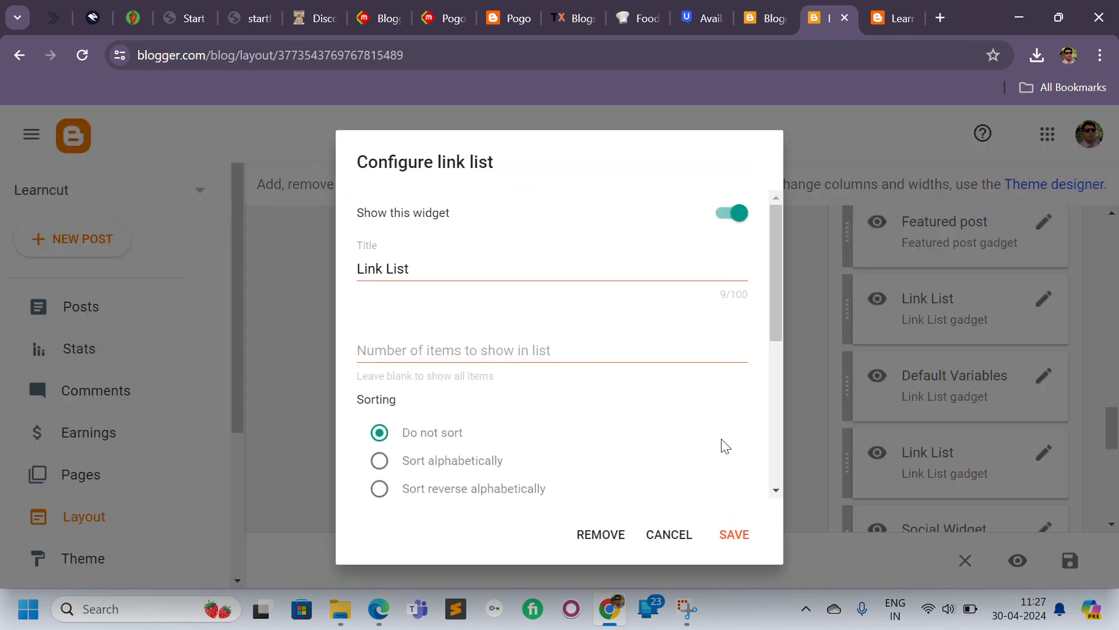
scroll(770, 362, "down", 5)
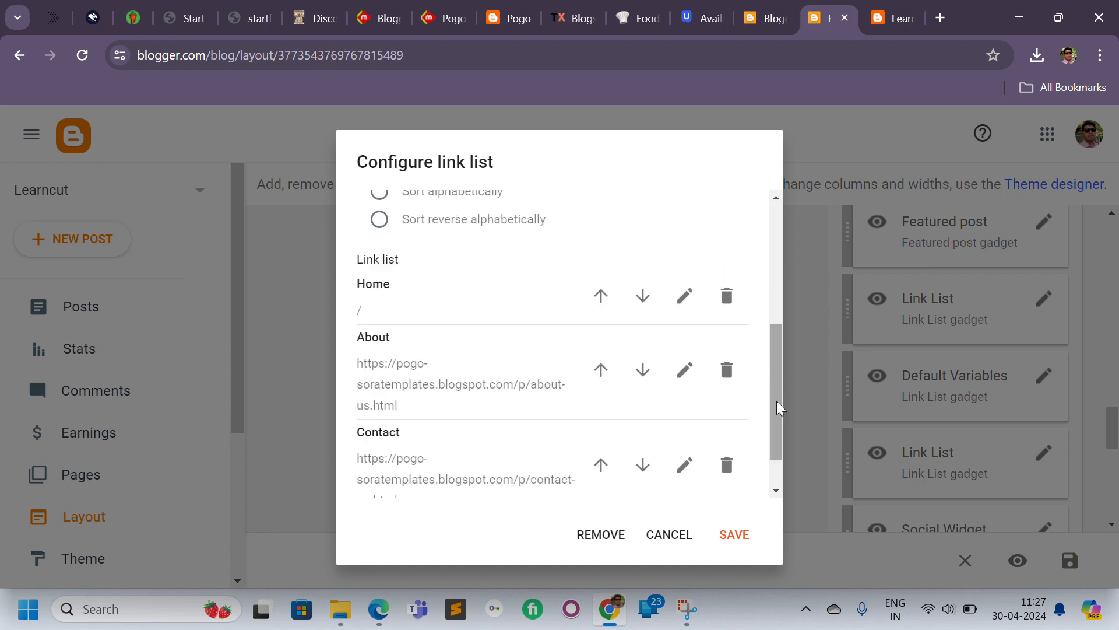
scroll(776, 458, "down", 1)
left_click(891, 7)
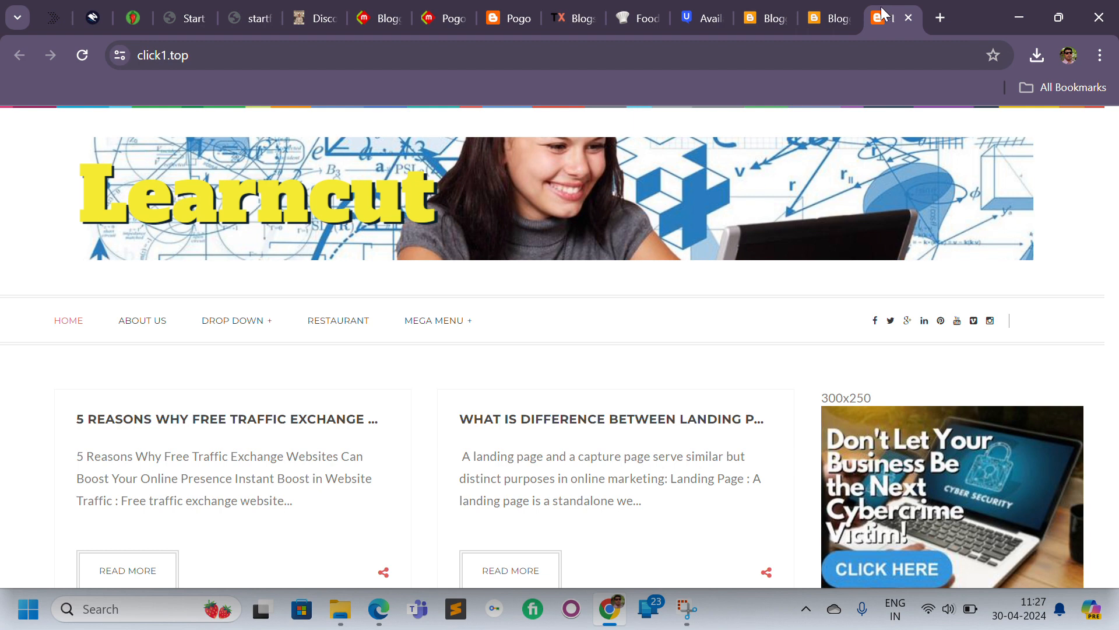
left_click(833, 8)
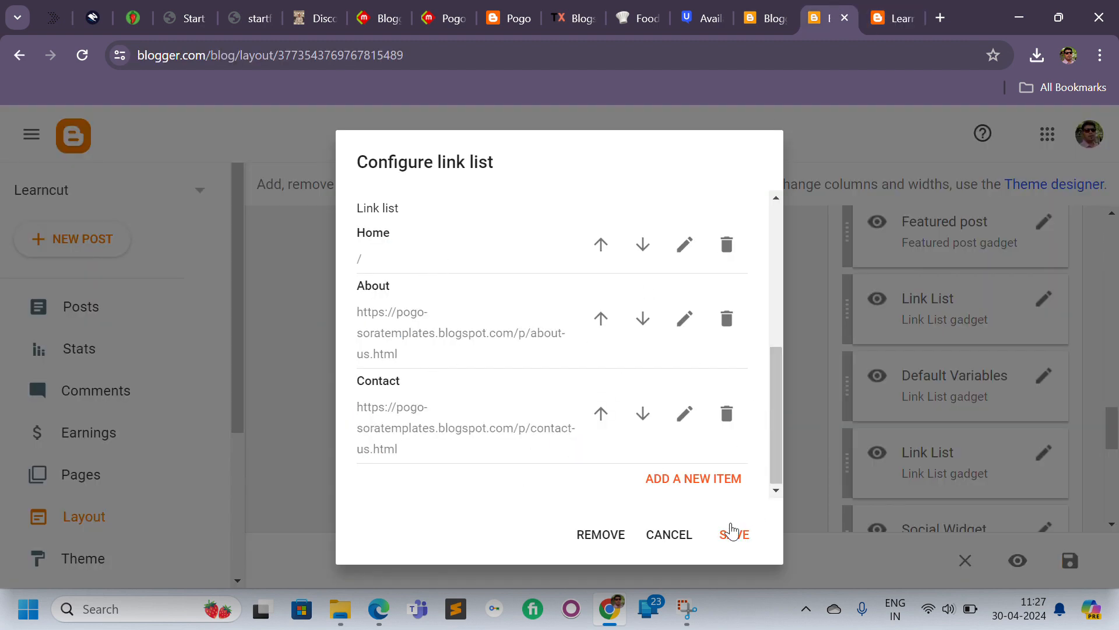
left_click(669, 534)
Open the second Link List gadget, scroll through its links, and cancel without changes.
left_click_drag(1112, 431, 1070, 399)
scroll(1068, 396, "down", 4)
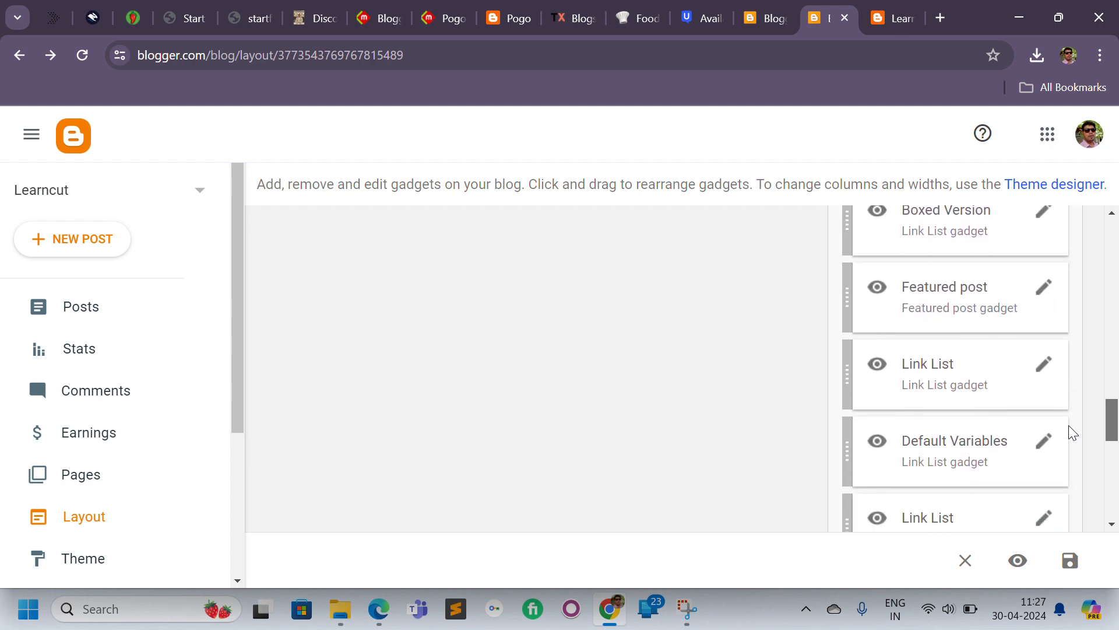
left_click(1043, 364)
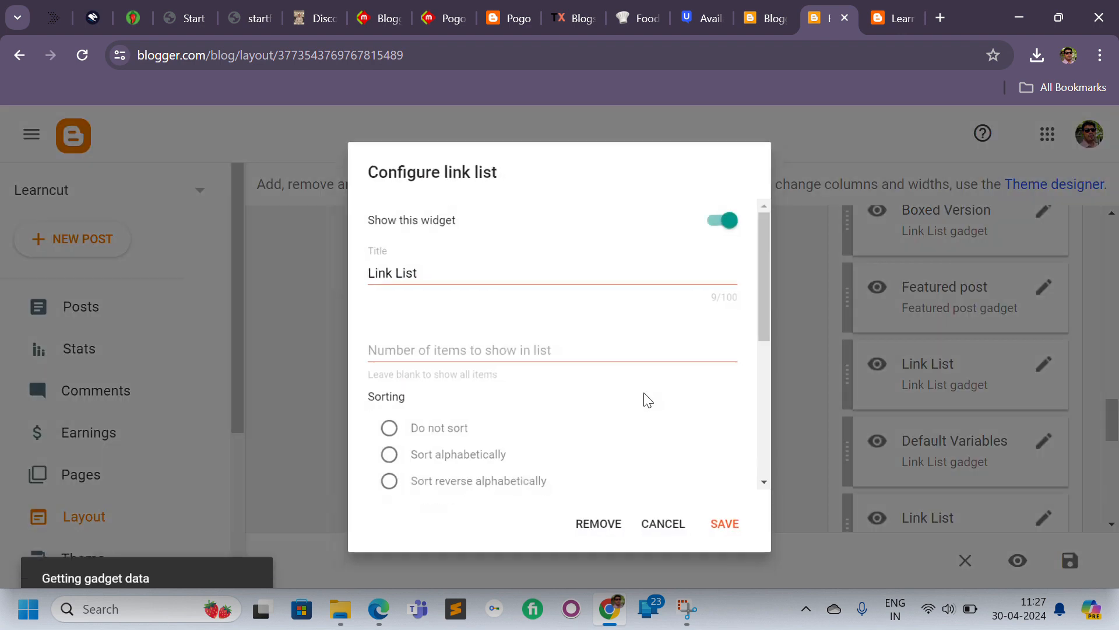
scroll(778, 410, "down", 5)
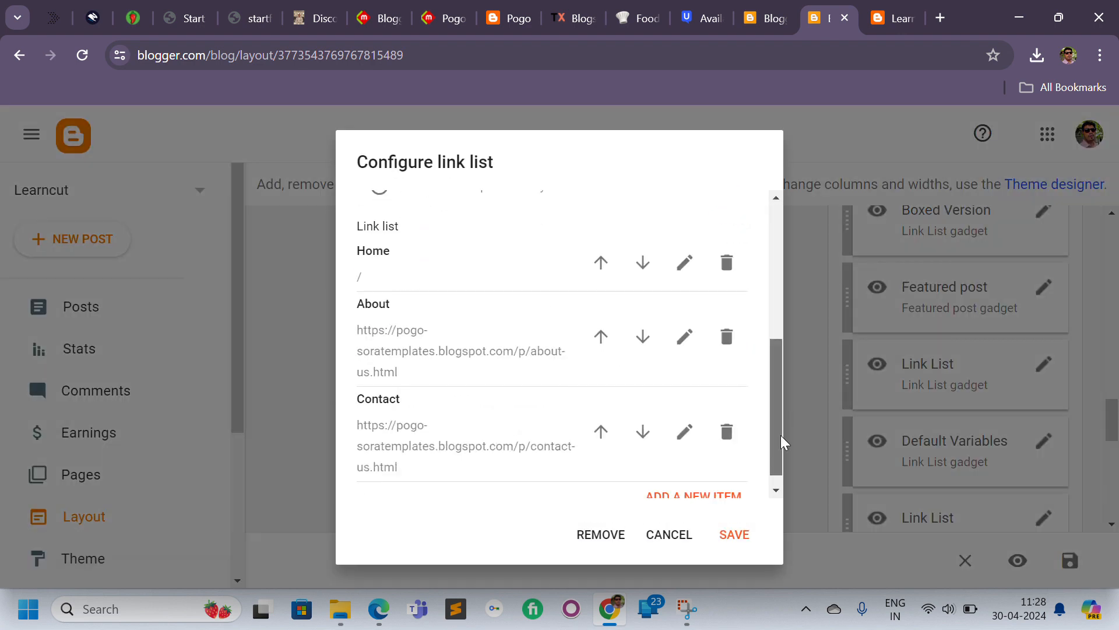
left_click_drag(777, 452, 771, 239)
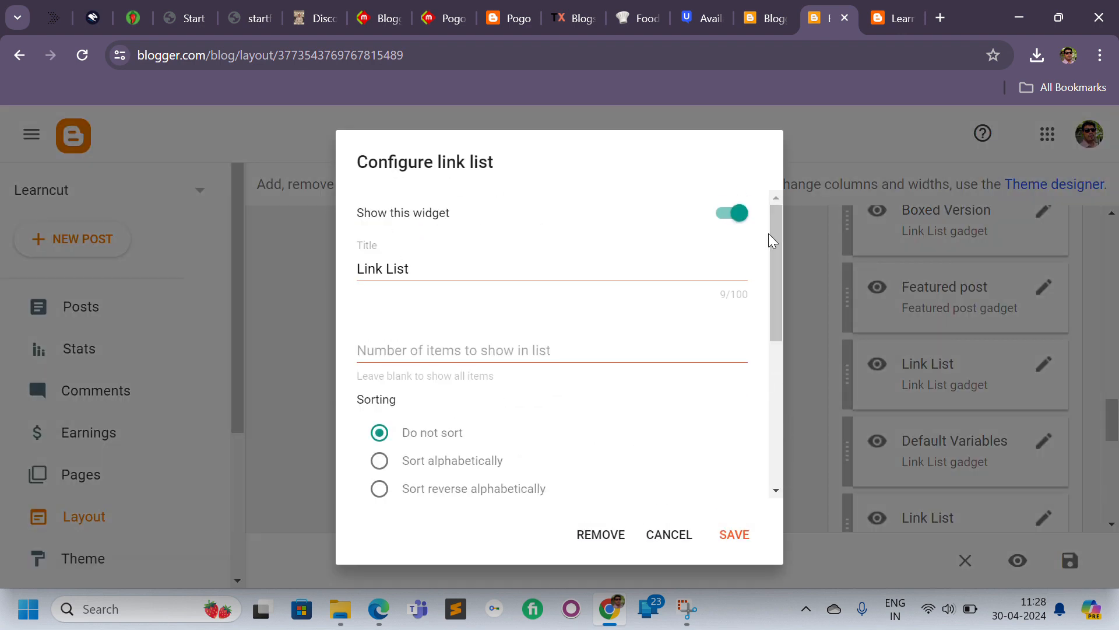
left_click(685, 538)
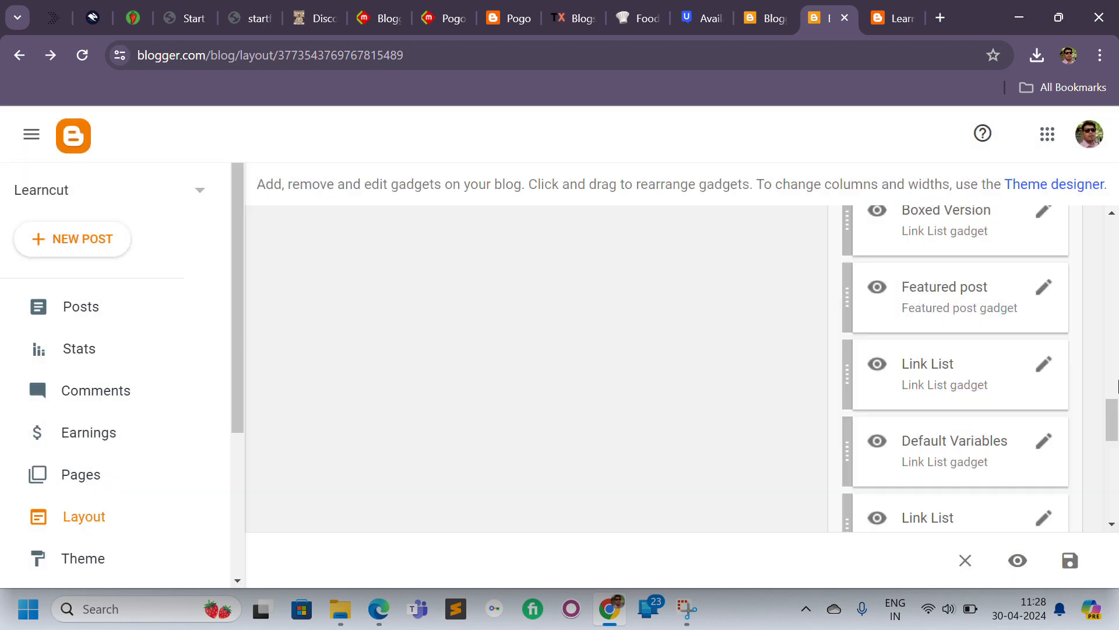
Scroll through the Layout's header, main and sidebar gadgets and open the Theme designer.
left_click_drag(1114, 182, 1113, 252)
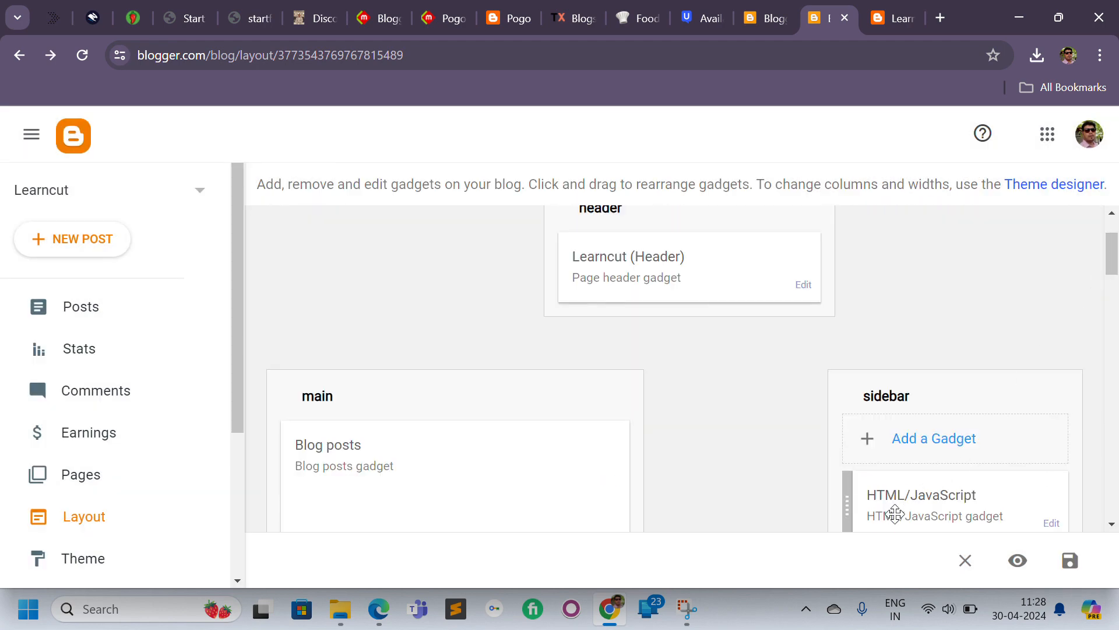
left_click_drag(894, 509, 610, 281)
left_click_drag(1113, 247, 1118, 278)
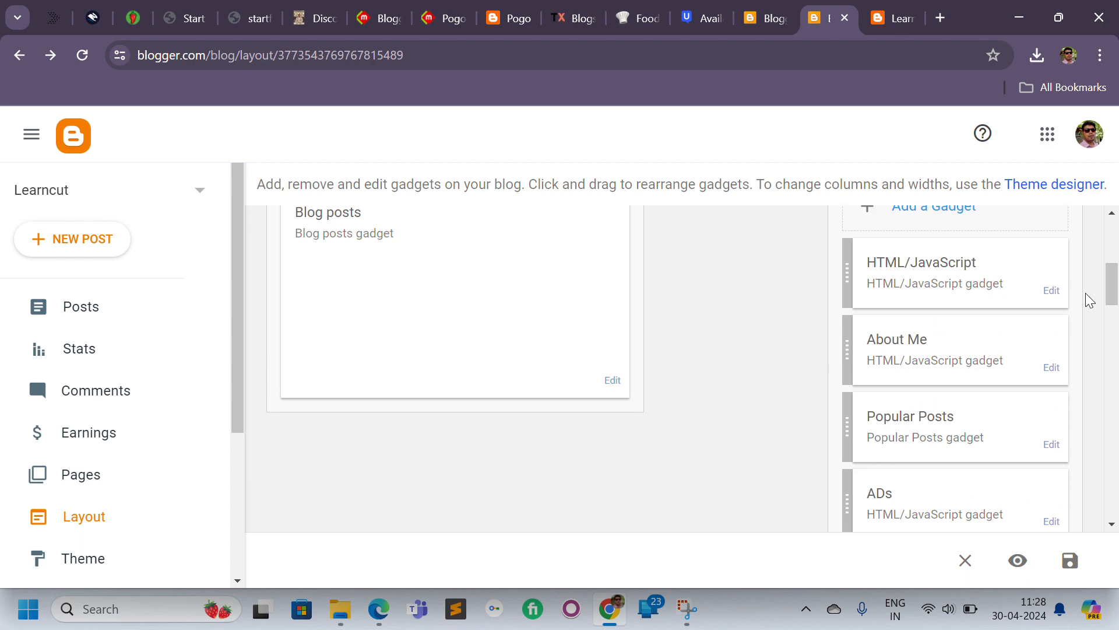
left_click_drag(995, 365, 466, 508)
left_click_drag(1112, 272, 1111, 234)
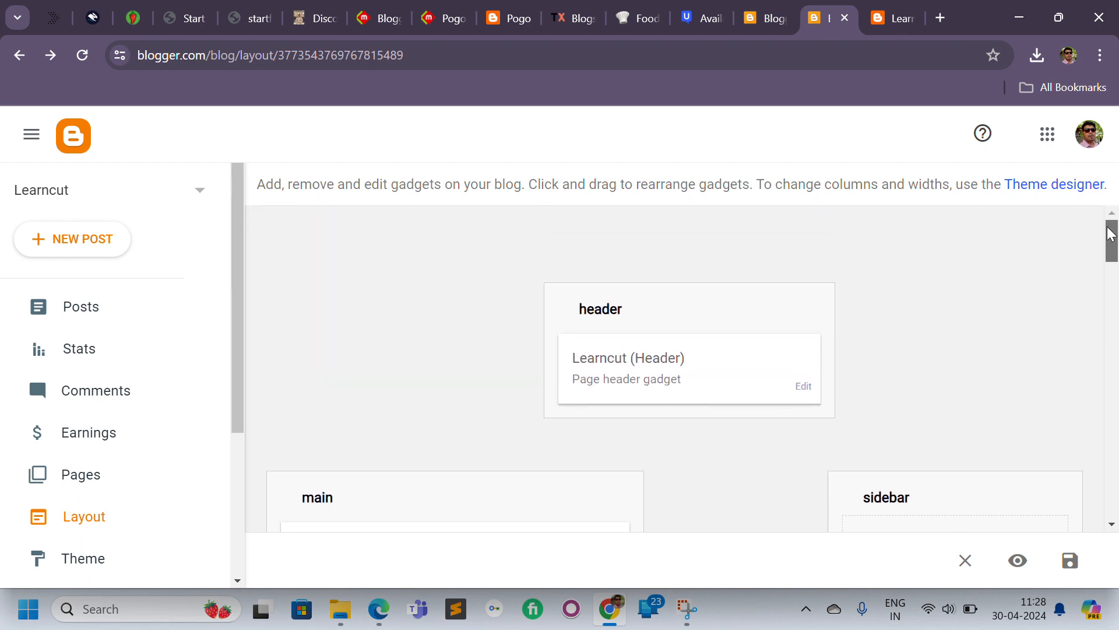
left_click(1074, 186)
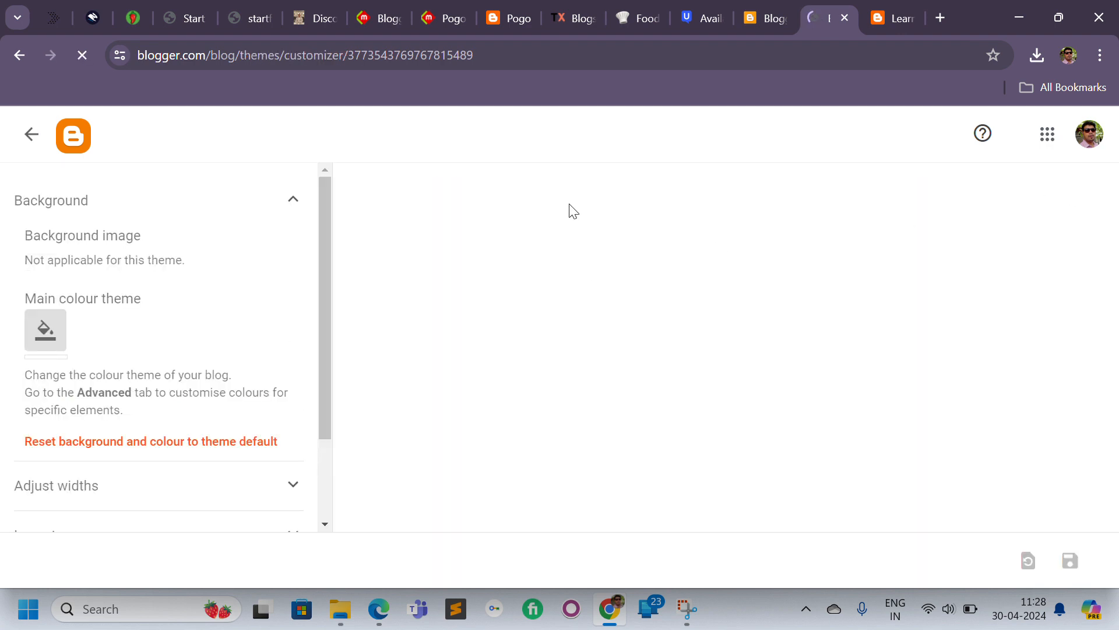
left_click(752, 21)
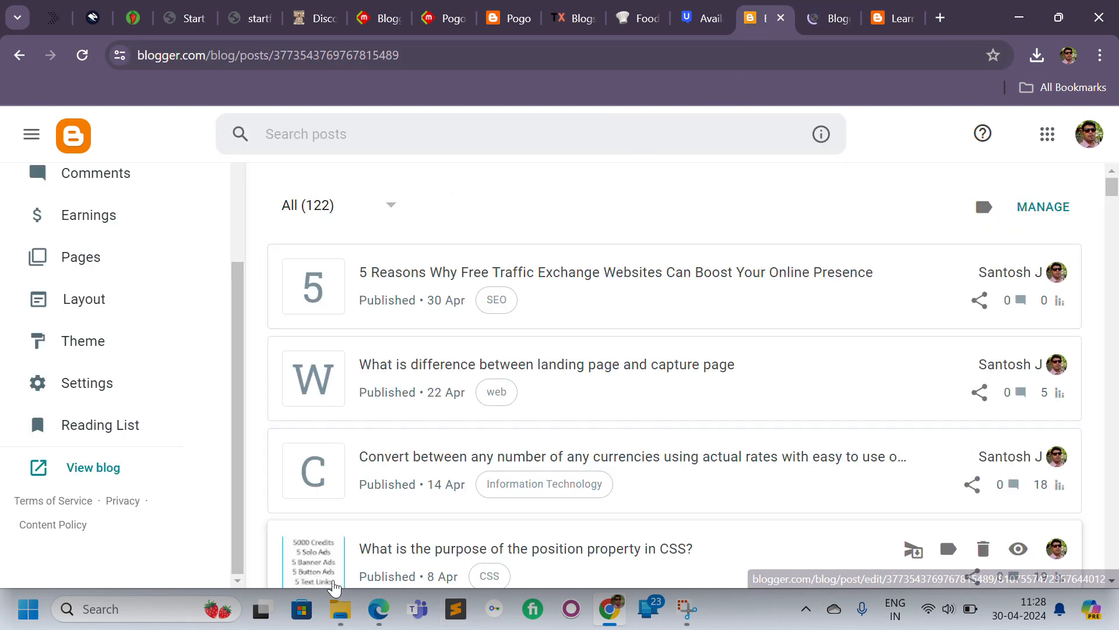
Open the Blogstar template's Documentation folder and its index page in the browser.
mouse_move(343, 621)
mouse_move(421, 551)
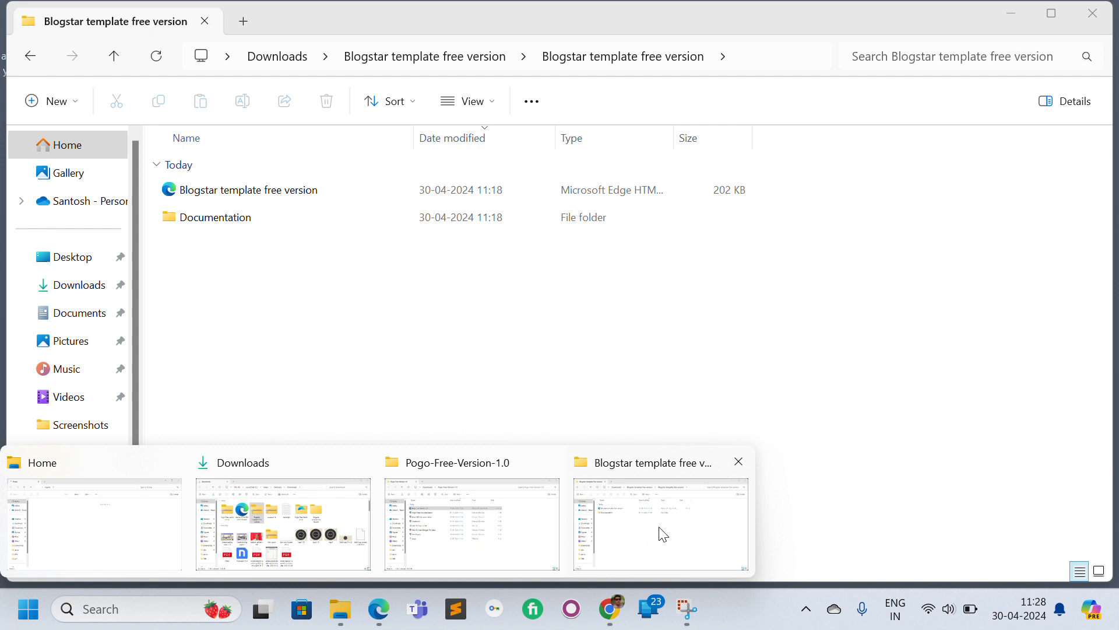
left_click(665, 533)
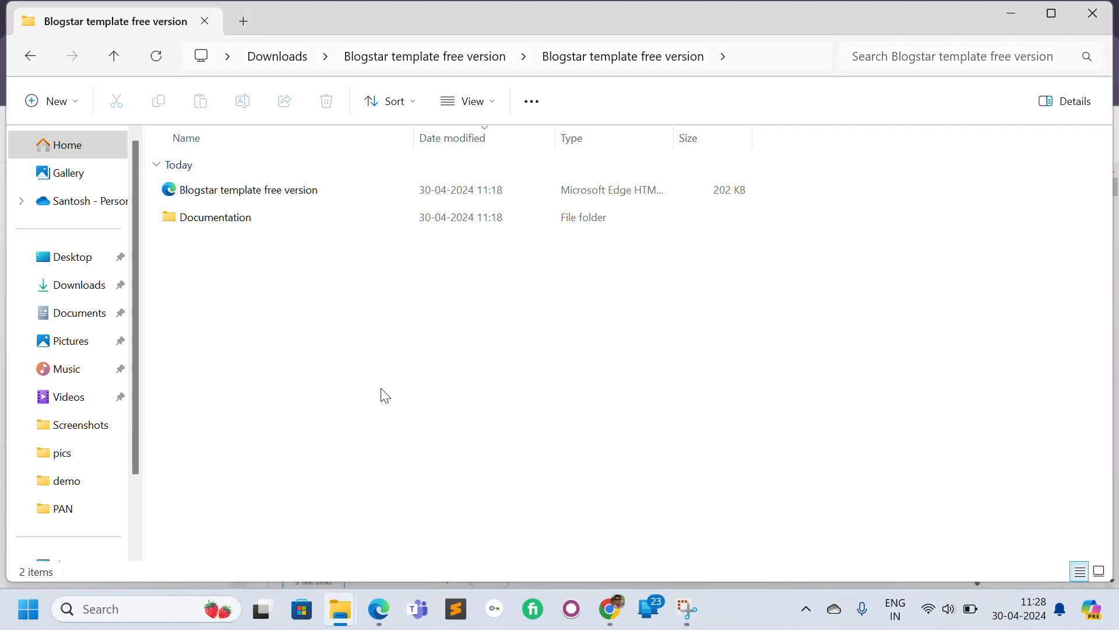
left_click(228, 225)
key("Return")
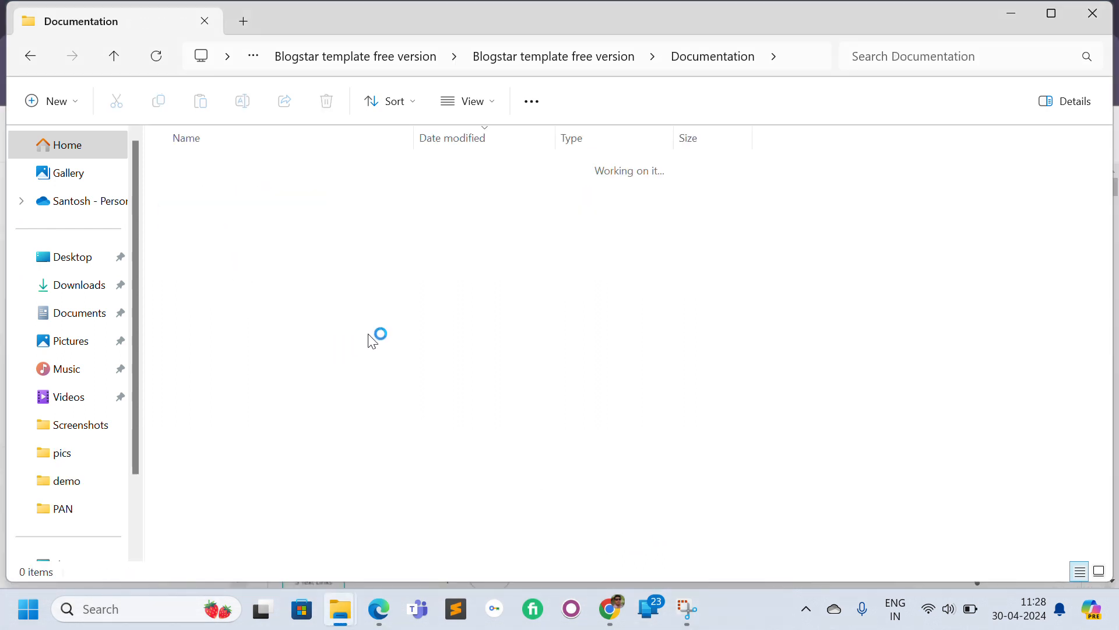
left_click(211, 195)
double_click(211, 195)
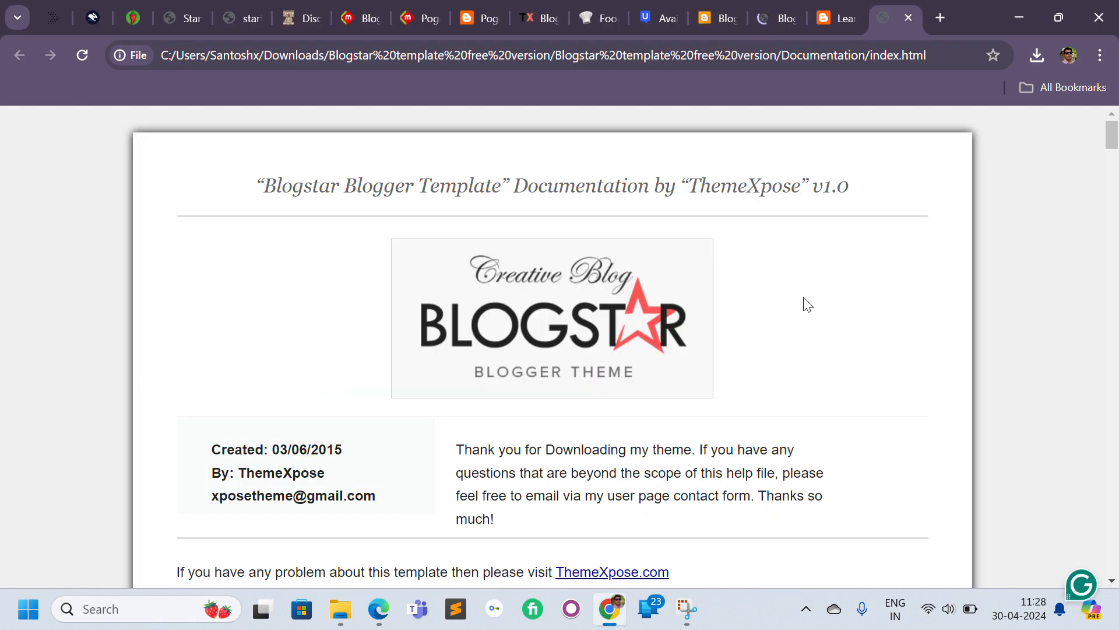
Read the documentation's table of contents and its Setting up the menu section.
scroll(1118, 233, "down", 5)
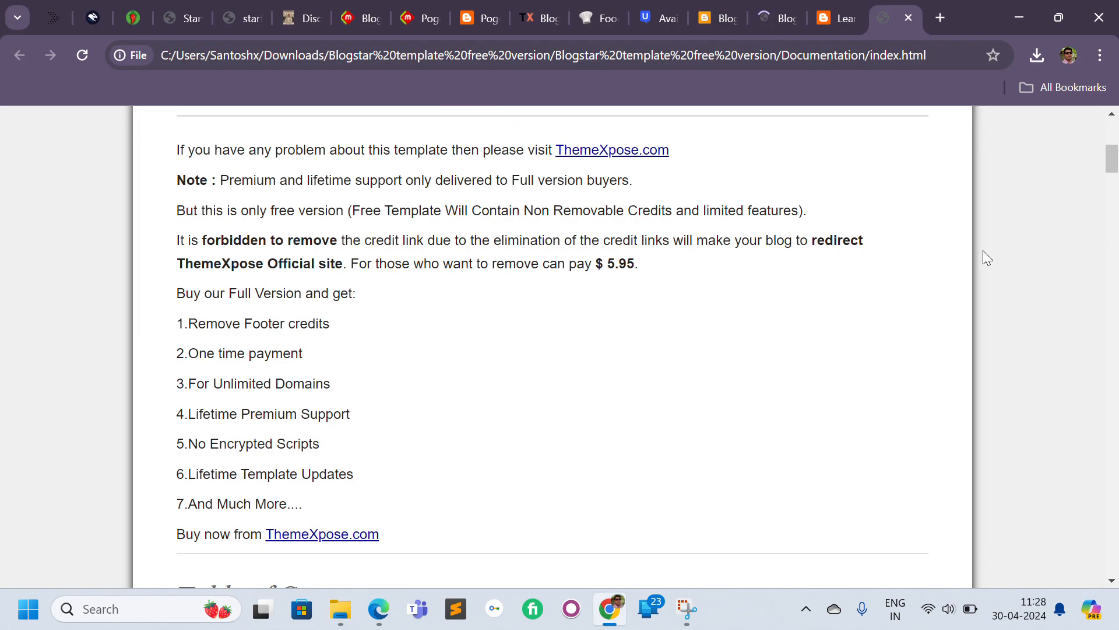
scroll(991, 309, "down", 10)
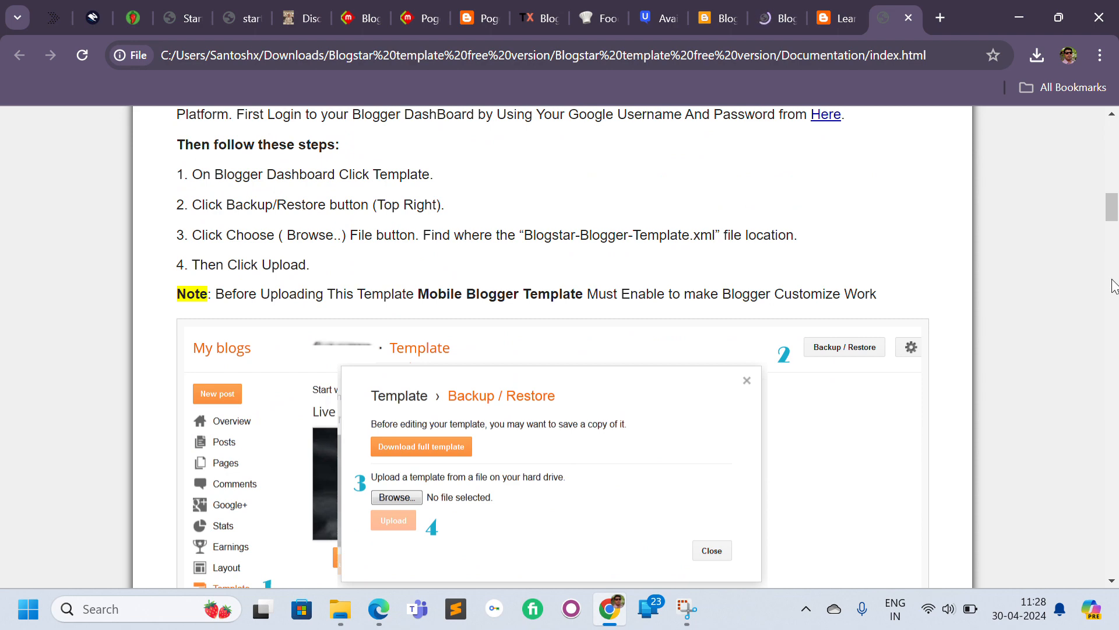
left_click_drag(1112, 207, 1111, 181)
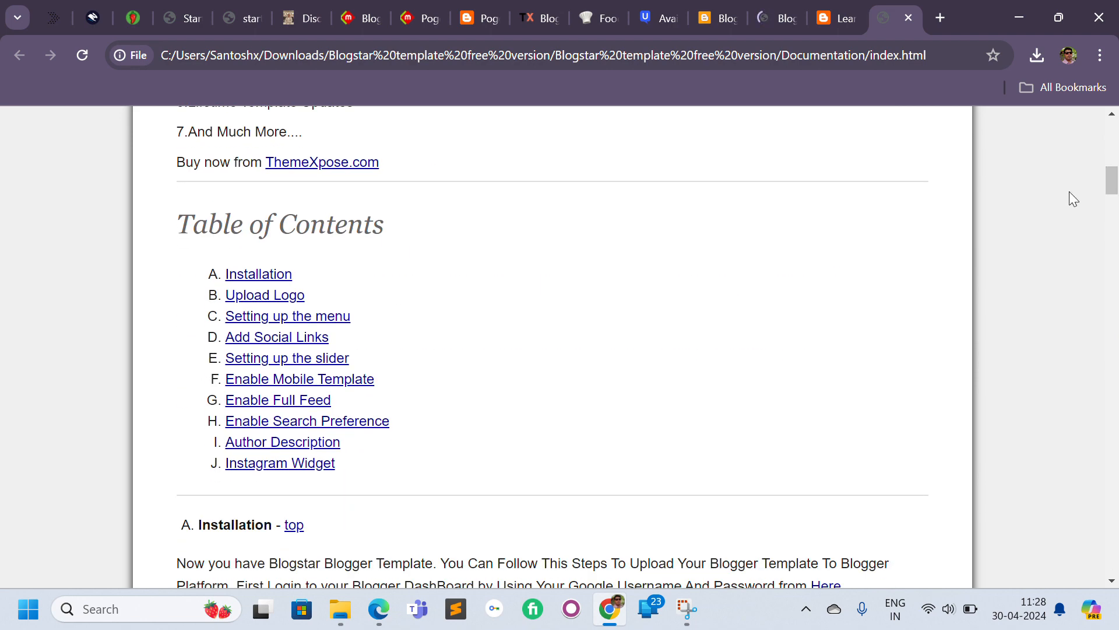
left_click(311, 319)
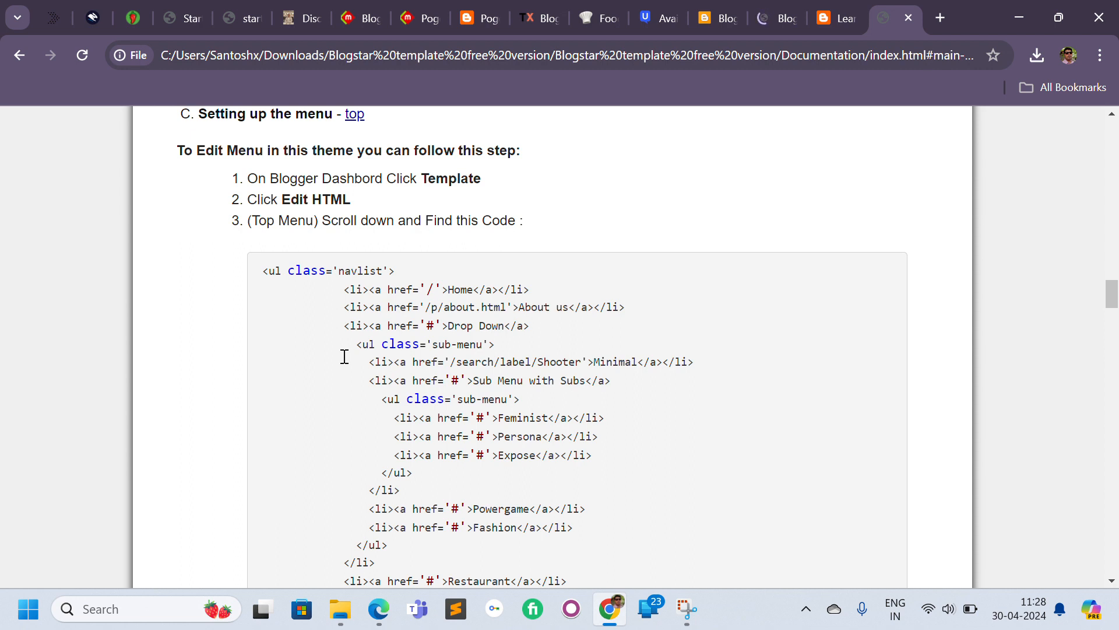
left_click_drag(331, 199, 583, 256)
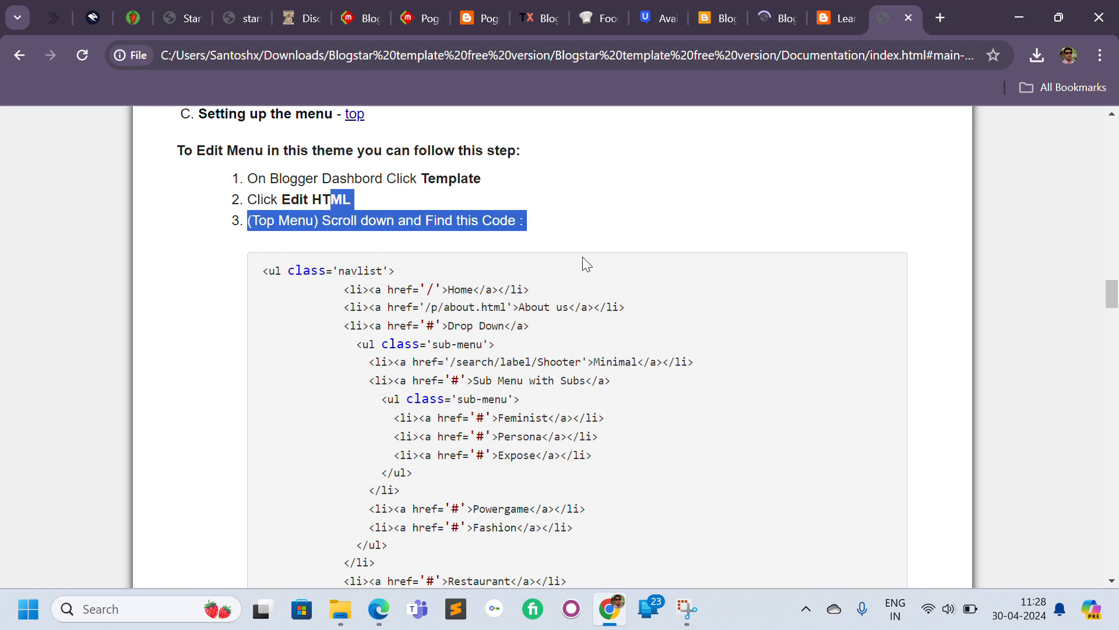
left_click(607, 418)
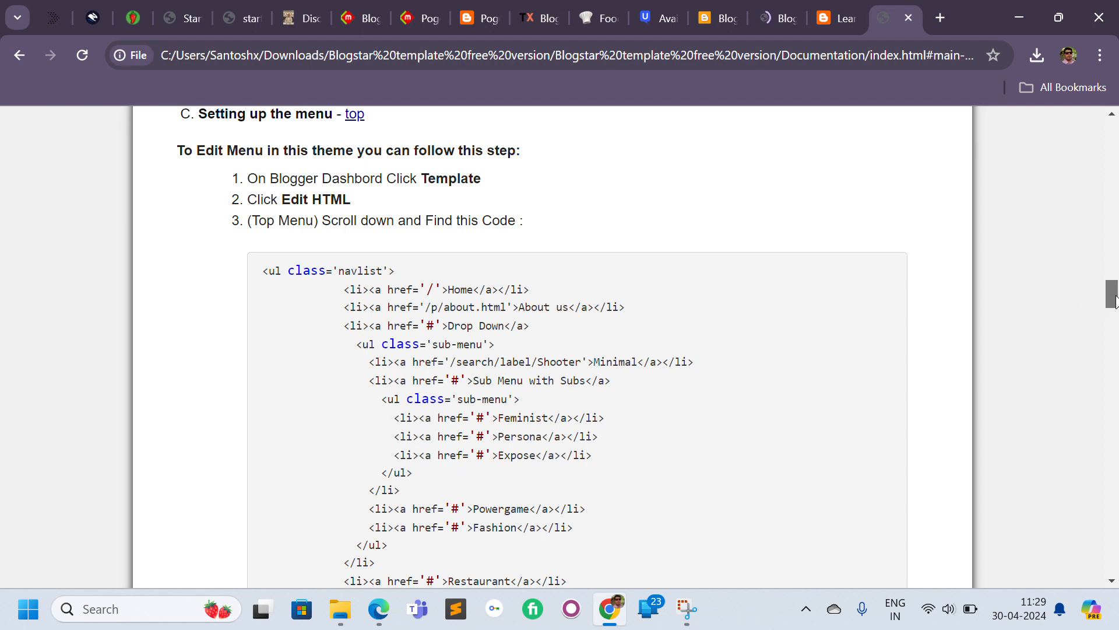
Copy the <ul class='navlist'> line from the documentation and open the Learncut theme's HTML editor.
mouse_move(1115, 302)
left_mouse_down()
mouse_move(1115, 350)
mouse_move(1106, 301)
left_mouse_up()
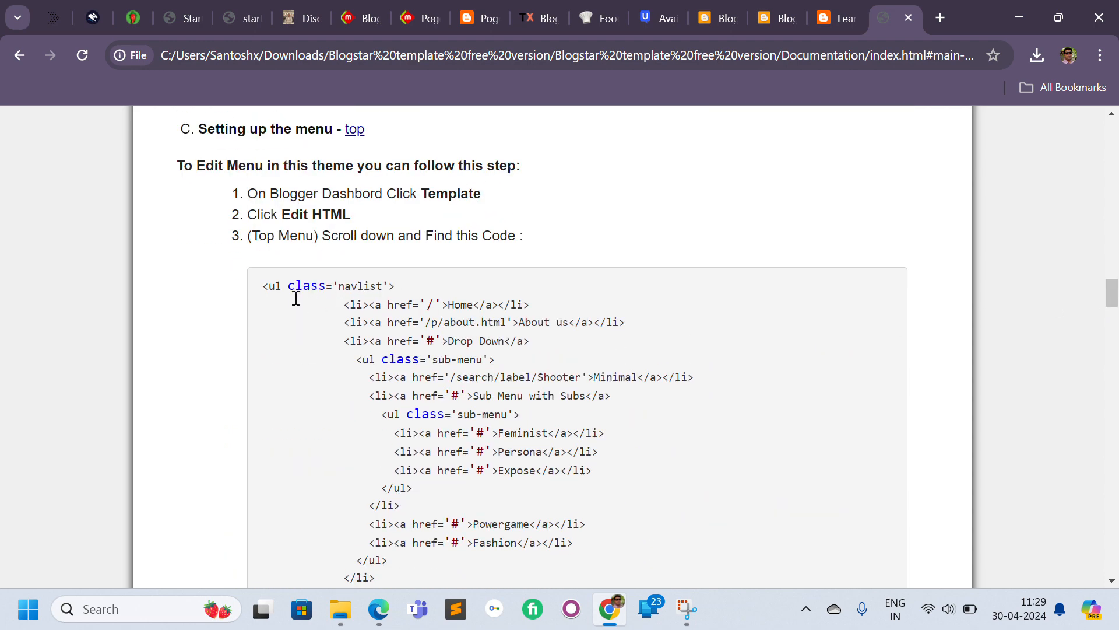
left_click_drag(263, 285, 410, 297)
key("ctrl+c")
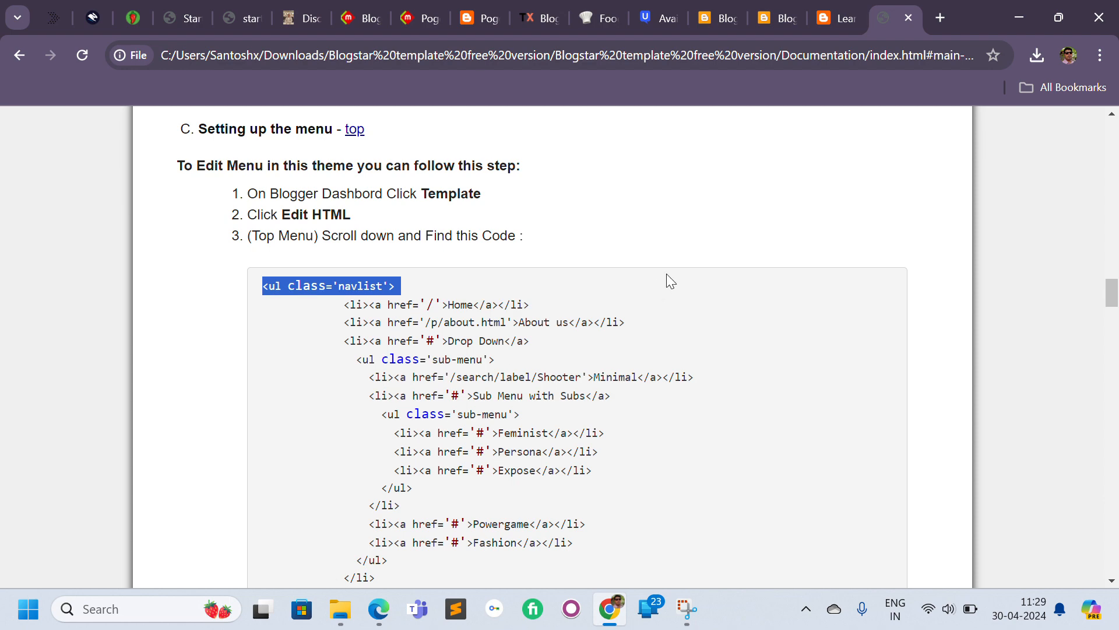
left_click(784, 13)
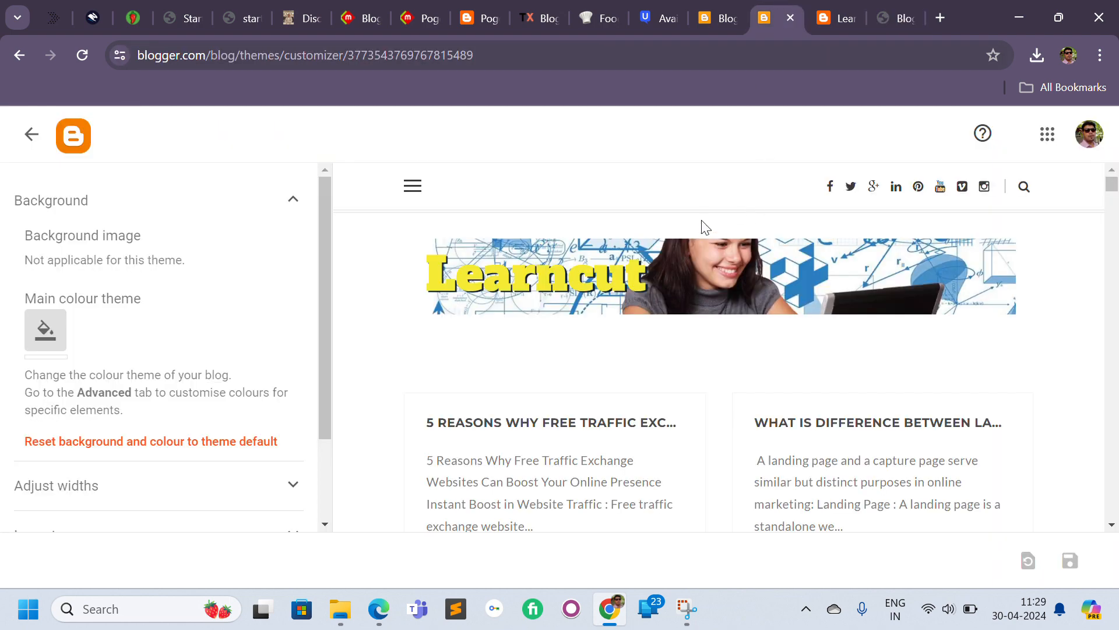
left_click(26, 135)
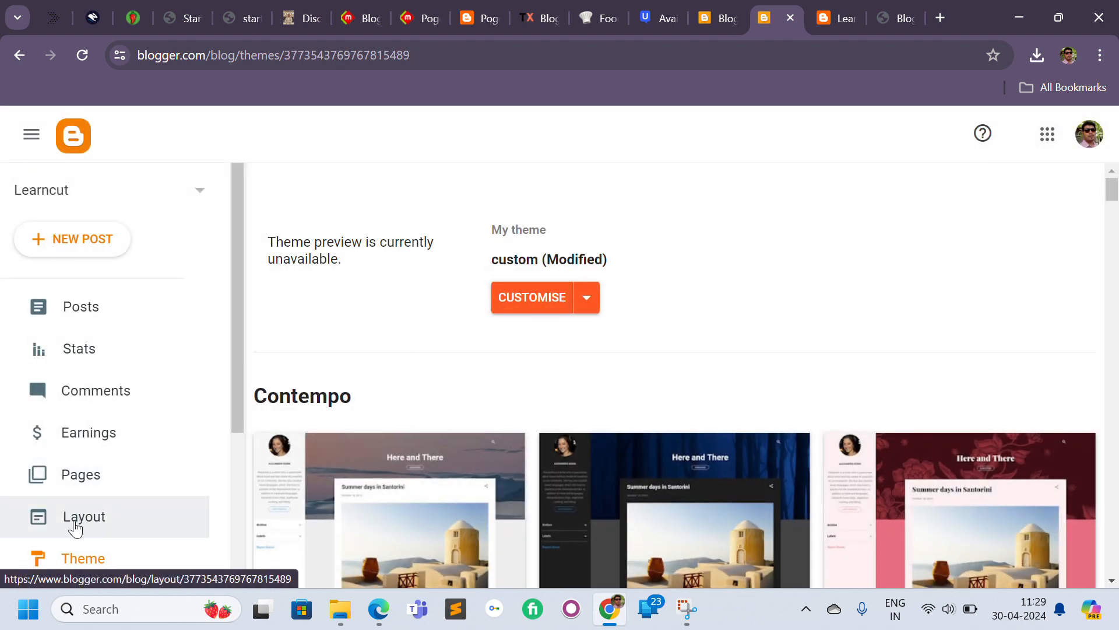
left_click(589, 315)
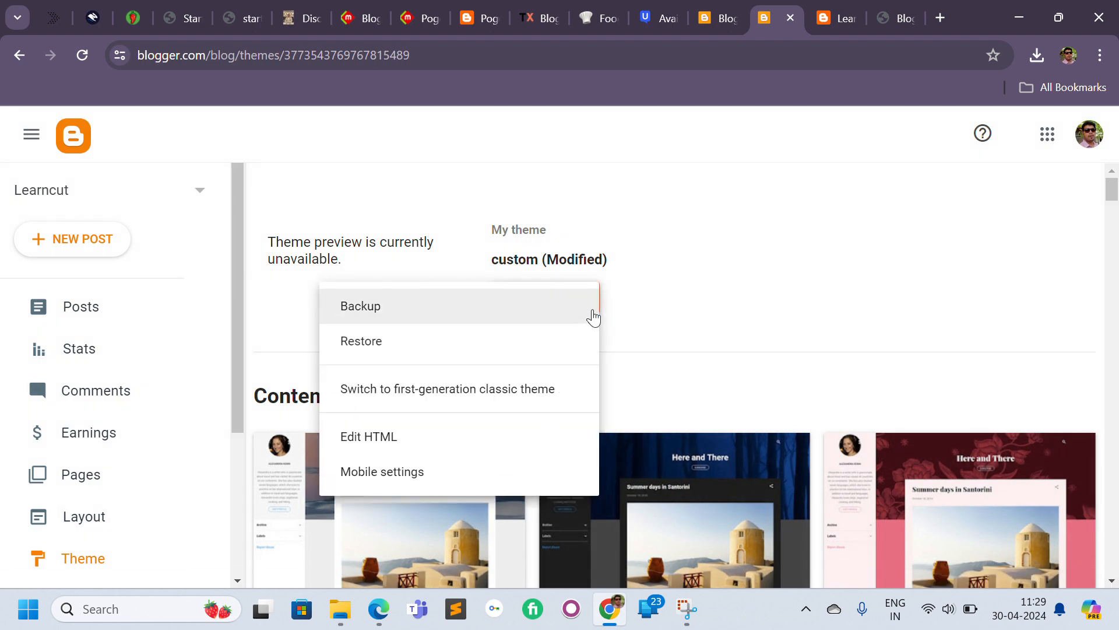
left_click(490, 437)
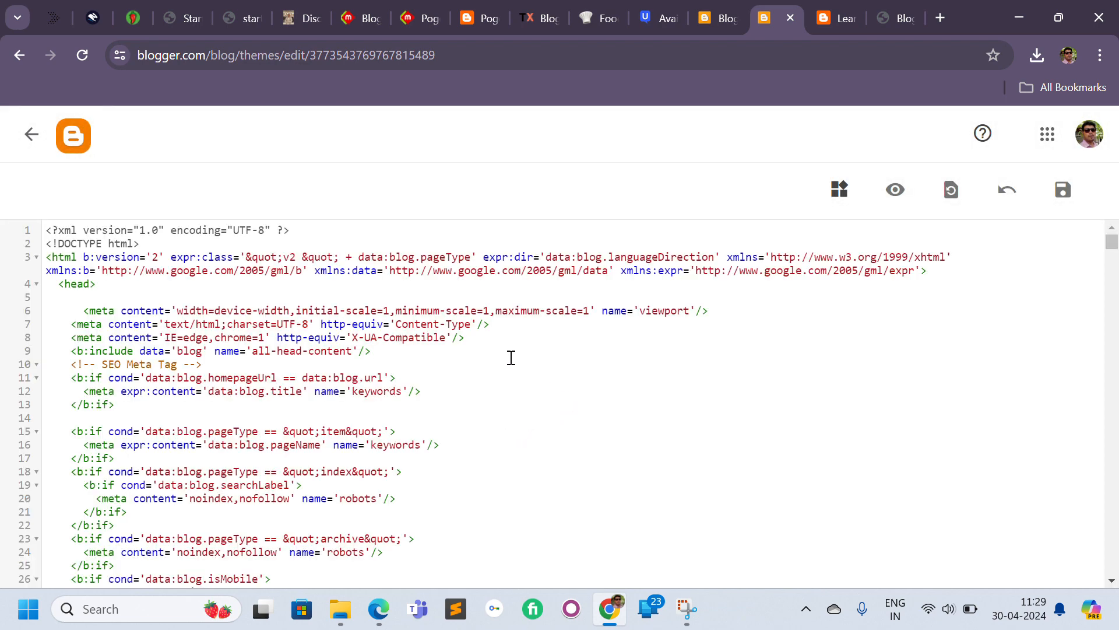
Search the theme code for the navlist menu and scroll to its list items.
key("ctrl+f")
key("ctrl+v")
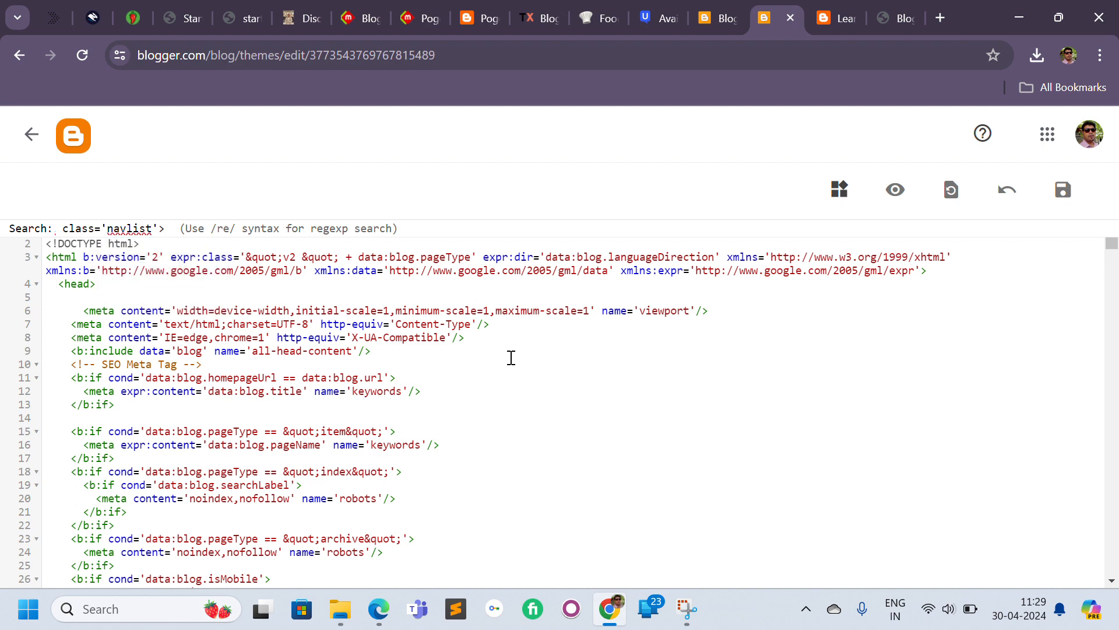
type("l")
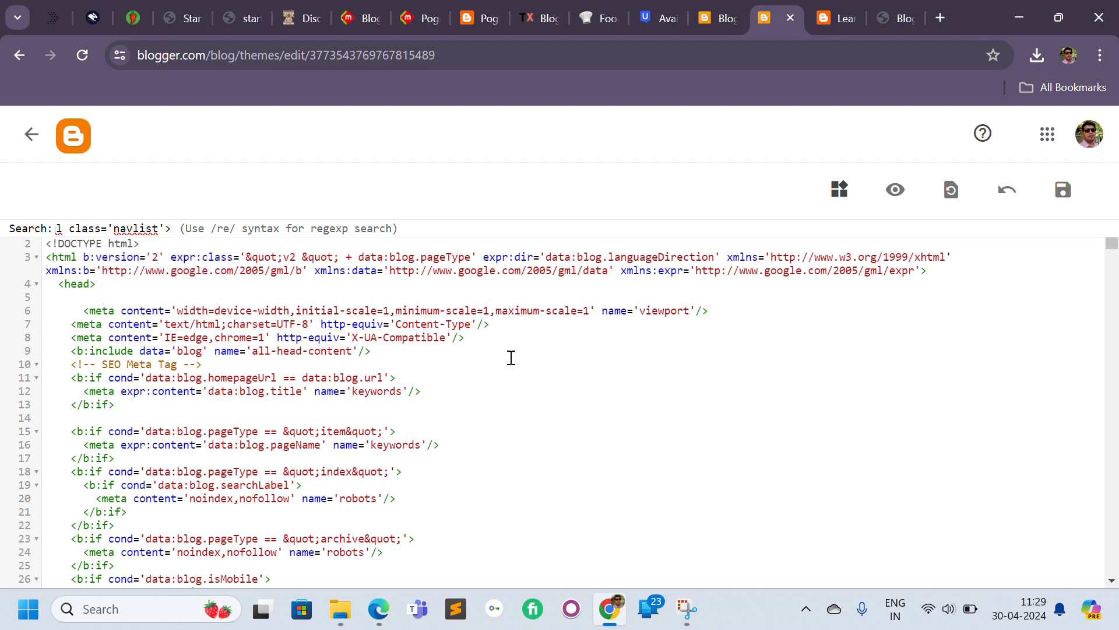
key("Return")
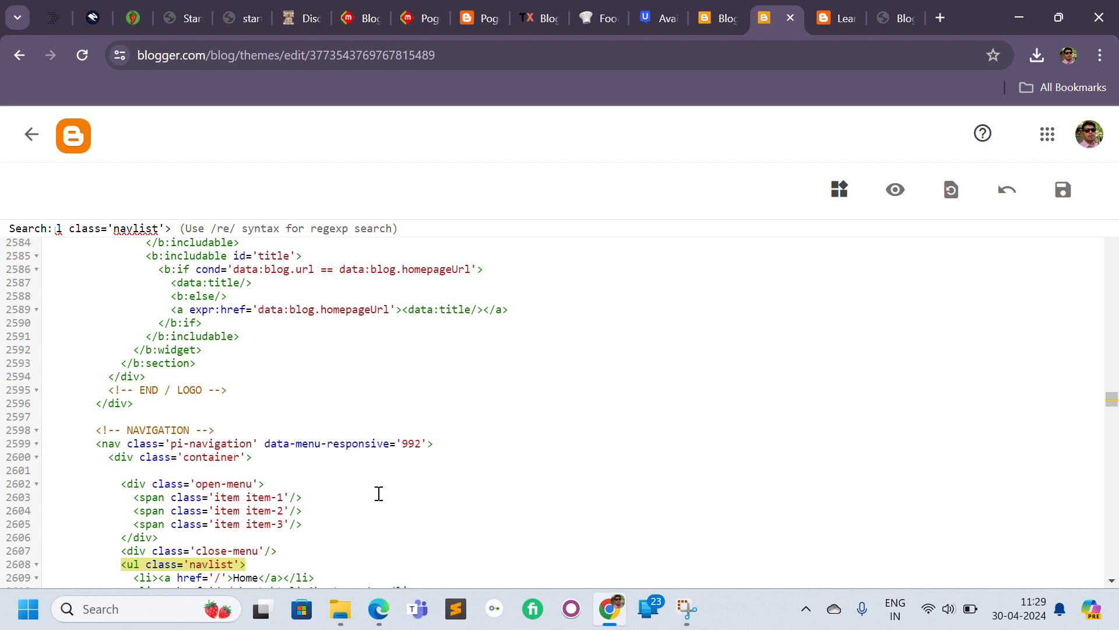
left_click(1113, 581)
left_click(1113, 582)
left_click(1113, 581)
left_click(1113, 581)
left_click(1113, 582)
left_click(1113, 582)
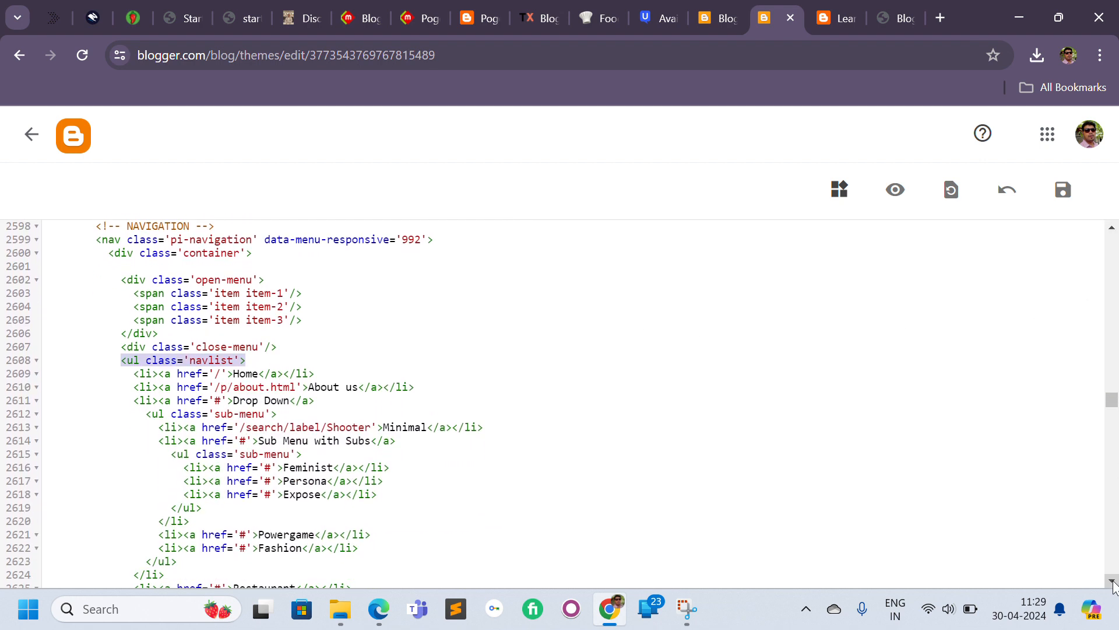
left_click(1113, 581)
left_click(1113, 582)
left_click(1113, 581)
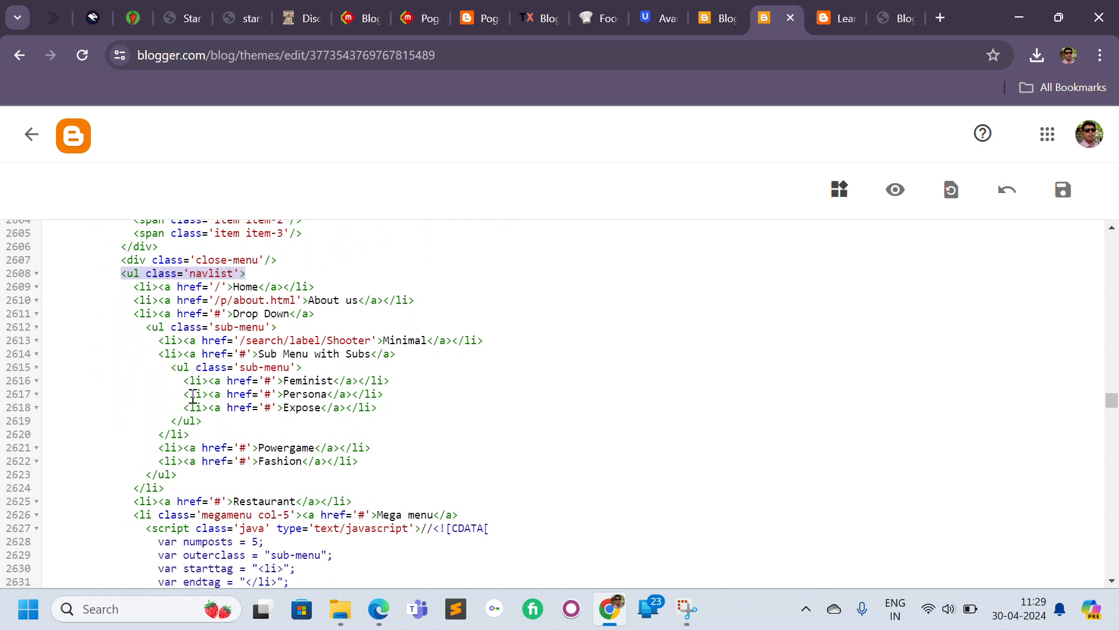
Compare the theme's menu item code with the navigation menu shown on the live blog.
left_click_drag(133, 286, 196, 474)
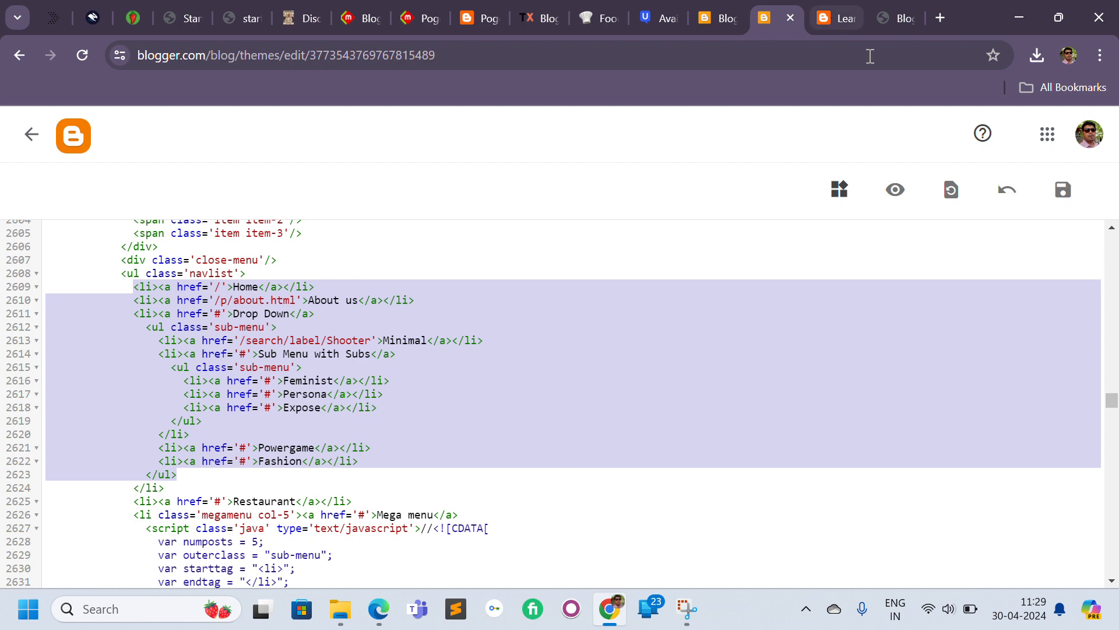
left_click(893, 12)
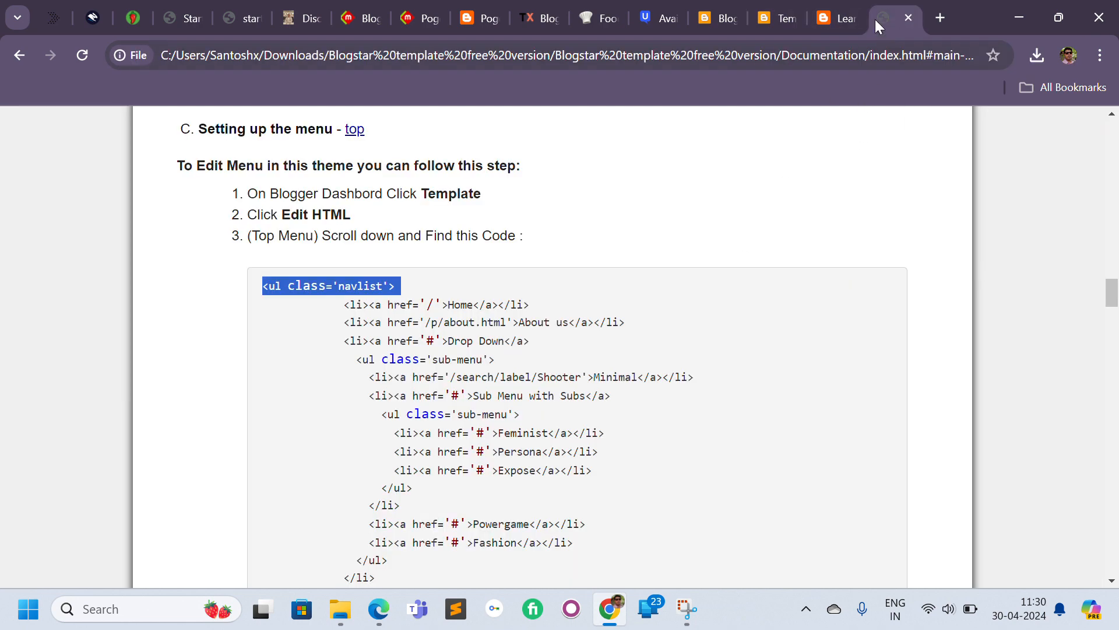
left_click(779, 2)
left_click(840, 11)
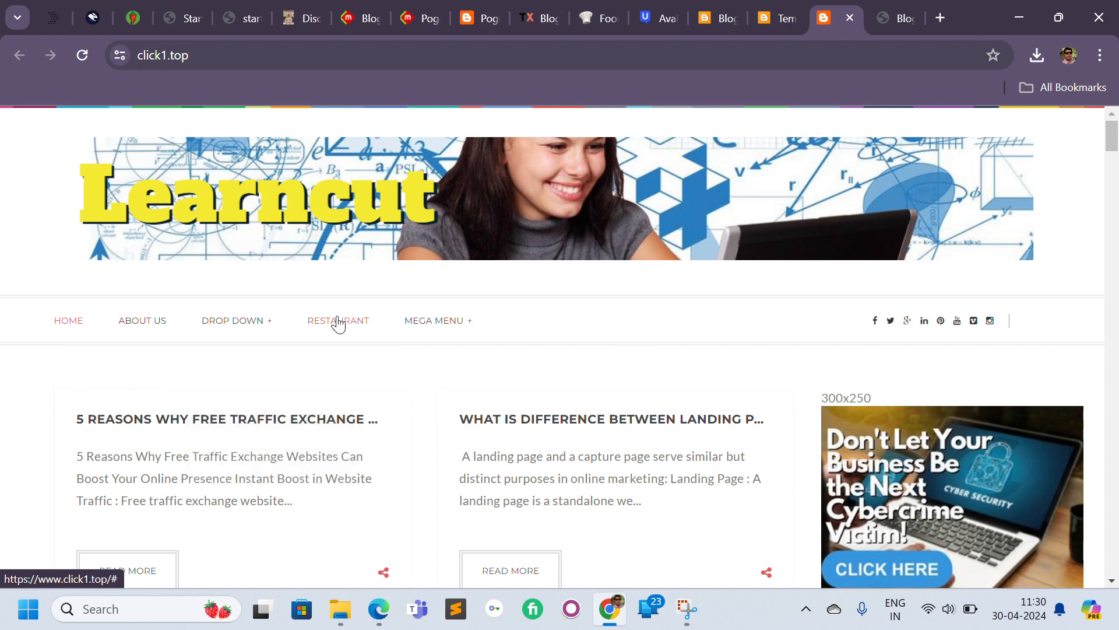
mouse_move(420, 320)
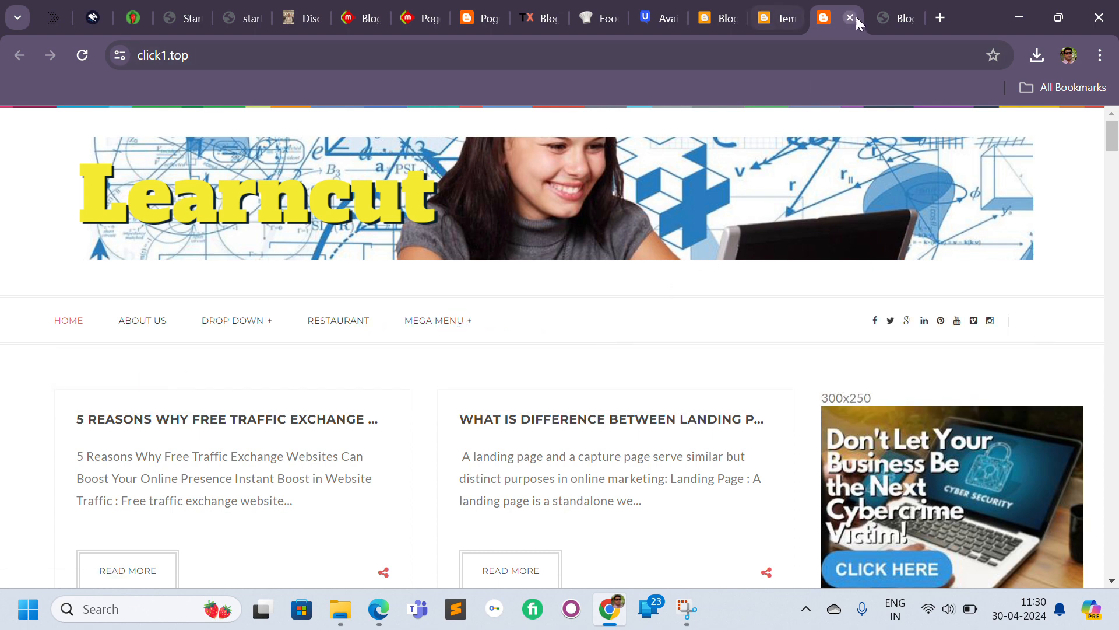
left_click(885, 14)
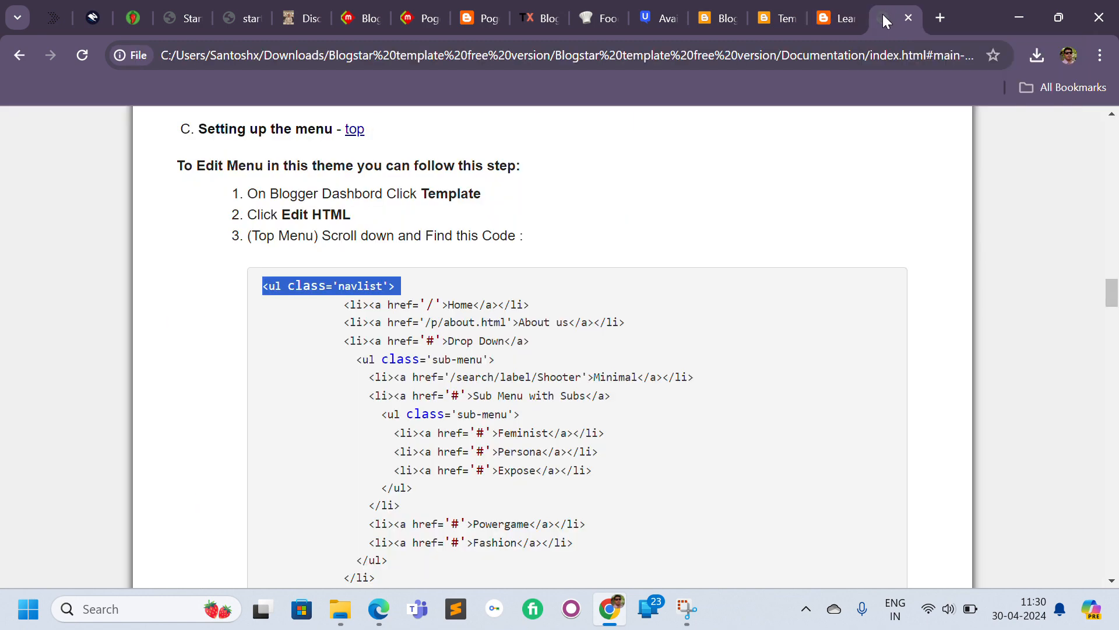
left_click(833, 12)
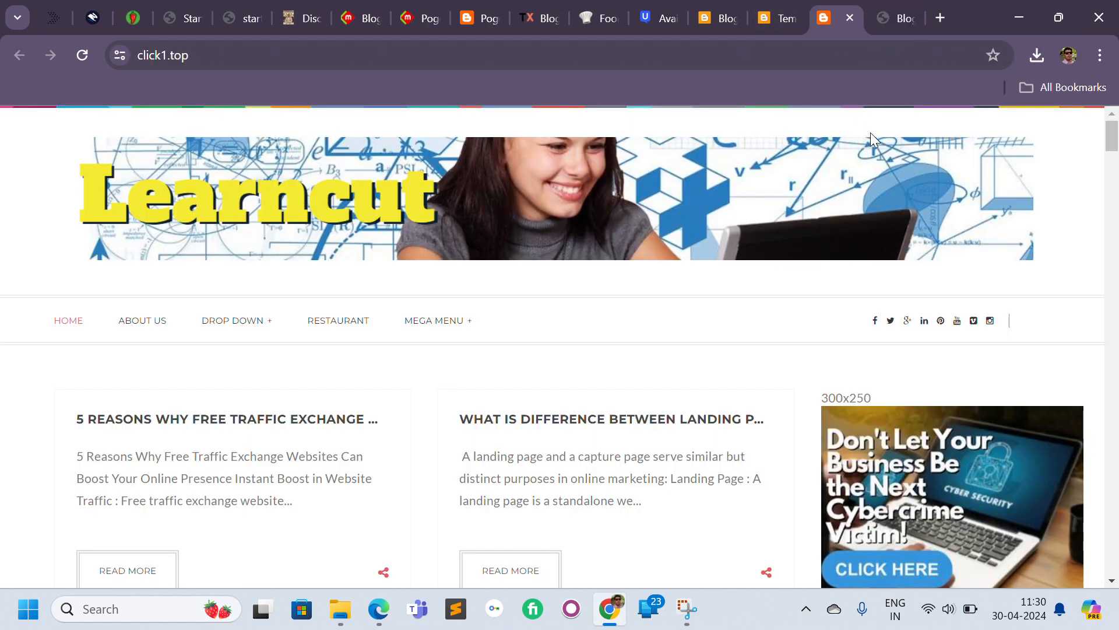
left_click(692, 6)
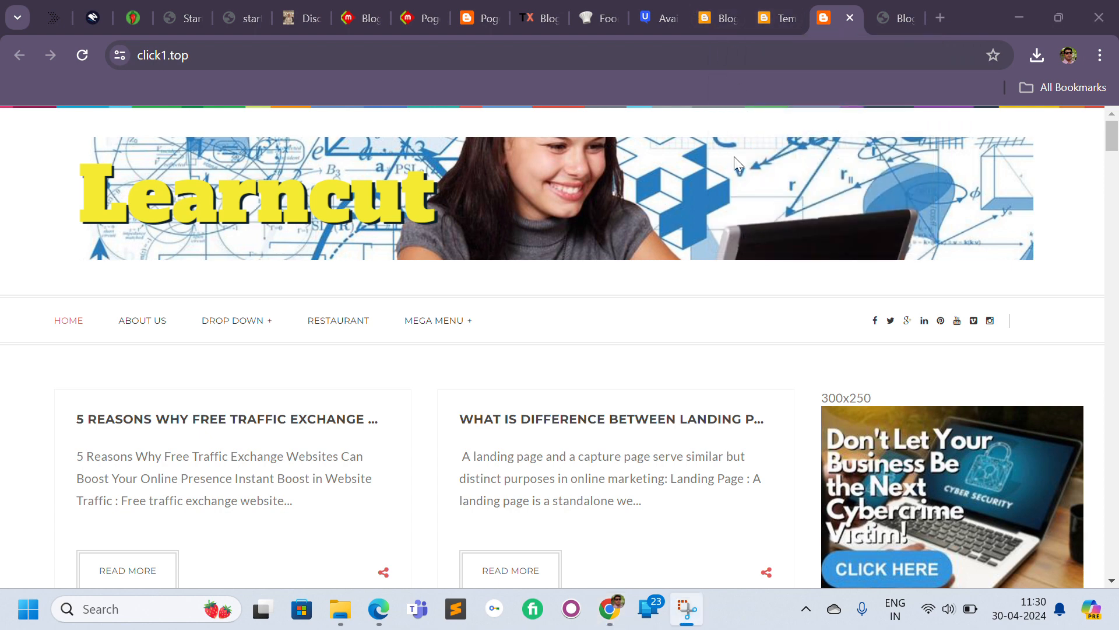
left_click(768, 19)
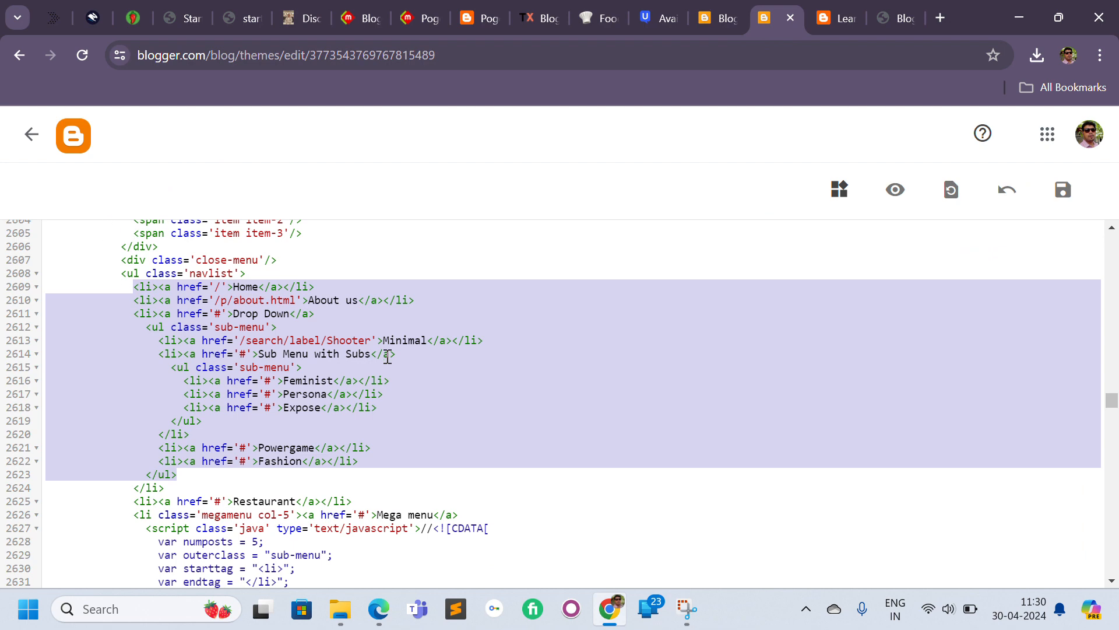
left_click(819, 17)
Go back to the Blogger dashboard through the browser's address bar.
left_click(340, 63)
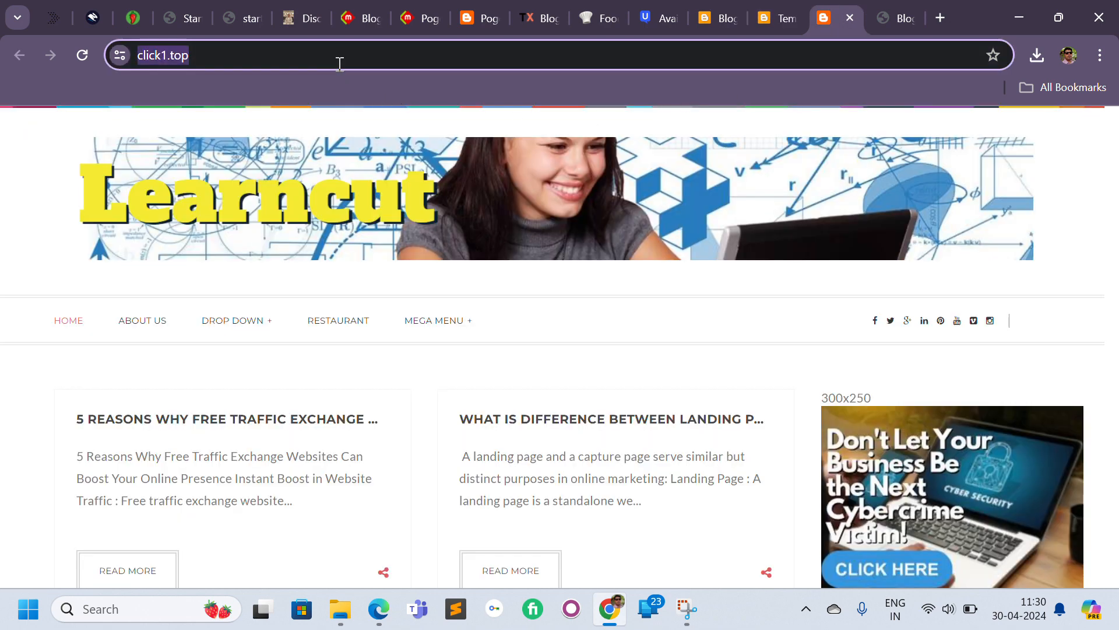
type("bloo")
key("Return")
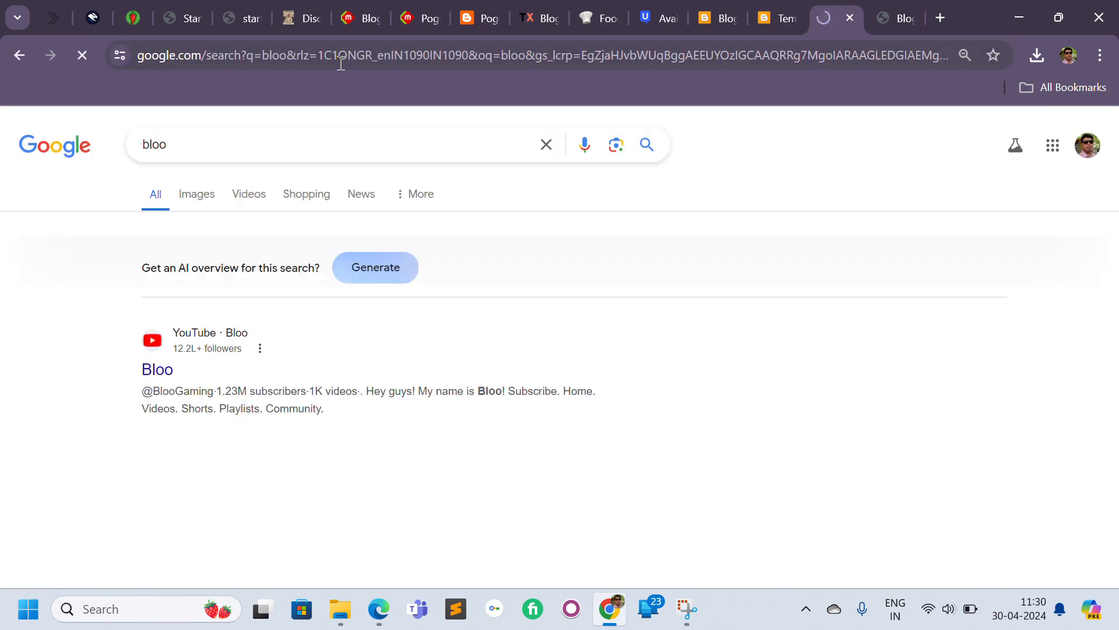
left_click(341, 63)
type("blogger.com")
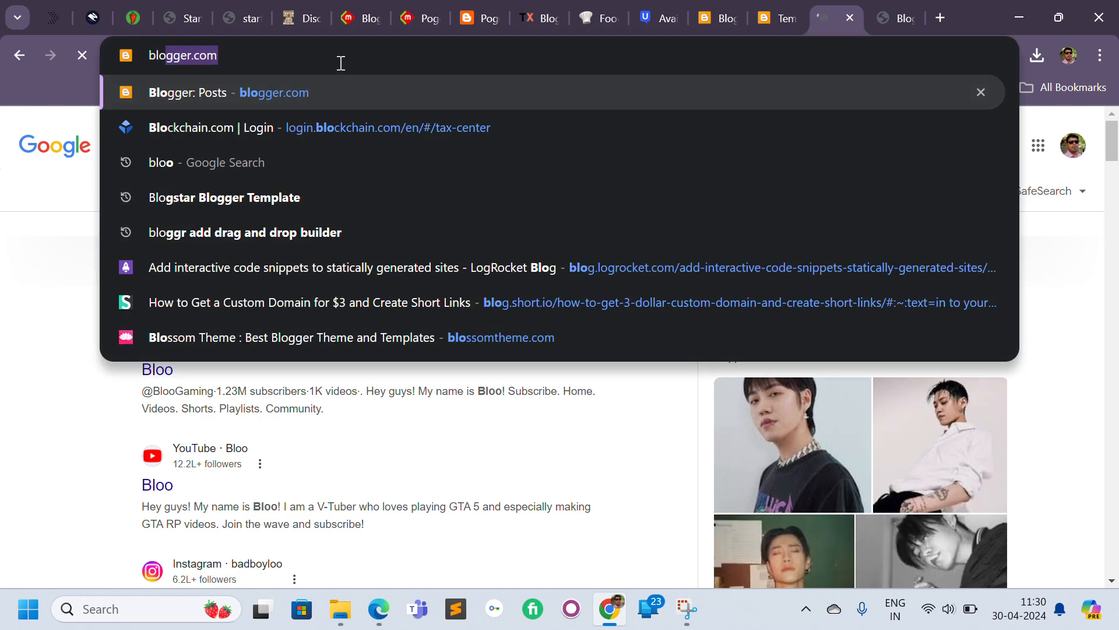
key("Return")
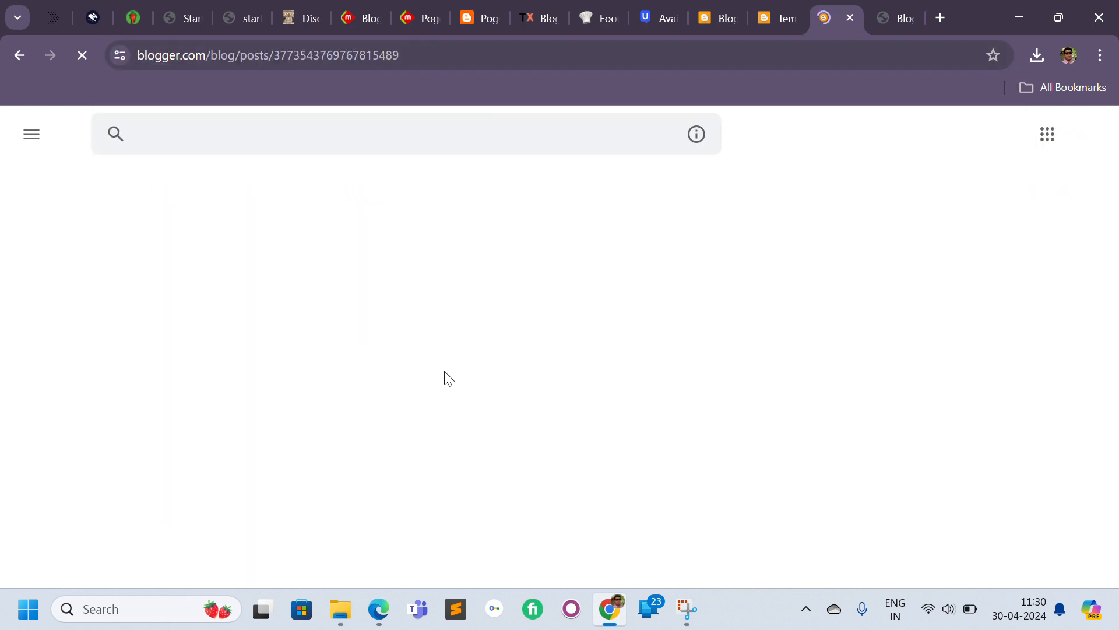
Copy the Table of contents page link from the blog's Pages list and return to the HTML editor.
left_click(105, 470)
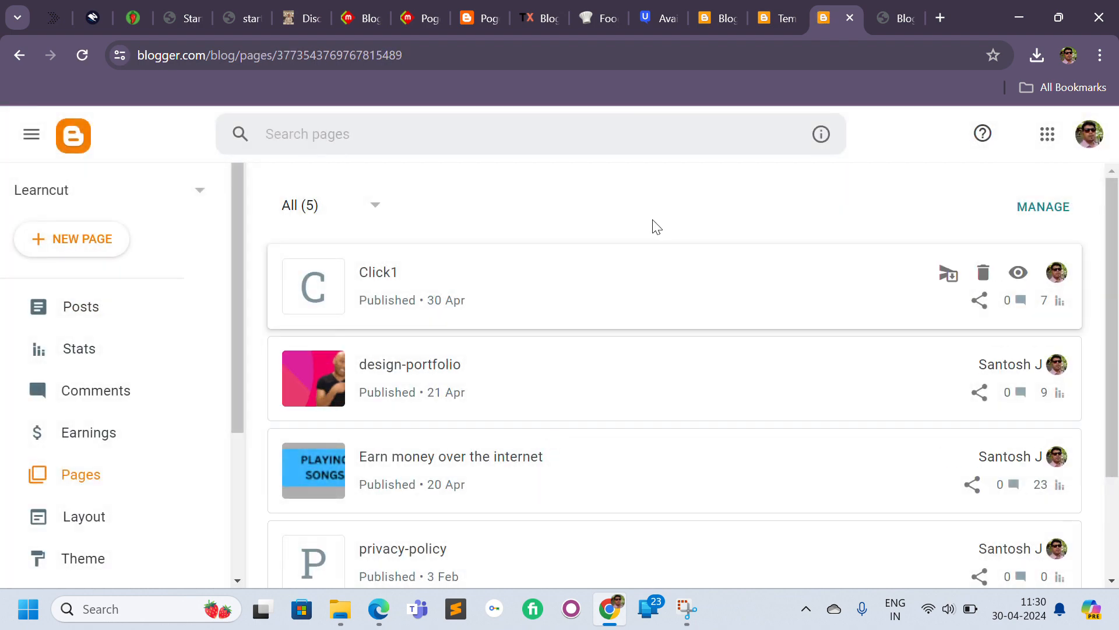
scroll(1035, 368, "down", 2)
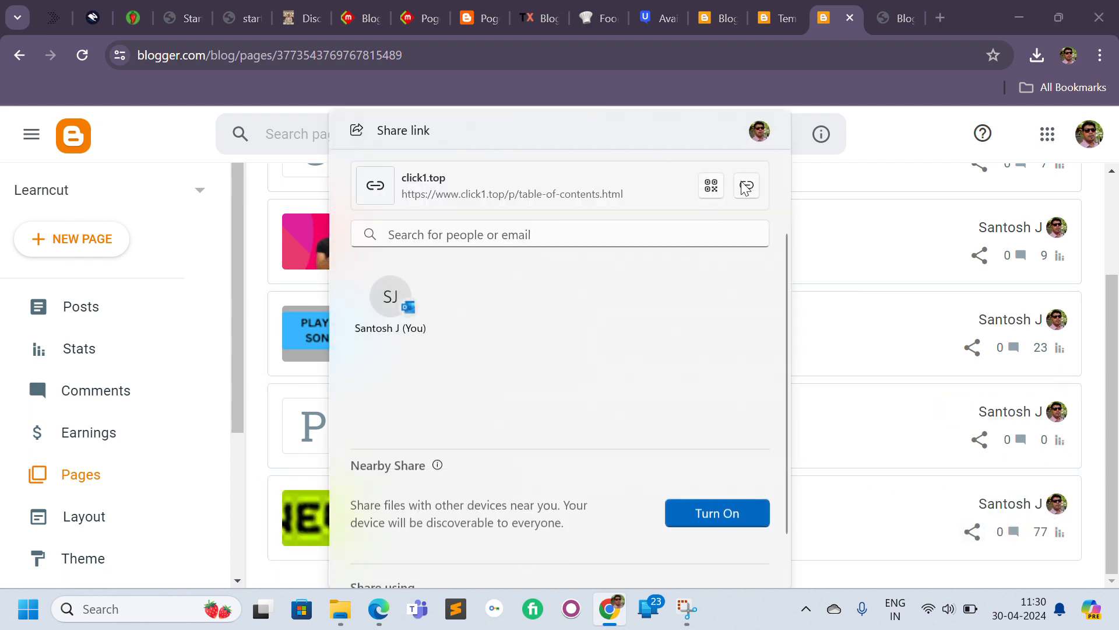
left_click(747, 185)
left_click(905, 183)
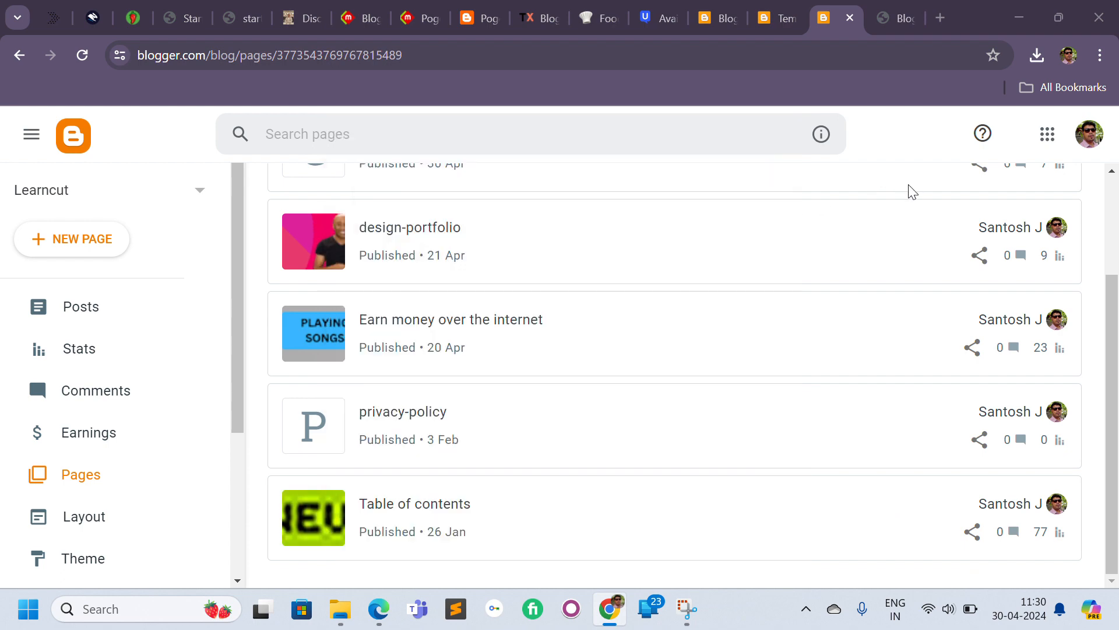
left_click(779, 18)
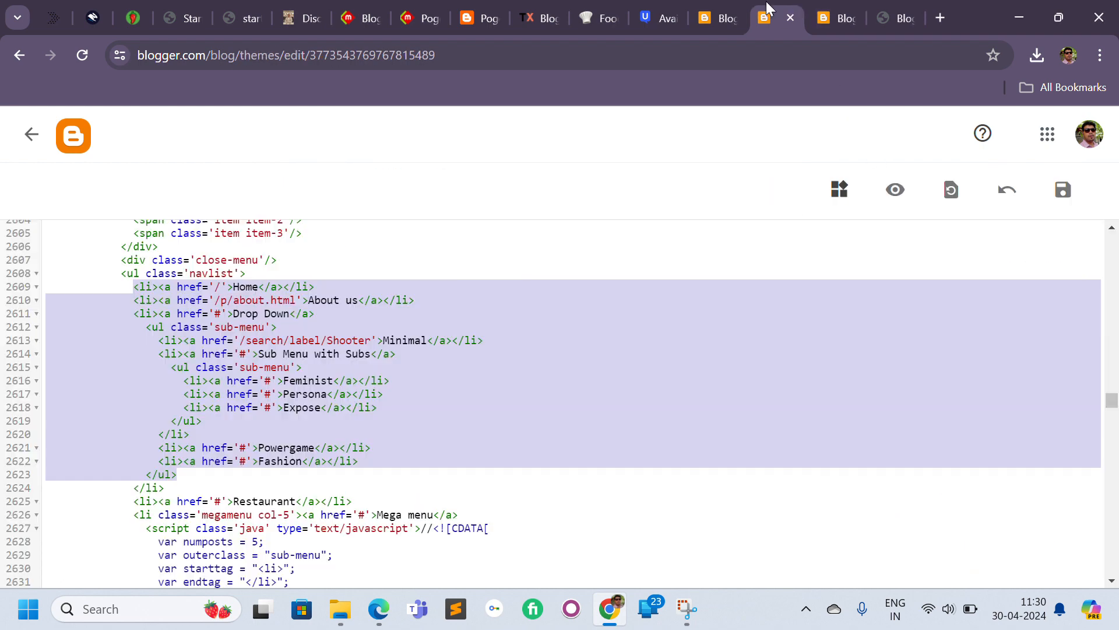
Replace the About us menu link with /p/table-of-contents.html.
left_click(324, 290)
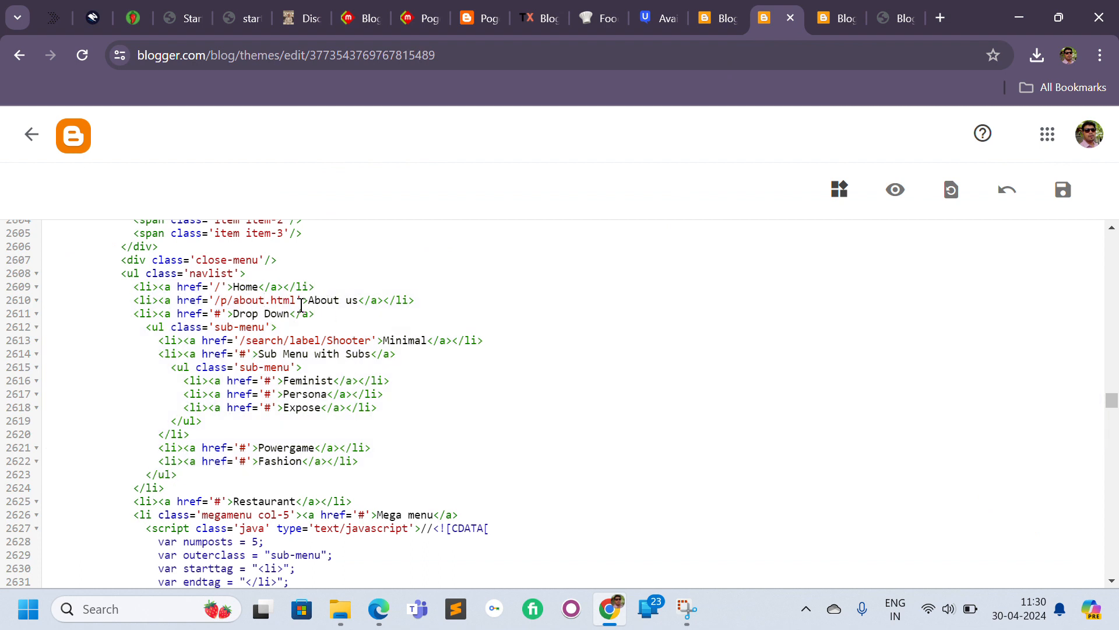
left_click_drag(298, 299, 214, 300)
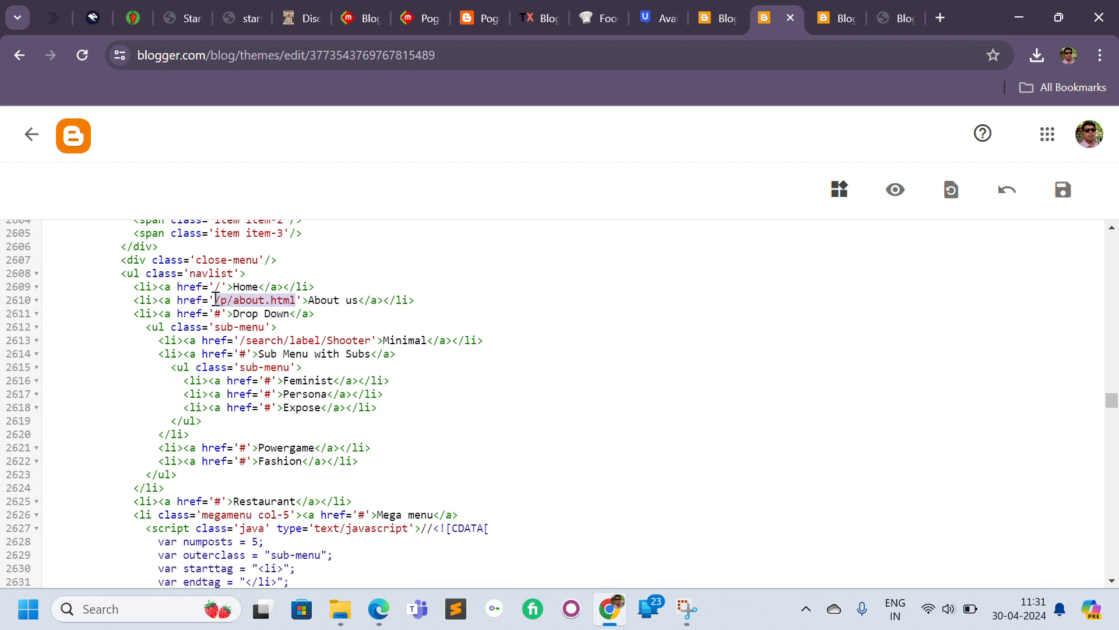
type("https://www.click1.top/p/table-of-contents.html")
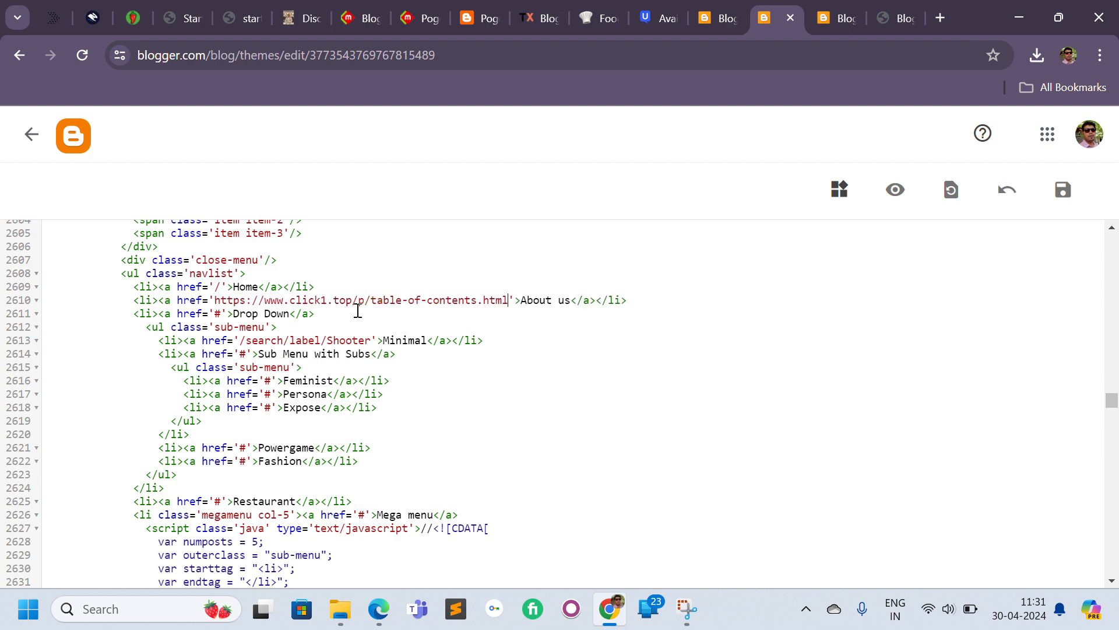
left_click_drag(357, 299, 211, 300)
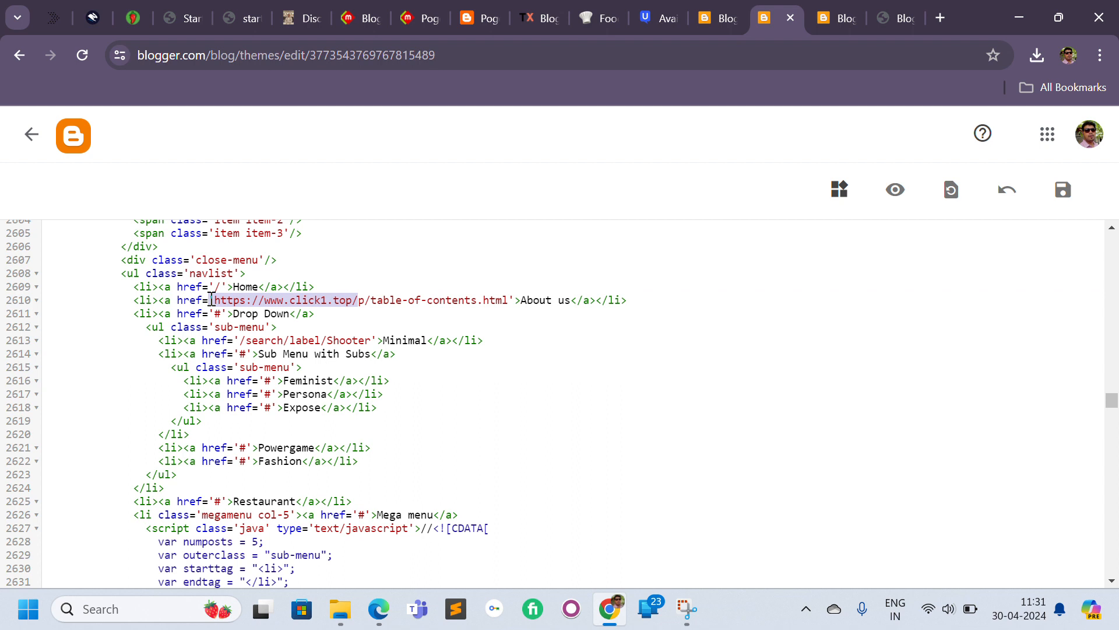
left_click(267, 299)
left_click_drag(357, 298, 214, 300)
type("/")
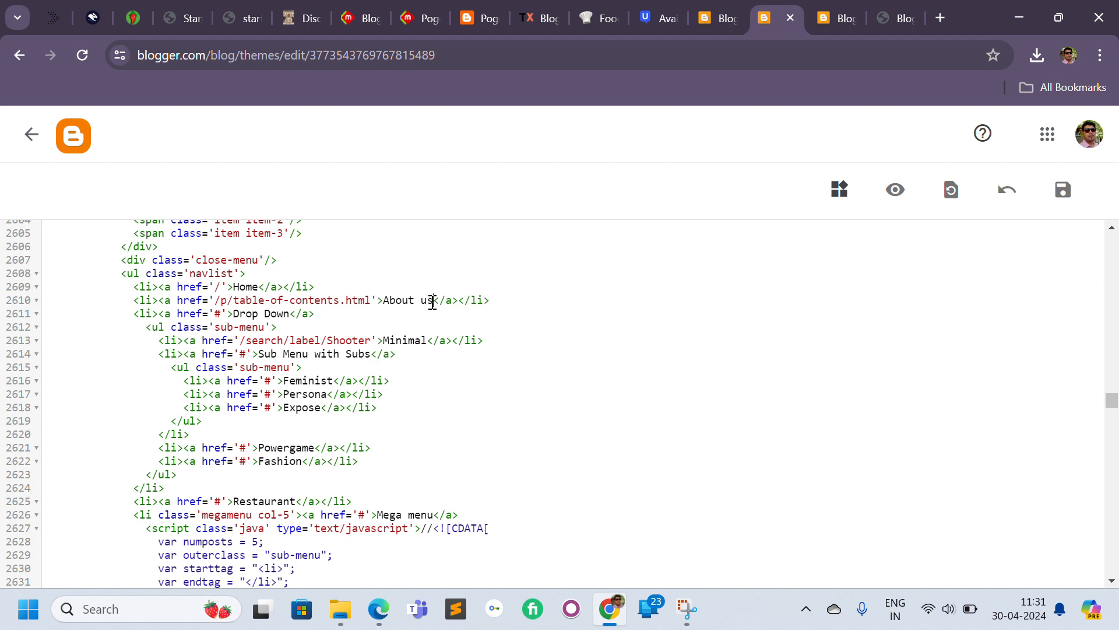
Rename the About us menu item to Table of content.
left_click_drag(432, 301, 385, 298)
type("T")
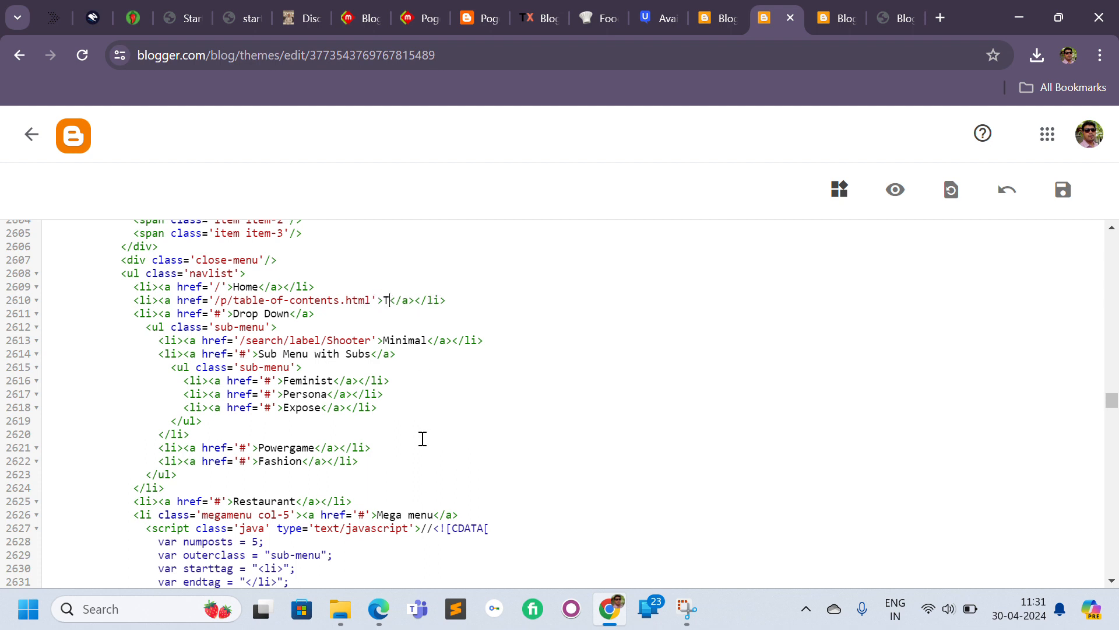
type("er")
key("BackSpace")
key("BackSpace")
type("able of content")
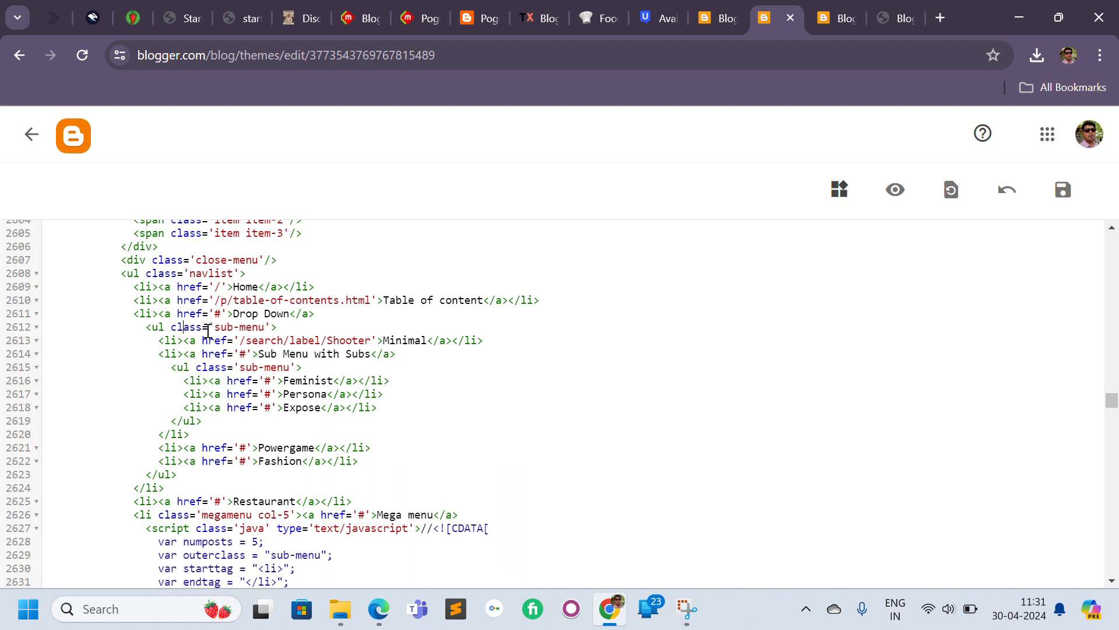
Open the live Learncut blog at click1.top in a new browser tab.
left_click_drag(290, 314, 231, 313)
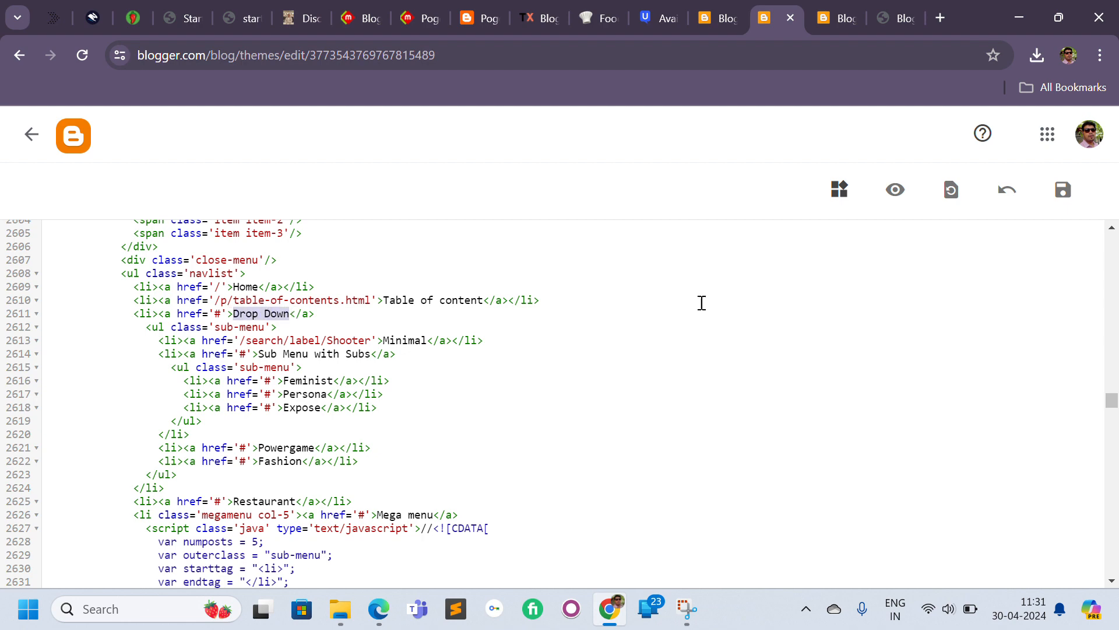
left_click(881, 4)
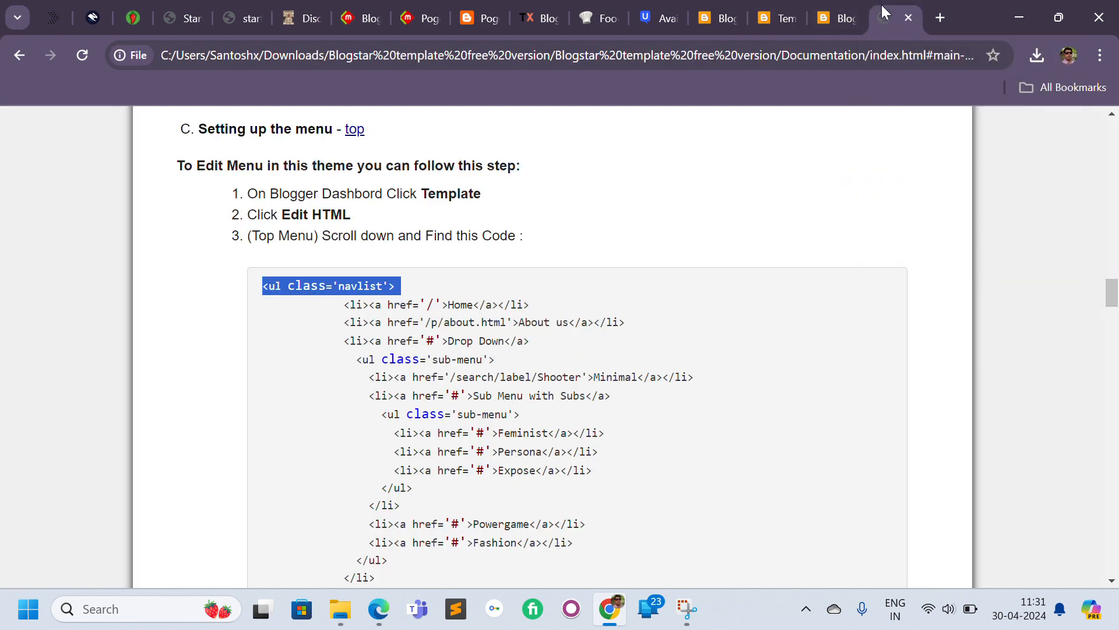
left_click(841, 3)
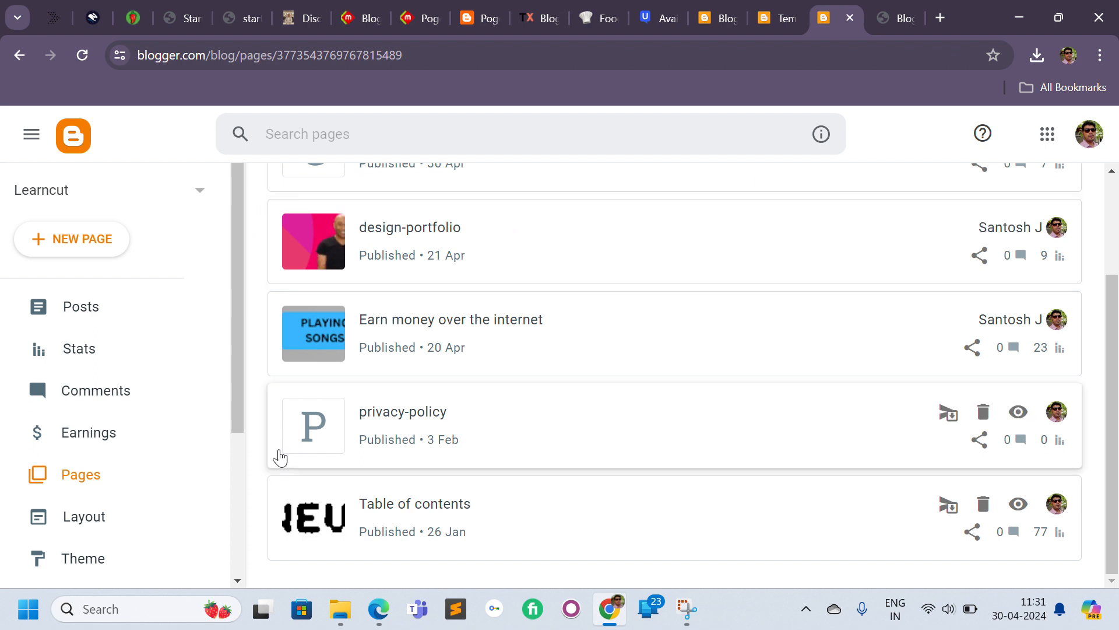
left_click(895, 8)
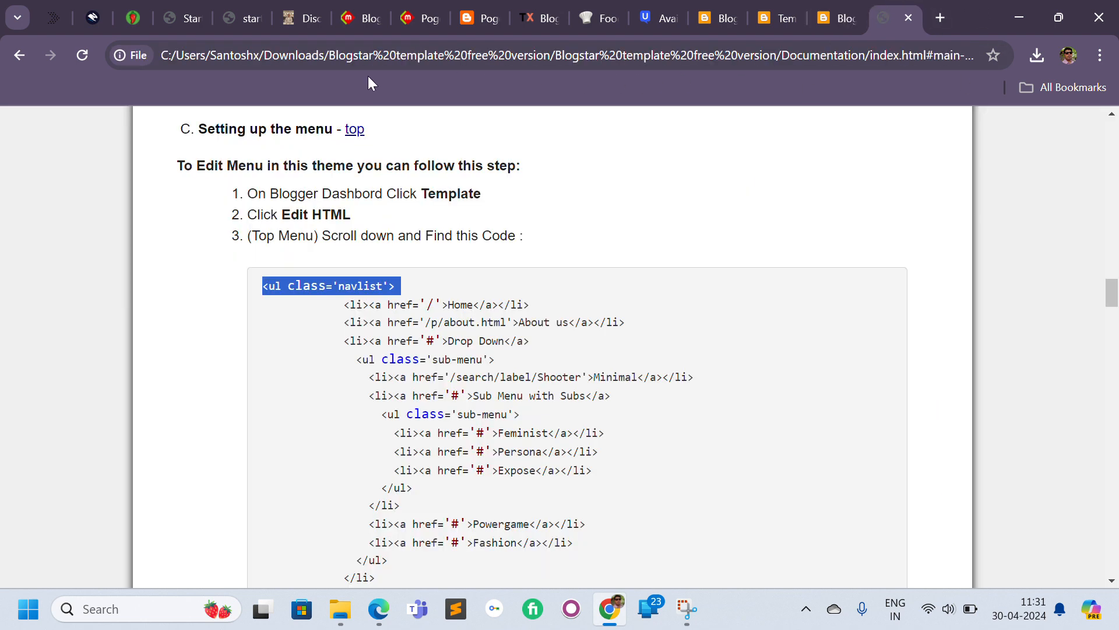
key("ctrl+t")
type("blo")
key("Return")
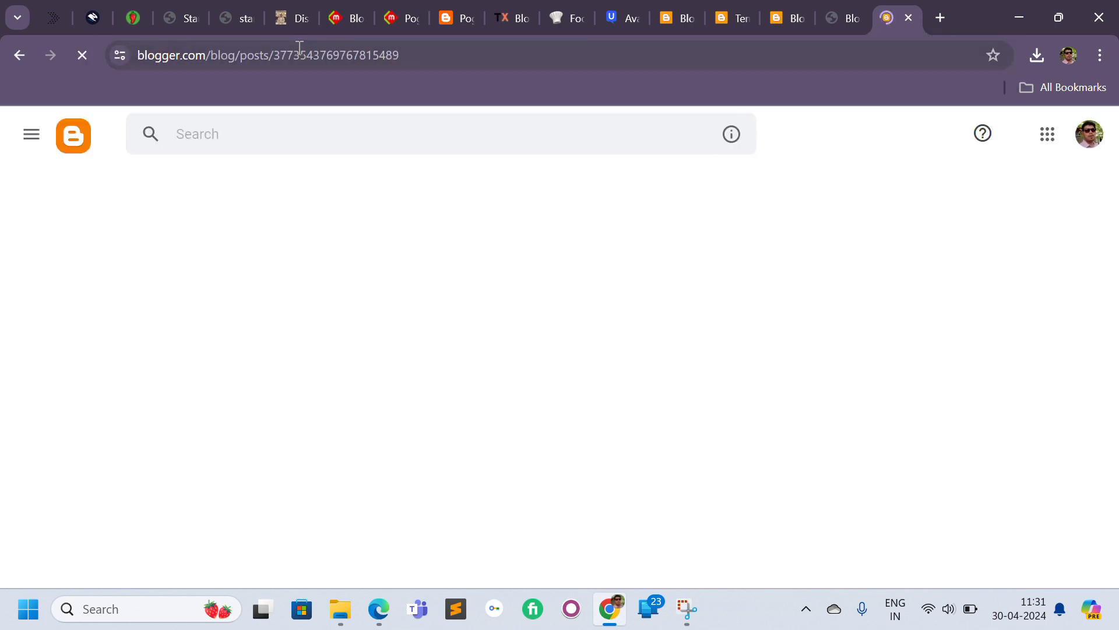
left_click(299, 51)
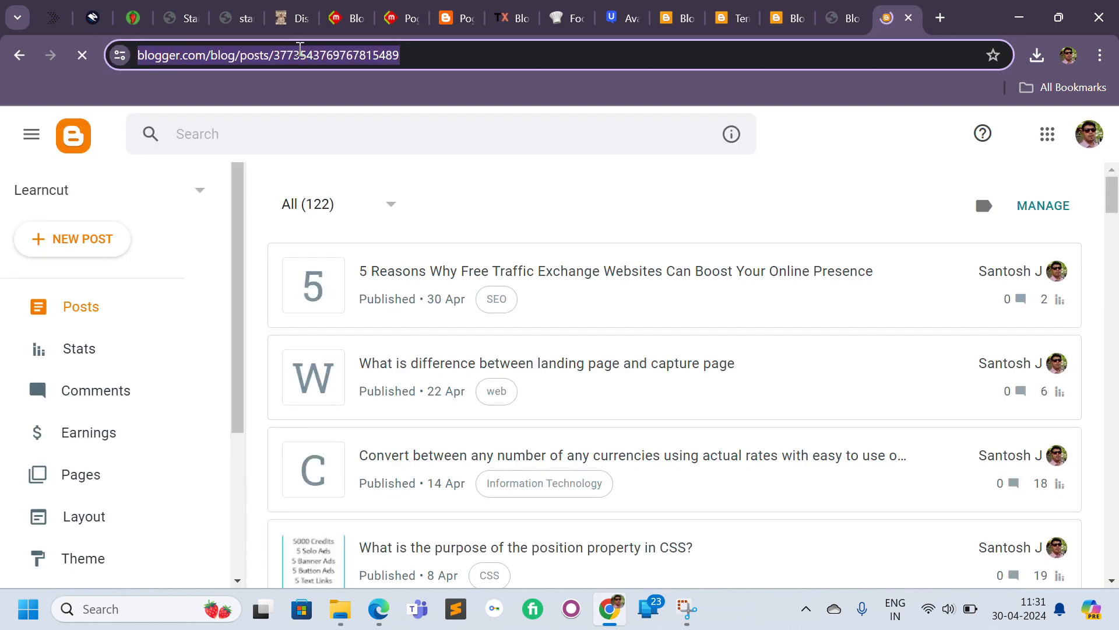
type("cli")
key("Return")
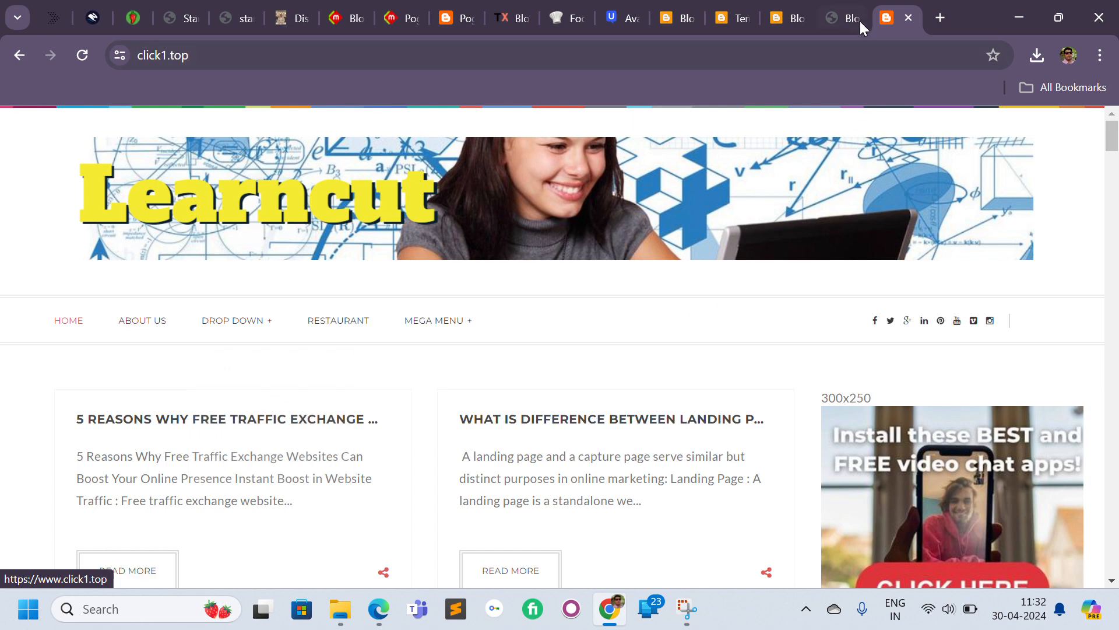
Return to the theme's HTML editor and save the edited menu code.
left_click(783, 1)
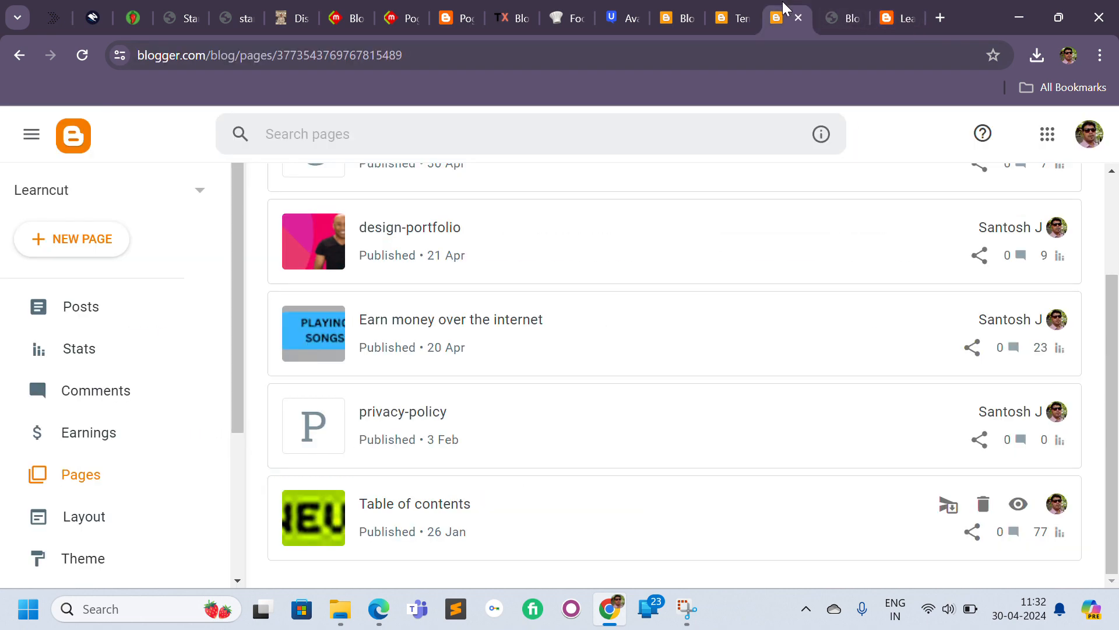
left_click(722, 4)
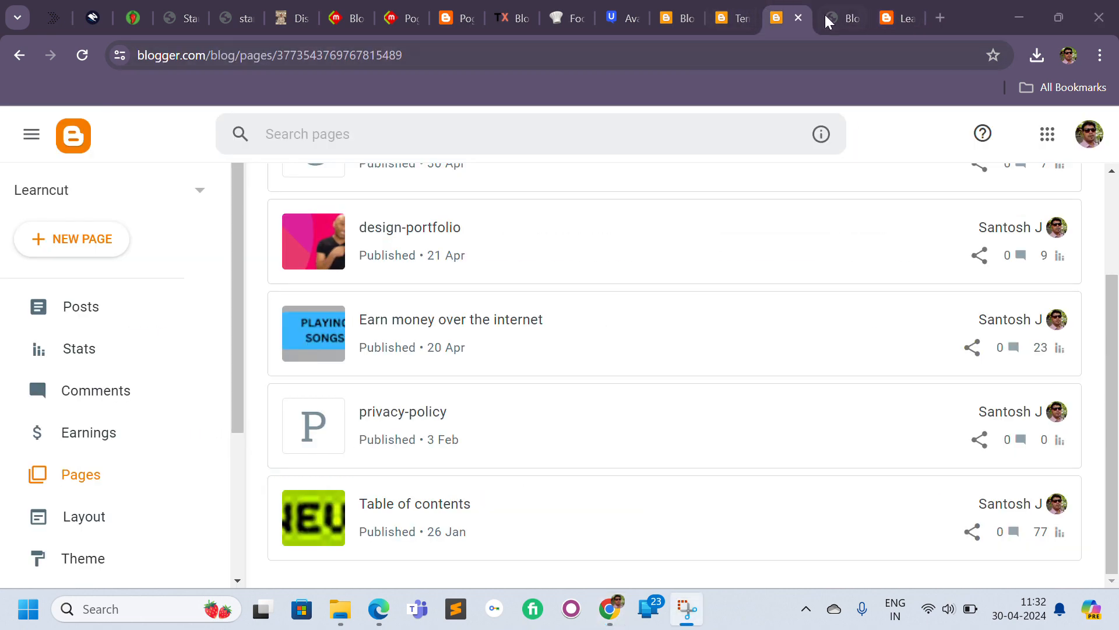
left_click(844, 9)
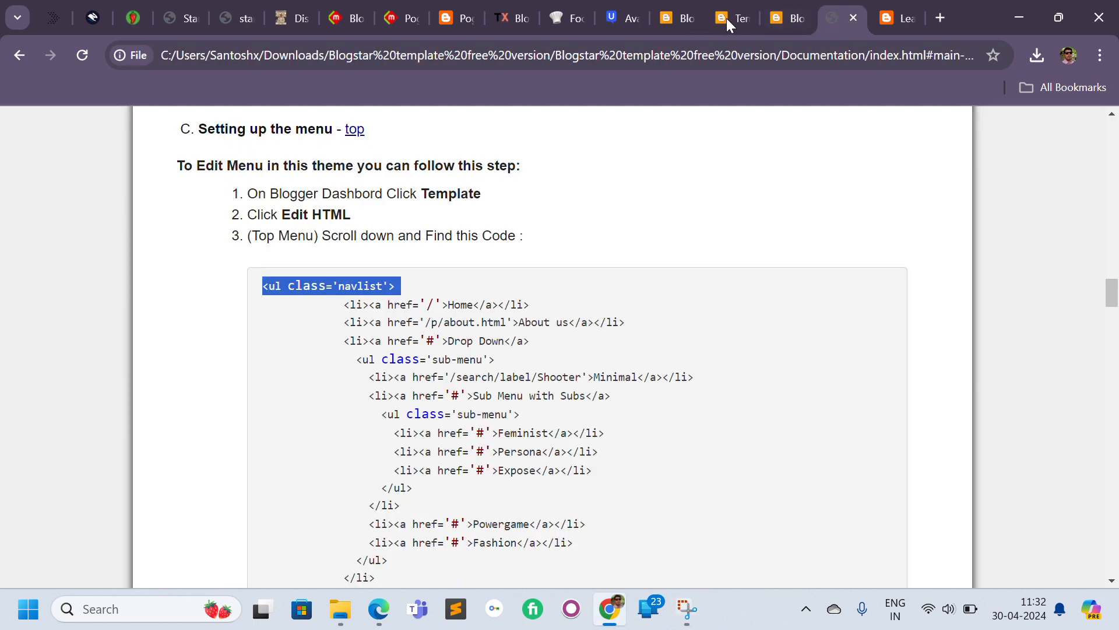
left_click(791, 23)
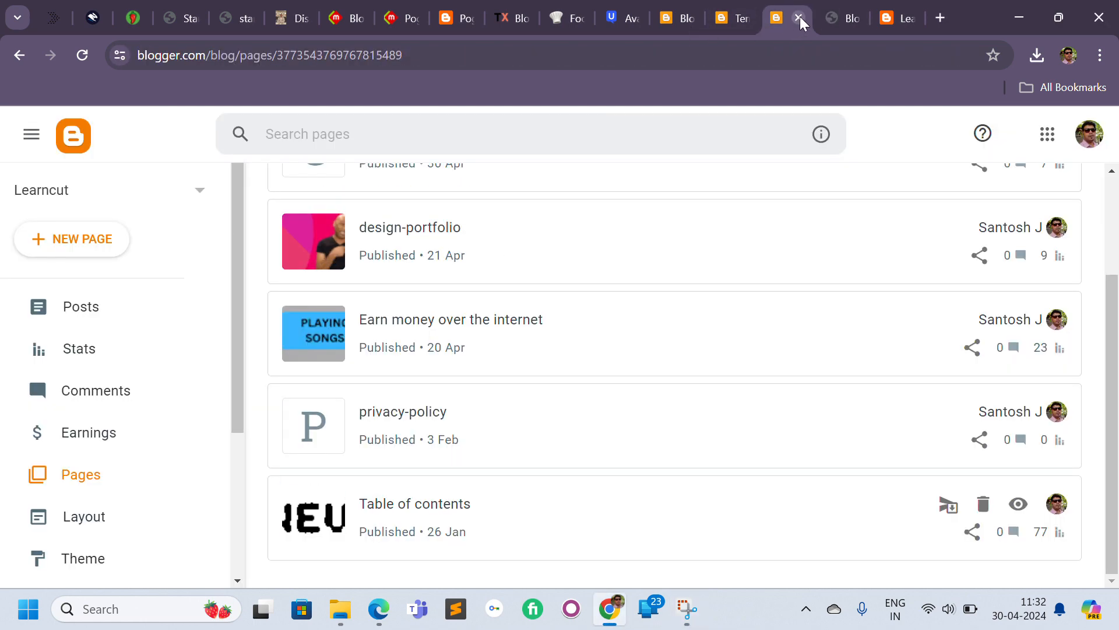
left_click(800, 16)
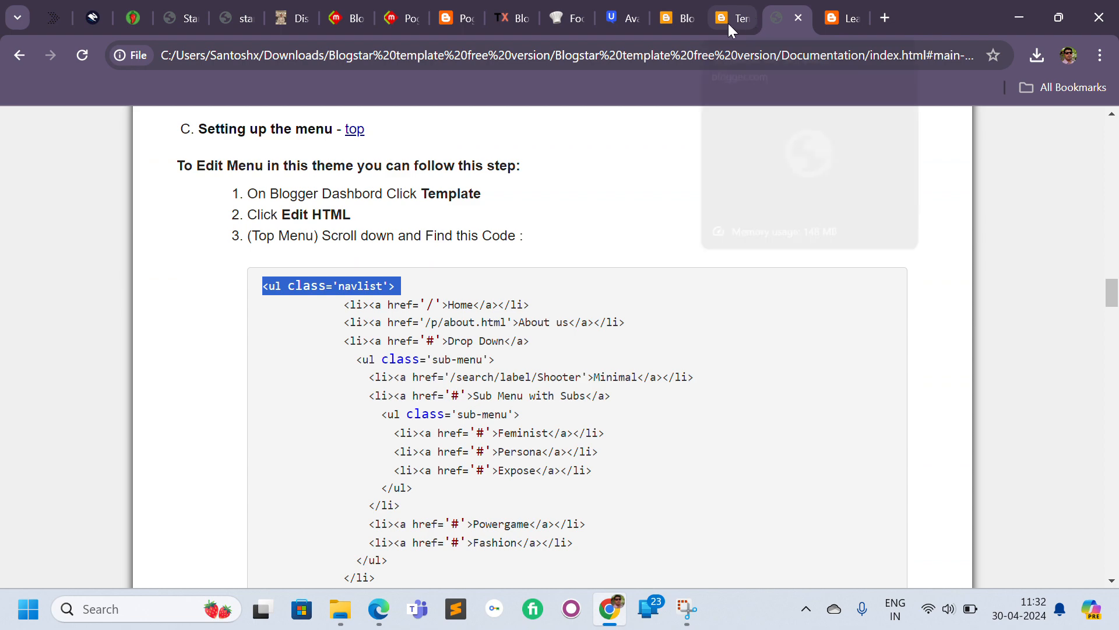
left_click(788, 32)
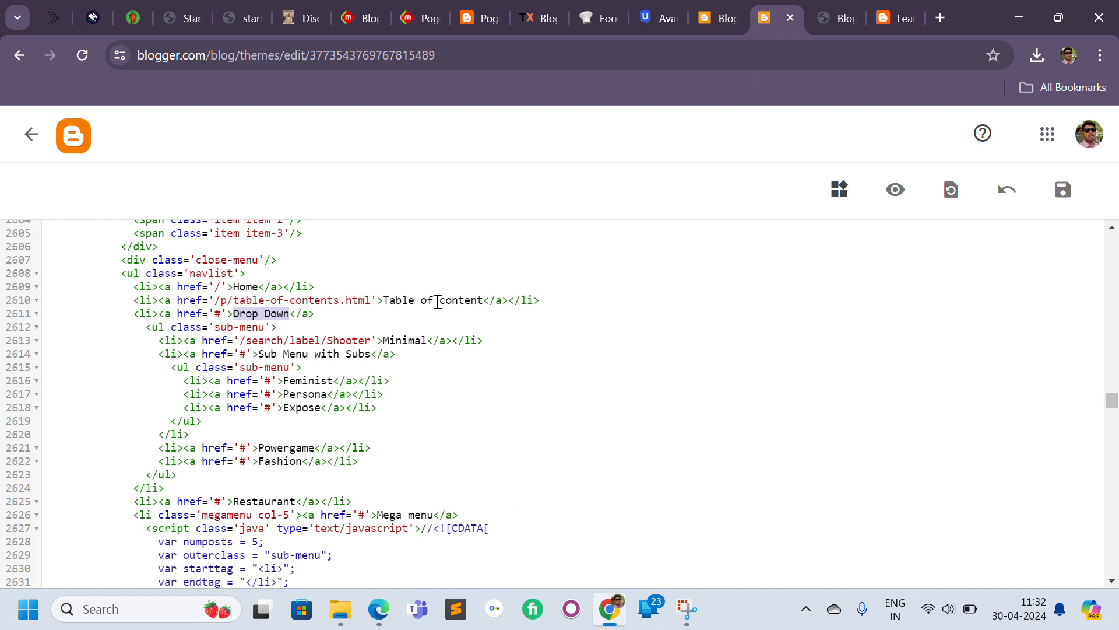
left_click(1063, 190)
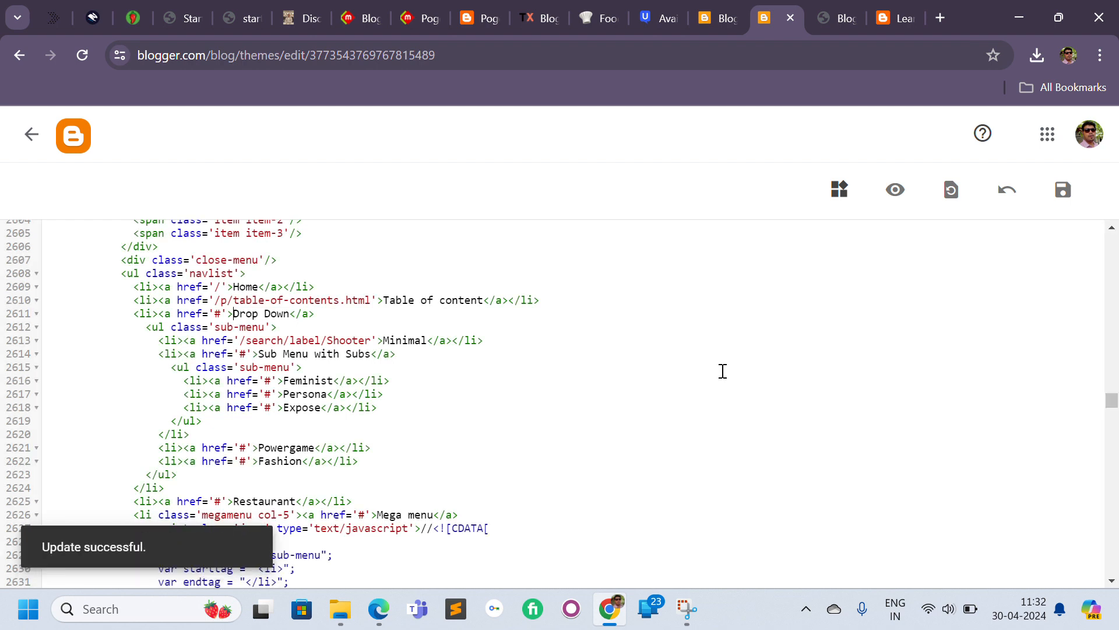
Reload the live blog and check the navigation menu and its Drop Down items.
left_click(897, 30)
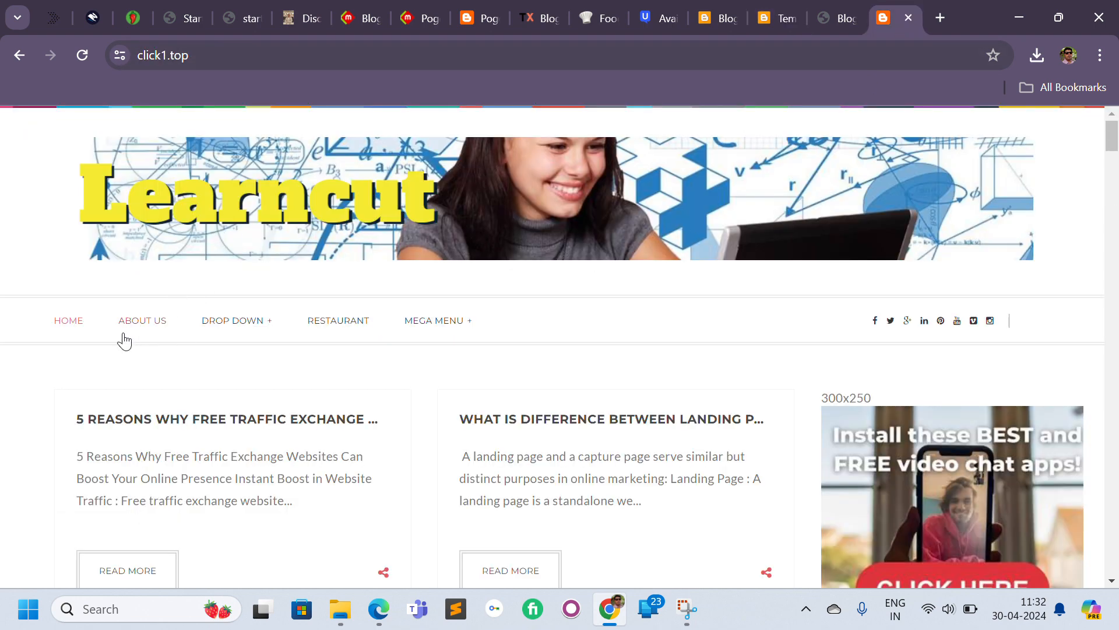
left_click(85, 52)
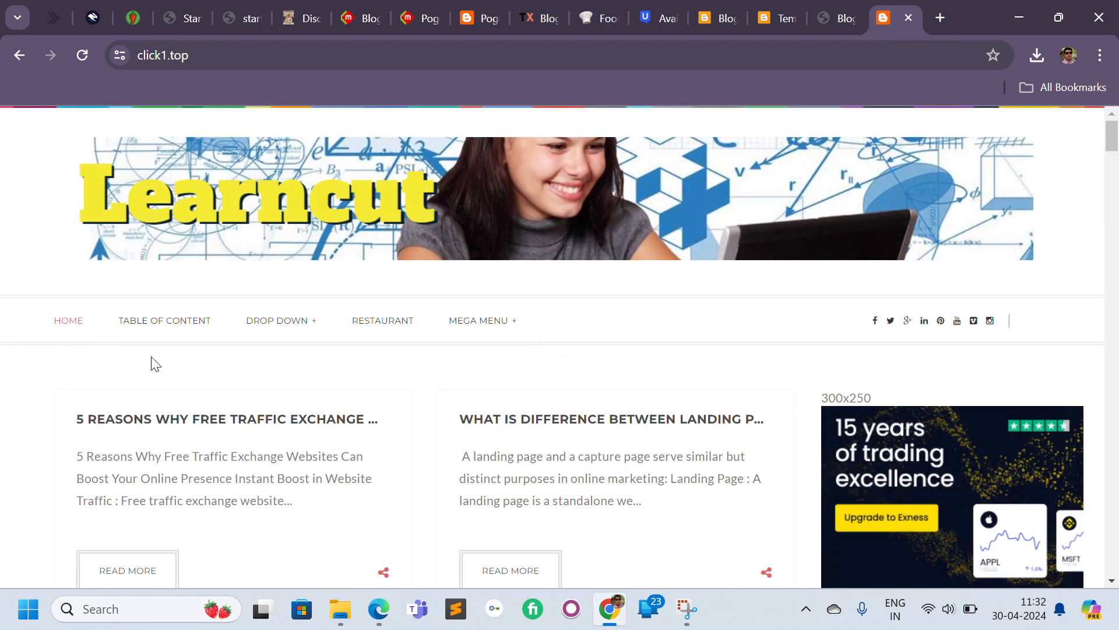
mouse_move(290, 326)
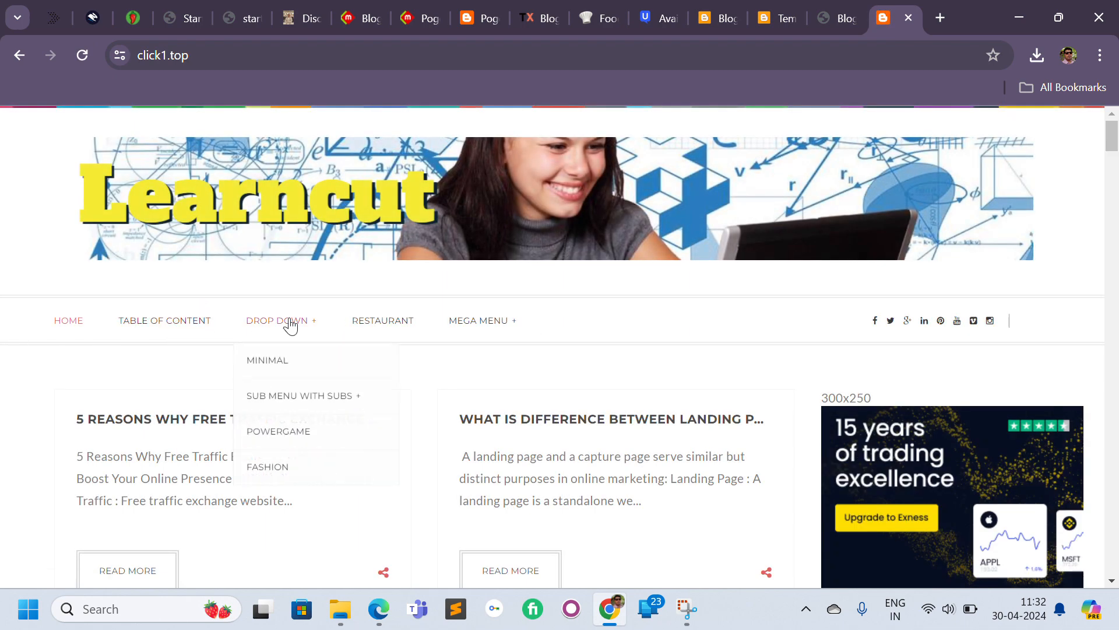
In the HTML editor, delete the nested sub-menu and the Sub Menu with Subs item under Drop Down.
left_click(821, 17)
left_click(774, 23)
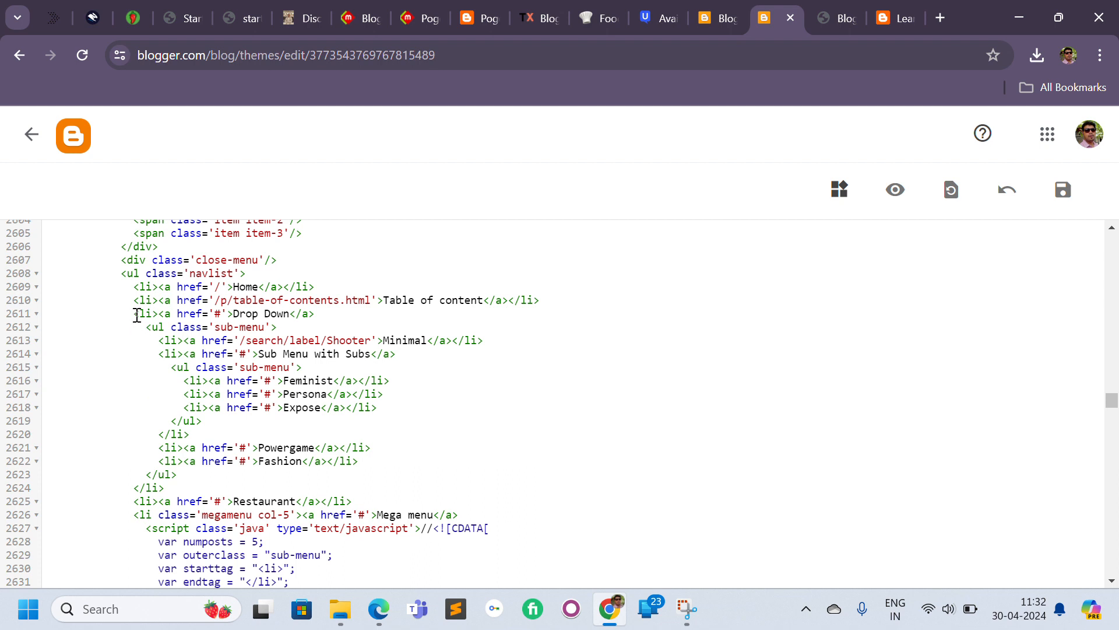
left_click(37, 314)
left_click(36, 314)
left_click(37, 314)
left_click(36, 313)
left_click_drag(290, 315, 233, 315)
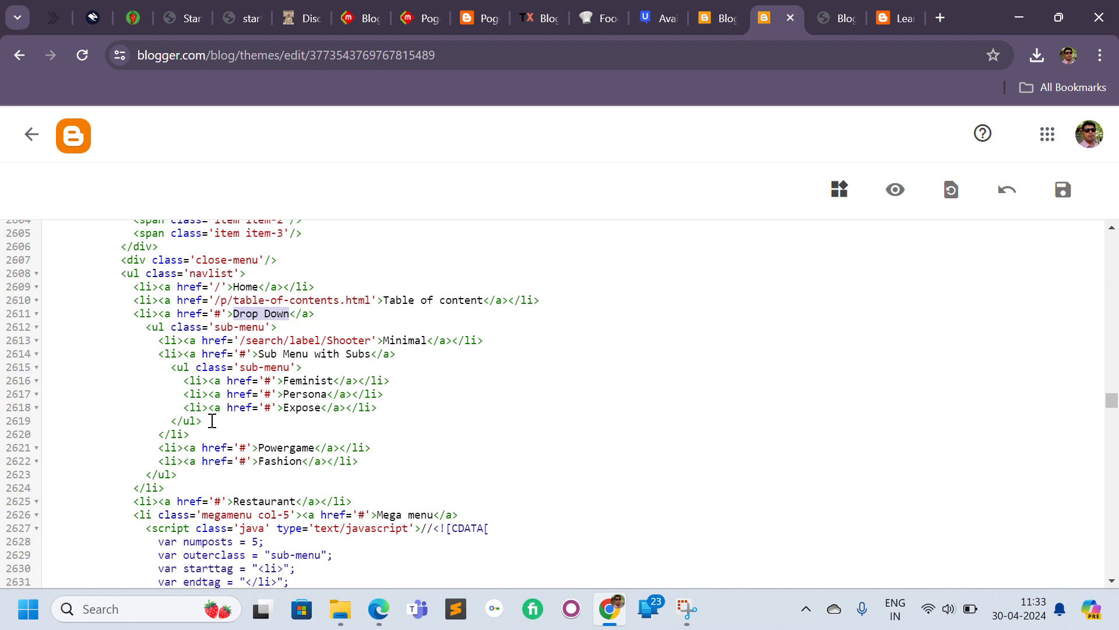
left_click_drag(219, 422, 27, 373)
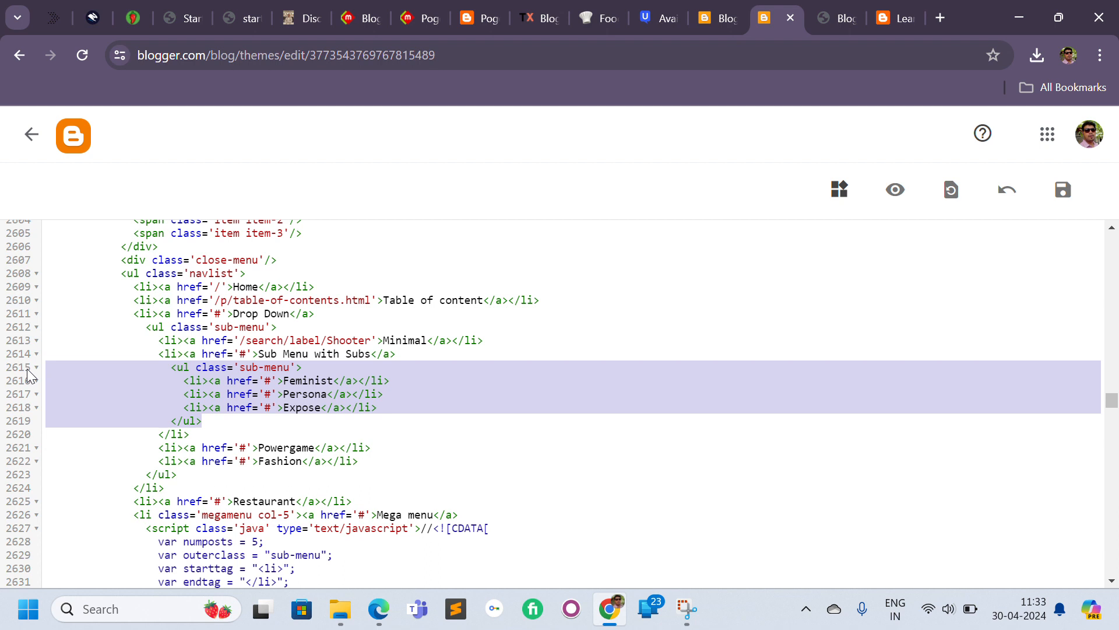
key("Delete")
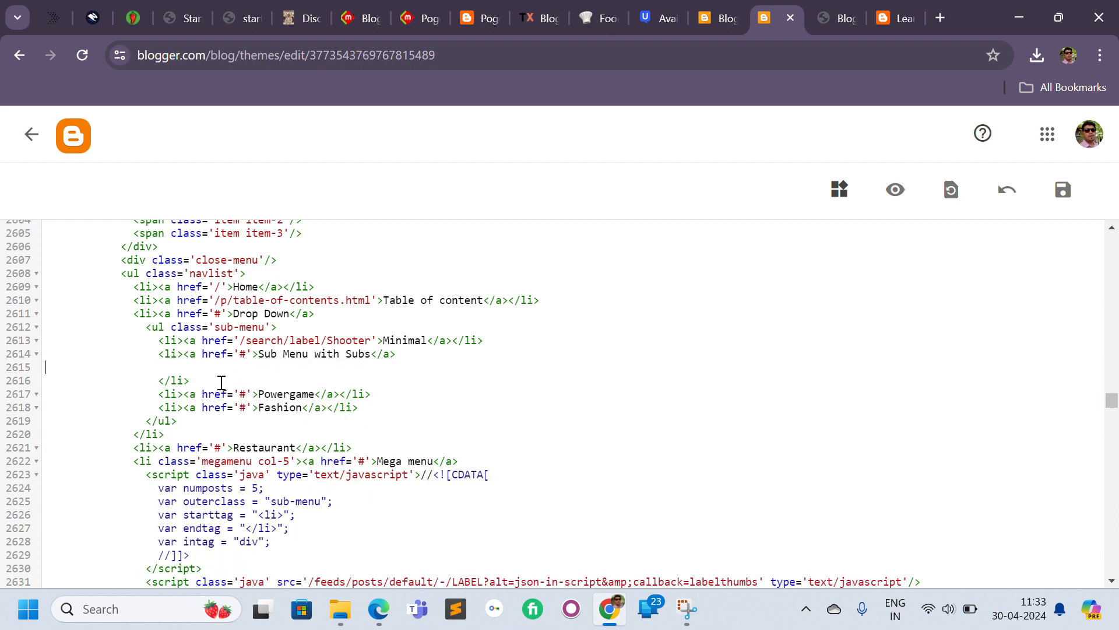
left_click_drag(212, 380, 29, 358)
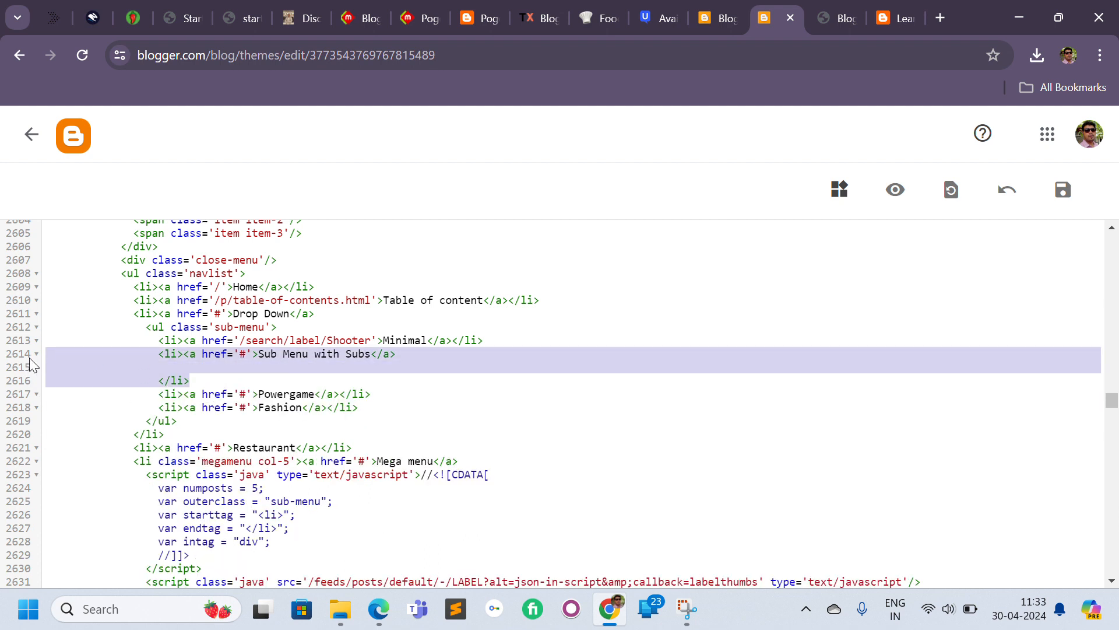
key("Delete")
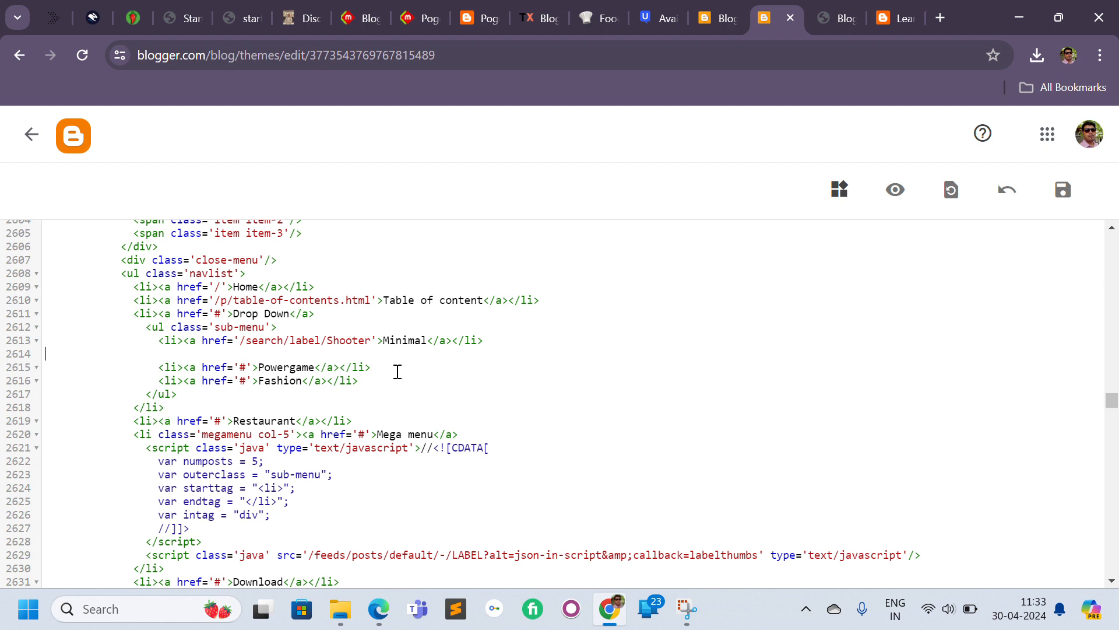
Delete the remaining Drop Down sub-menu items and the whole Drop Down menu entry.
left_click_drag(349, 380, 55, 335)
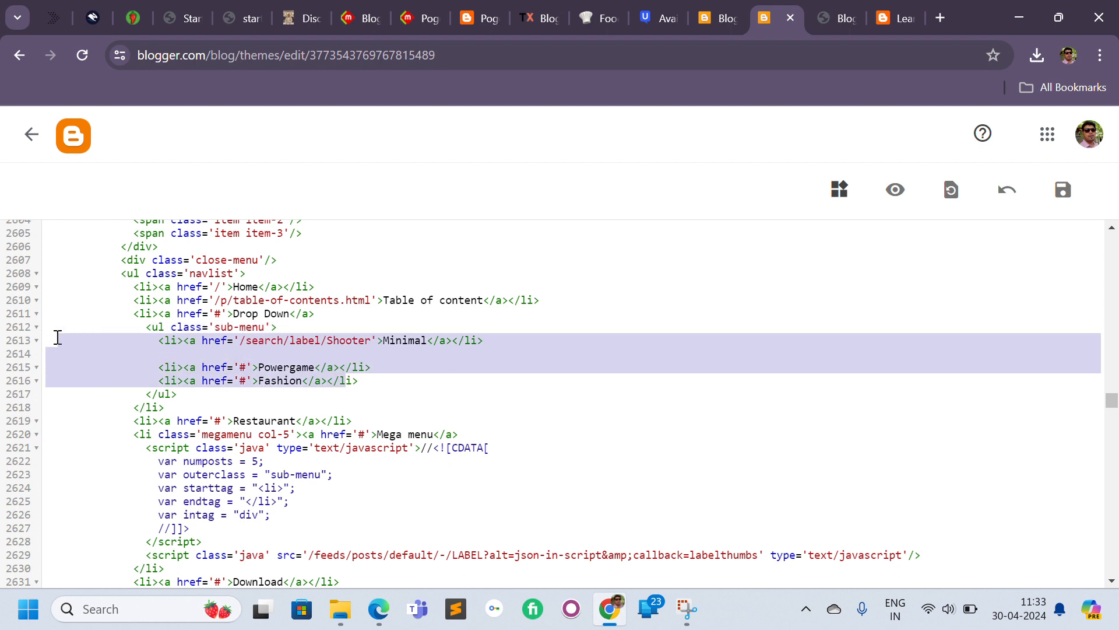
key("Delete")
left_click_drag(177, 354, 2, 328)
key("Delete")
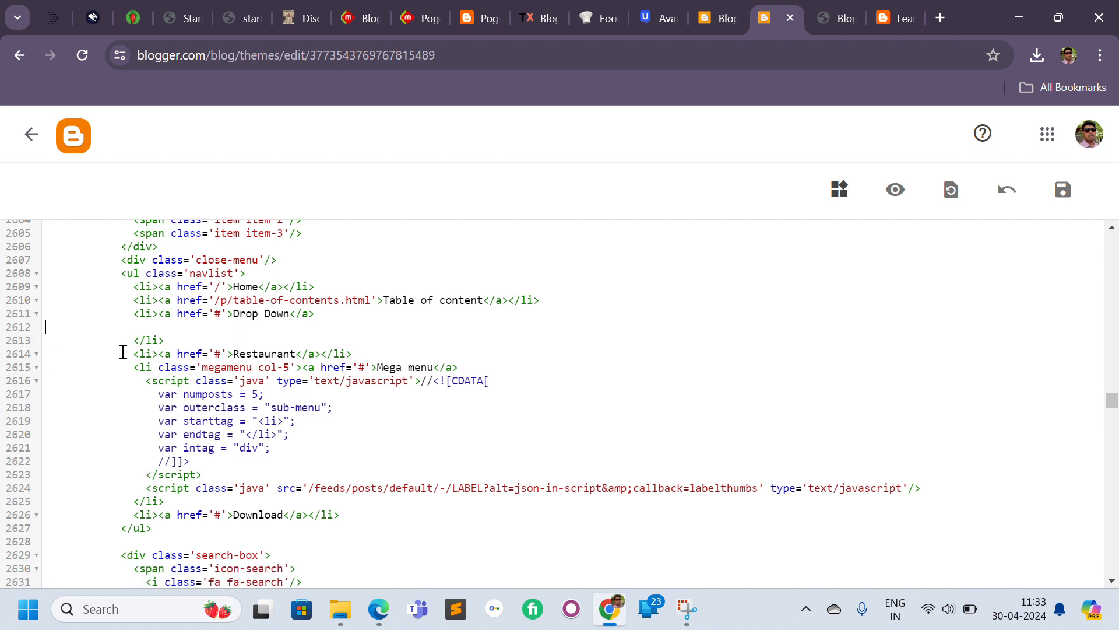
left_click_drag(187, 341, 24, 320)
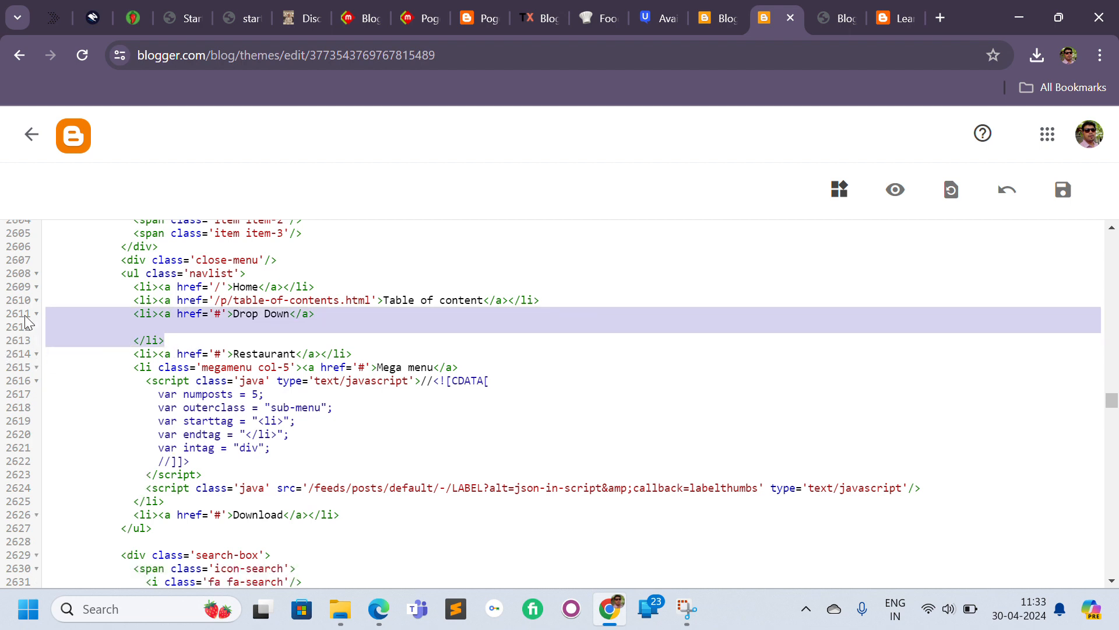
key("Delete")
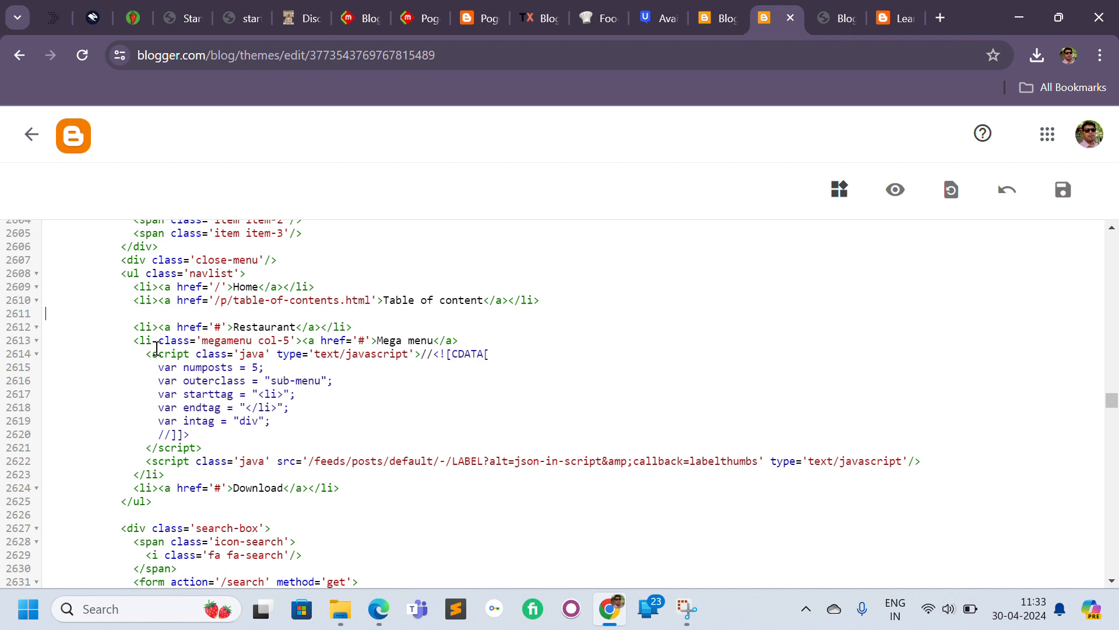
Delete the Mega menu item with its script and the Download item from the navlist code, then save the theme.
left_click_drag(153, 354, 4, 366)
left_click(243, 445)
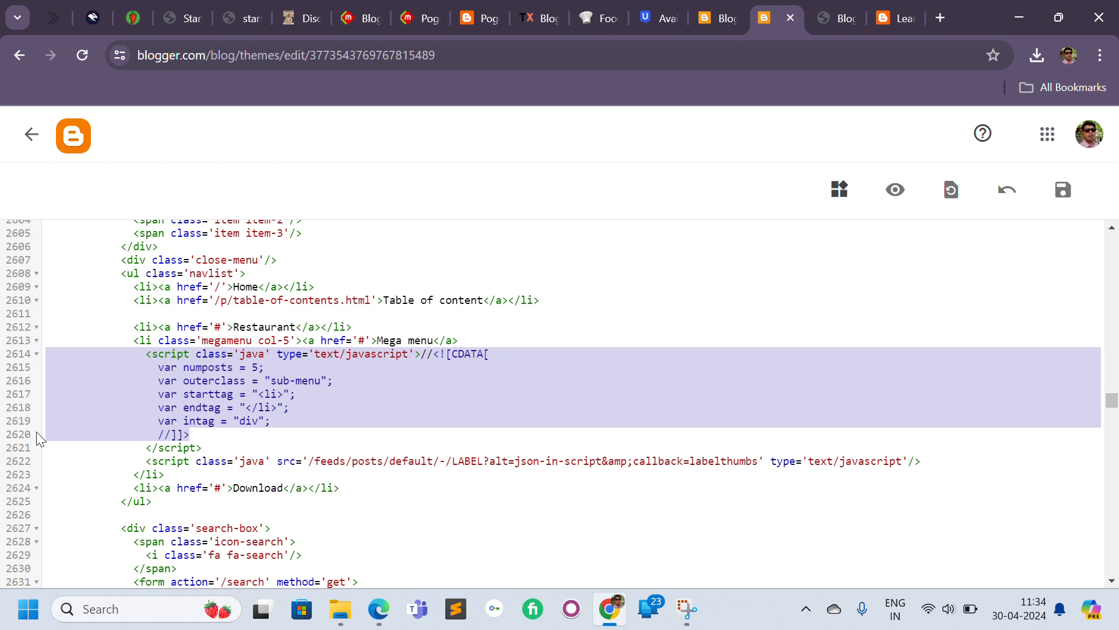
key("BackSpace")
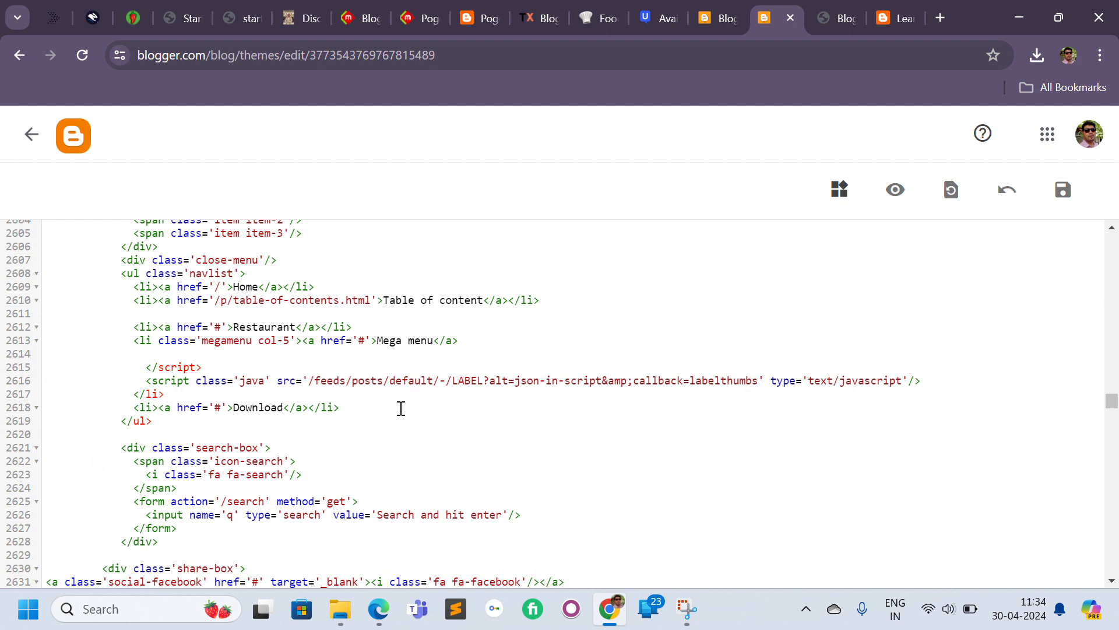
left_click_drag(400, 408, 11, 344)
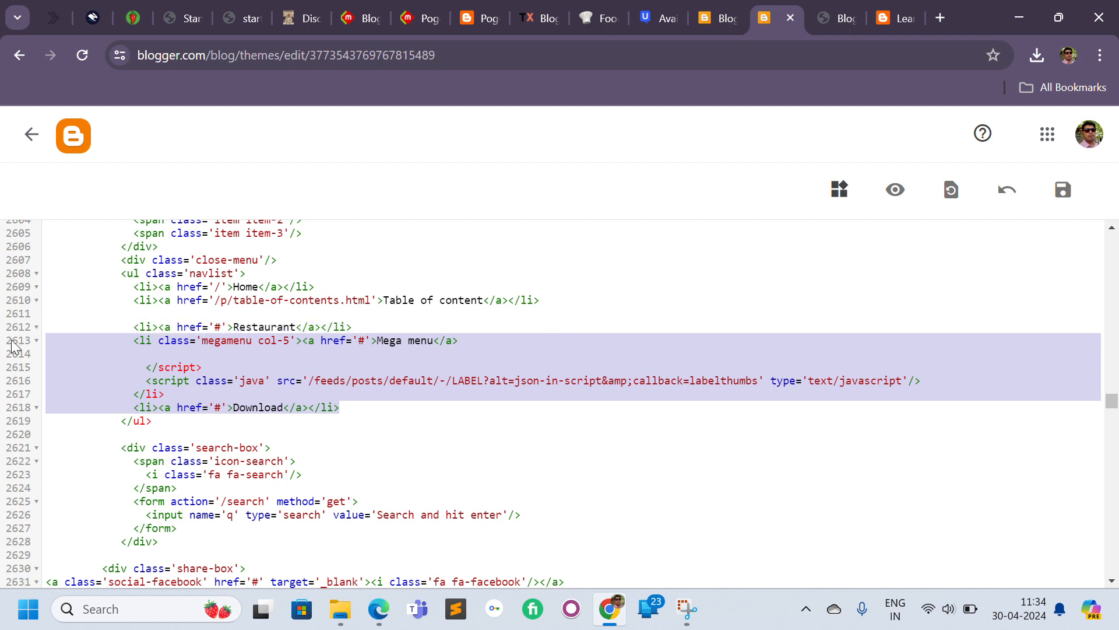
key("BackSpace")
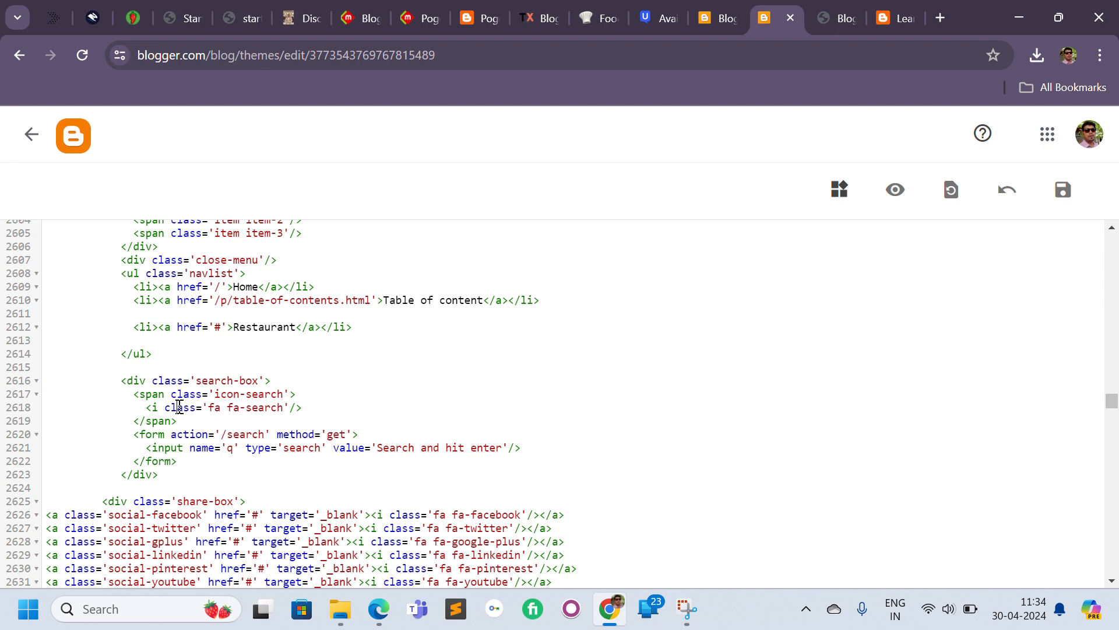
left_click(1078, 193)
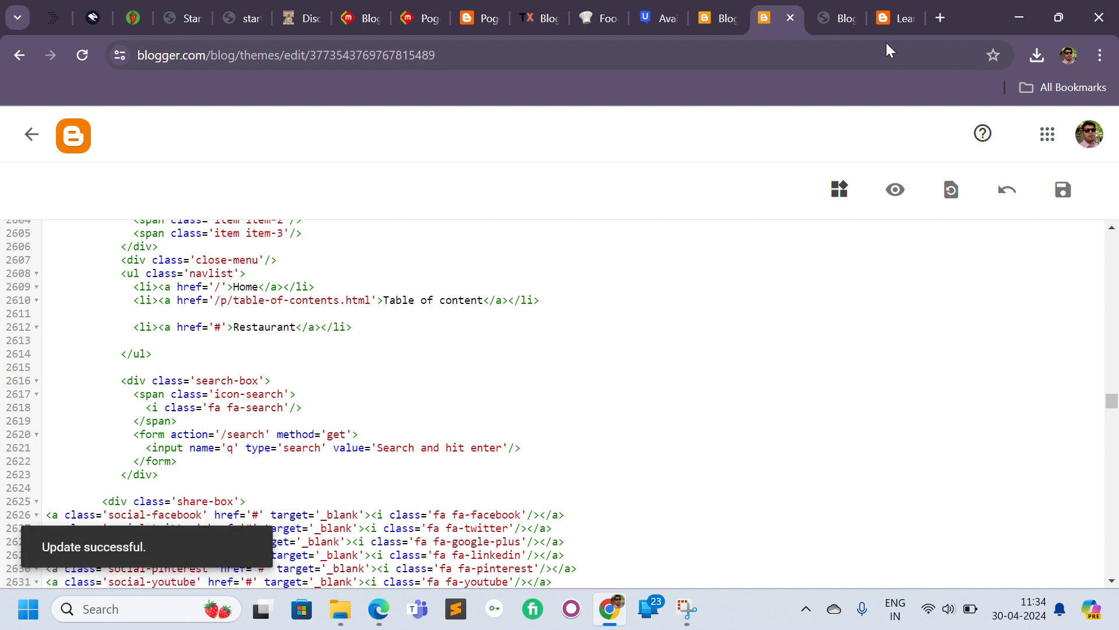
left_click(885, 26)
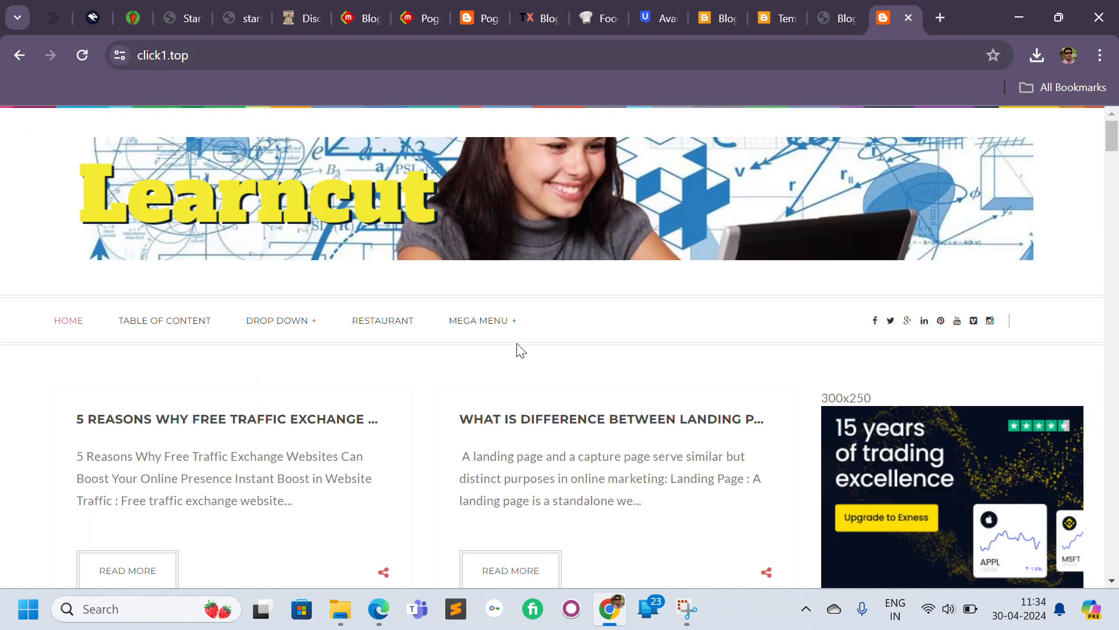
left_click(83, 56)
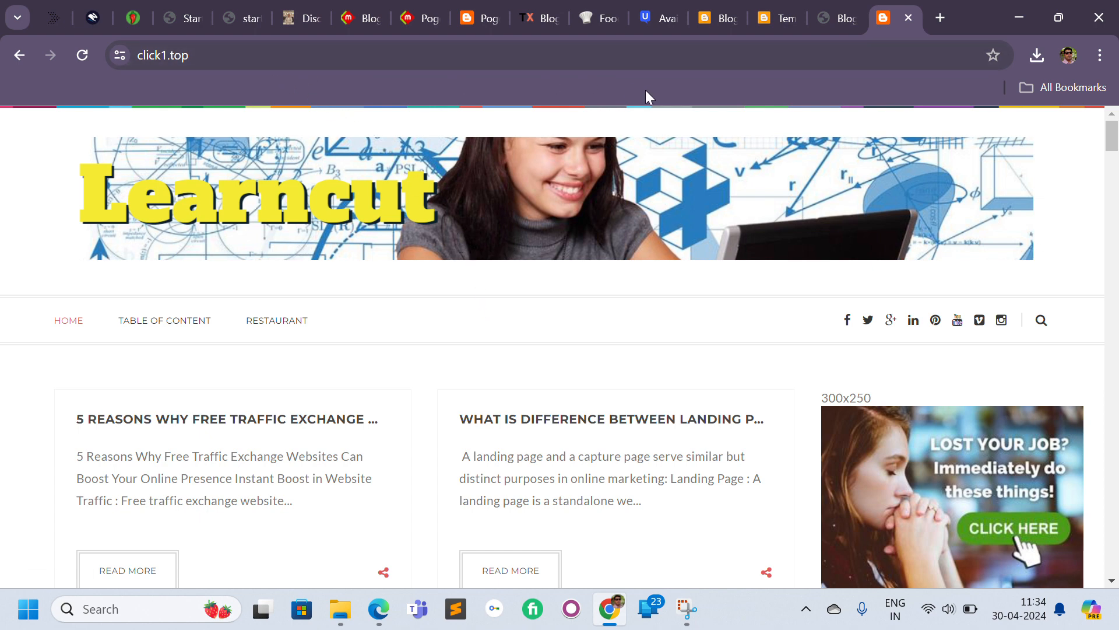
left_click(233, 62)
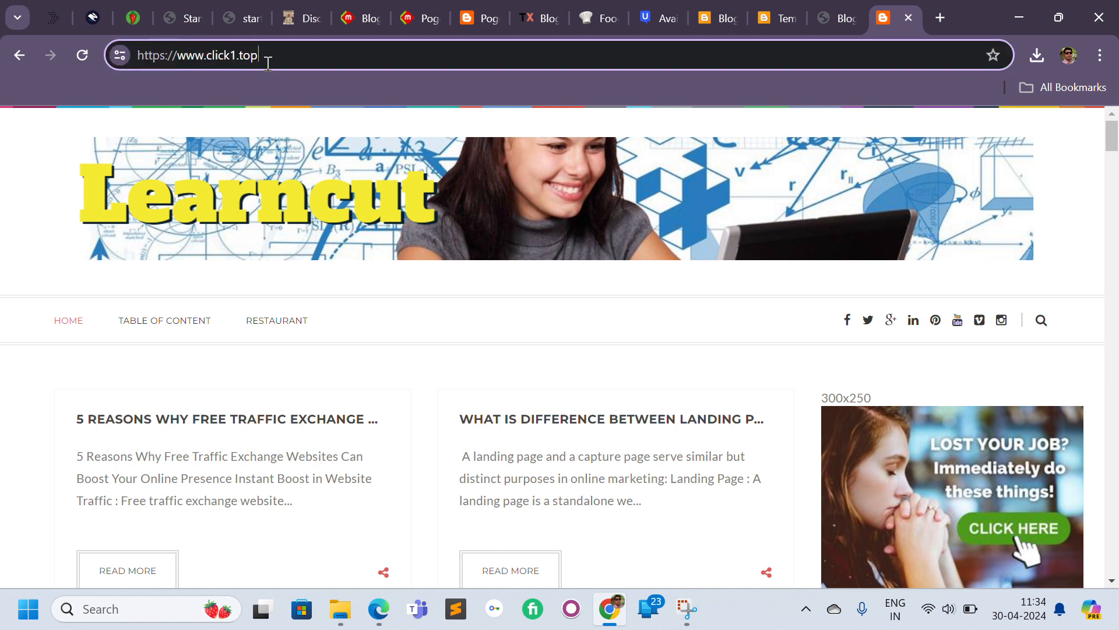
type("/p")
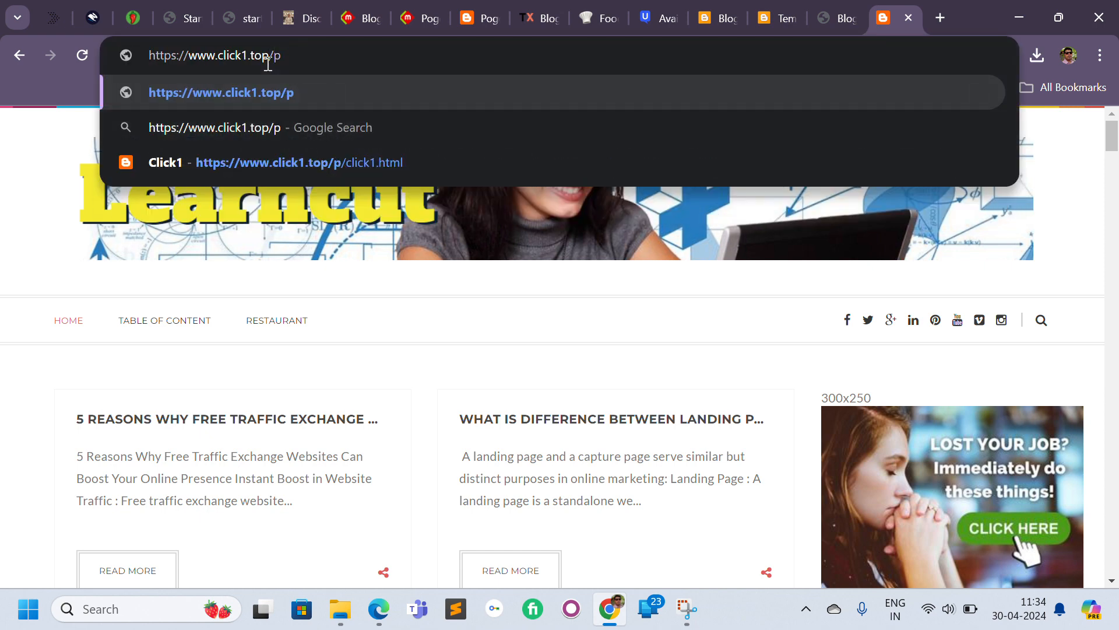
key("Down")
key("Down")
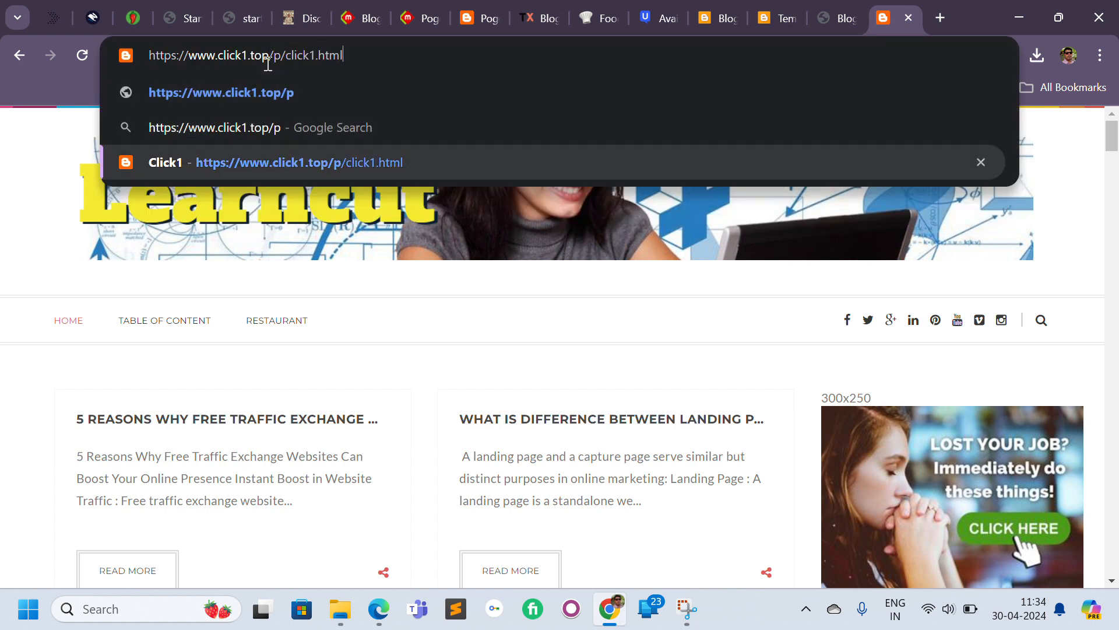
key("ctrl+a")
key("ctrl+c")
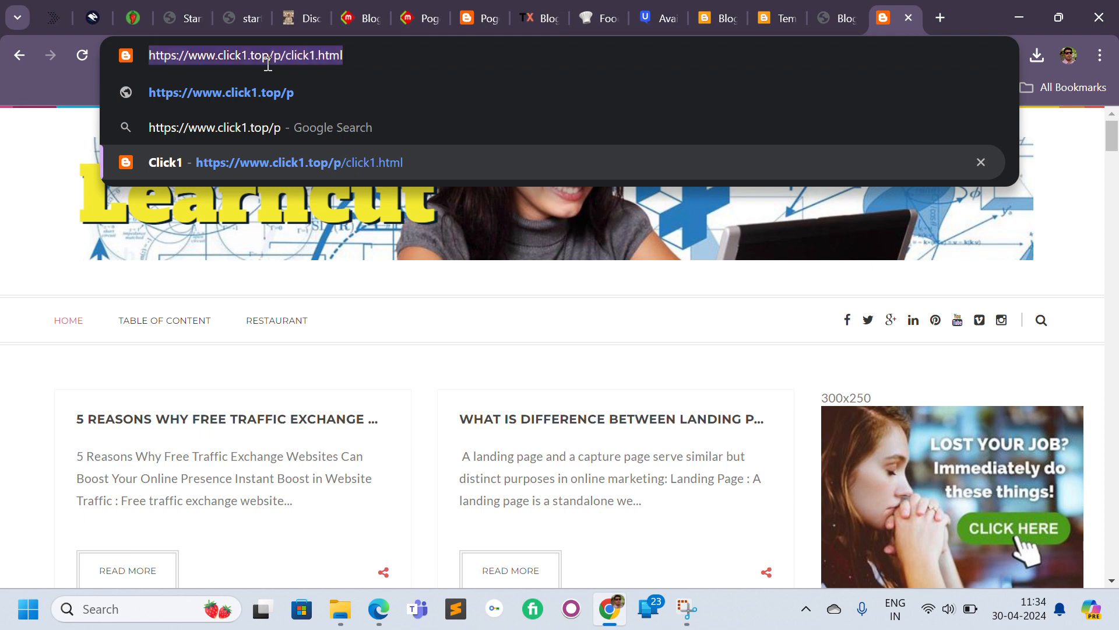
key("BackSpace")
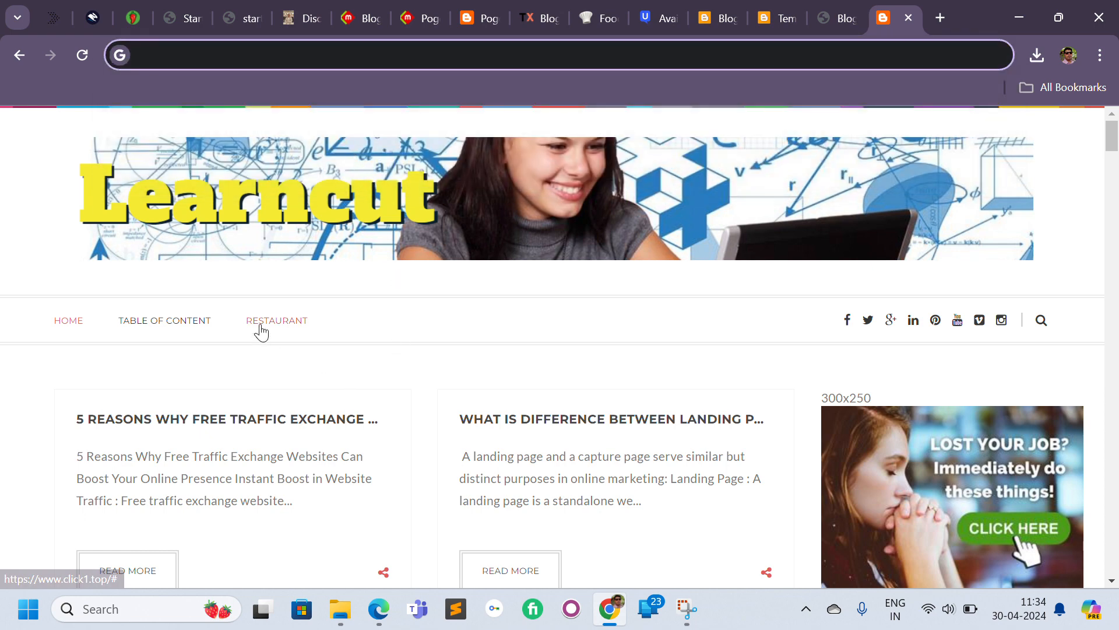
Set the Restaurant menu item's link to /p/click1.html in the HTML editor.
left_click(828, 17)
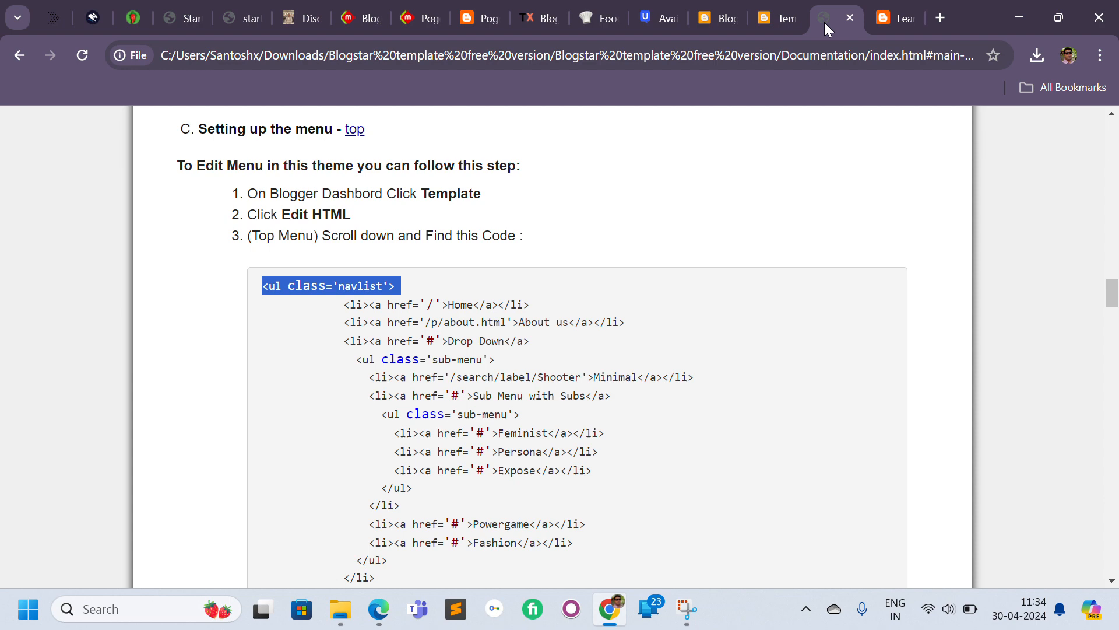
left_click(770, 17)
double_click(264, 327)
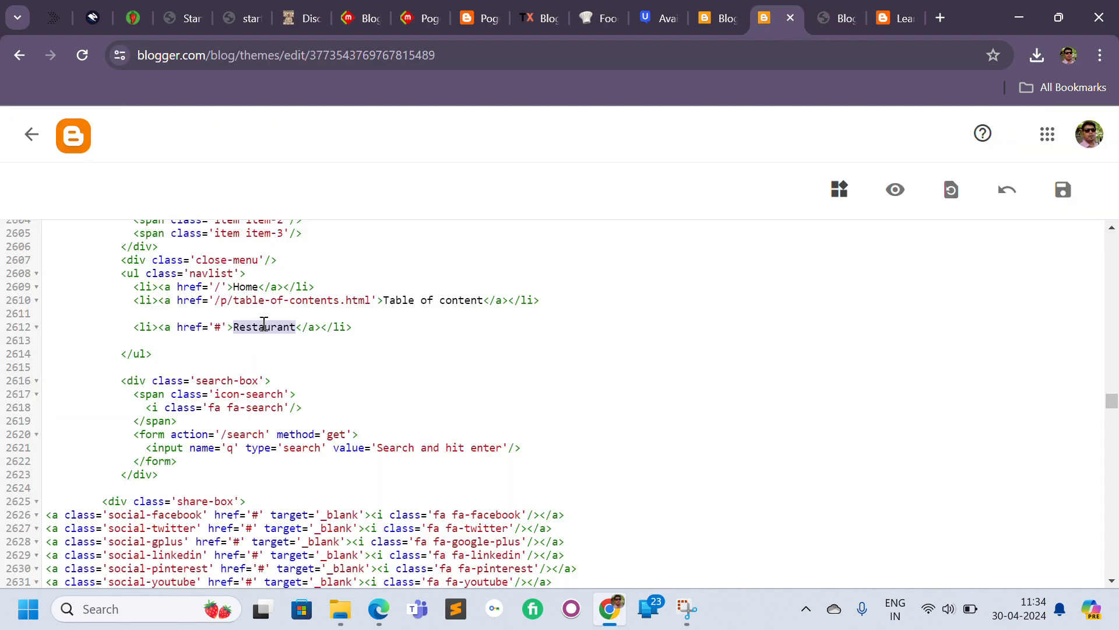
left_click(225, 327)
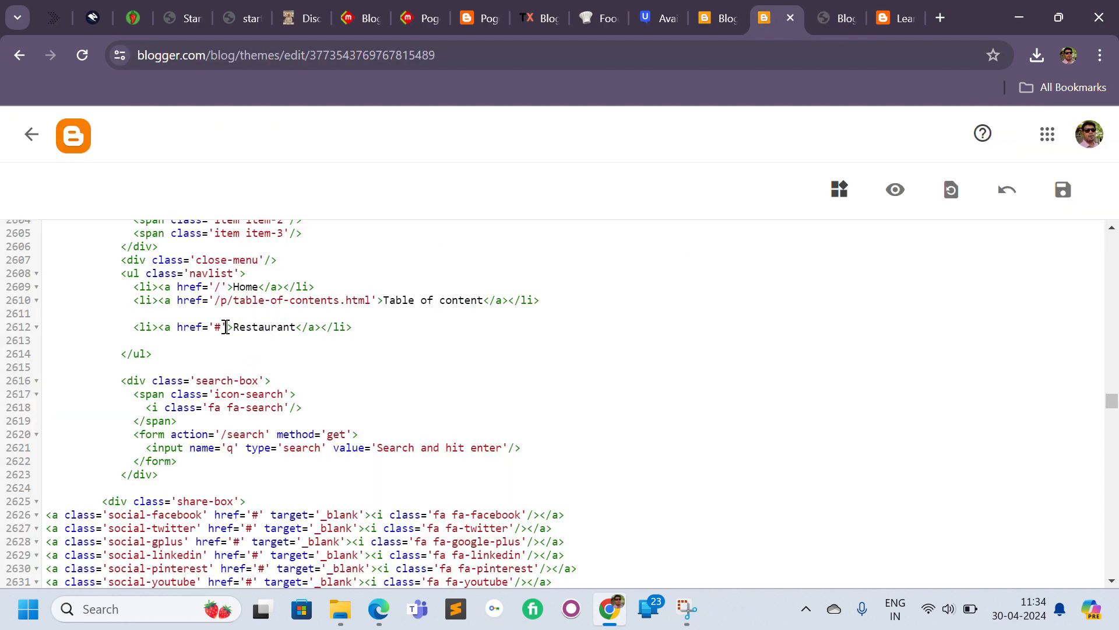
left_click(215, 327)
left_click(218, 314)
double_click(219, 326)
left_click(221, 326)
key("ctrl+v")
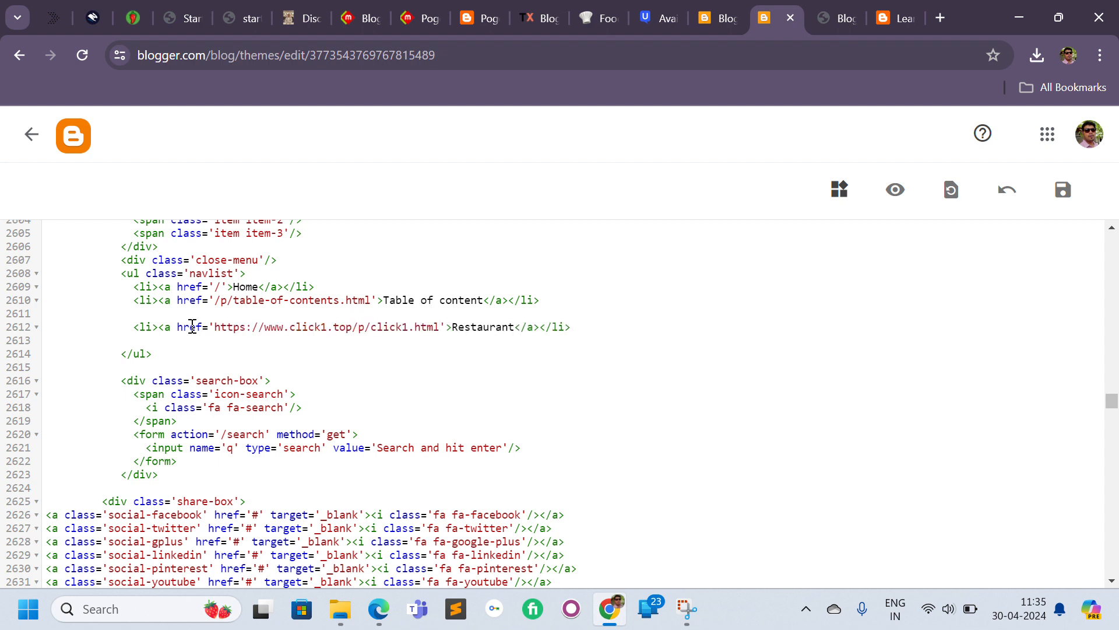
left_click(215, 328, "shift")
key("BackSpace")
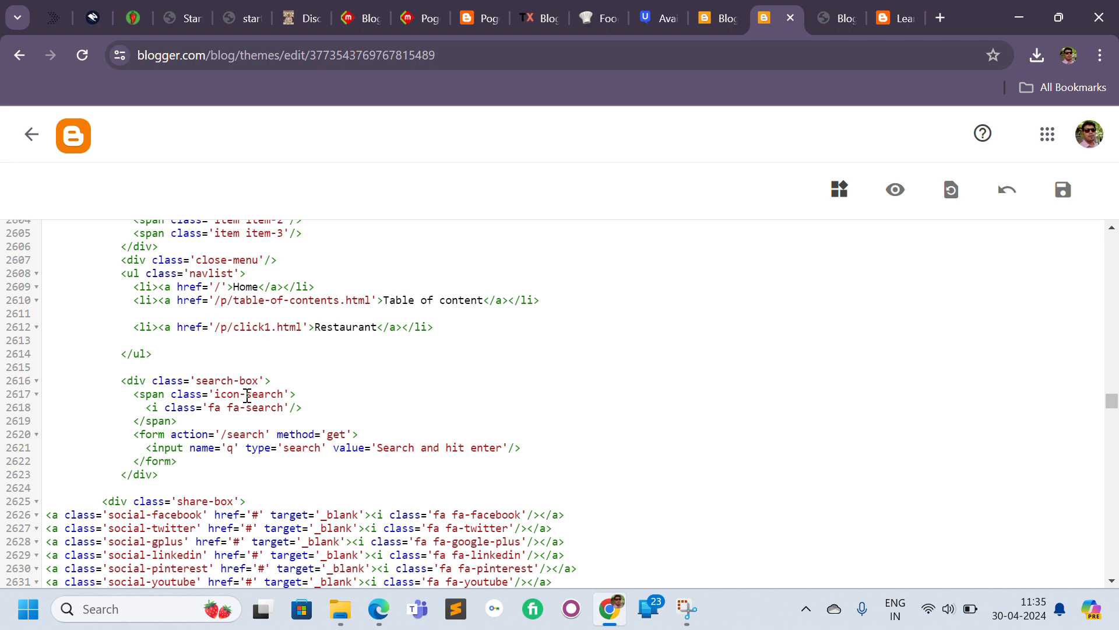
Rename the Restaurant menu item to Click1 program and save the theme.
double_click(336, 326)
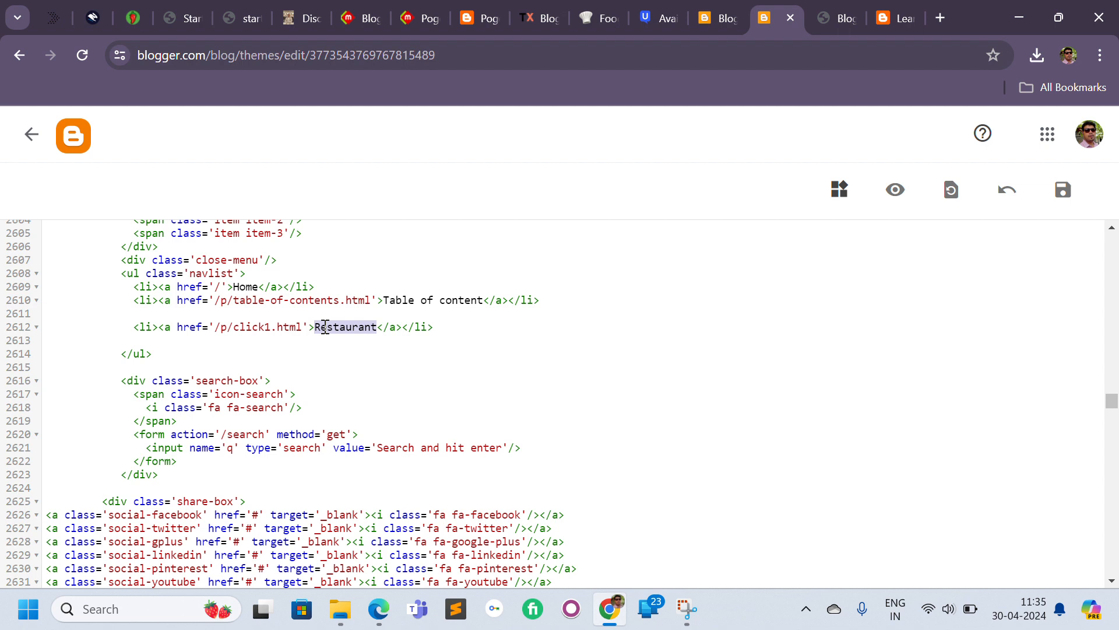
type("Click1")
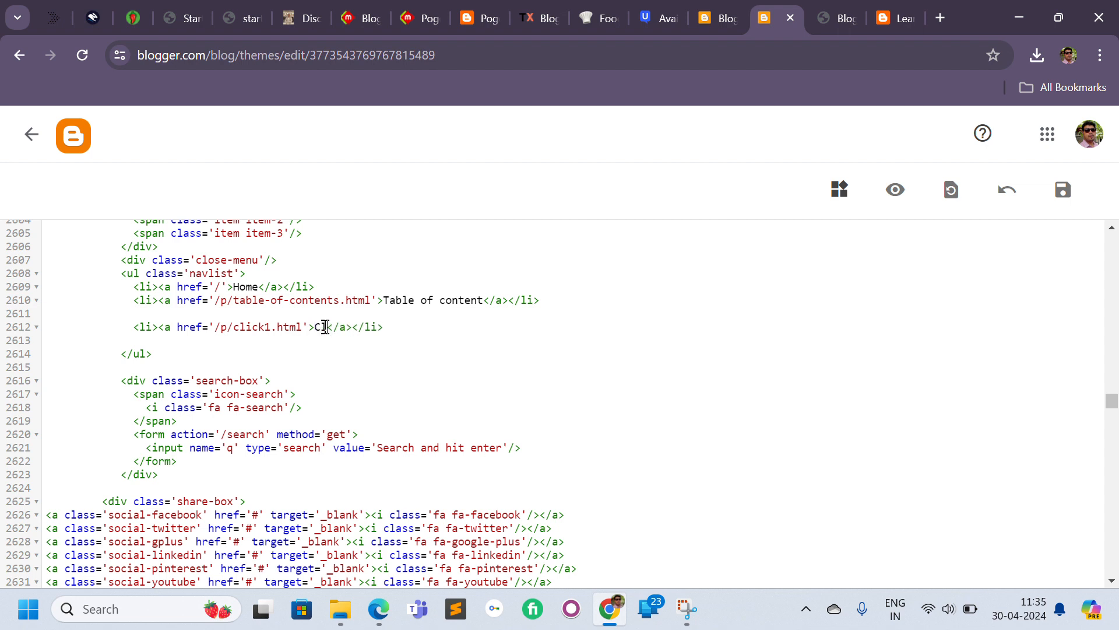
type(" program")
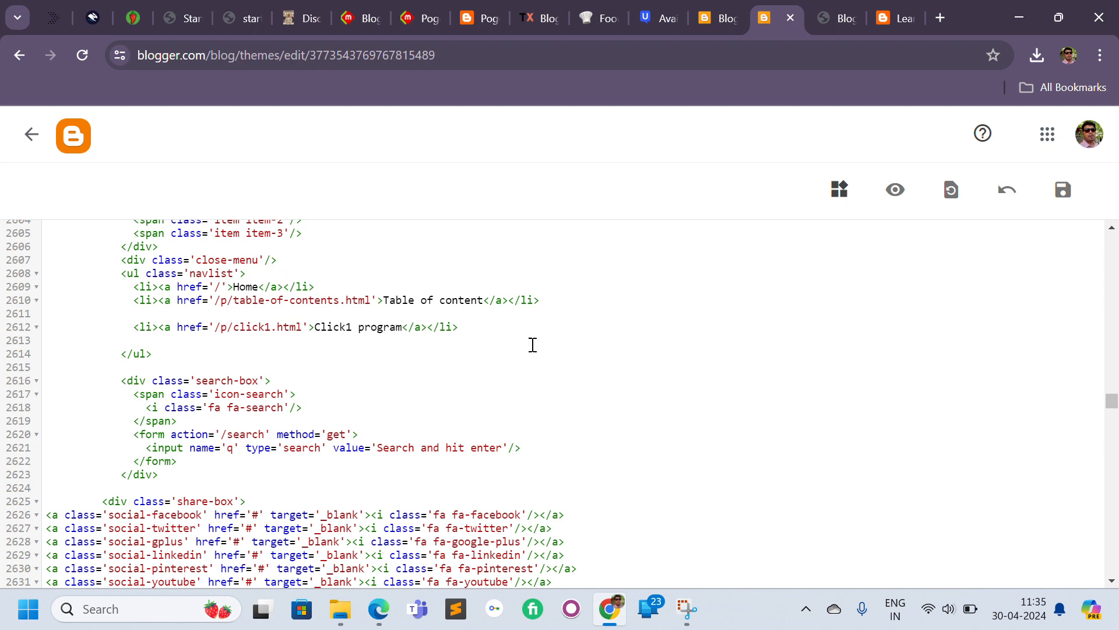
left_click(1064, 190)
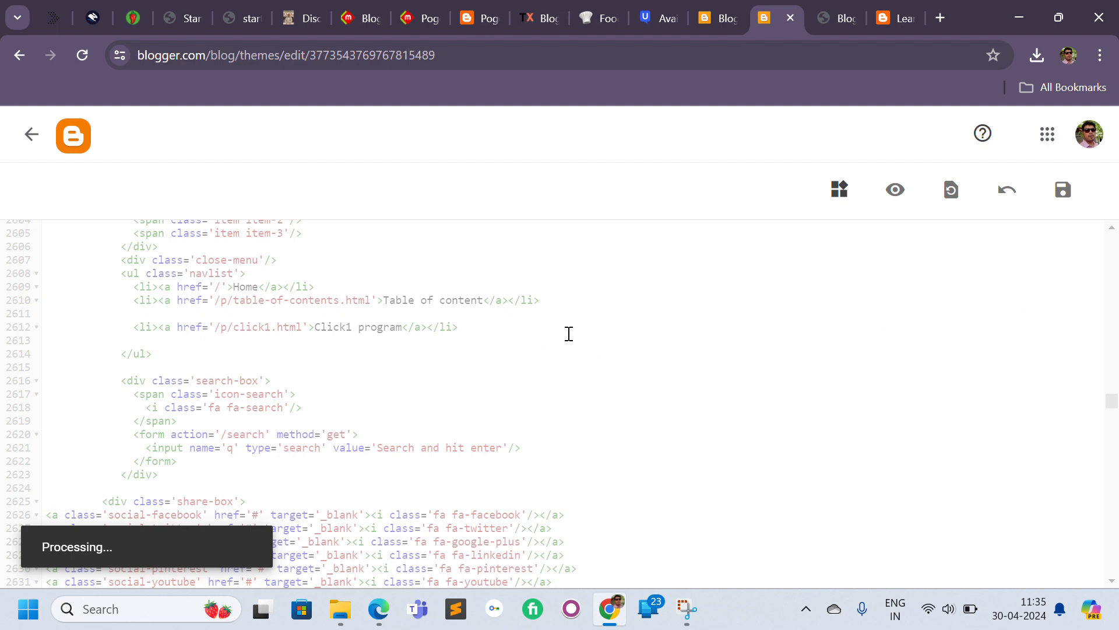
Open the Blogger dashboard for the blog from the live blog tab.
left_click(895, 18)
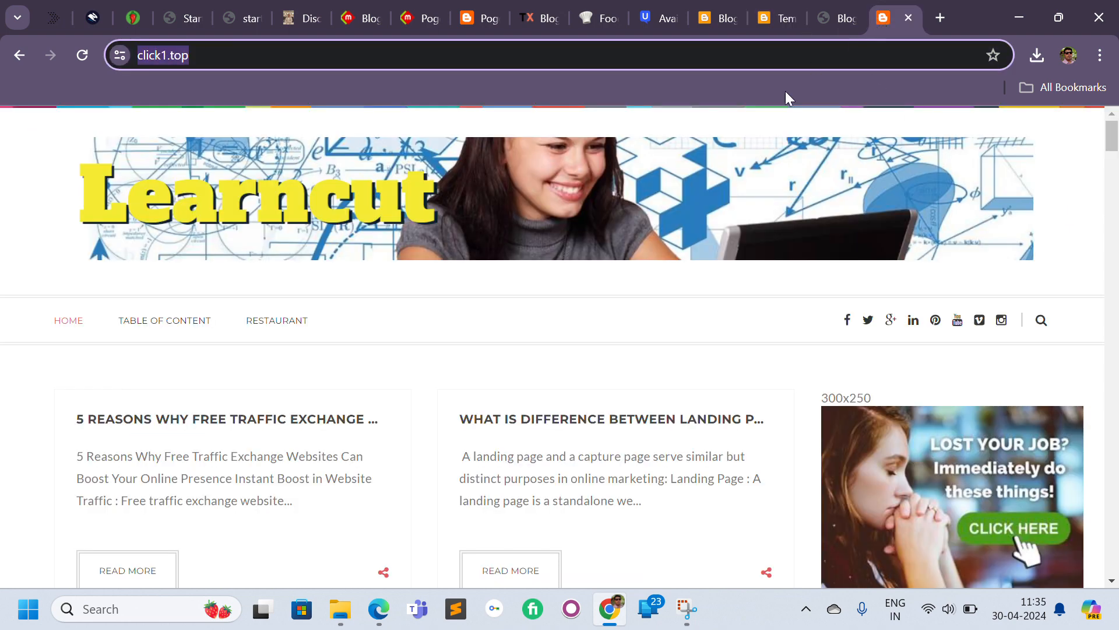
left_click(222, 65)
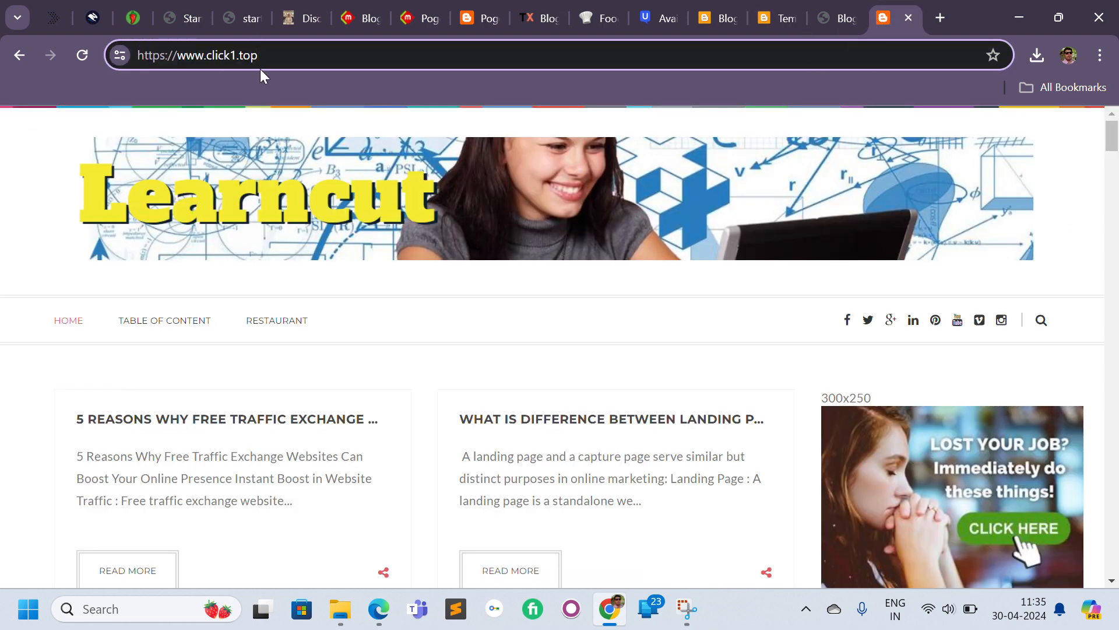
type("/p")
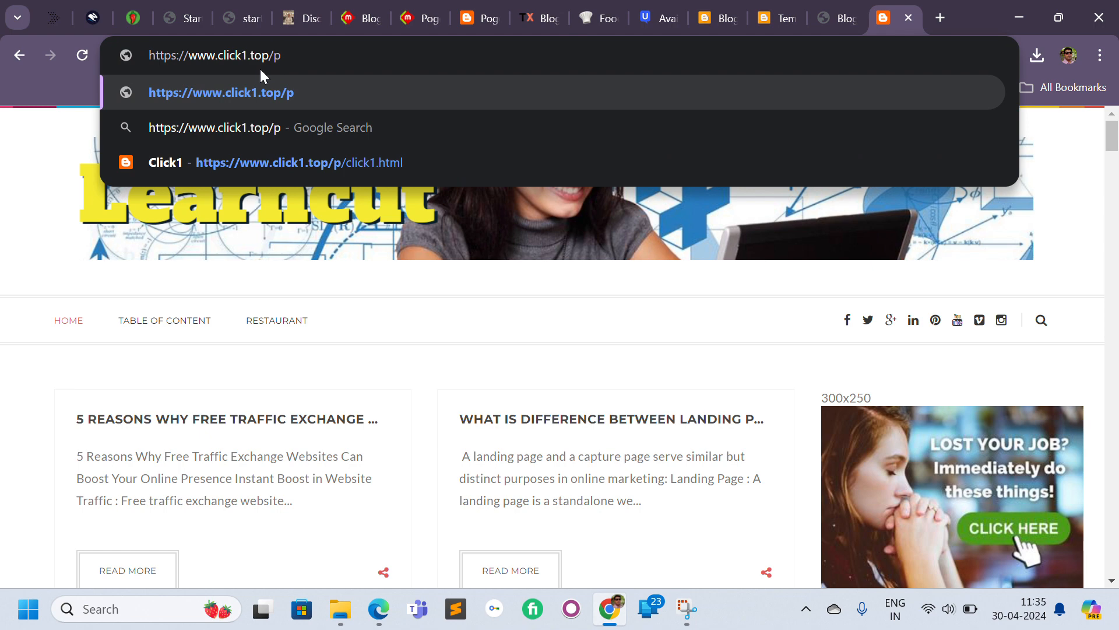
type("/d")
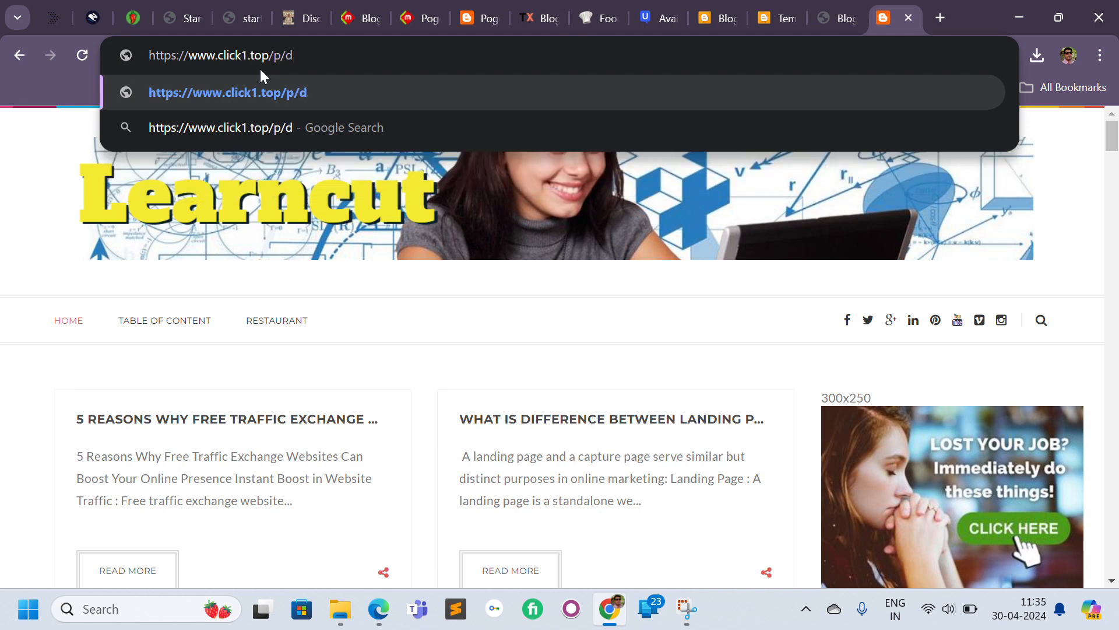
key("ctrl+a")
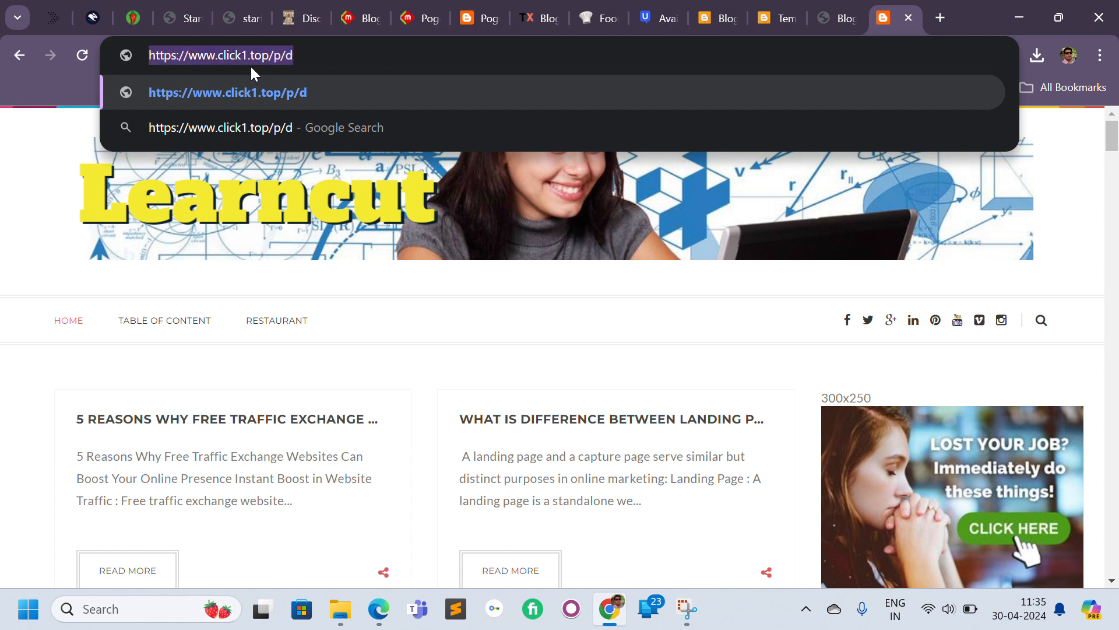
type("blogger.com")
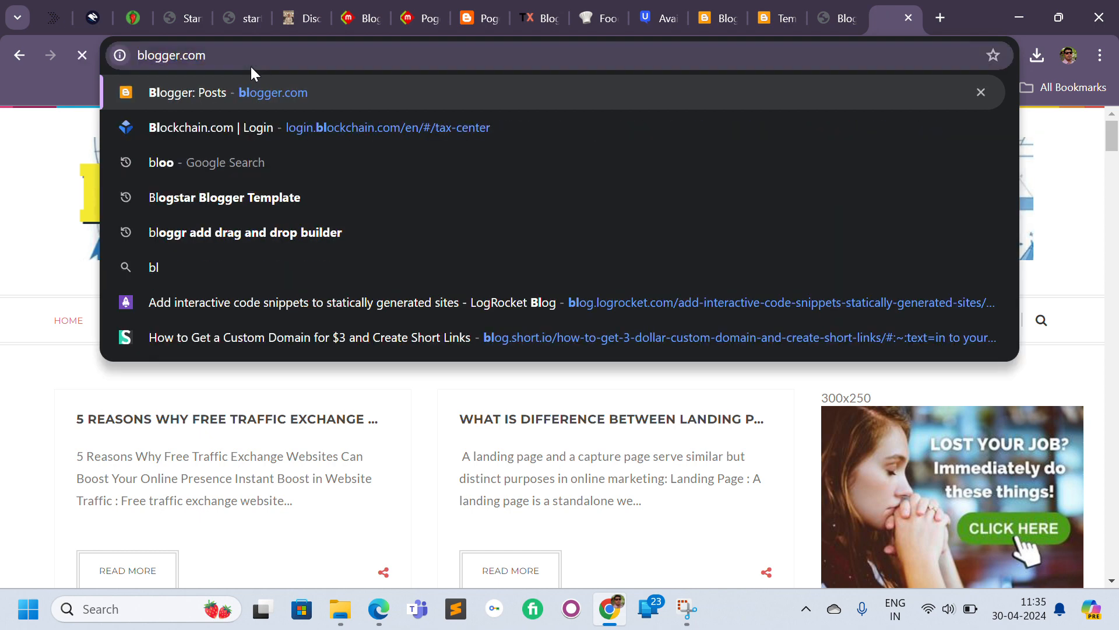
key("Return")
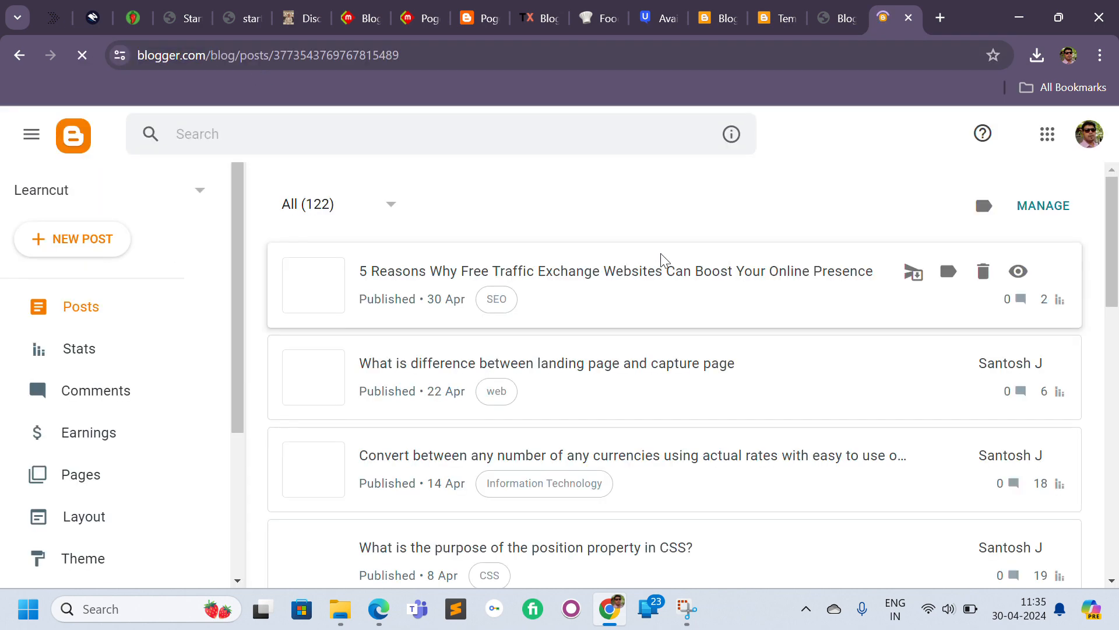
Copy the link of the Earn money over the internet page from the Pages list and return to the HTML editor.
left_click(120, 473)
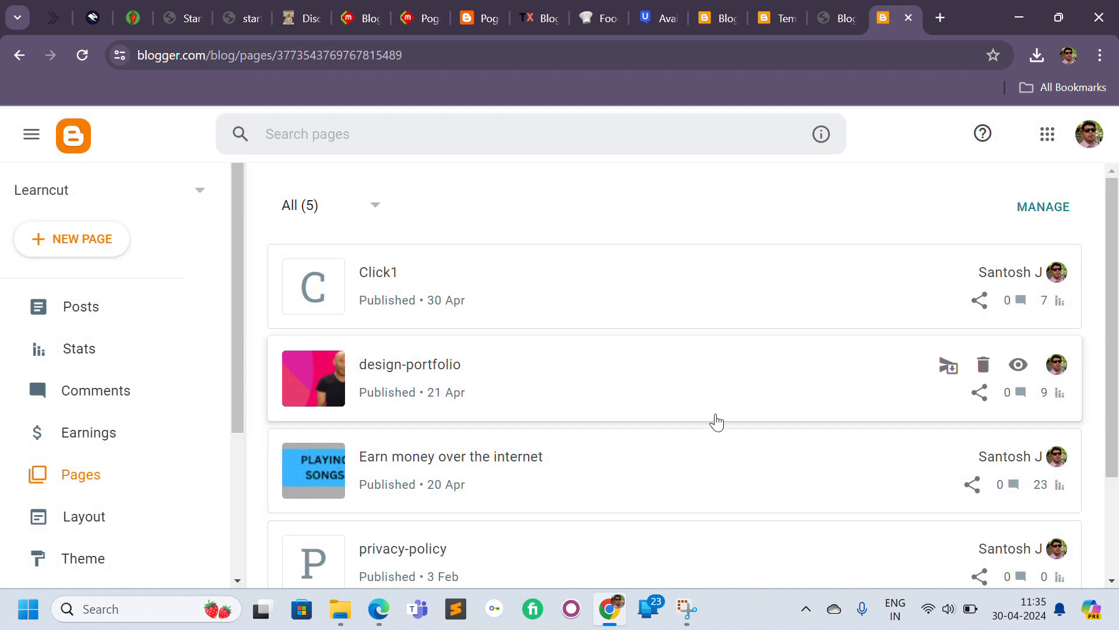
scroll(1118, 421, "down", 1)
mouse_move(1118, 422)
left_mouse_down()
mouse_move(1118, 484)
mouse_move(1112, 434)
left_mouse_up()
mouse_move(1039, 377)
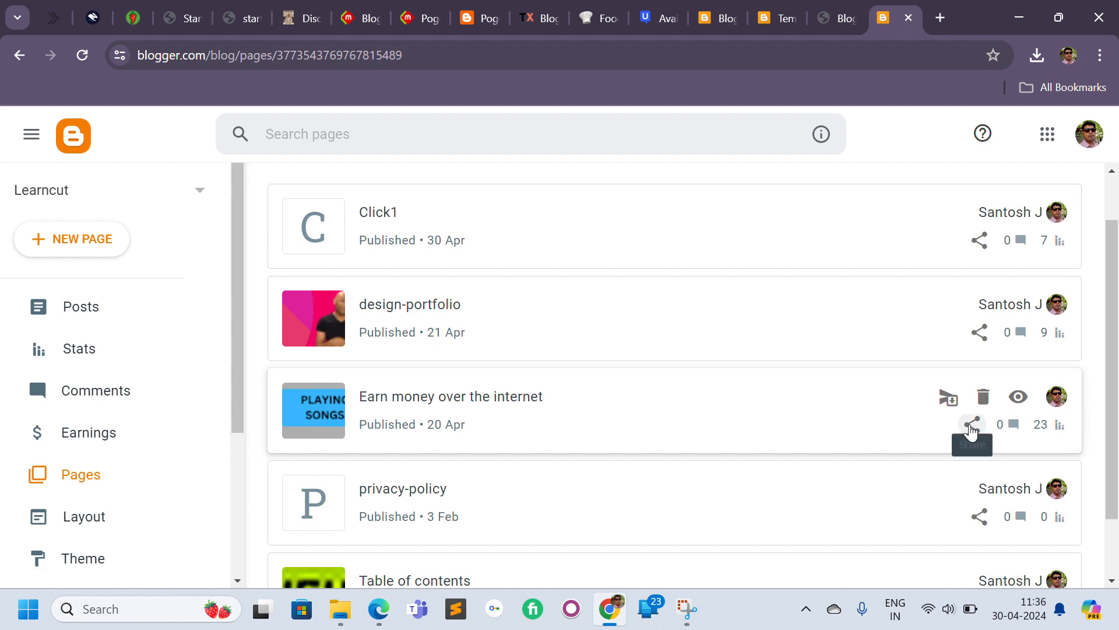
left_click(970, 426)
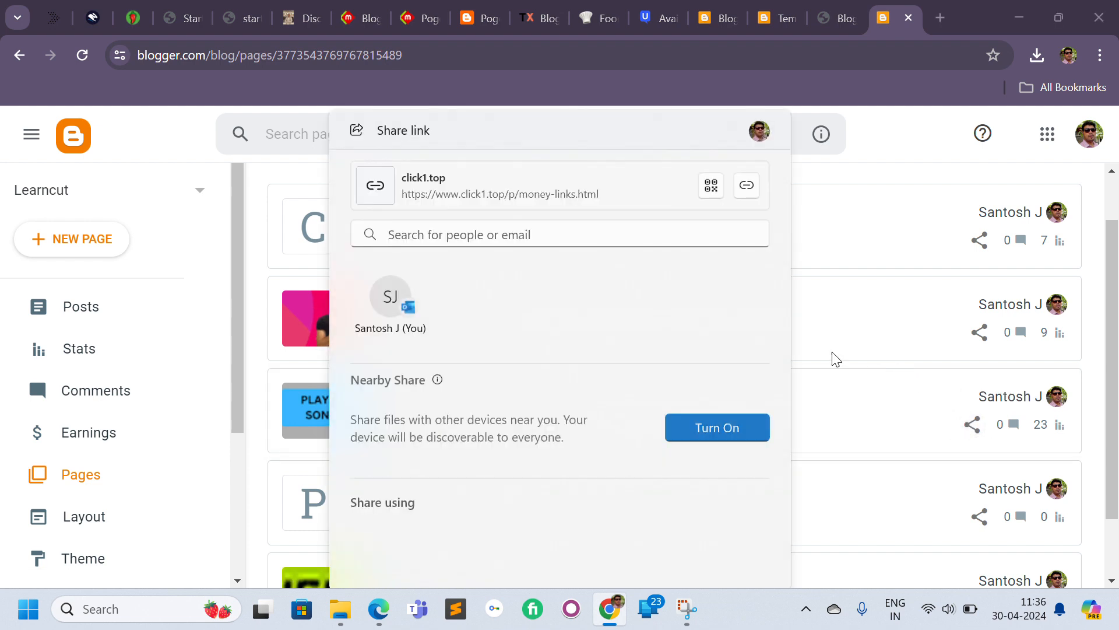
left_click(745, 189)
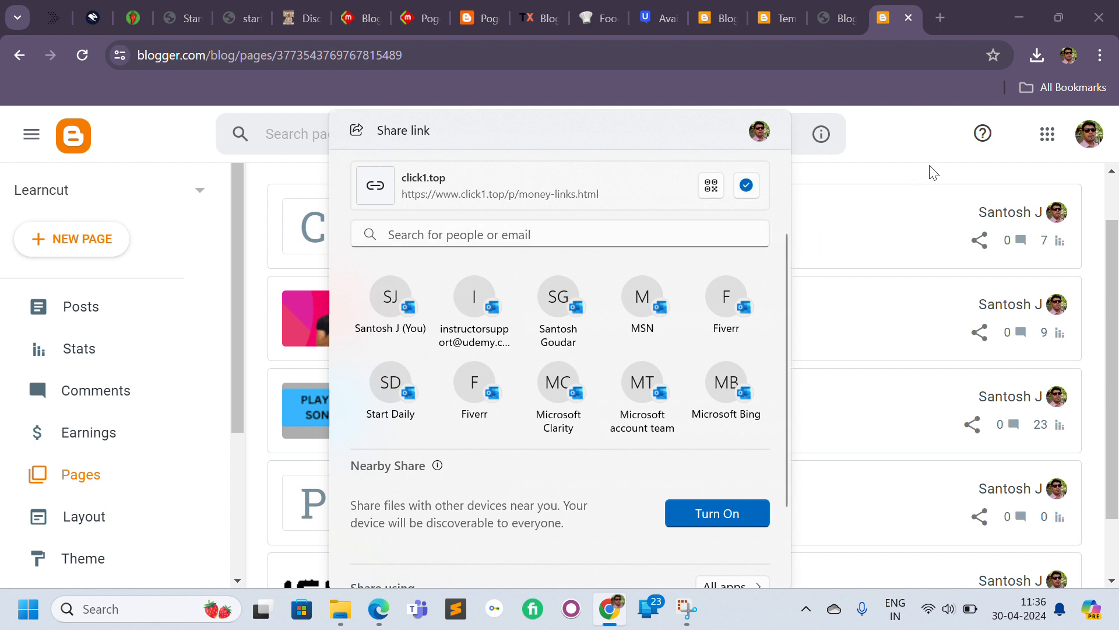
left_click(951, 180)
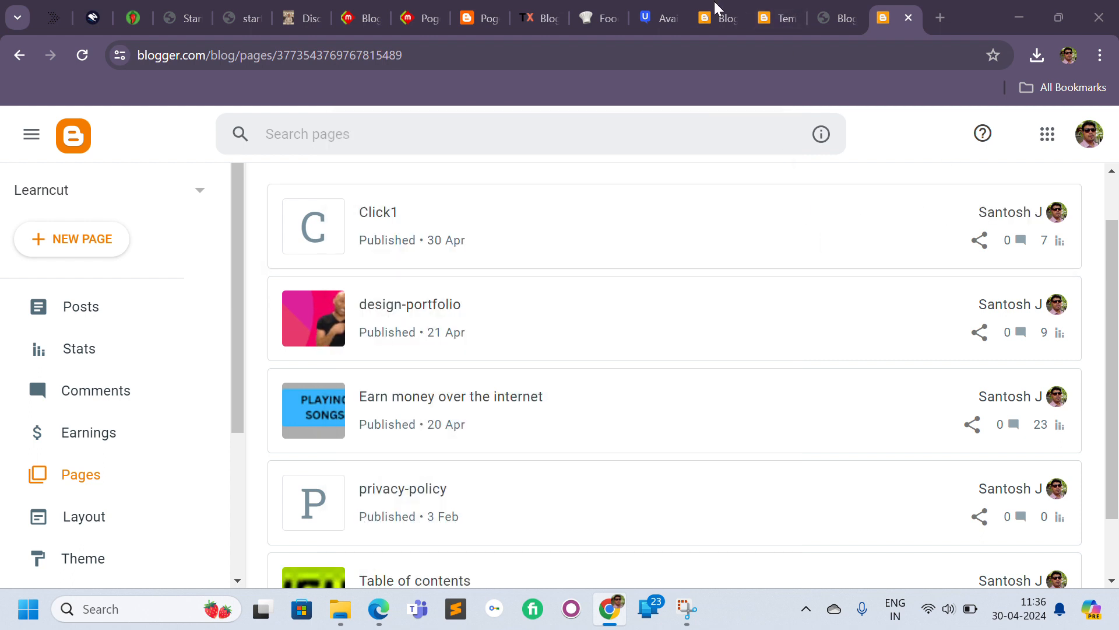
mouse_move(991, 407)
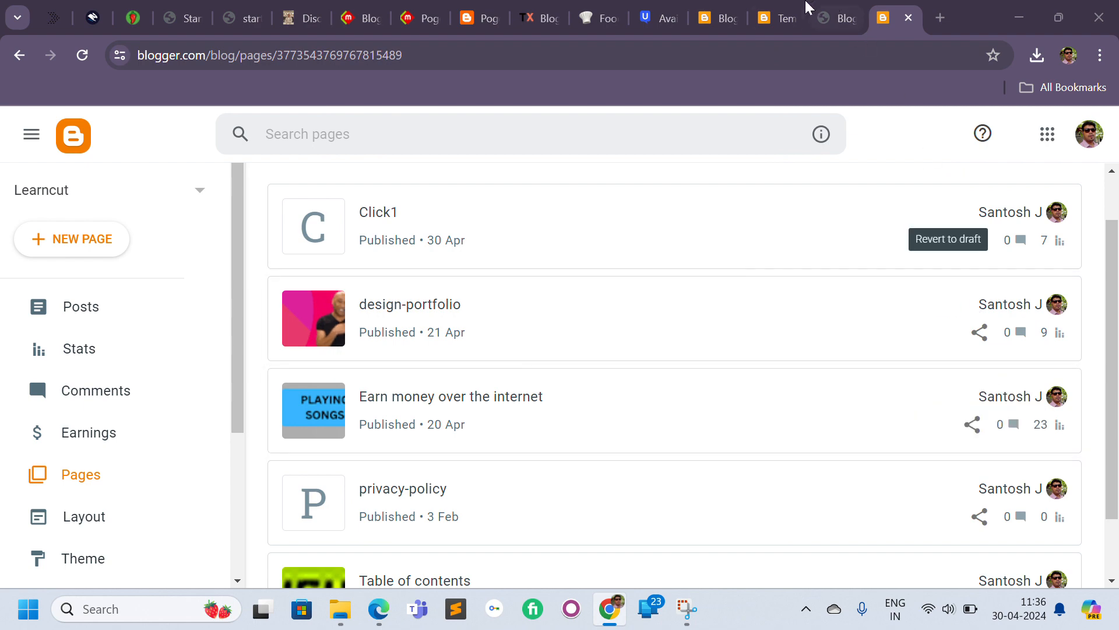
left_click(784, 21)
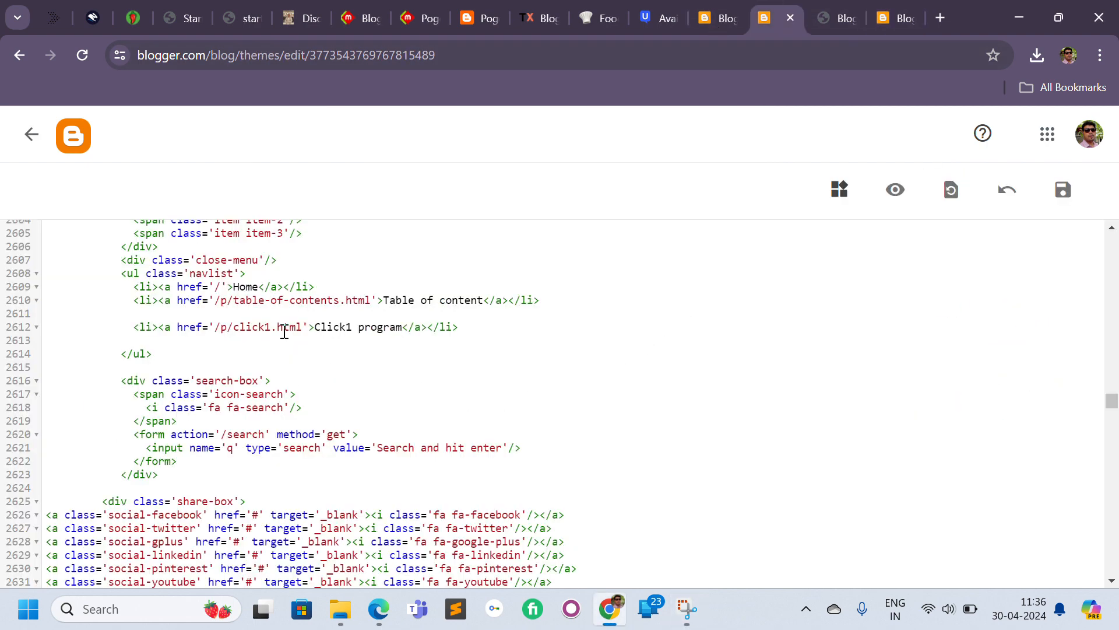
Add a new menu item below Click1 program linking to /p/money-links.html and save the theme.
left_click(243, 338)
key("Return")
key("Return")
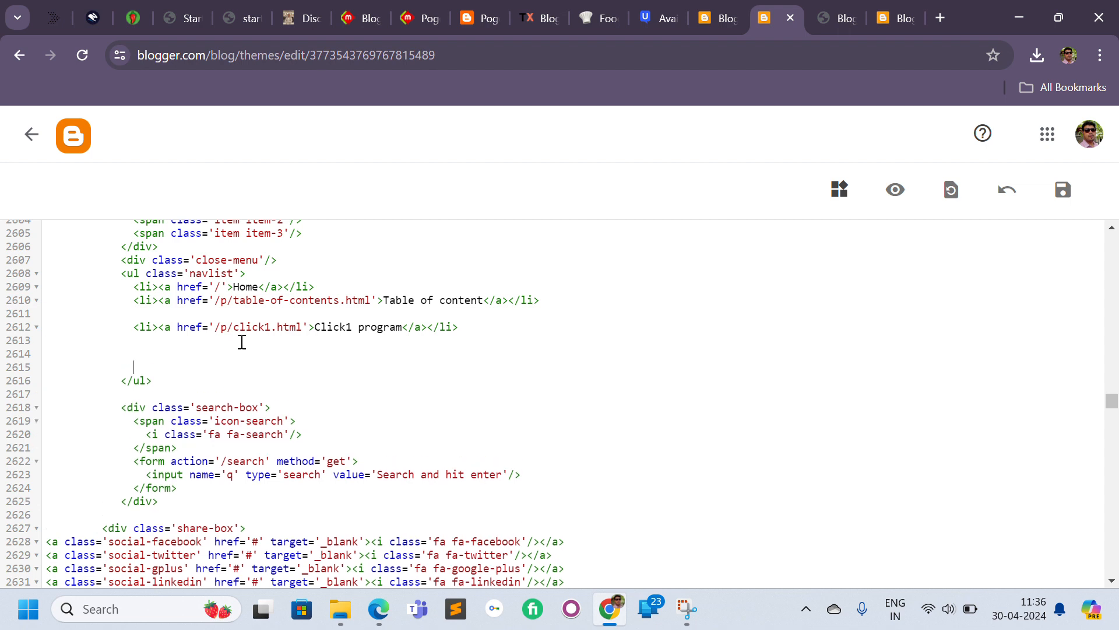
type("https://www.click1.top/p/money-links.html")
key("Return")
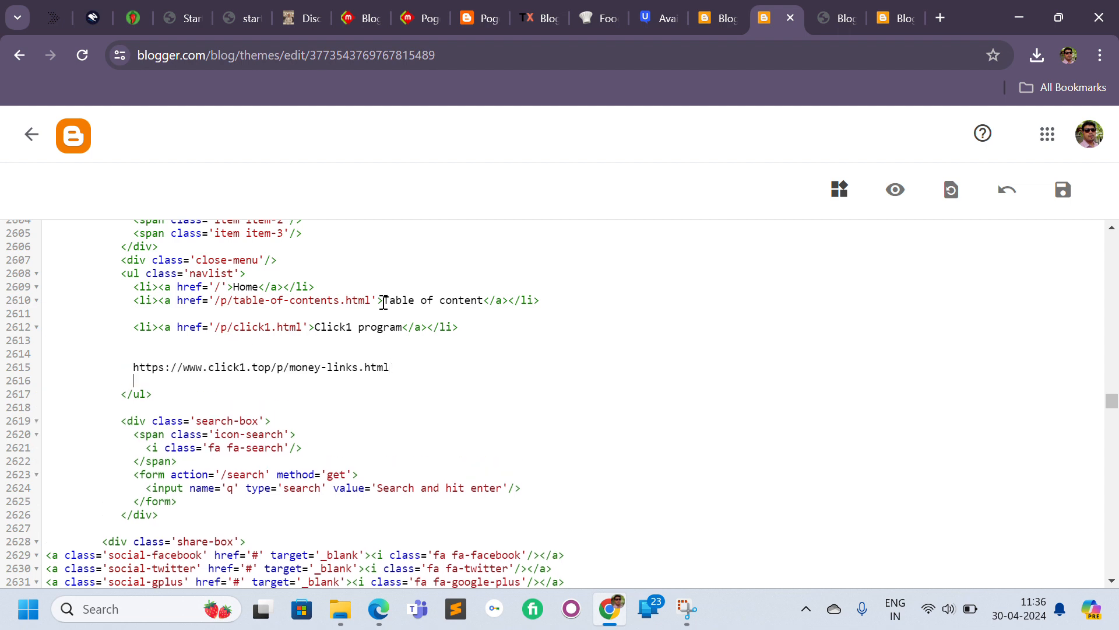
left_click_drag(463, 325, 138, 324)
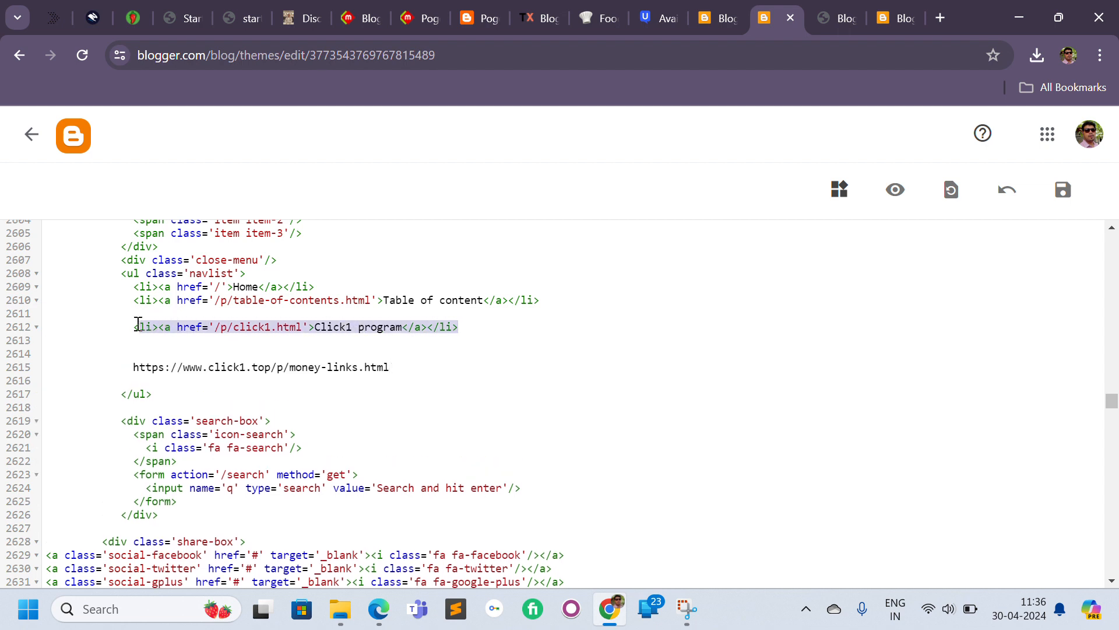
left_click(156, 352)
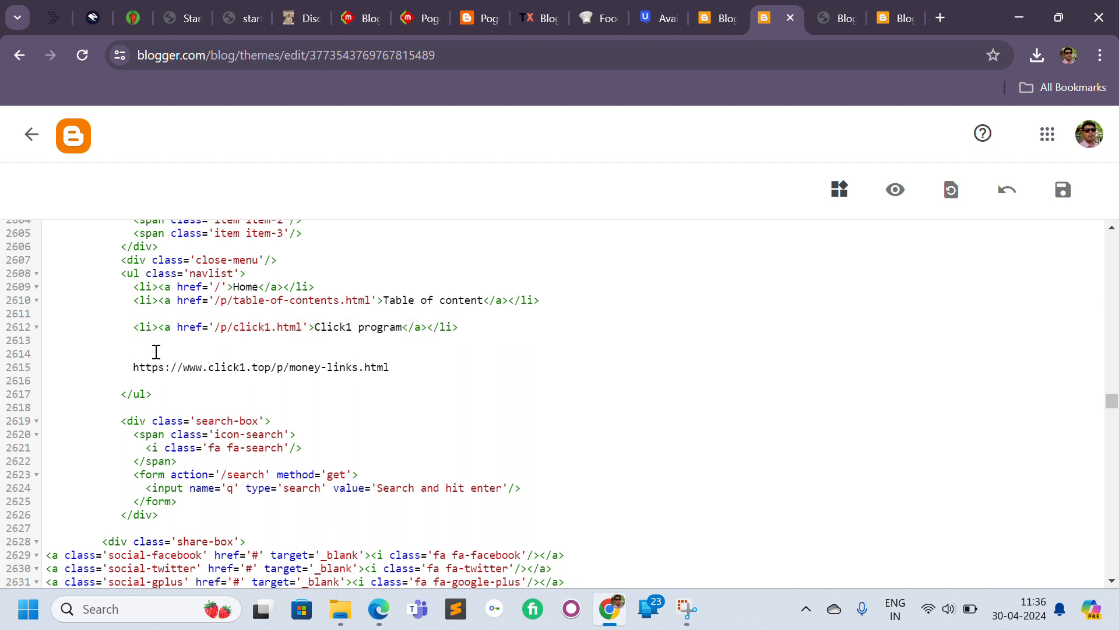
type("<li><a href='/p/click1.html'>Click1 program</a></li>")
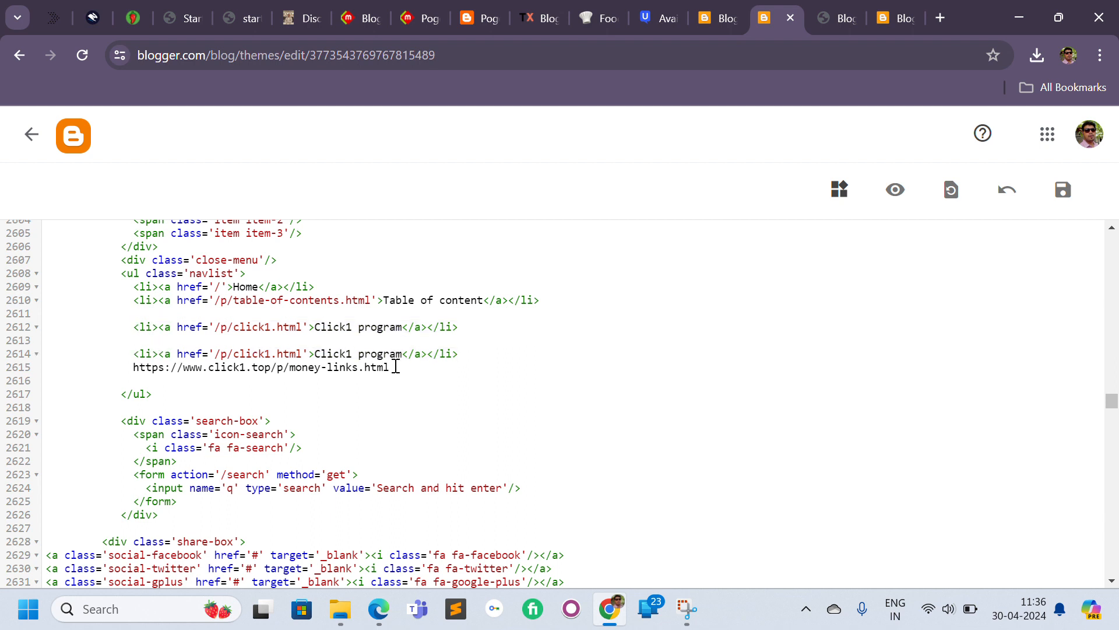
left_click_drag(396, 366, 274, 370)
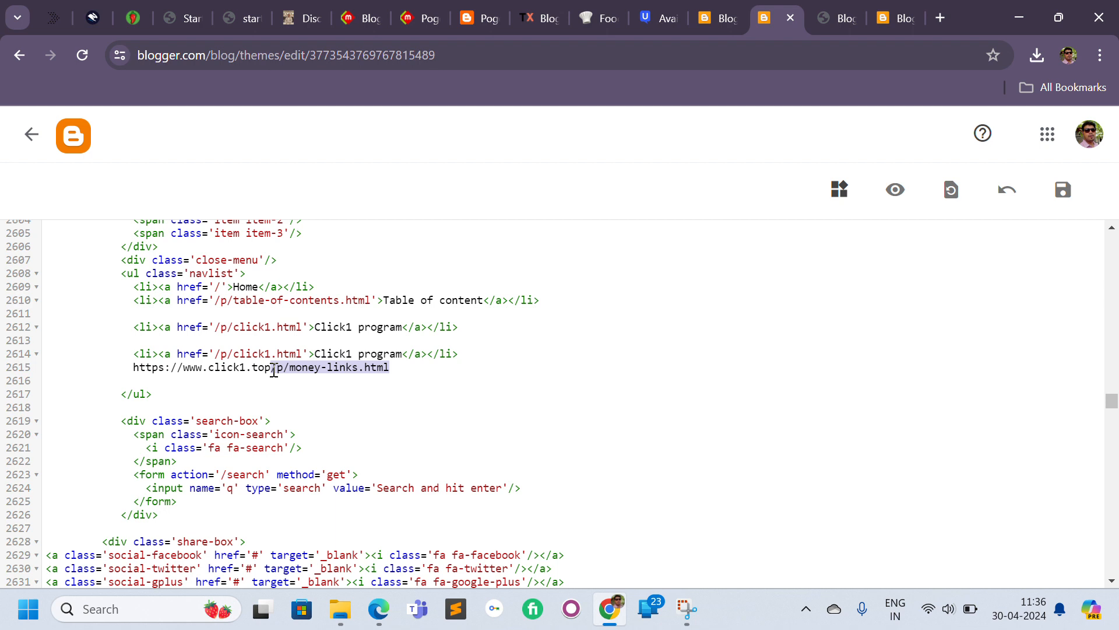
key("BackSpace")
key("shift+Home")
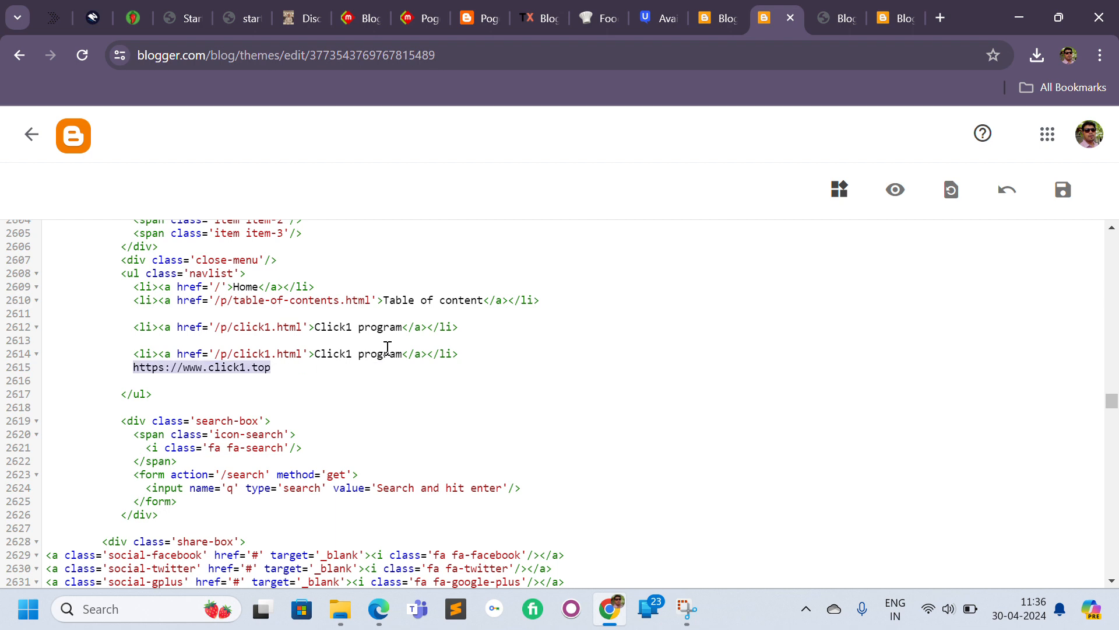
key("BackSpace")
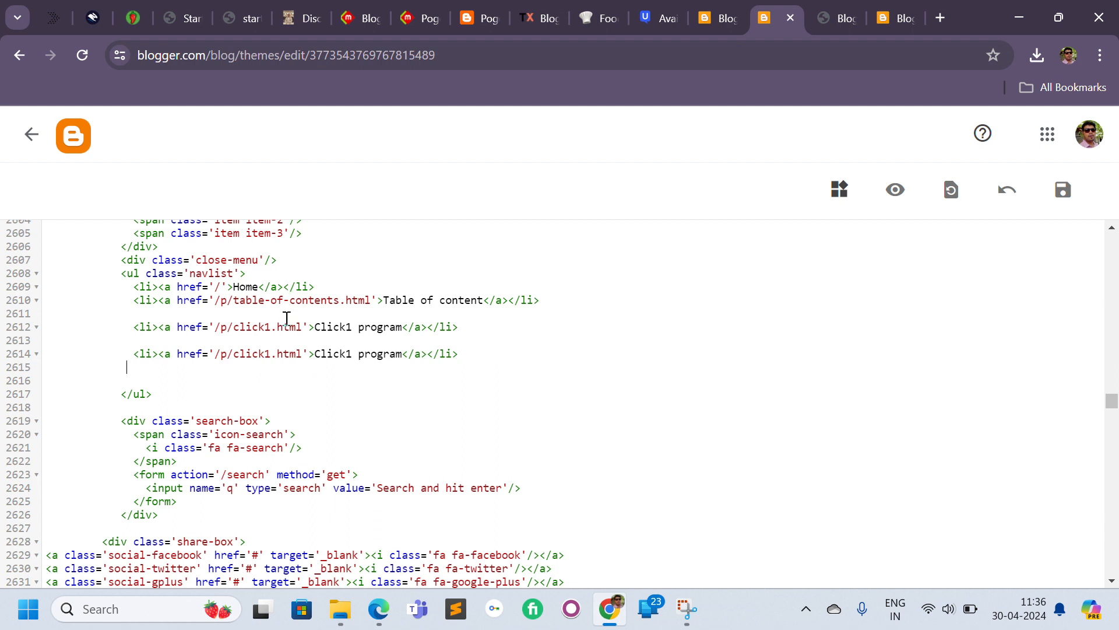
left_click_drag(301, 354, 216, 358)
type("/p/money-links.html")
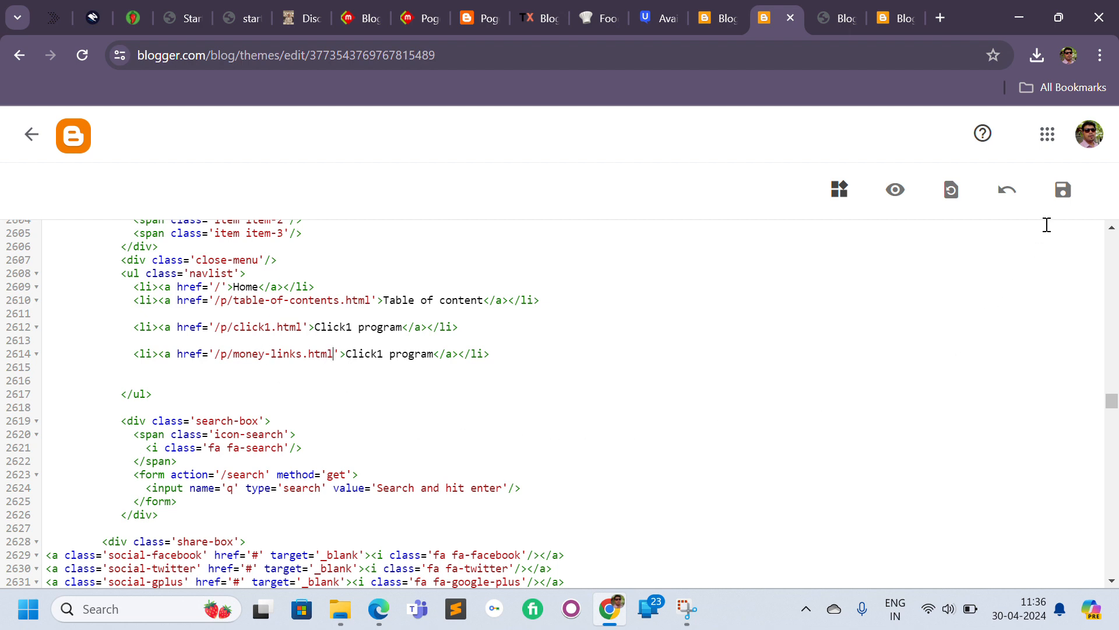
left_click(1060, 195)
Change the new menu item's label to Earn money.
left_click_drag(434, 355, 344, 355)
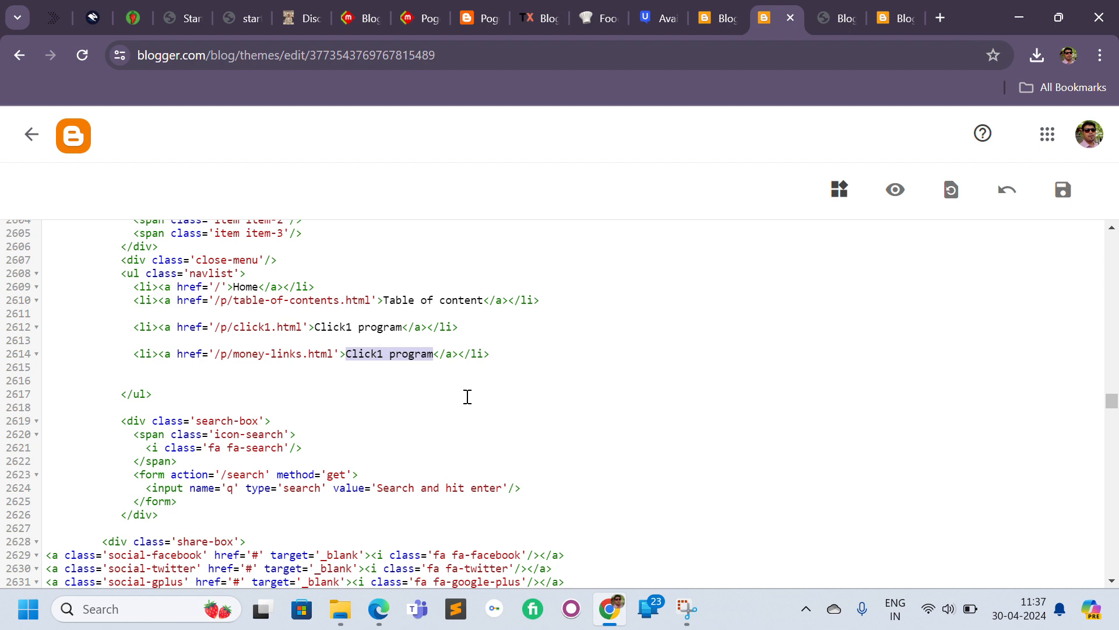
type("Earn mon")
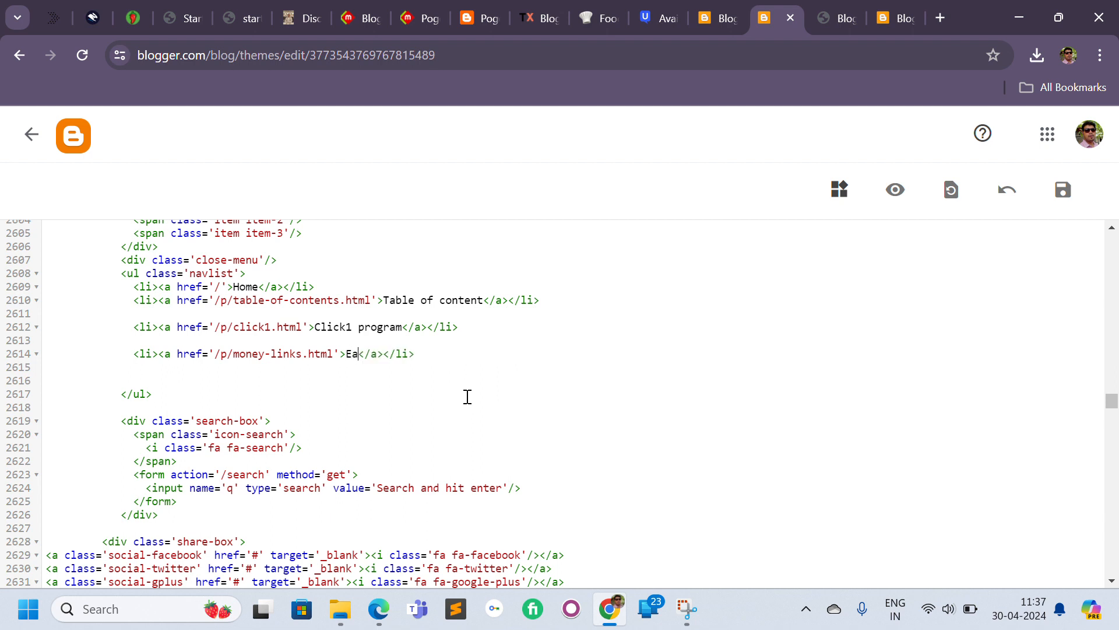
type("ey")
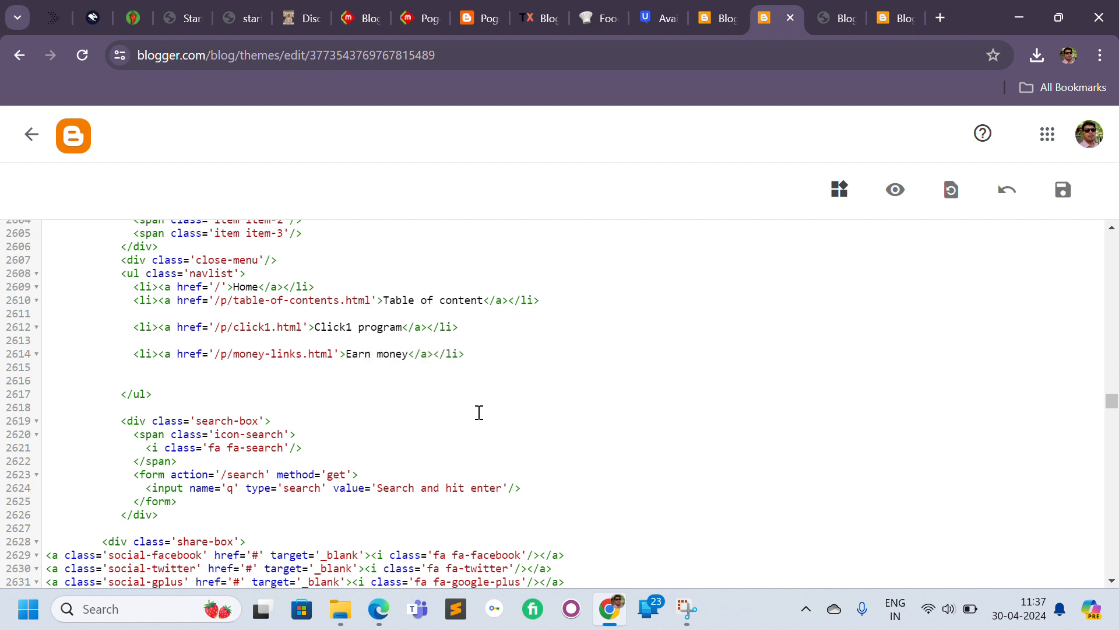
Rename the new menu item to Money links and save the theme.
left_click(345, 352, "shift")
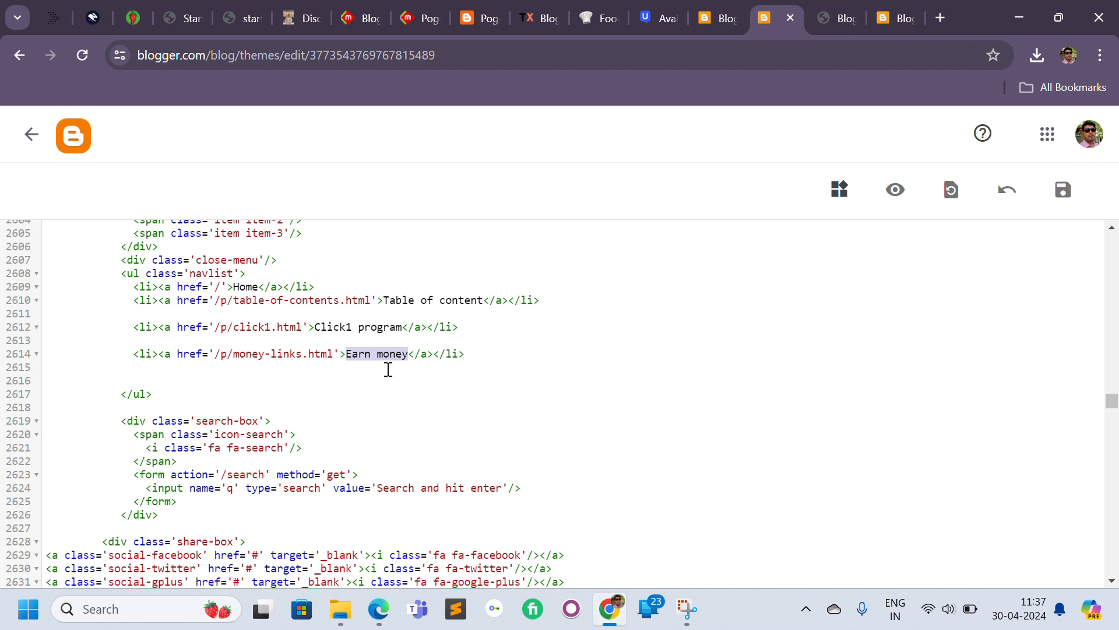
left_click(356, 345)
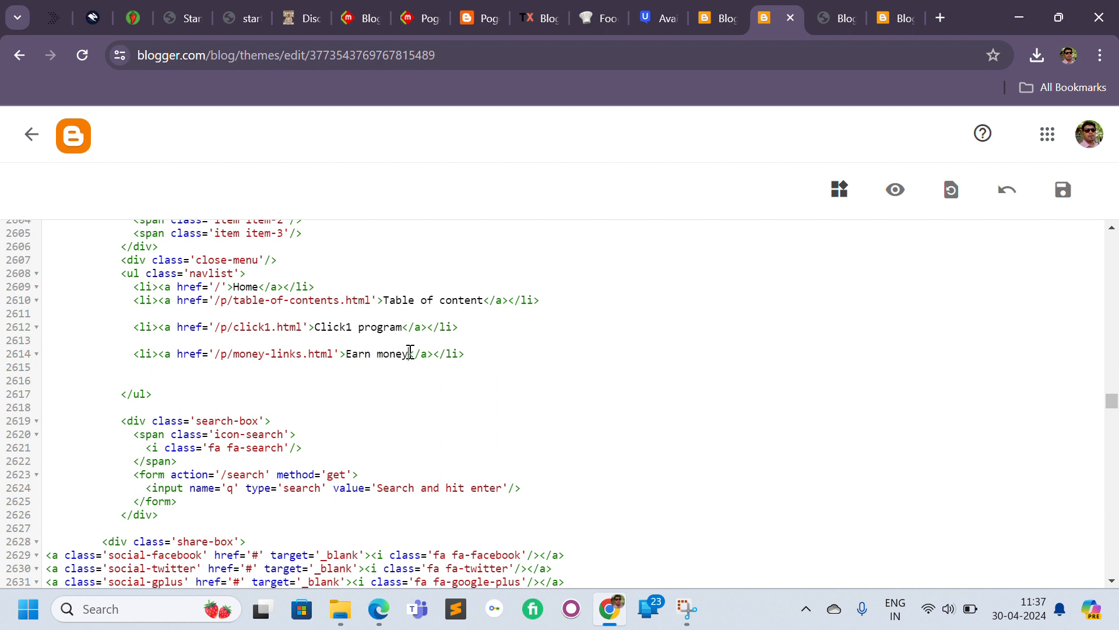
left_click_drag(410, 354, 351, 348)
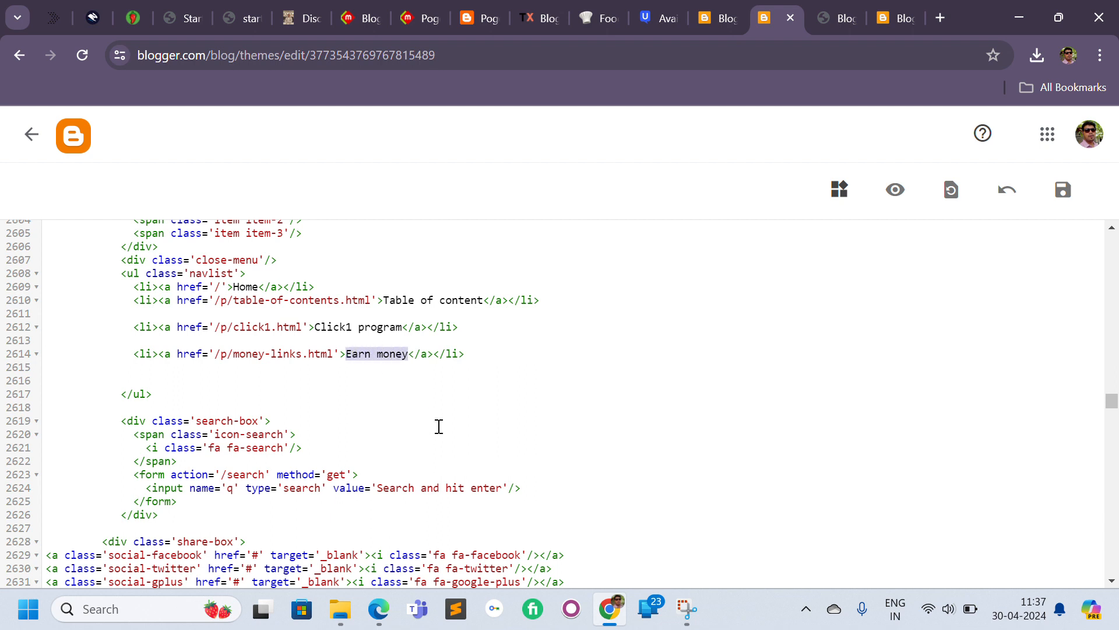
type("Money links")
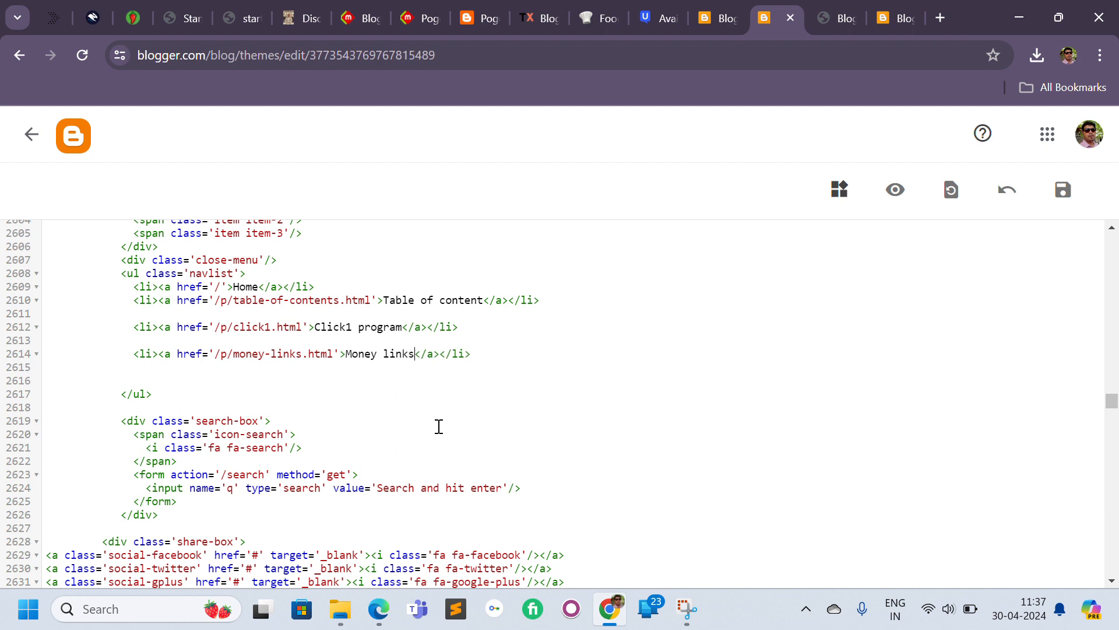
left_click(1063, 189)
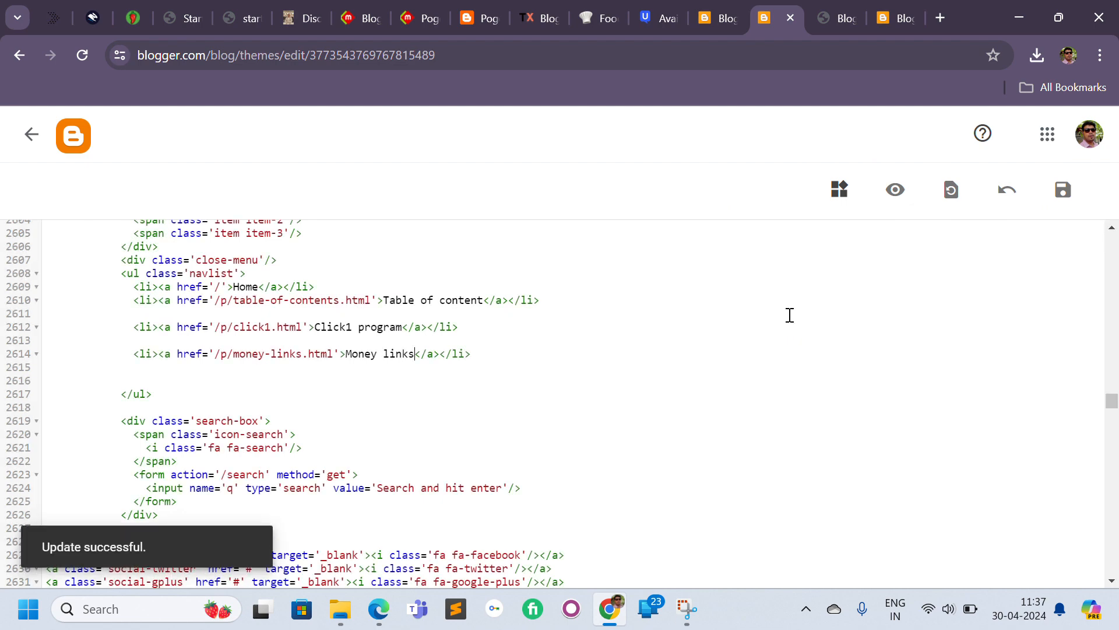
Open the live blog and follow the Click1 program menu link.
left_click(845, 18)
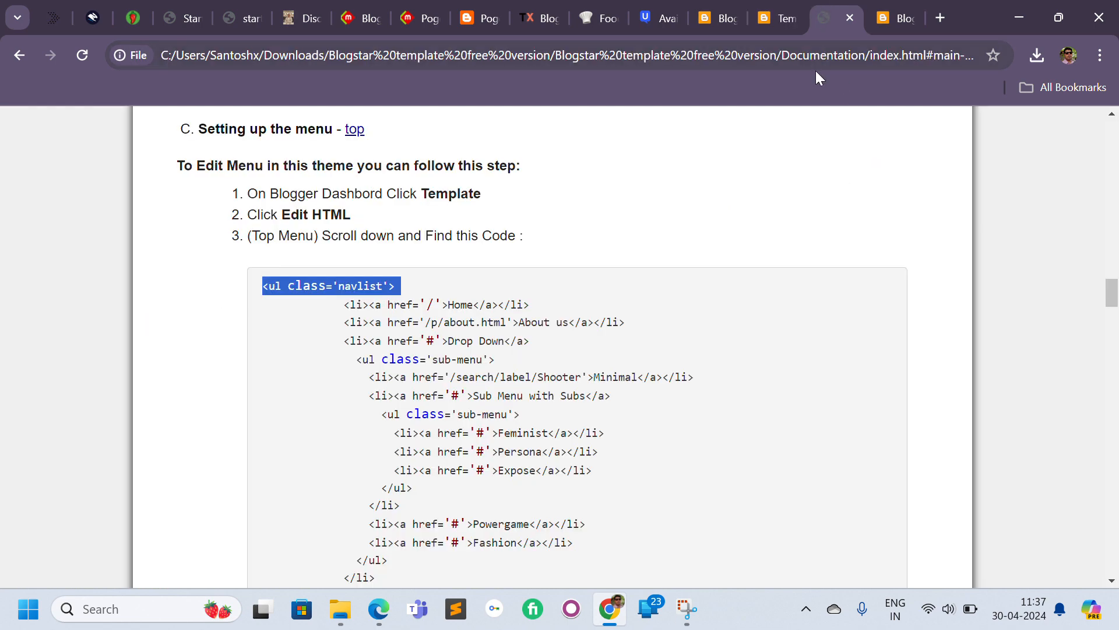
left_click(892, 19)
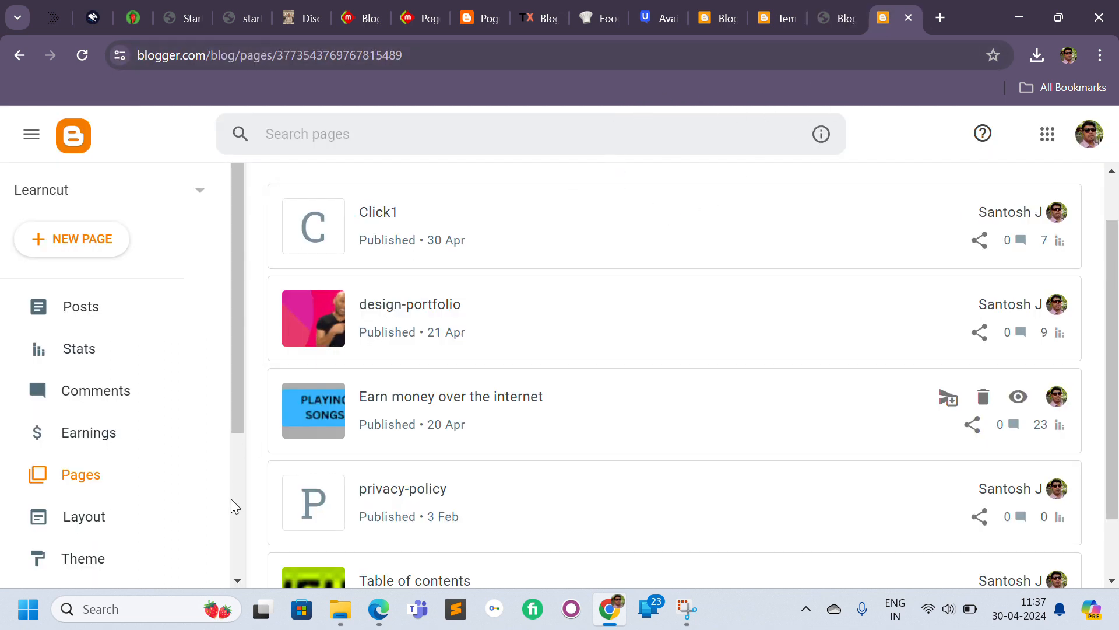
scroll(231, 498, "down", 4)
left_click(93, 468)
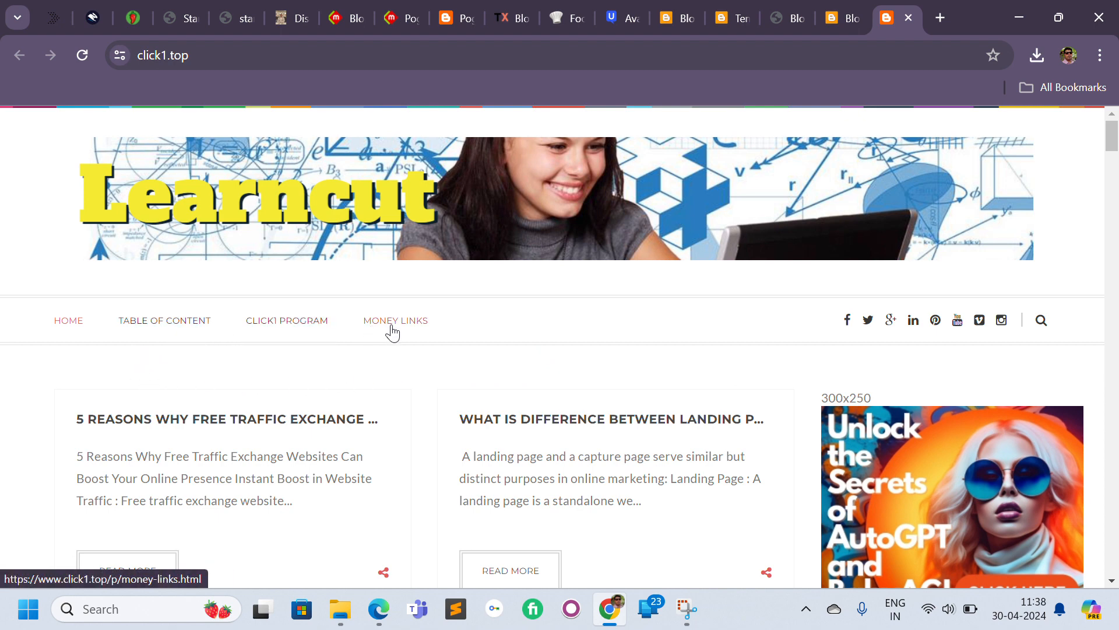
left_click(275, 327)
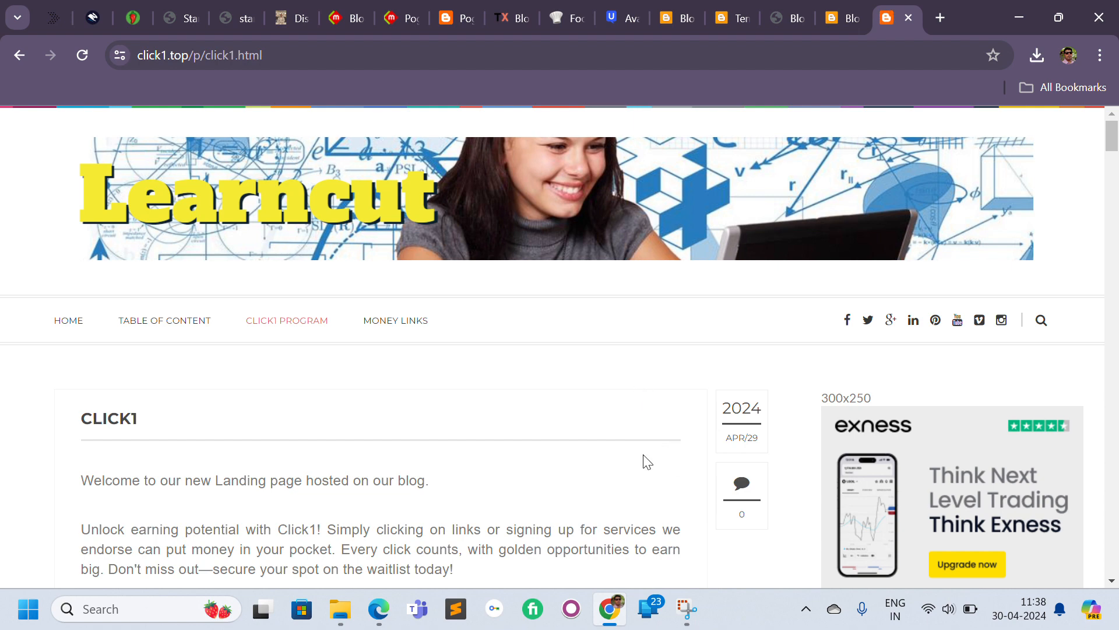
Scroll through the Click1 program page to check its ads, sidebar and footer menus.
scroll(1117, 242, "down", 6)
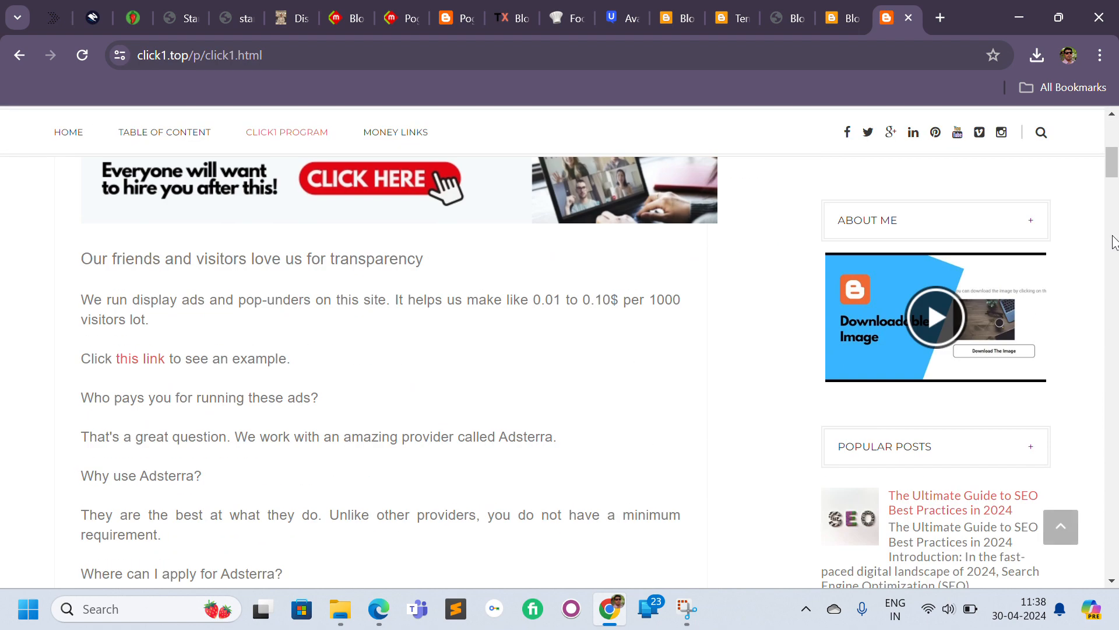
scroll(1114, 163, "up", 2)
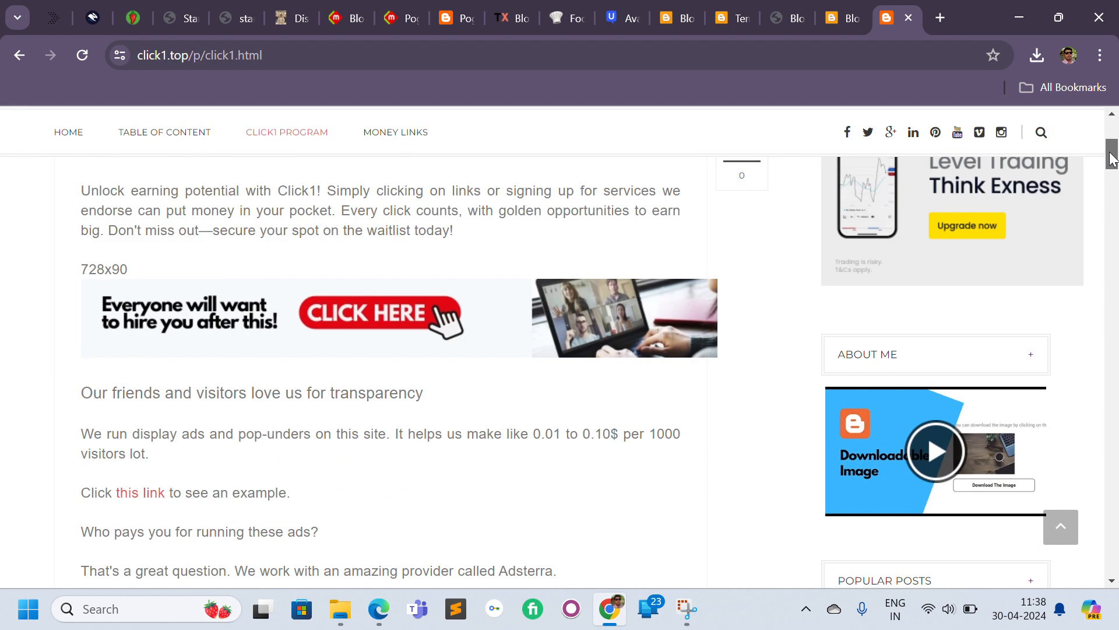
scroll(1114, 159, "up", 1)
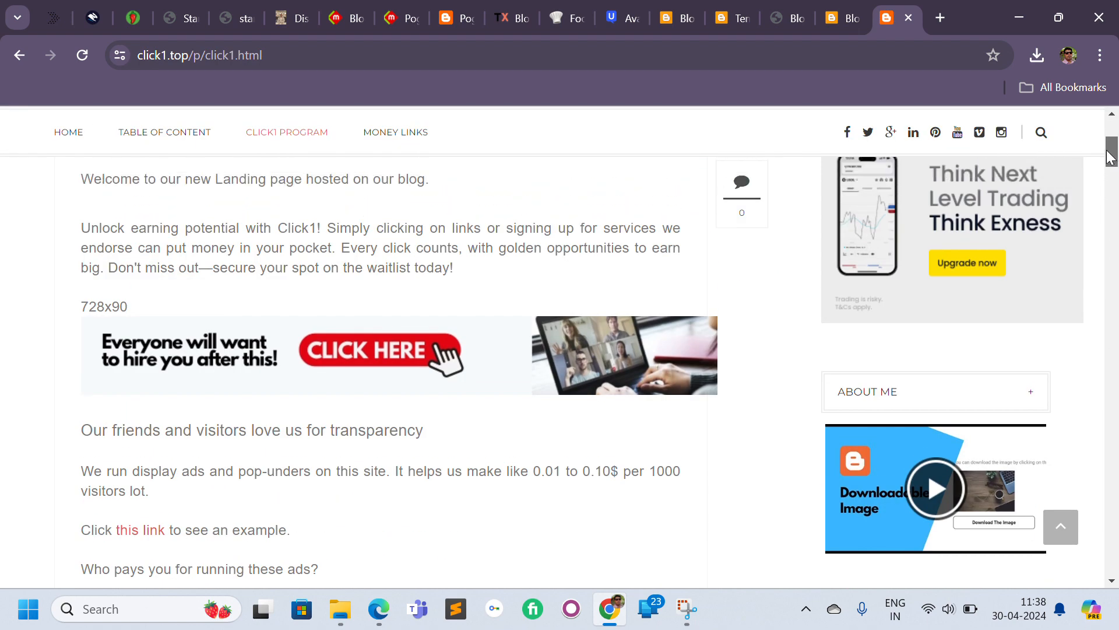
triple_click(89, 306)
left_click(149, 306)
scroll(1111, 235, "down", 7)
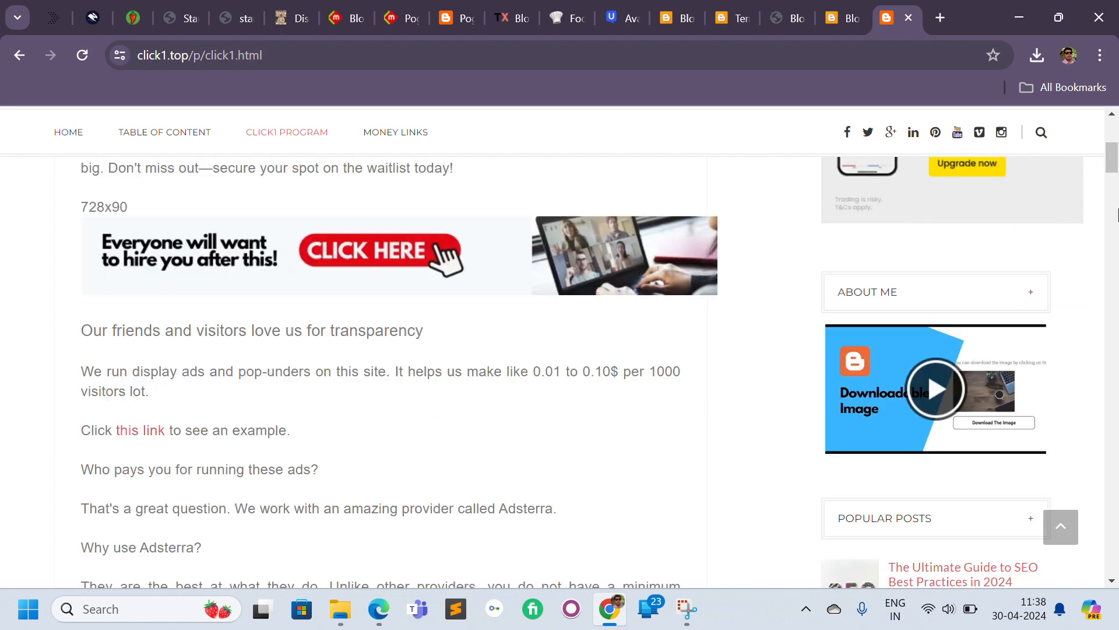
scroll(1114, 213, "down", 4)
left_click_drag(1113, 213, 1115, 569)
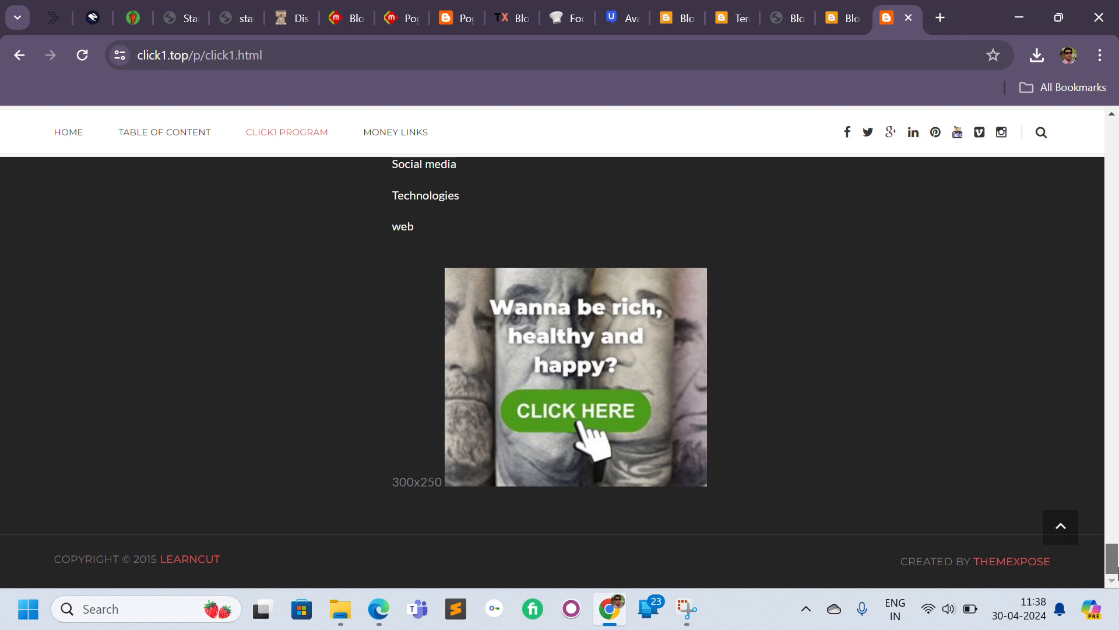
left_click_drag(1115, 568, 1115, 402)
left_click_drag(1115, 315, 1106, 136)
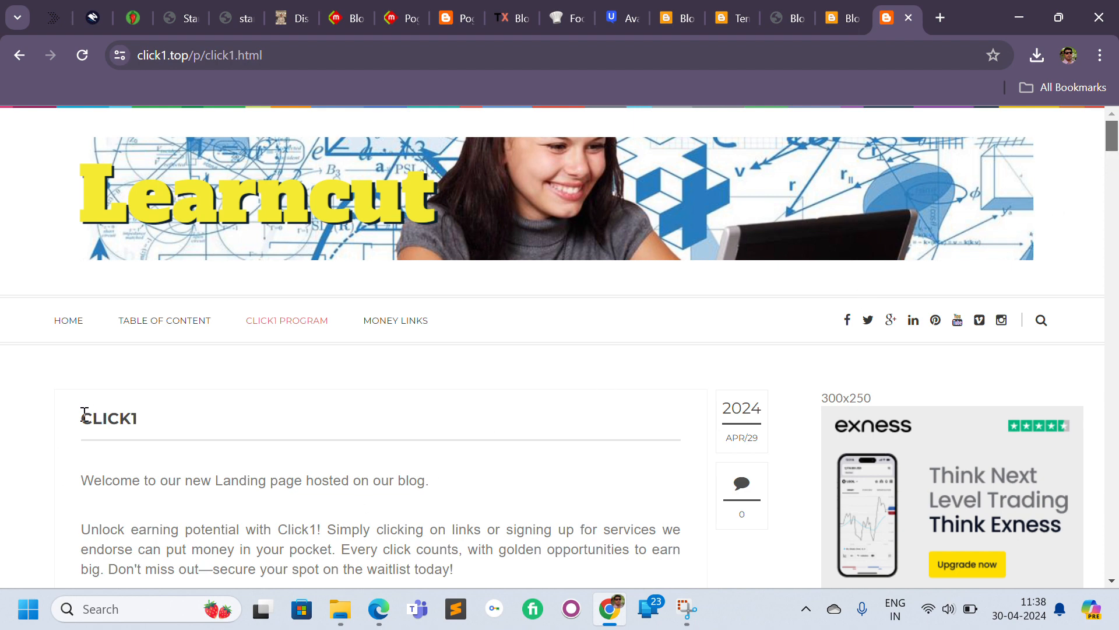
left_click_drag(85, 415, 185, 426)
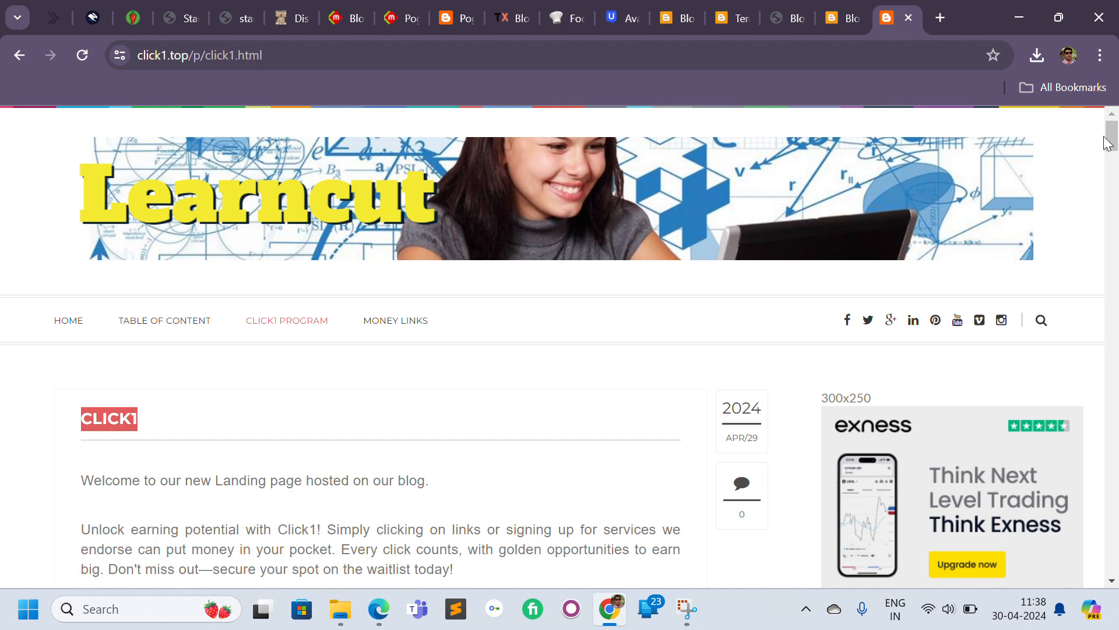
left_click_drag(1113, 142, 1110, 482)
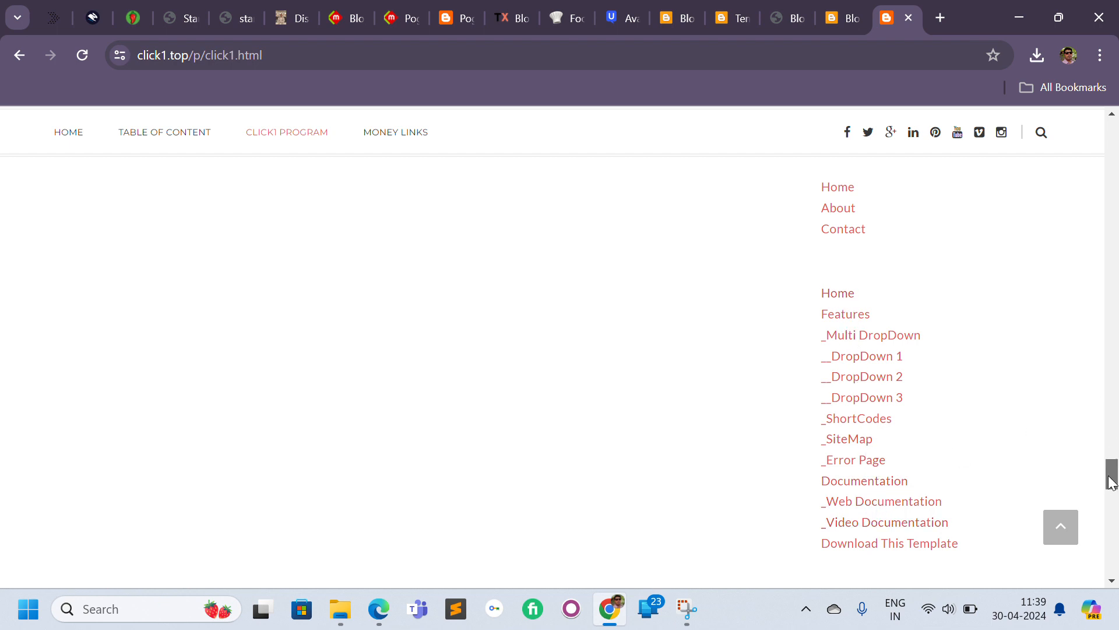
left_click_drag(1111, 482, 1111, 472)
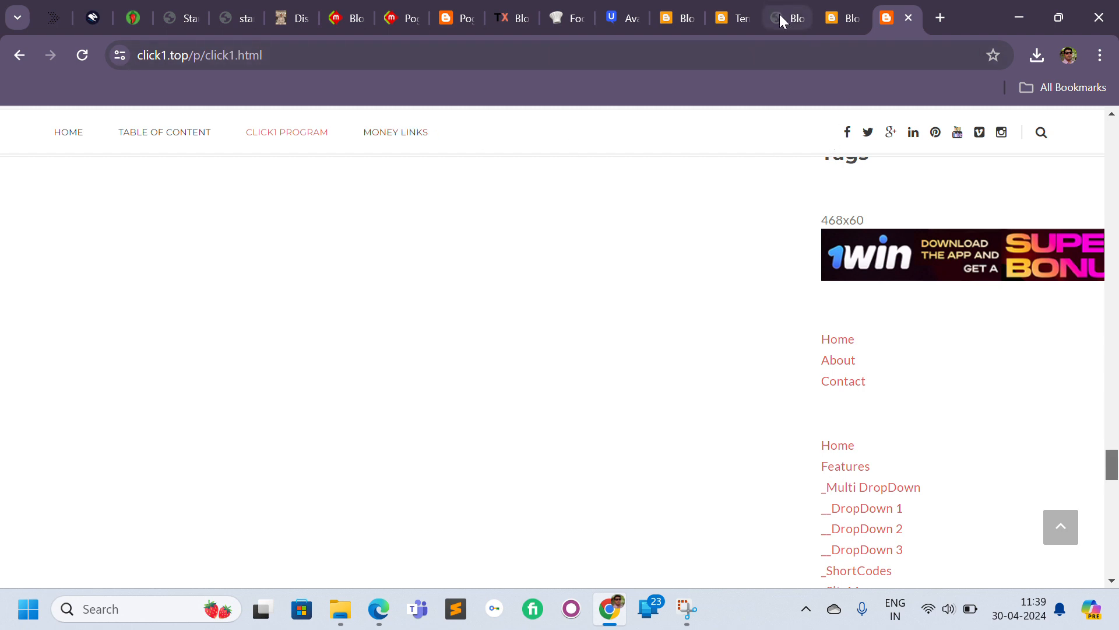
left_click(728, 30)
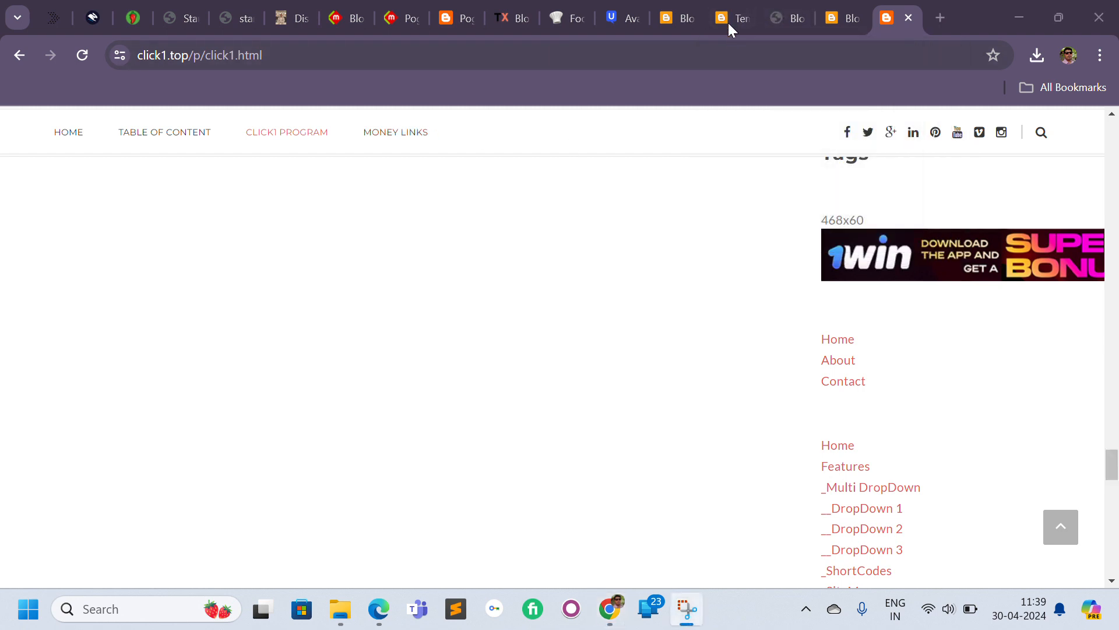